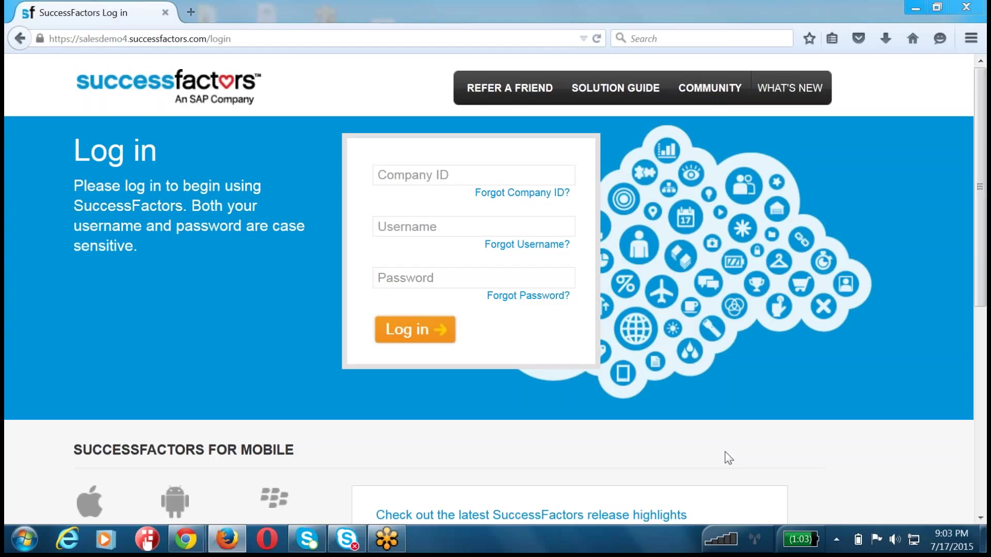
# - Launch WordPad maximized and type 'Group Goal Owner.' on the first line
pyautogui.click(24, 539)
pyautogui.click(67, 279)
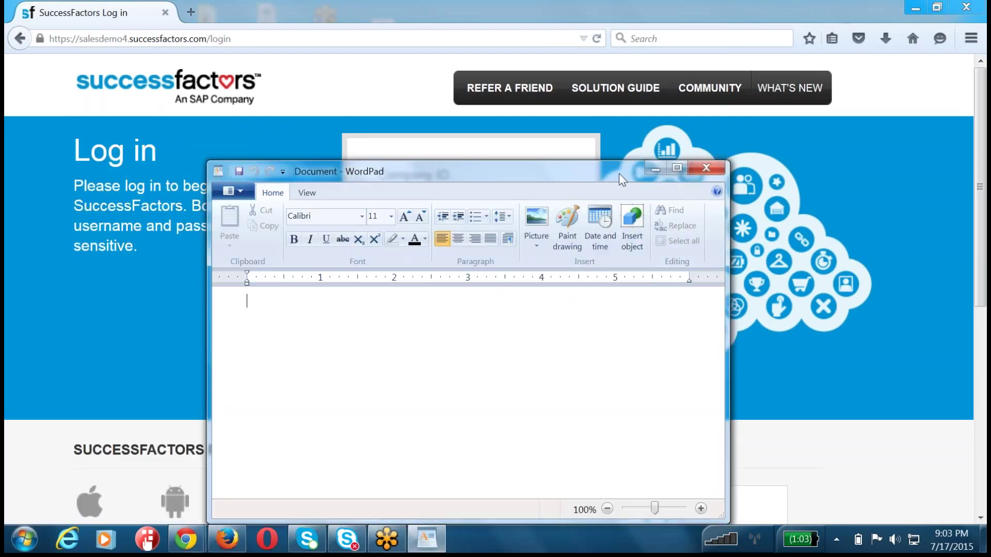
pyautogui.doubleClick(618, 173)
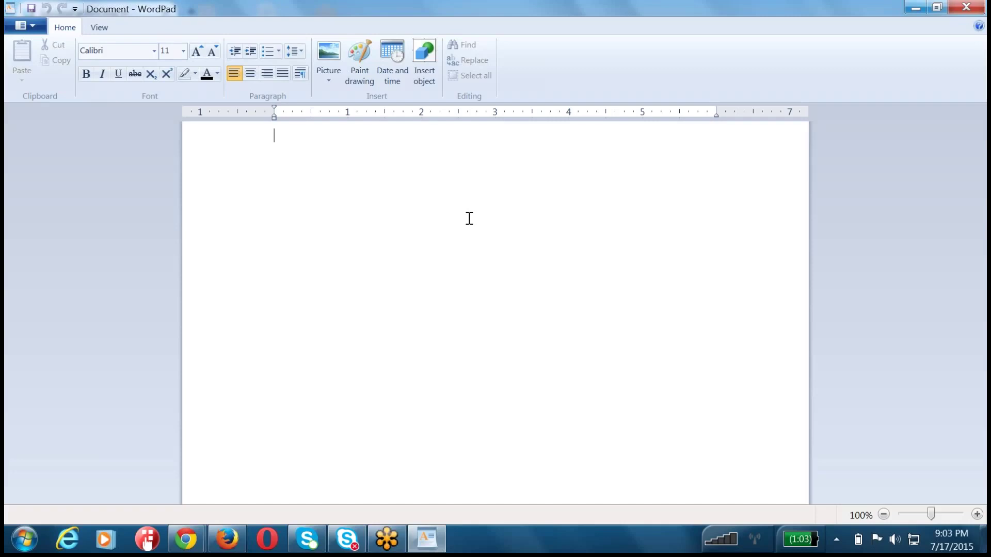
pyautogui.write('Group')
pyautogui.write(' Goal Owner')
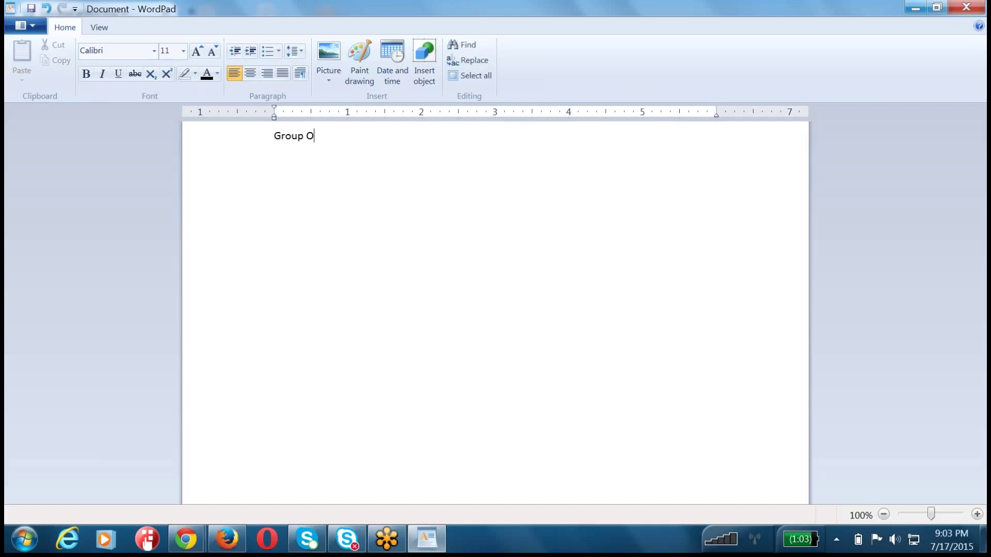
pyautogui.write('.')
# - Add a 'Group GOal Memmbers' line below, correcting the mistyped text
pyautogui.press('Return')
pyautogui.write('Goao')
pyautogui.press('BackSpace')
pyautogui.write('l Group')
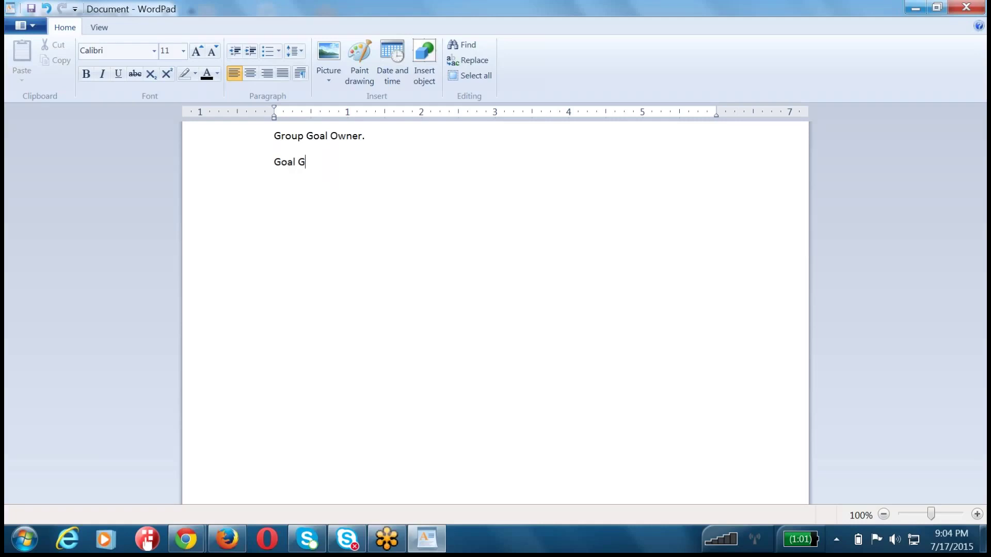
pyautogui.hotkey('shift', 'Home')
pyautogui.write('Group GOal Mmemb')
pyautogui.press('BackSpace')
pyautogui.press('BackSpace')
pyautogui.press('BackSpace')
pyautogui.press('BackSpace')
pyautogui.write('emmbers')
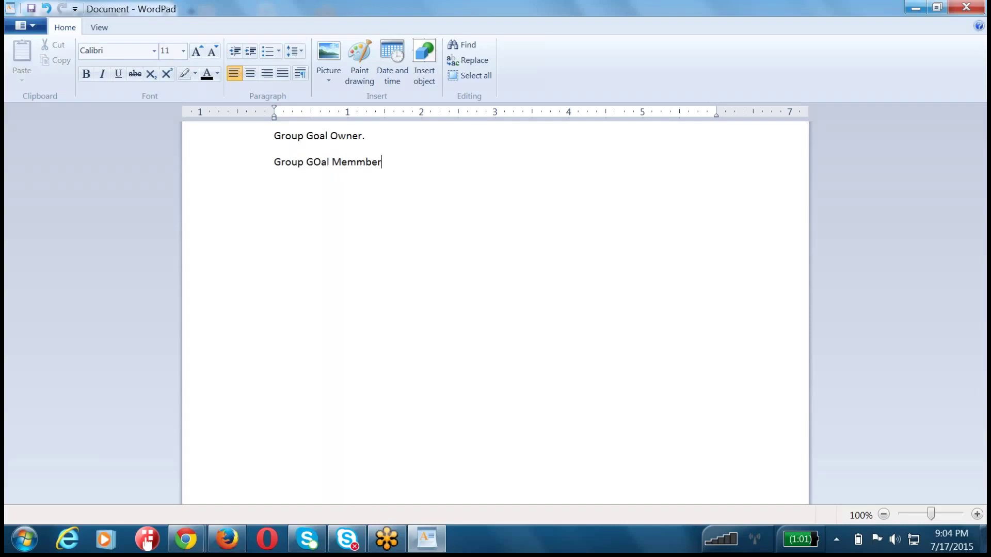
# - Add 'Group Goal Creater.' and 'Group Goal Assigner::' lines, then return to the browser login page
pyautogui.press('Return')
pyautogui.press('Return')
pyautogui.write('Group Goal Creater.')
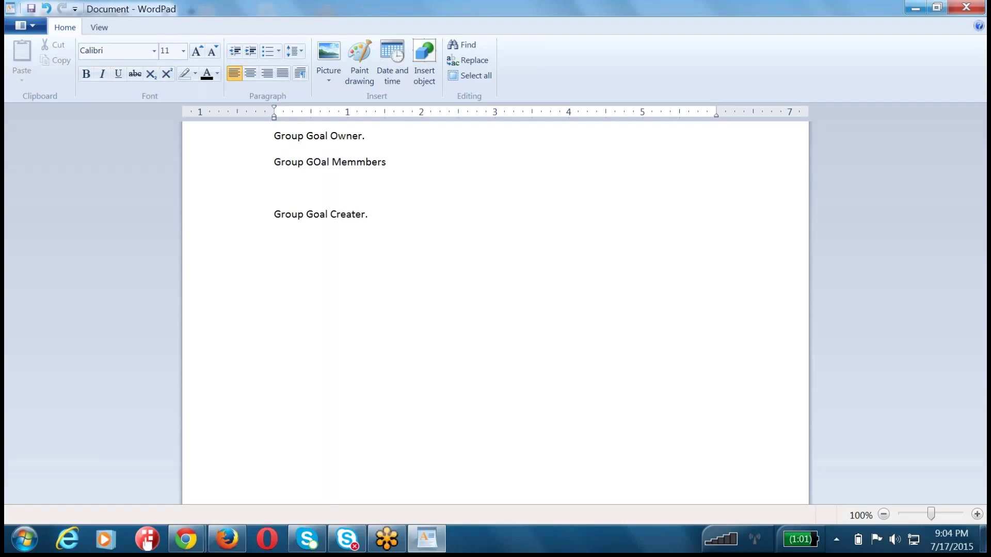
pyautogui.press('Return')
pyautogui.press('Return')
pyautogui.write('Group Goal Assigner::')
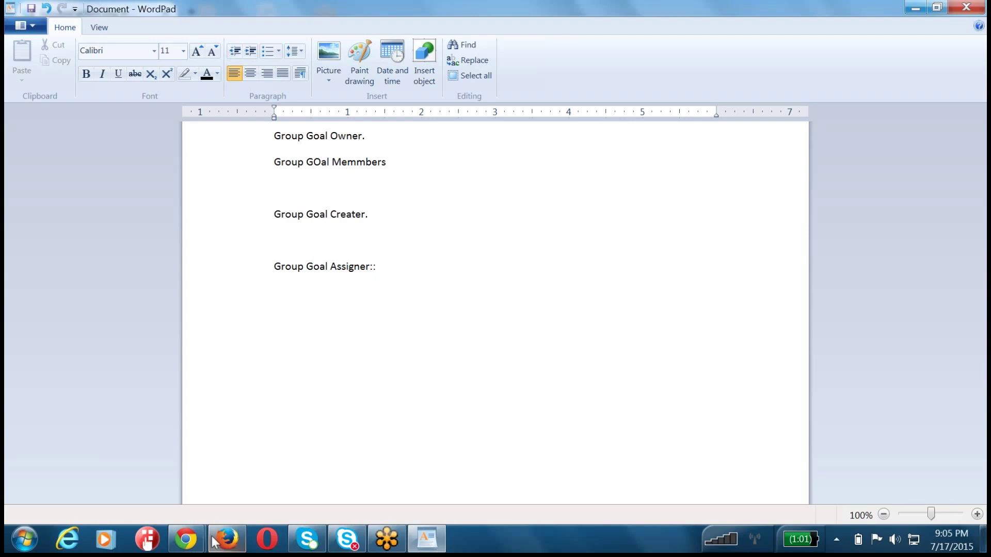
pyautogui.click(225, 551)
# - Replace 'login' in the address with provisioning_login and load that page
pyautogui.click(239, 39)
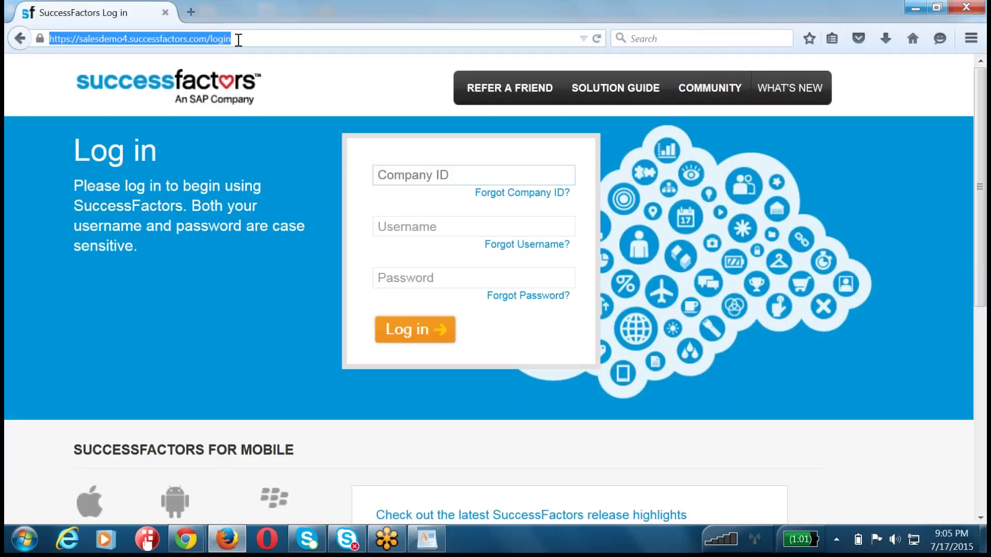
pyautogui.click(212, 38)
pyautogui.moveTo(212, 38); pyautogui.dragTo(363, 44)
pyautogui.write('provisioning_')
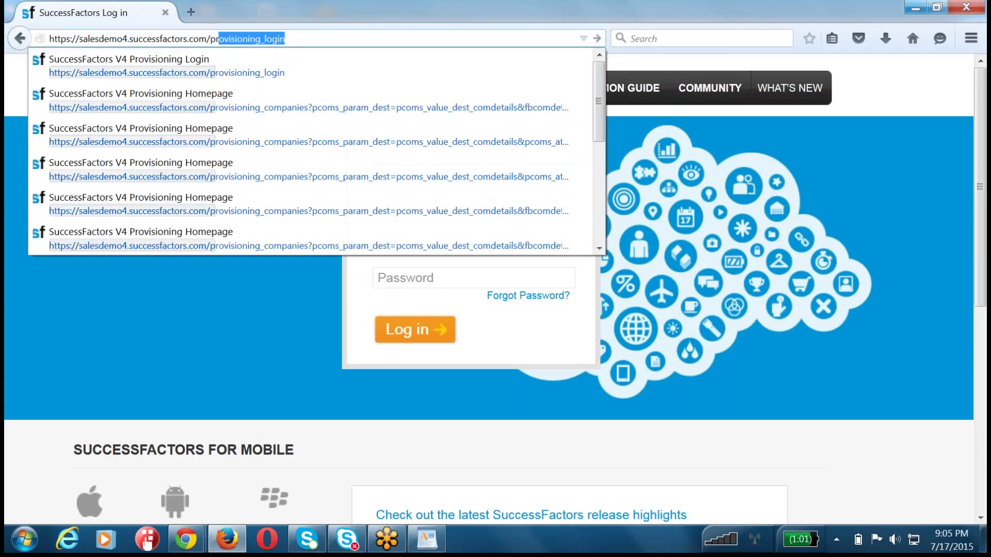
pyautogui.press('Return')
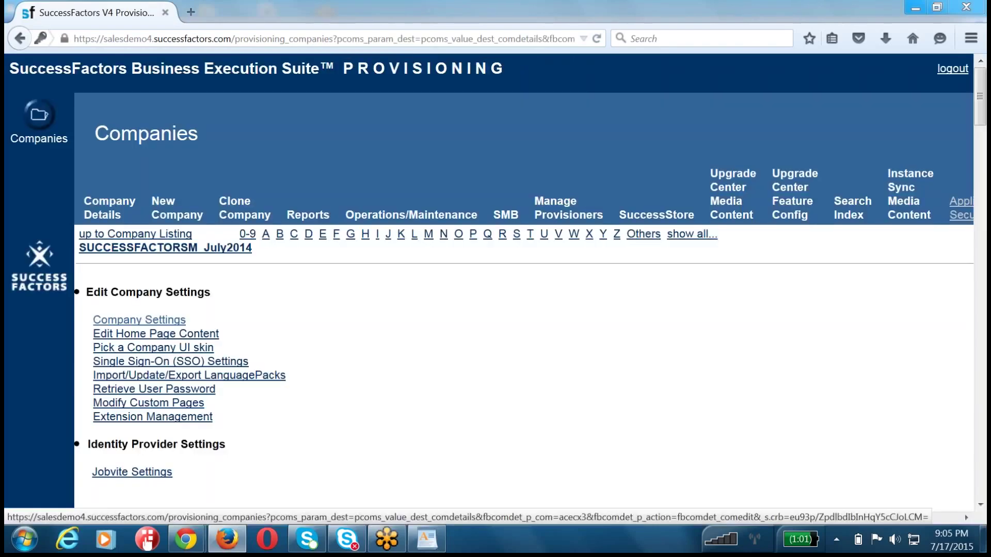
# - Open Company Settings and scroll through the feature checklist of enabled options
pyautogui.click(139, 320)
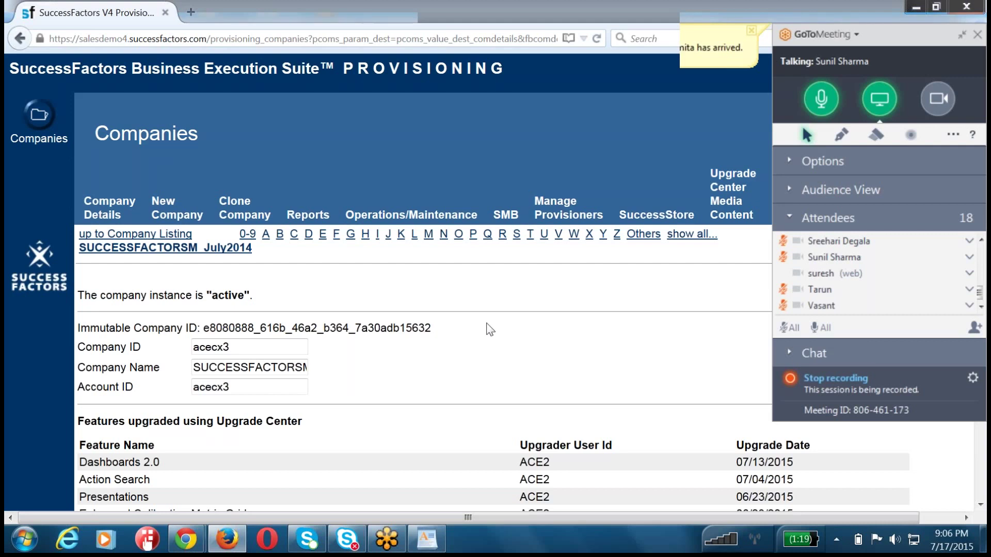
pyautogui.scroll(-10, 490, 329)
# - Search the page for 'Enable Group' and confirm Enable Group Goals 2.0 under Goal Frameworks
pyautogui.hotkey('ctrl', 'f')
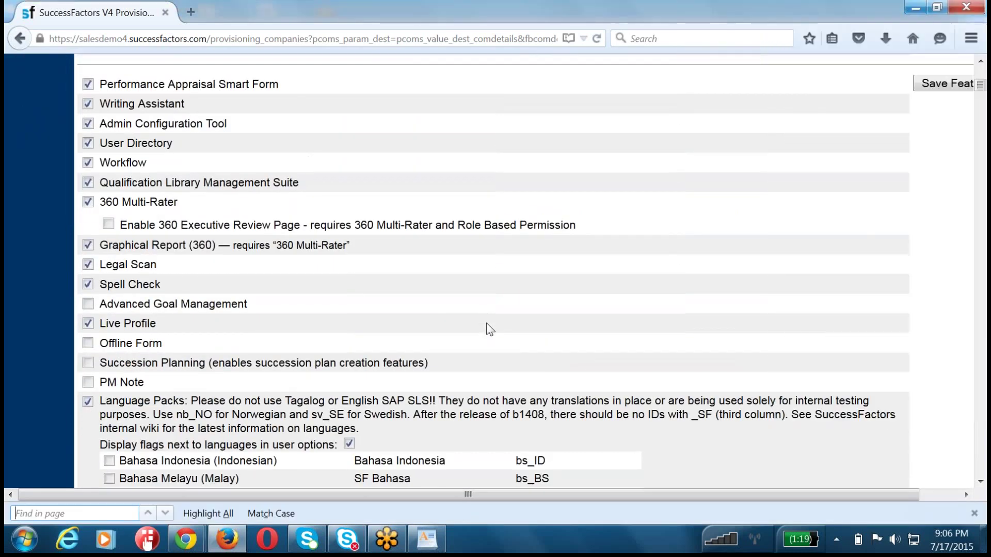
pyautogui.write('Enable ')
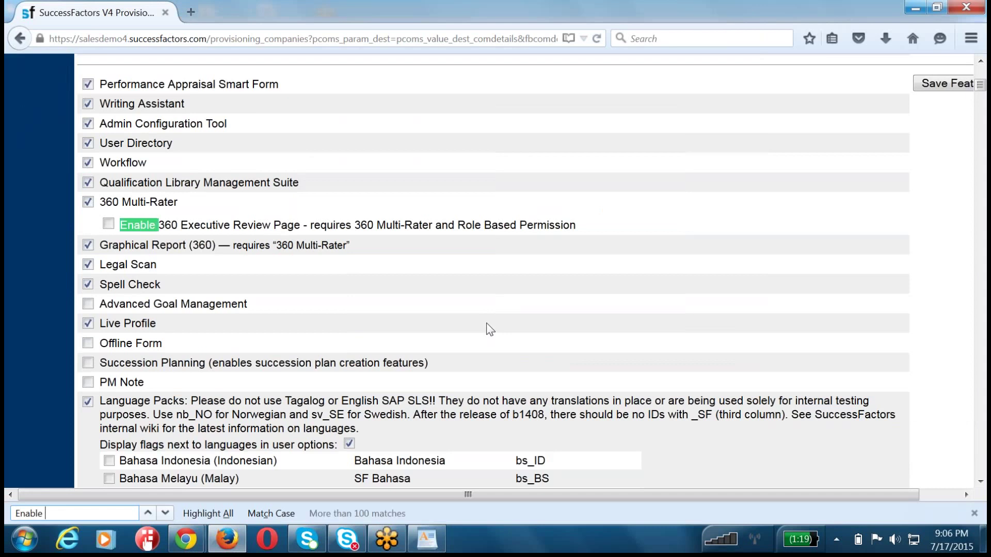
pyautogui.write('Group')
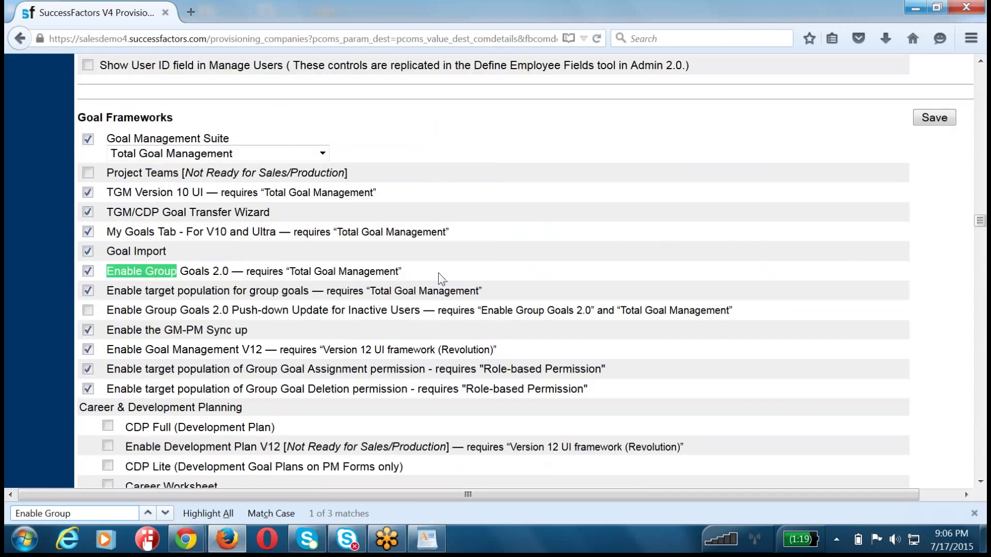
pyautogui.moveTo(428, 279); pyautogui.dragTo(97, 272)
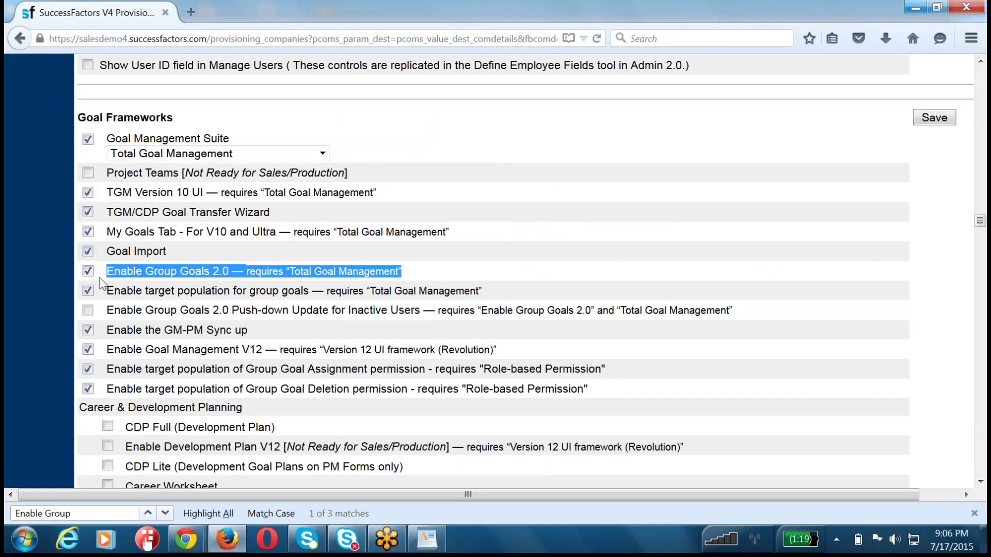
pyautogui.tripleClick(83, 117)
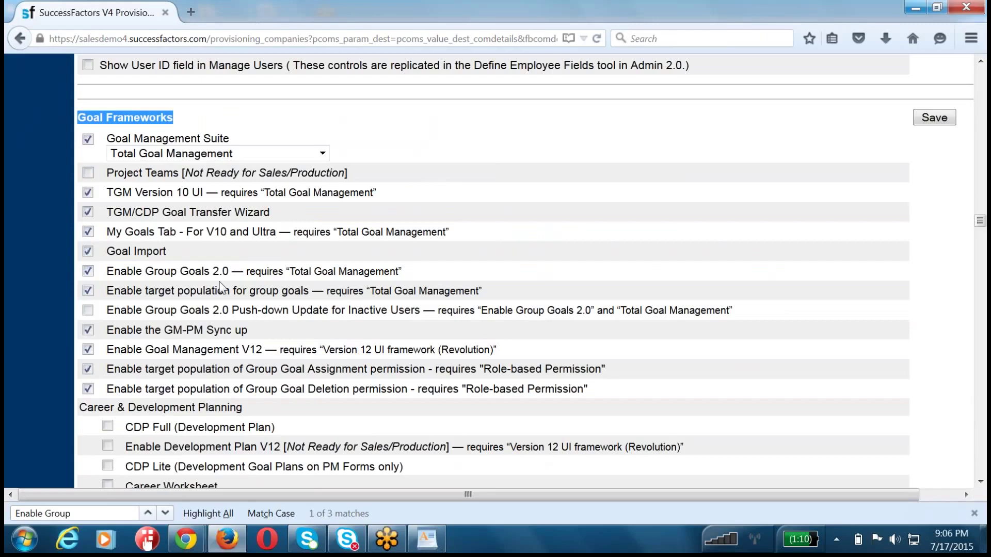
pyautogui.scroll(3, 219, 282)
pyautogui.scroll(12, 219, 282)
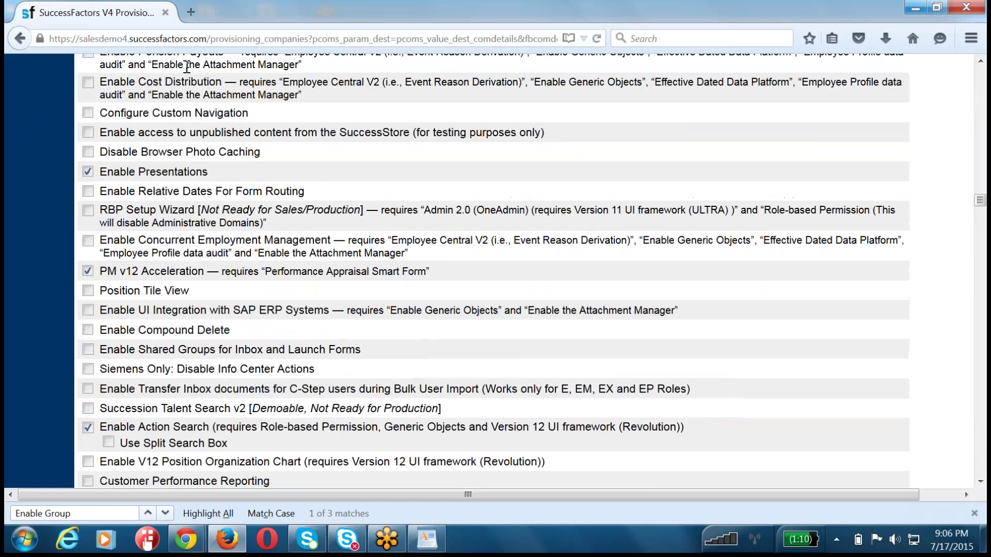
# - Switch the URL back to /login and sign in with the company ID, hradmin username and password
pyautogui.moveTo(212, 42); pyautogui.dragTo(562, 39)
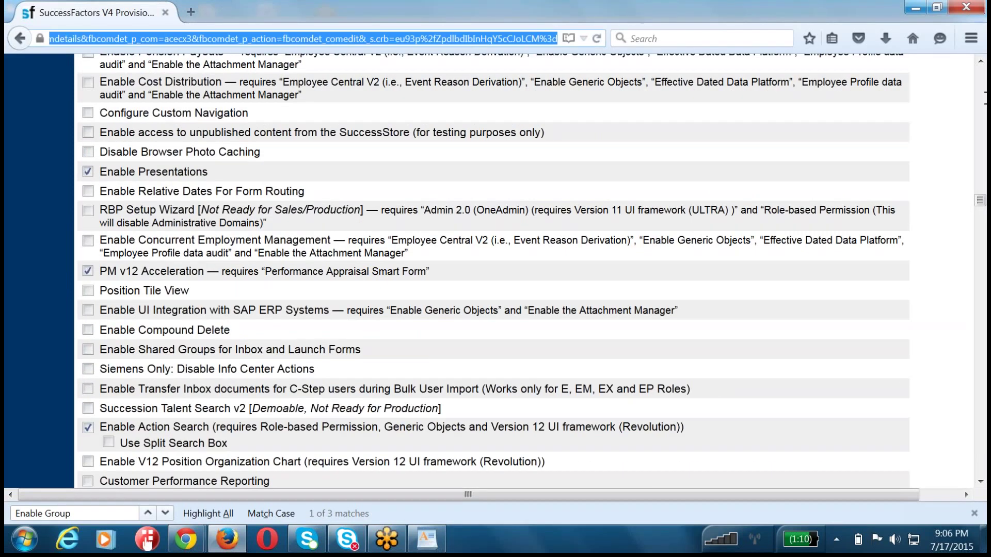
pyautogui.write('login')
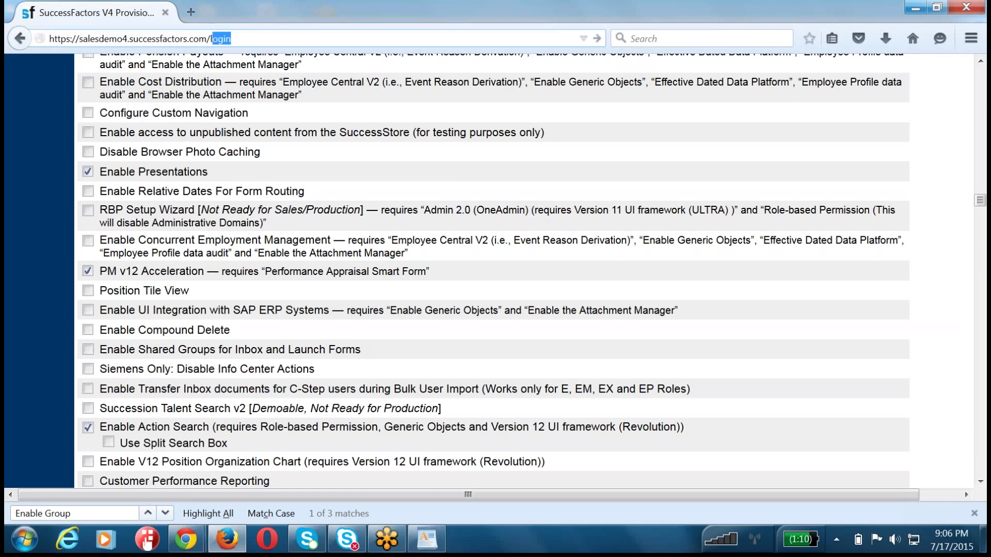
pyautogui.press('Return')
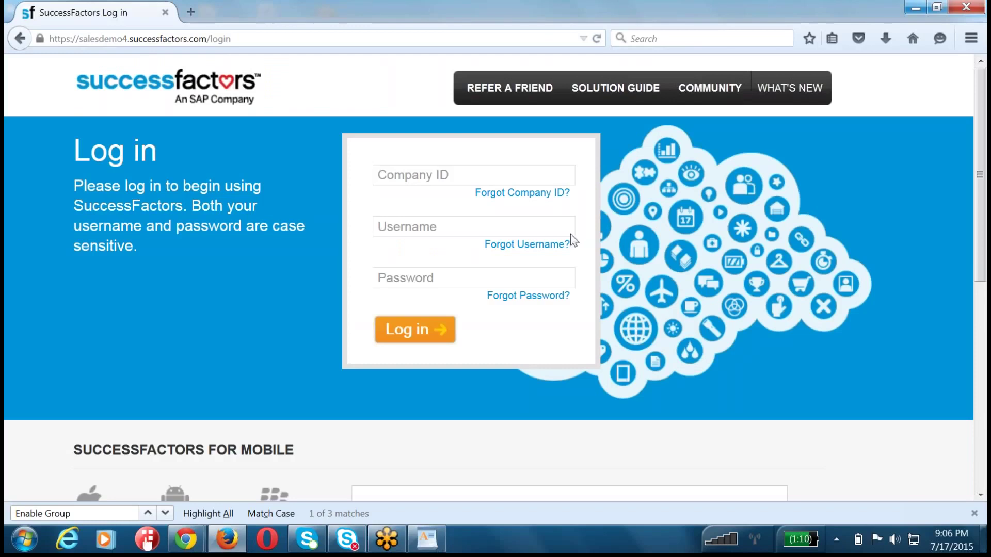
pyautogui.click(409, 182)
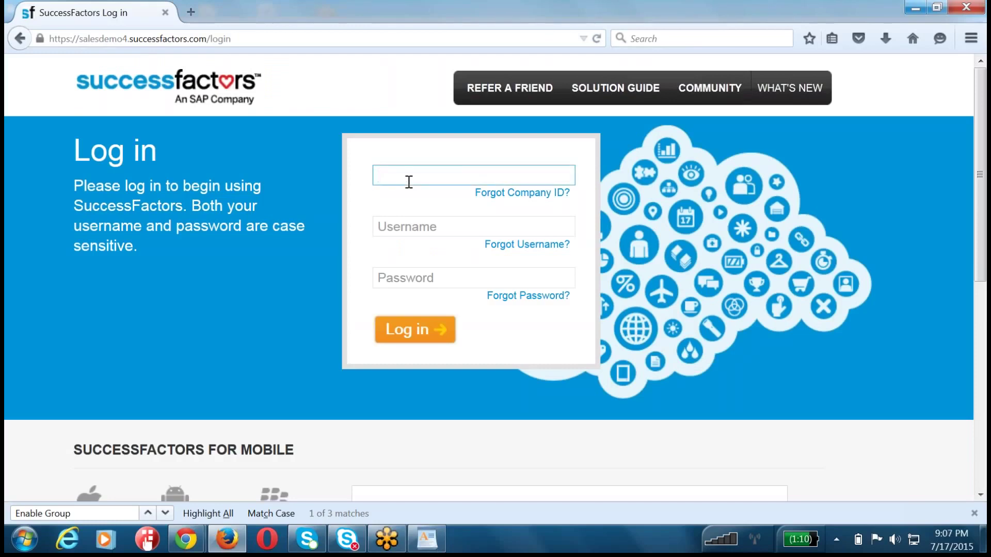
pyautogui.write('acecx3')
pyautogui.press('Tab')
pyautogui.write('hr')
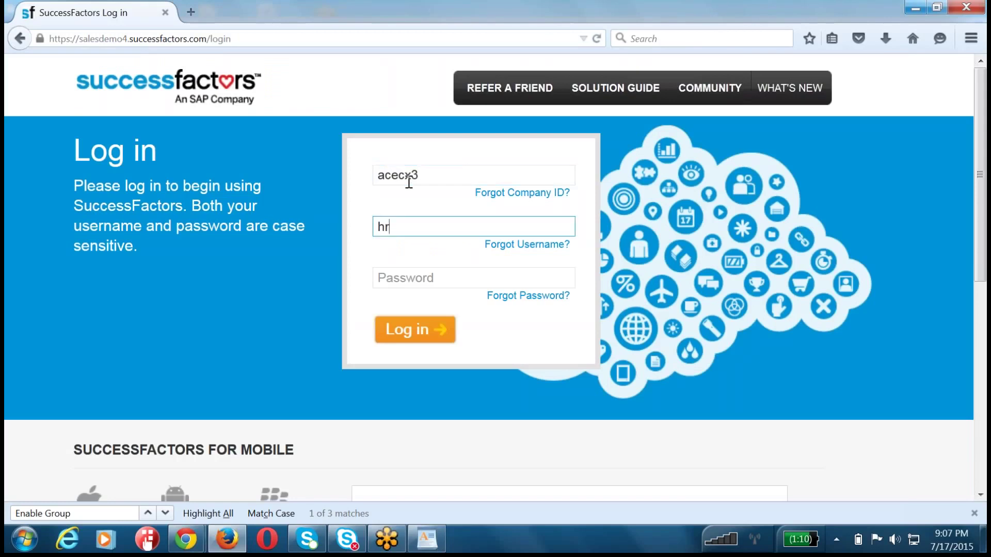
pyautogui.write('admin')
pyautogui.press('Tab')
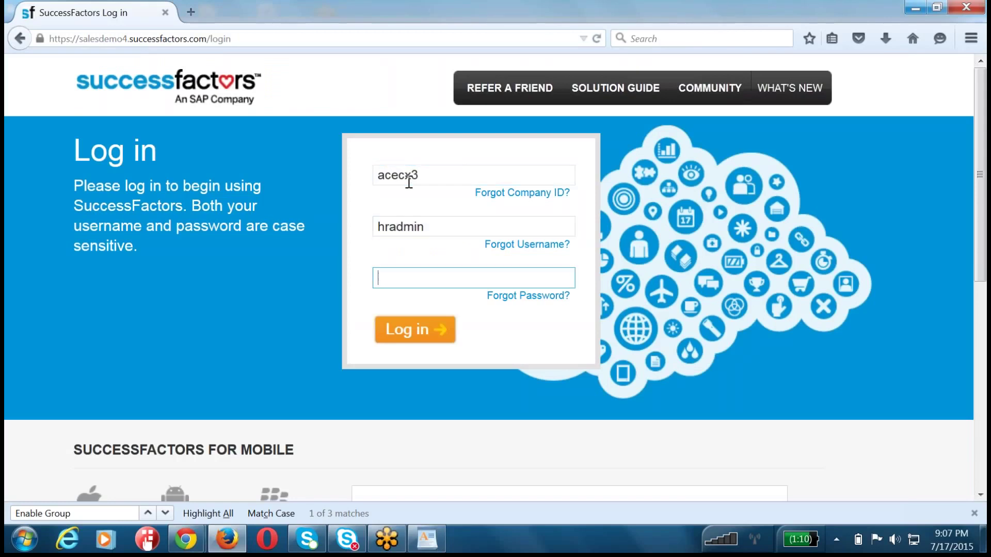
pyautogui.write('******')
pyautogui.press('Return')
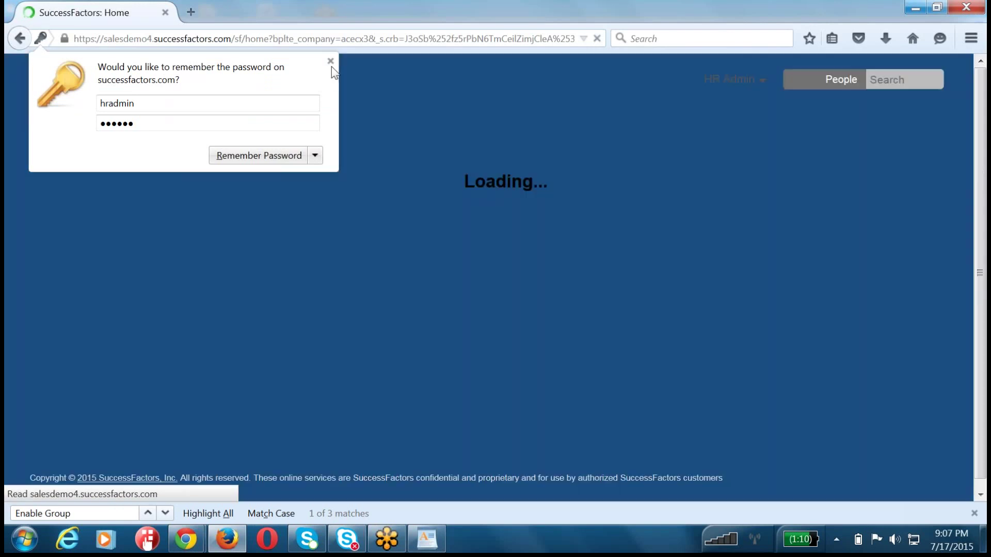
# - Dismiss the password prompt, open Admin Tools, and go to Set User Permissions > Administrative Privileges
pyautogui.click(331, 61)
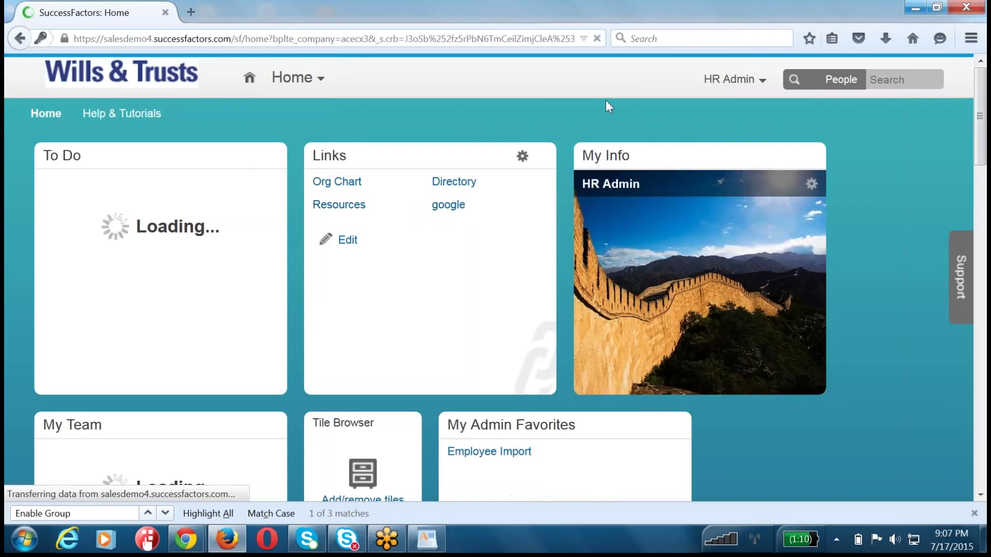
pyautogui.click(729, 80)
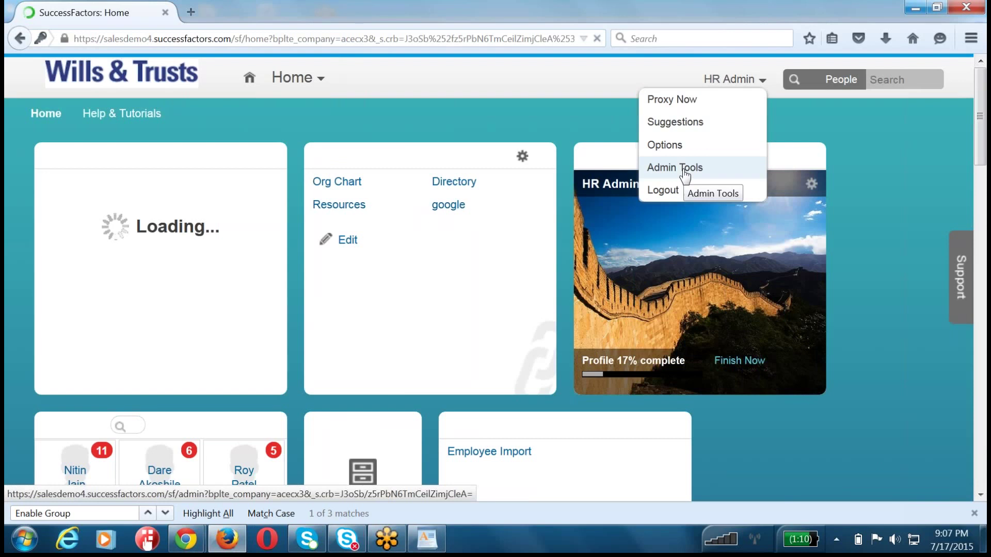
pyautogui.click(685, 173)
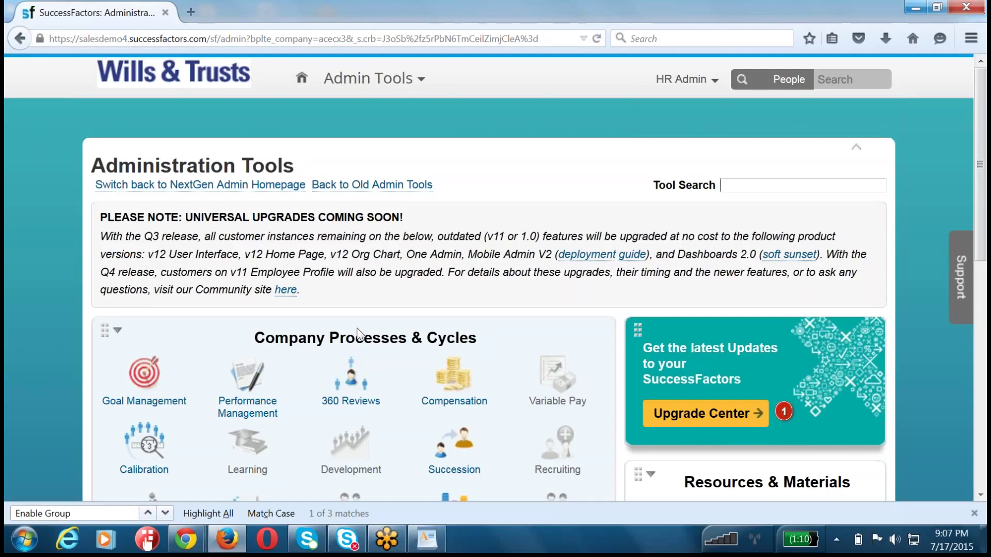
pyautogui.scroll(-4, 360, 333)
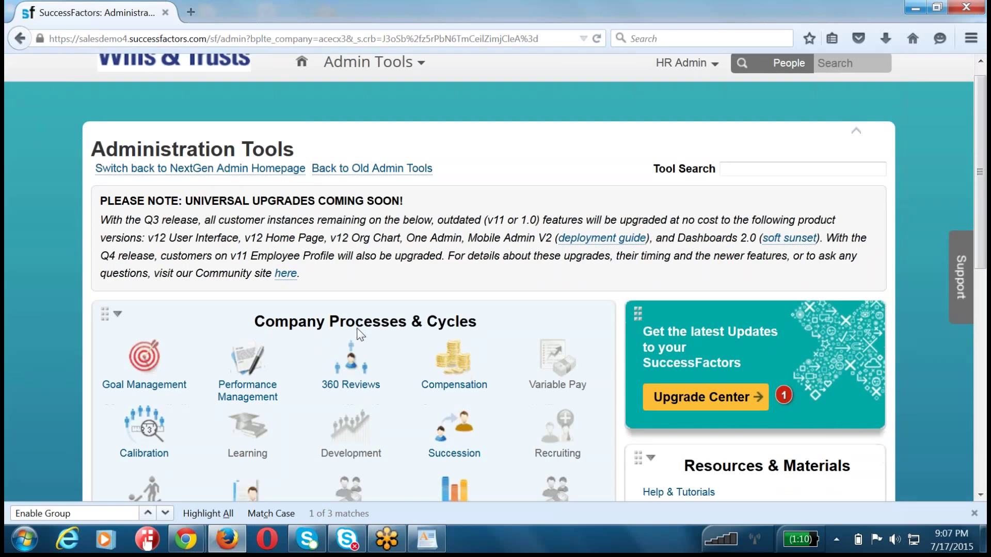
pyautogui.click(456, 191)
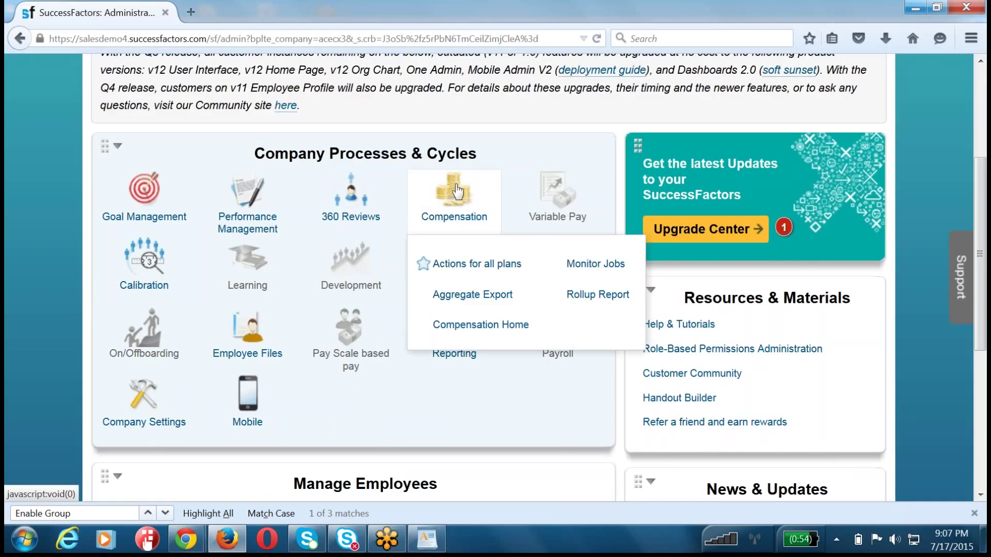
pyautogui.scroll(-6, 511, 271)
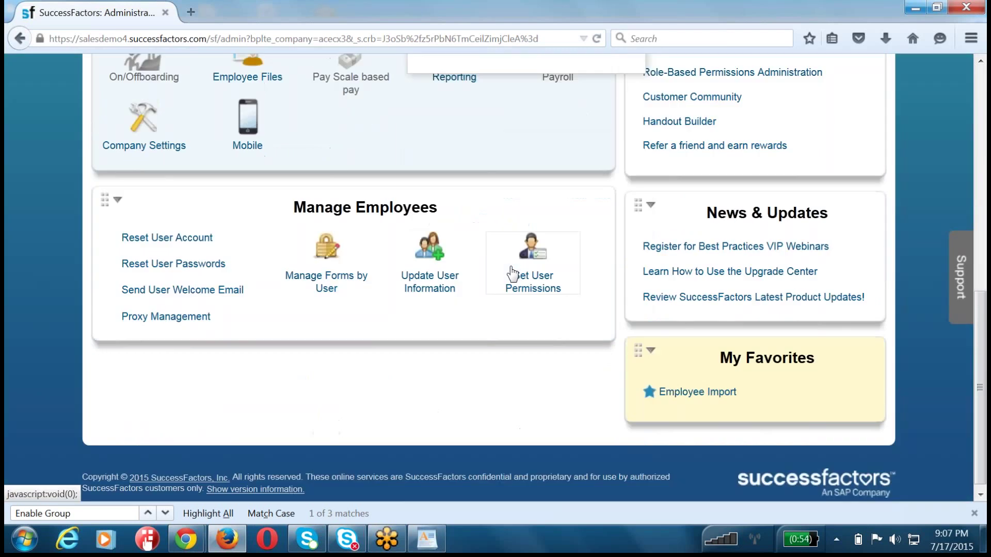
pyautogui.click(512, 273)
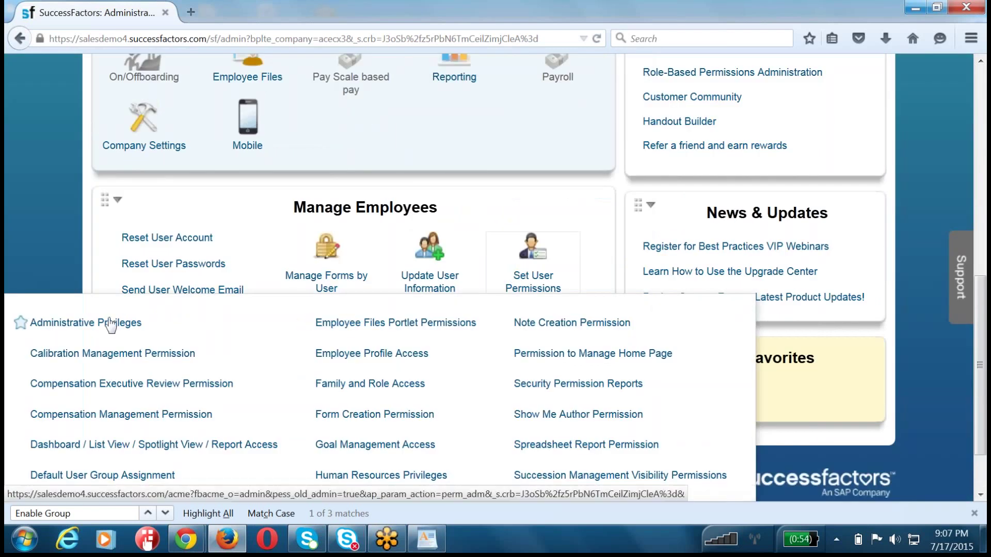
pyautogui.click(111, 322)
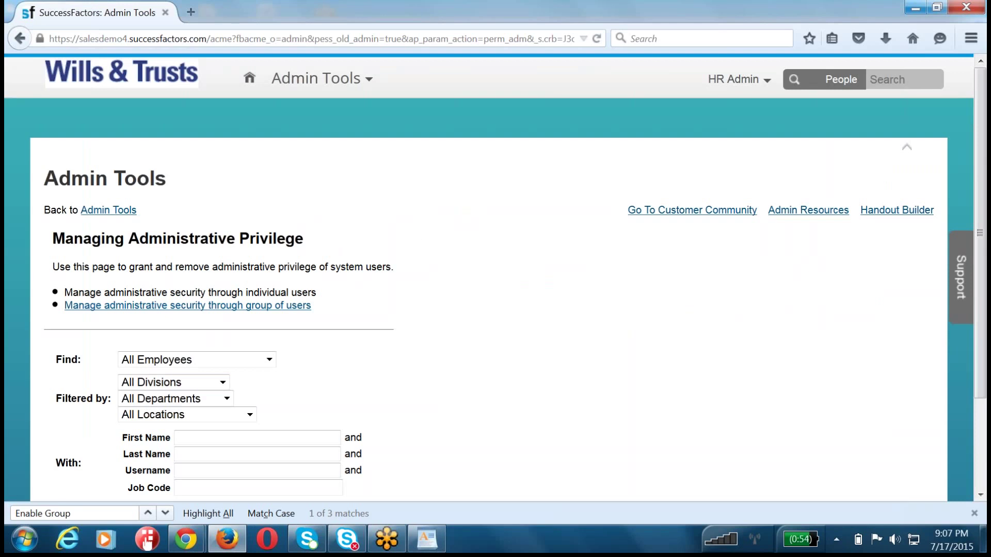
# - Search for the user hradmin on the administrative privileges page
pyautogui.scroll(-3, 494, 277)
pyautogui.click(221, 364)
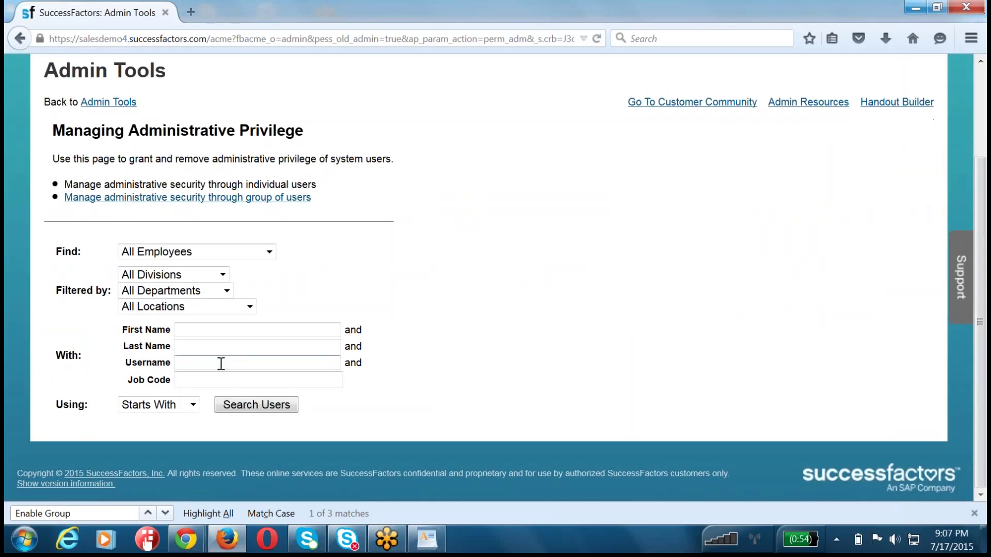
pyautogui.write('hradmin')
pyautogui.click(271, 406)
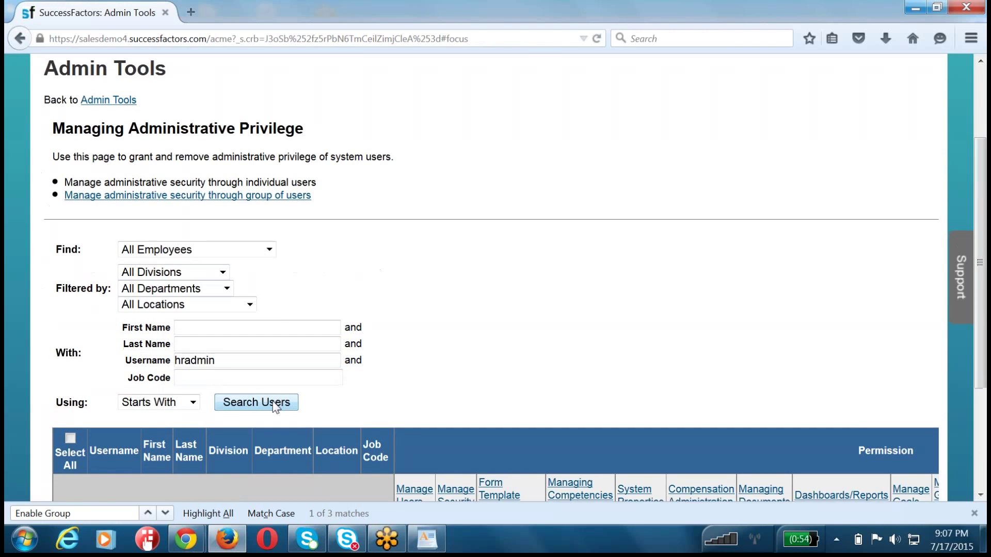
# - Expand Manage Goals and highlight the Group Goal Assignment and New Group Goal Creation permissions
pyautogui.scroll(-3, 278, 404)
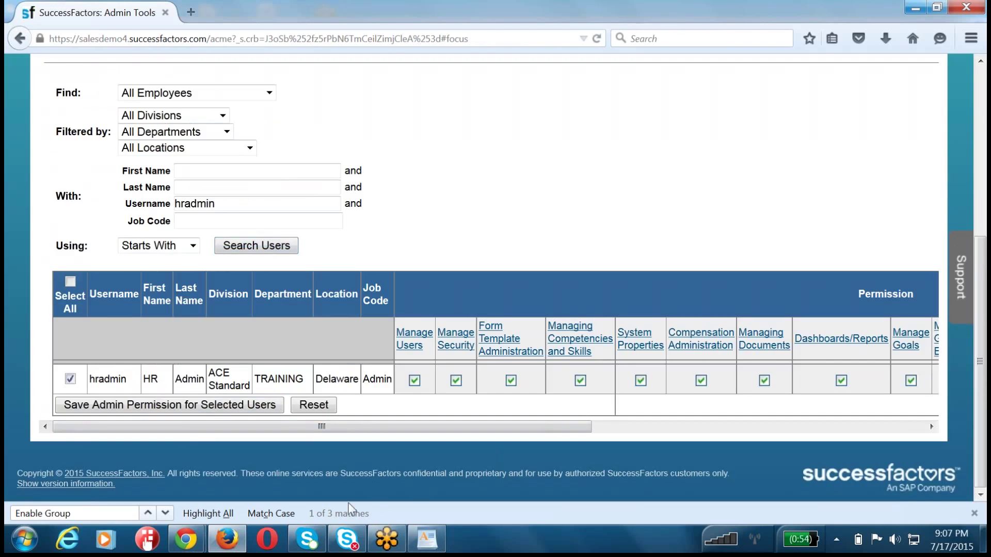
pyautogui.moveTo(562, 423); pyautogui.dragTo(730, 427)
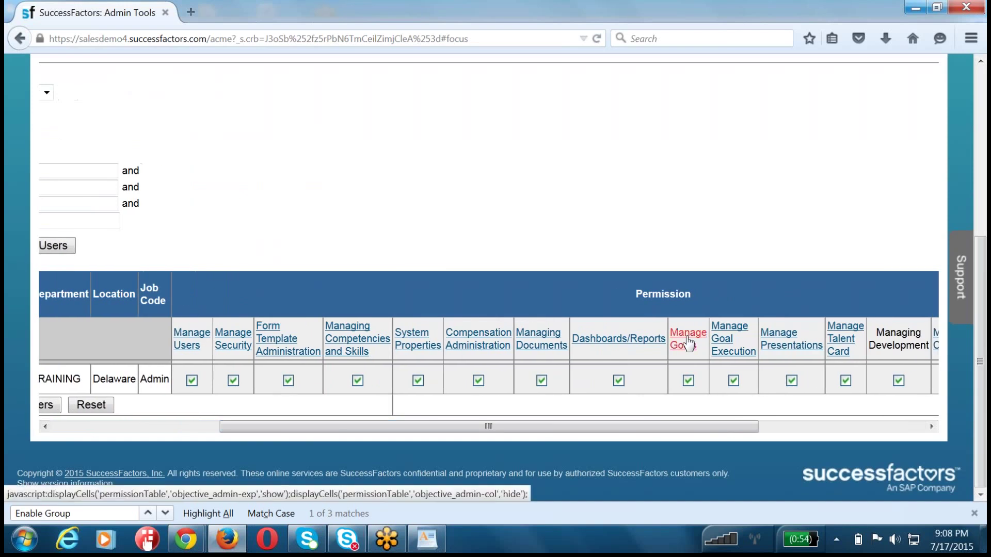
pyautogui.click(682, 341)
pyautogui.moveTo(596, 494); pyautogui.dragTo(822, 500)
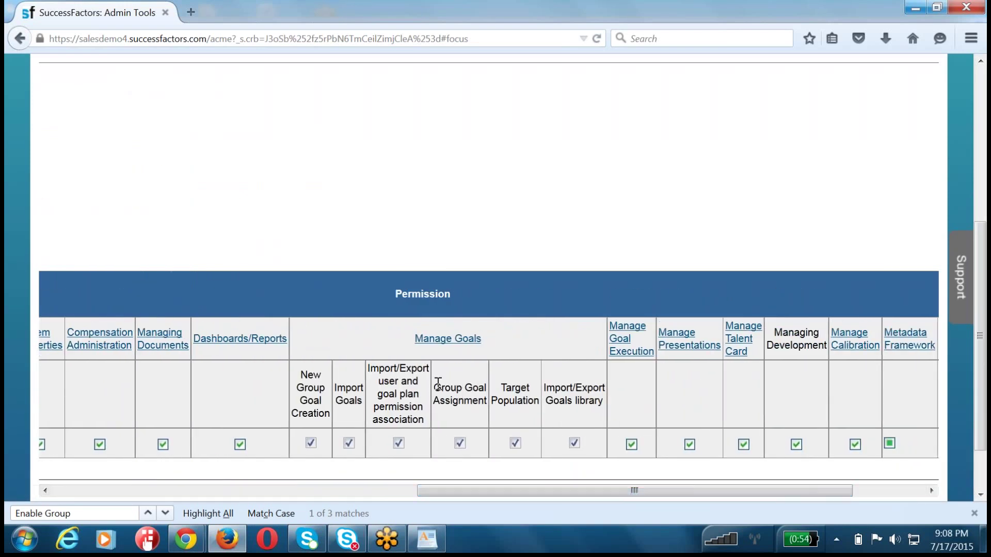
pyautogui.moveTo(434, 388); pyautogui.dragTo(482, 415)
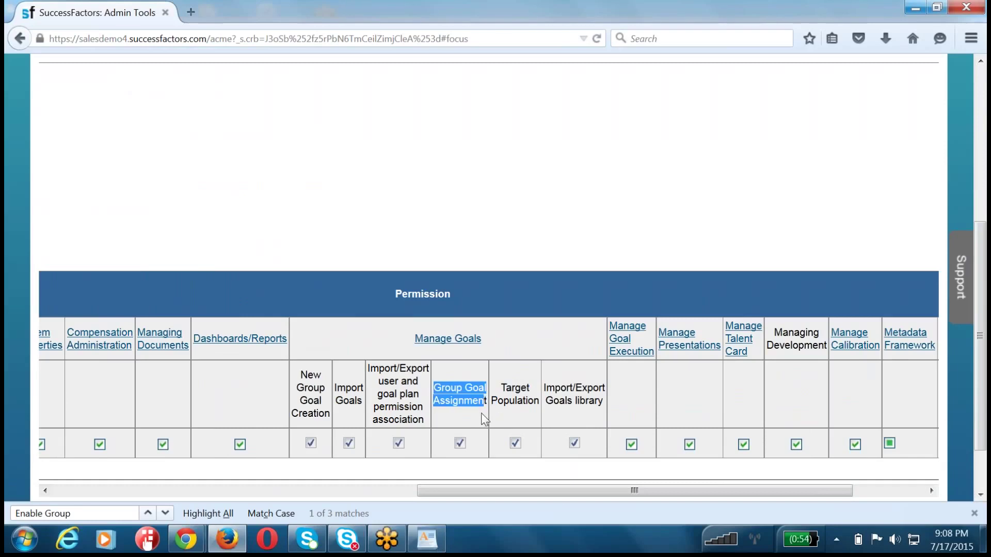
pyautogui.moveTo(300, 372); pyautogui.dragTo(323, 419)
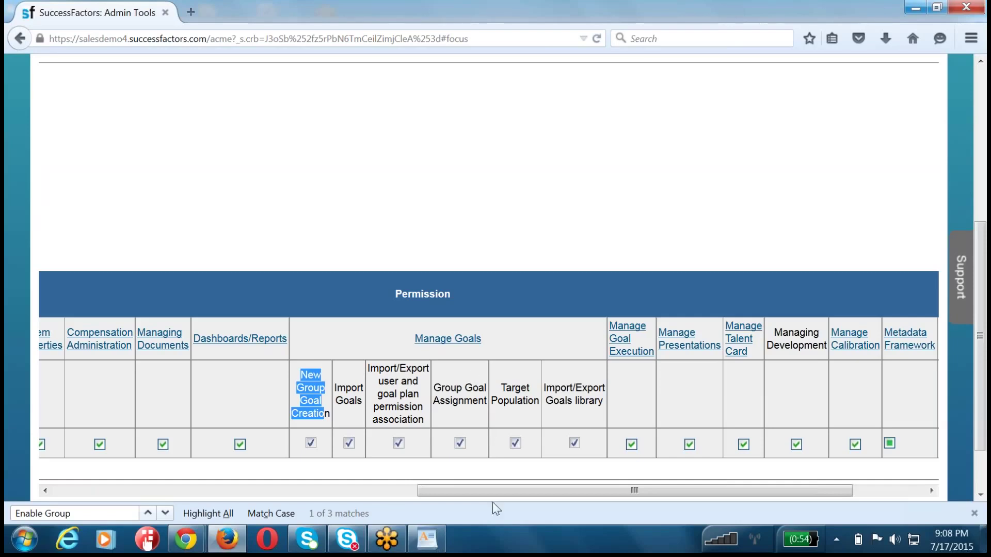
pyautogui.moveTo(497, 491); pyautogui.dragTo(77, 480)
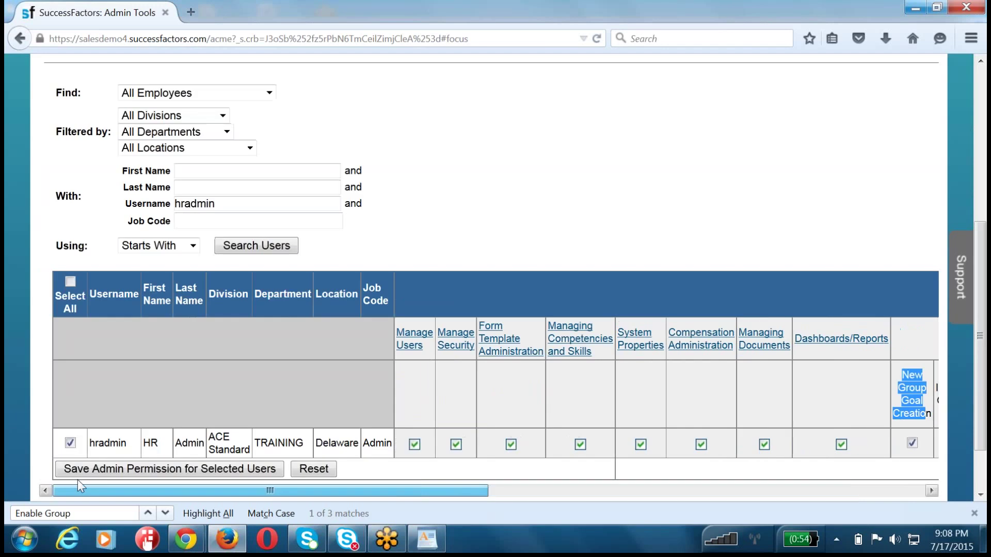
# - Follow Back to Admin Tools and highlight a word in the upgrade notice
pyautogui.scroll(5, 190, 331)
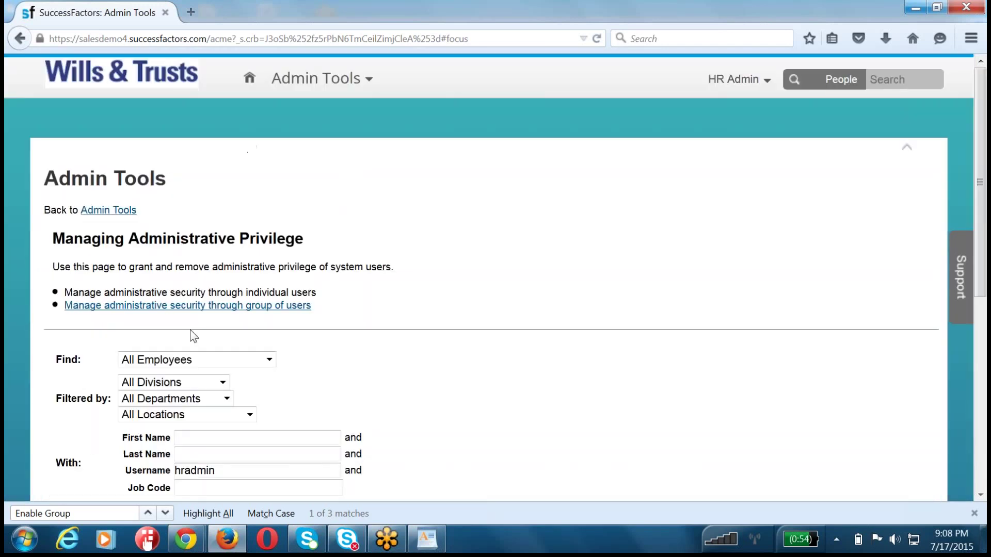
pyautogui.click(129, 220)
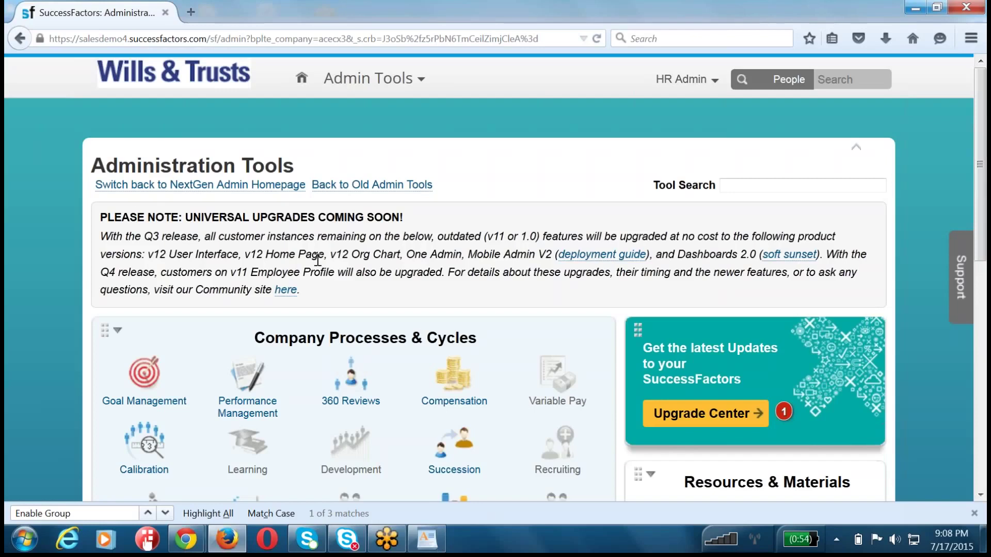
pyautogui.doubleClick(328, 238)
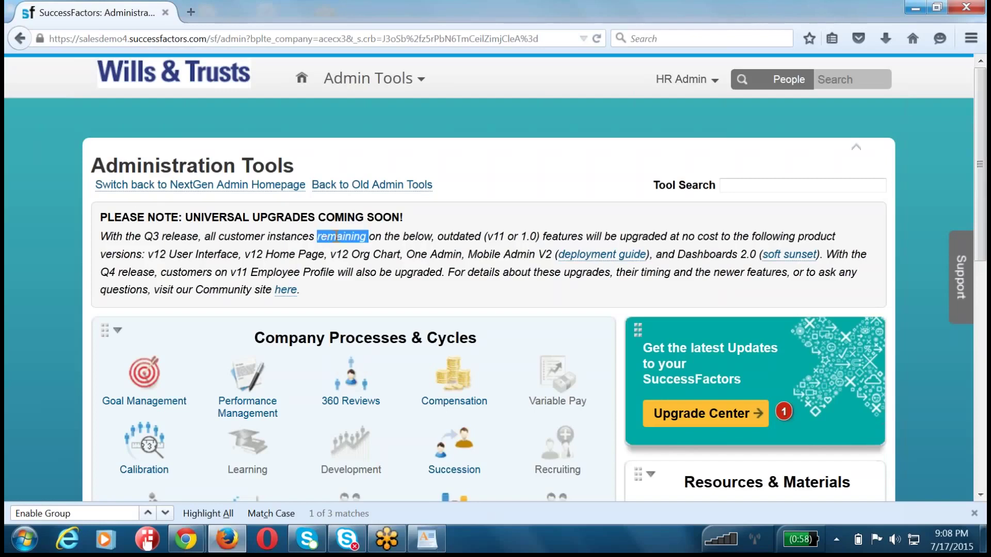
# - Go to Goals > Goal Plan and select the 2015 July 0716 Goal Loading plan
pyautogui.click(395, 79)
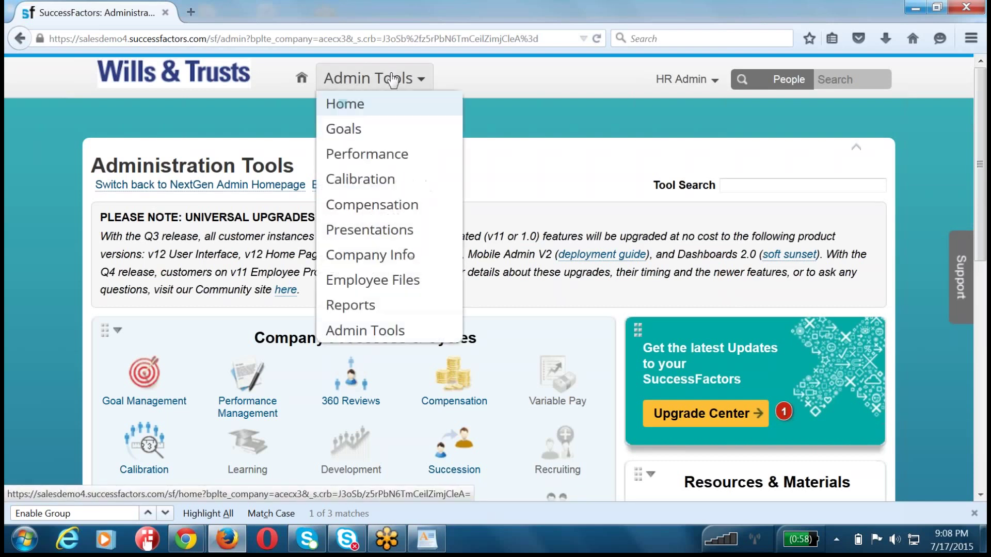
pyautogui.click(387, 130)
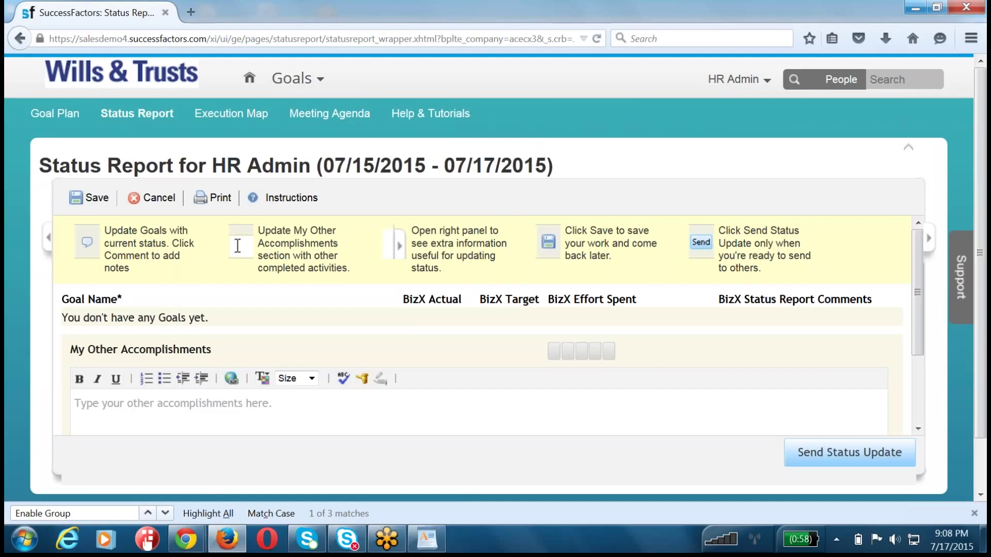
pyautogui.click(77, 117)
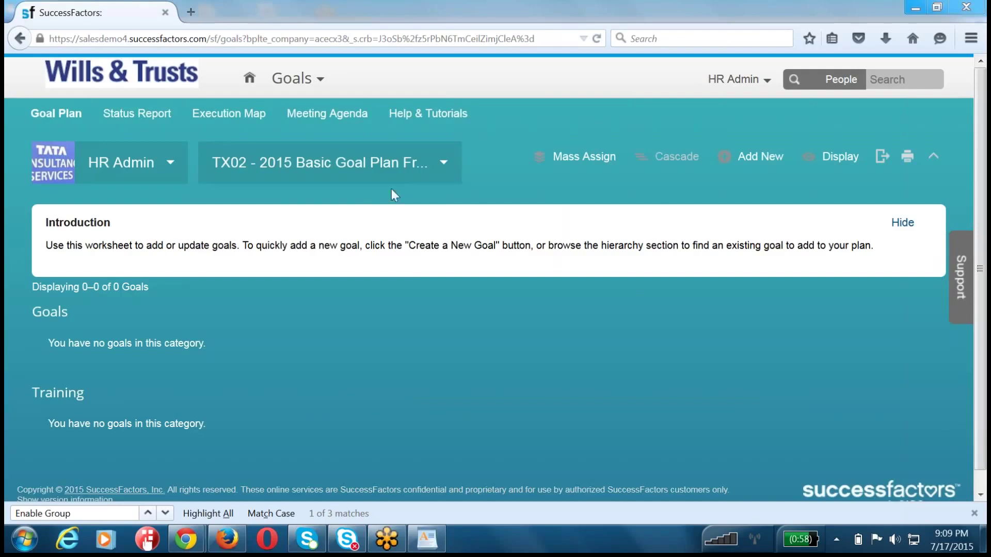
pyautogui.click(372, 176)
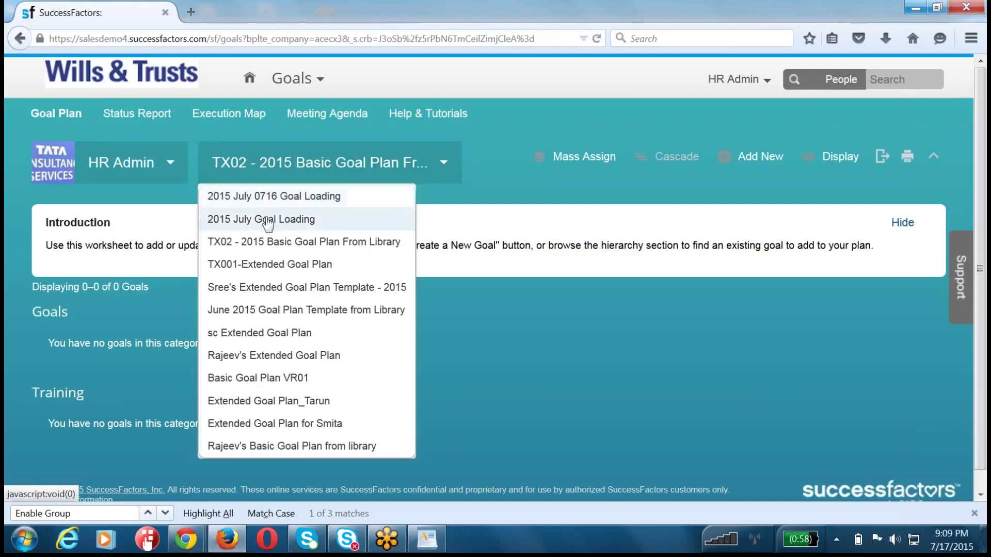
pyautogui.click(267, 223)
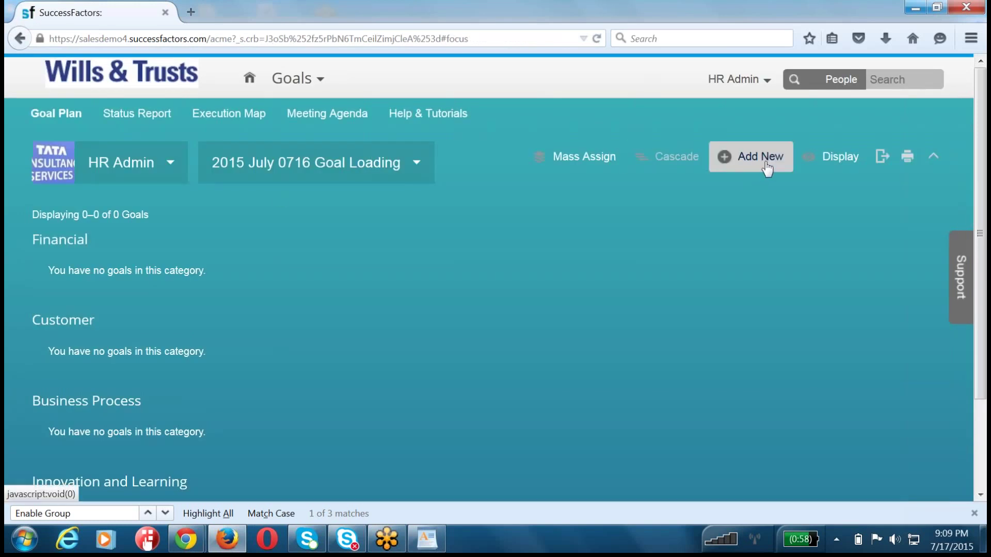
# - Create the group goal 'Improve BU Revenue.' with metric 'Revenue Metric by SErvice Unit' and save it
pyautogui.click(766, 166)
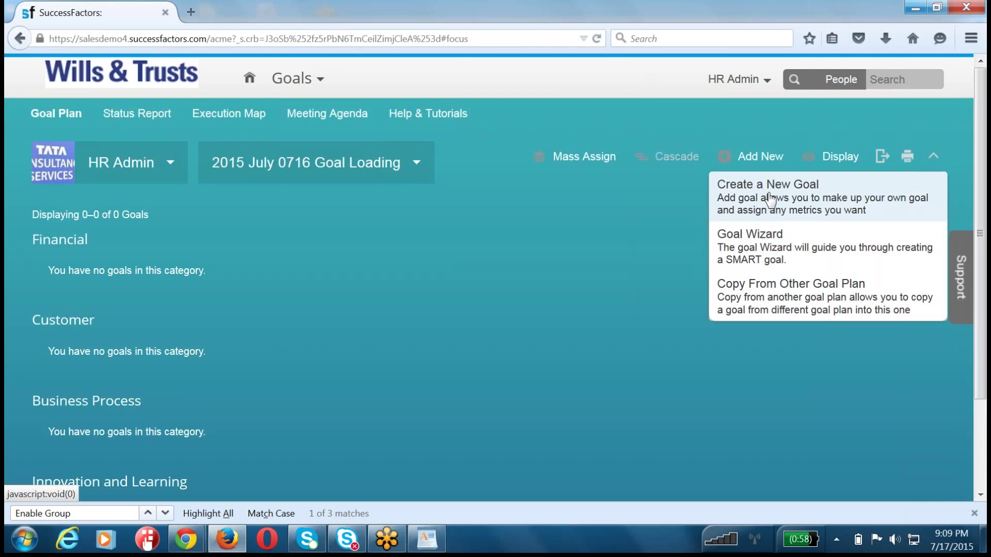
pyautogui.click(771, 201)
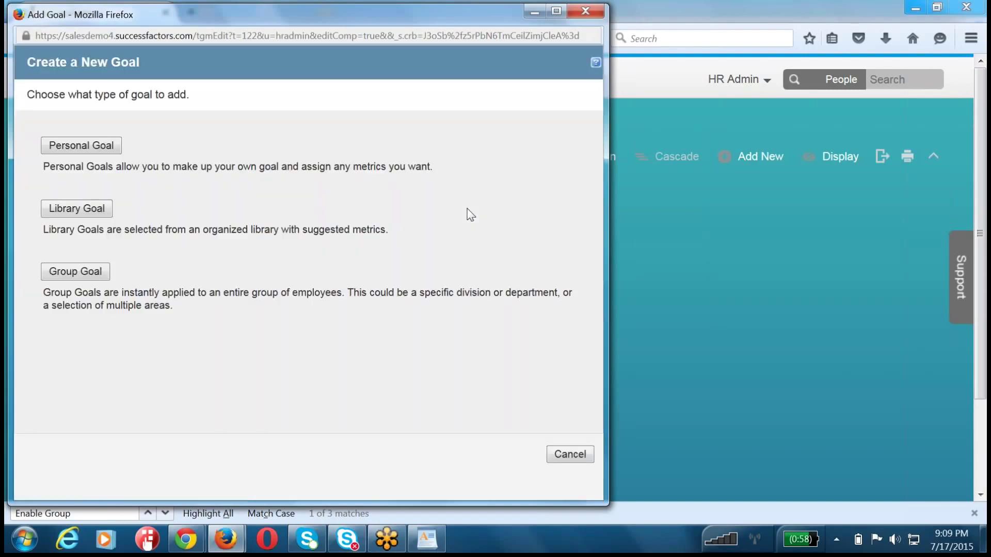
pyautogui.click(86, 273)
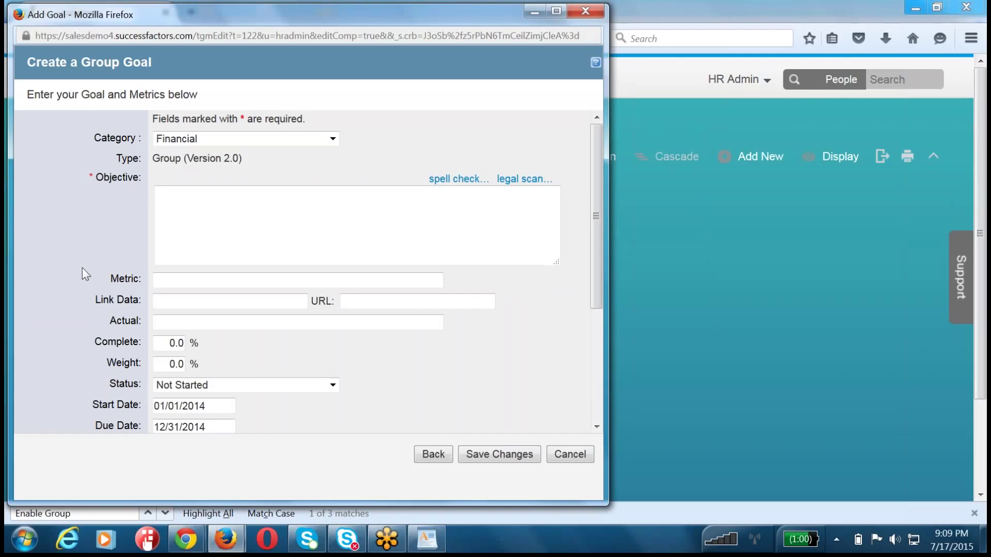
pyautogui.click(281, 211)
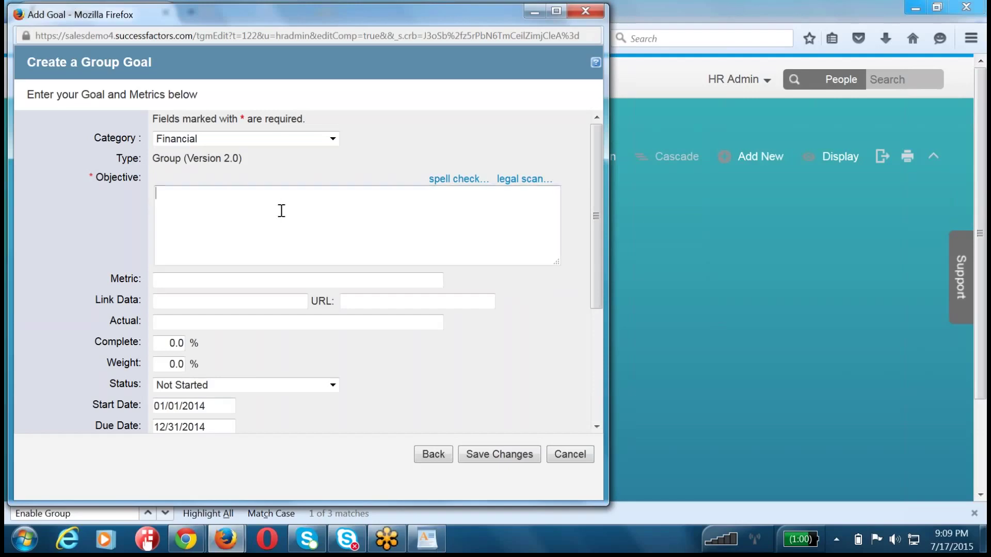
pyautogui.write('Improve BU Revenue.')
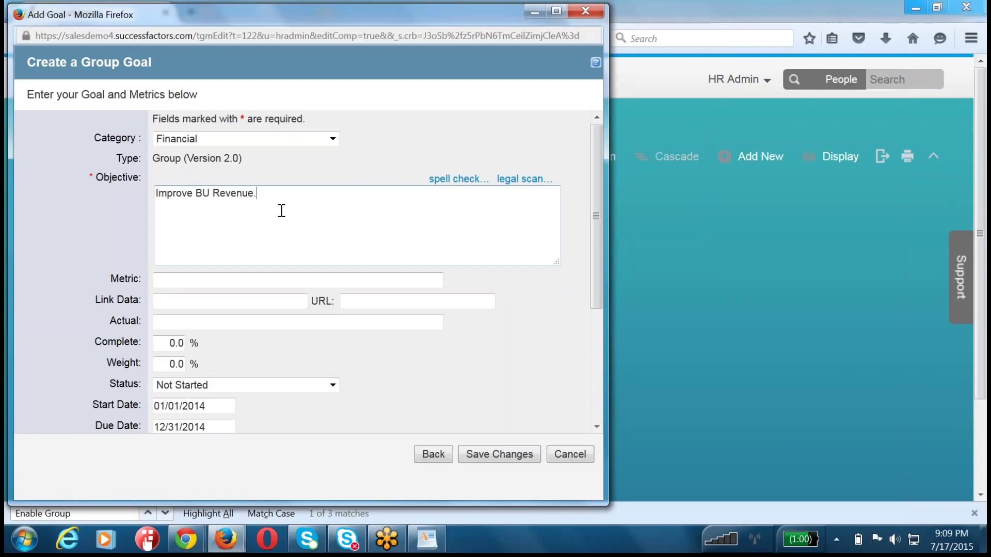
pyautogui.press('Tab')
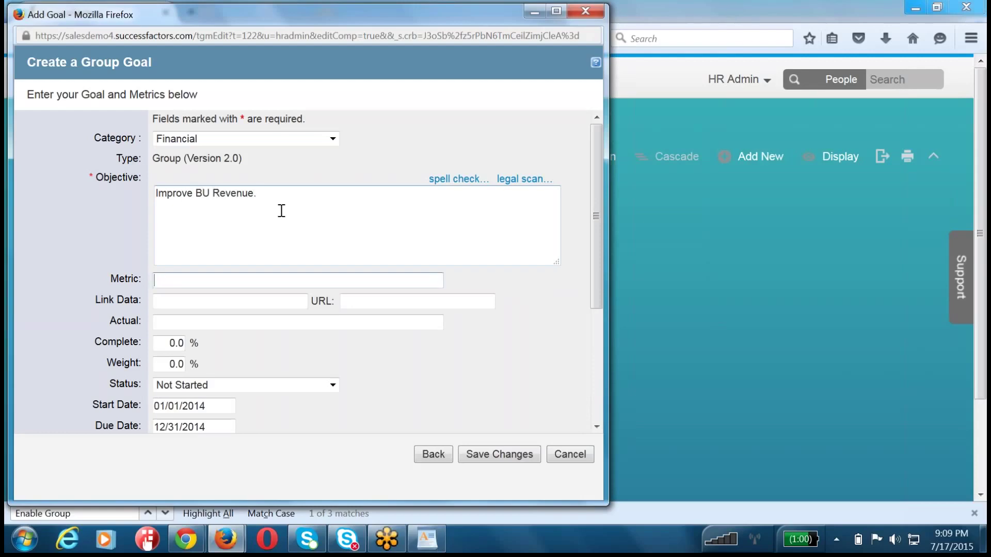
pyautogui.write('Revenue Metric by S')
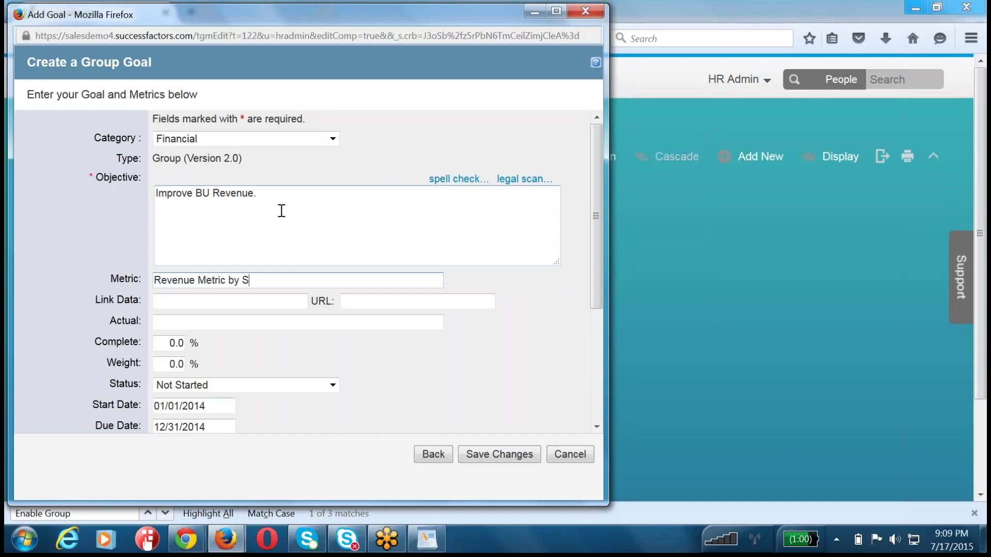
pyautogui.write('Ervice Unit')
pyautogui.press('Tab')
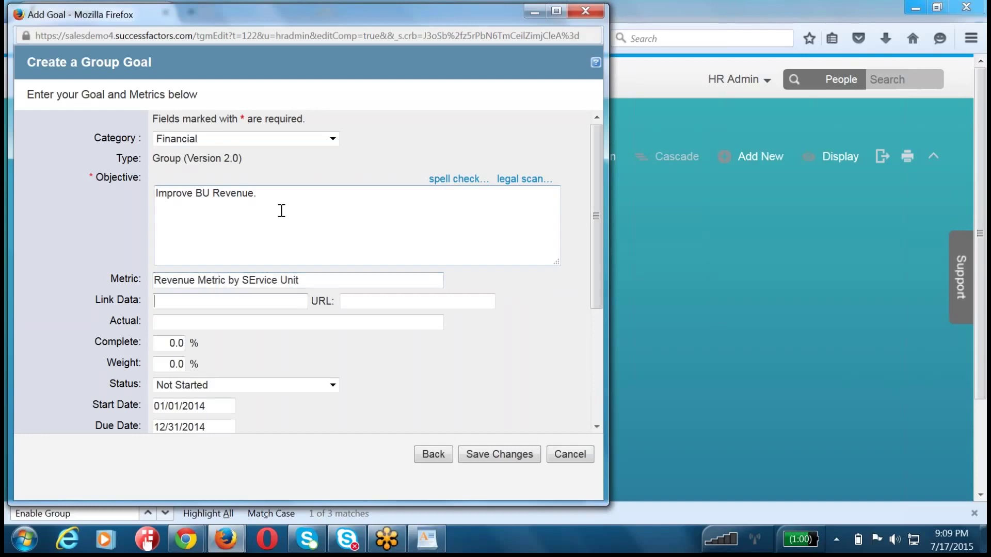
pyautogui.scroll(-6, 281, 211)
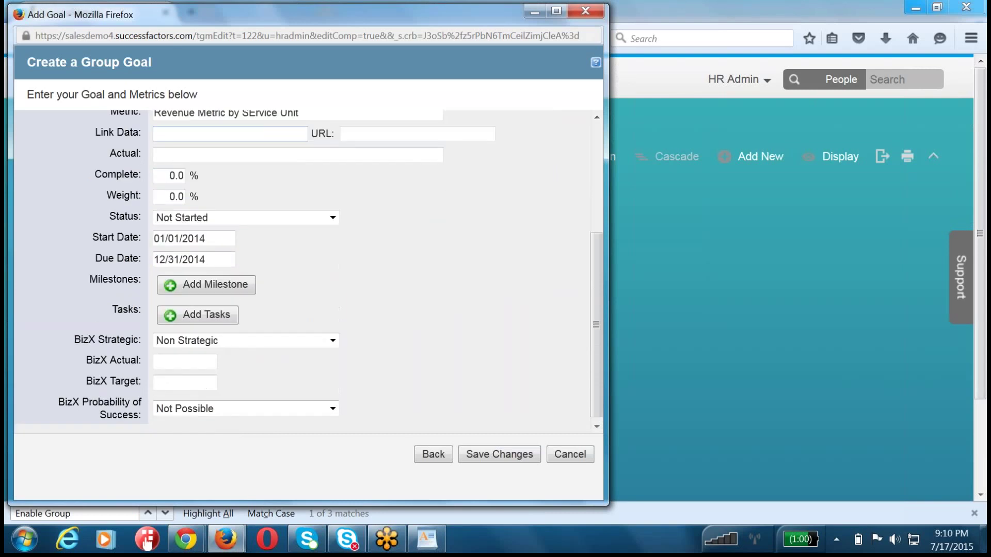
pyautogui.click(499, 461)
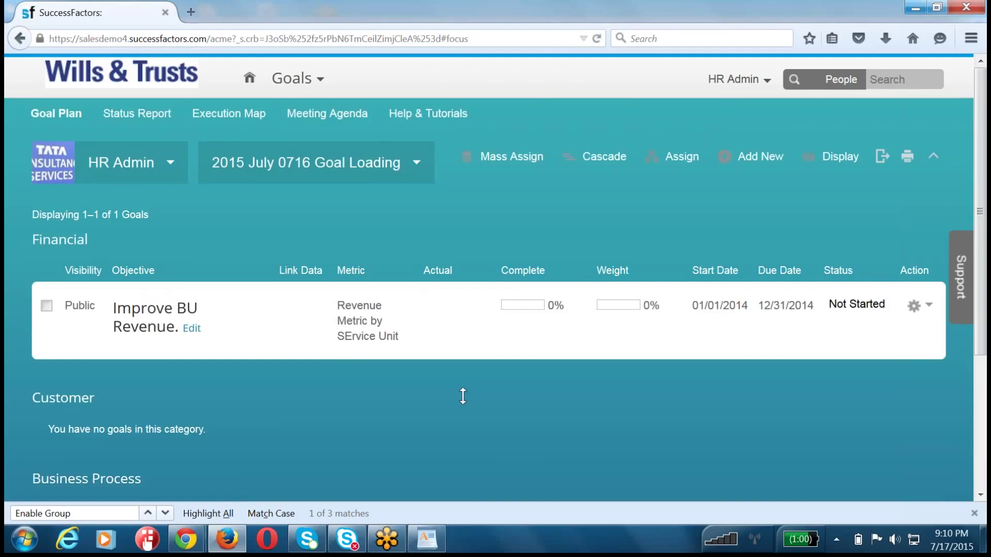
# - Select the Improve BU Revenue. goal and start the Assign Goal wizard for it
pyautogui.click(46, 306)
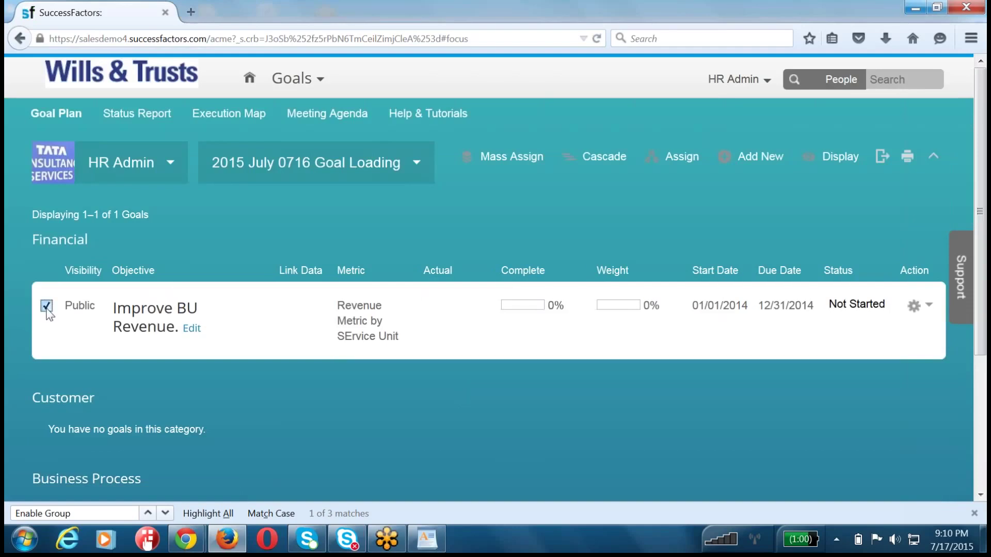
pyautogui.click(673, 155)
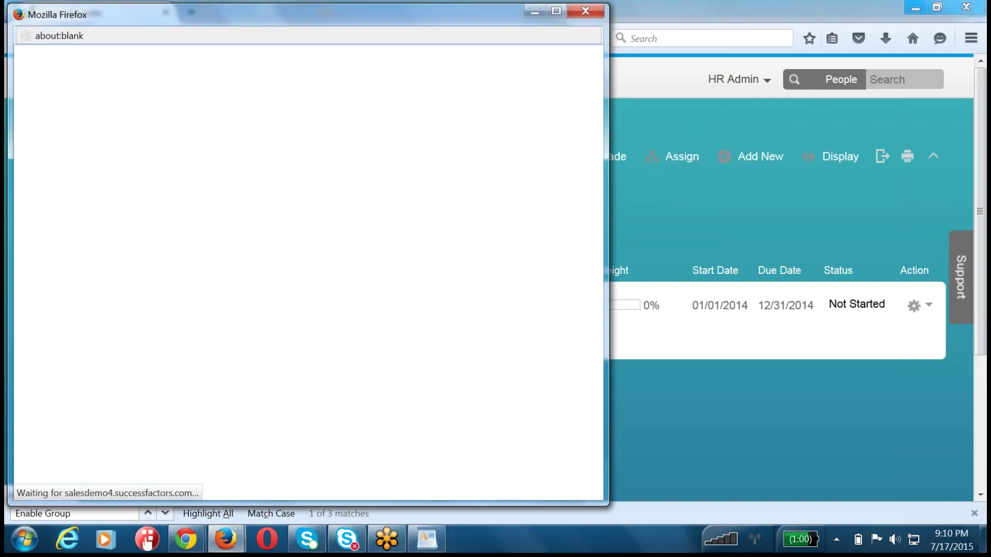
pyautogui.click(585, 11)
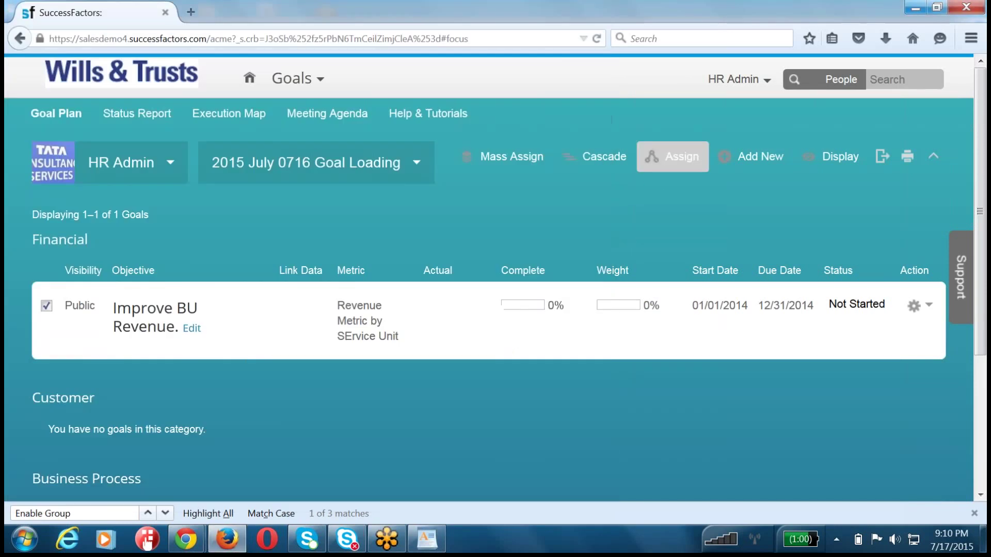
pyautogui.moveTo(79, 290); pyautogui.dragTo(630, 344)
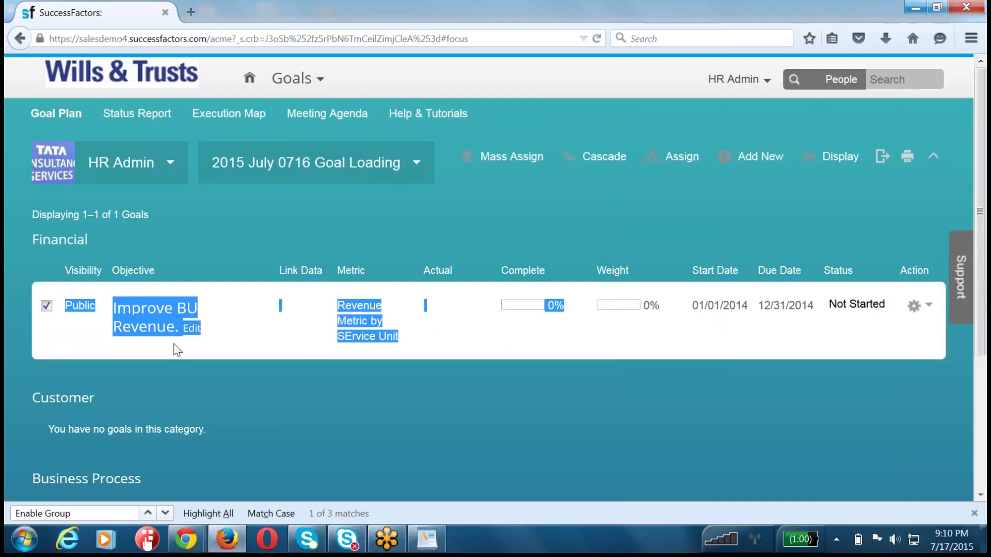
pyautogui.click(682, 168)
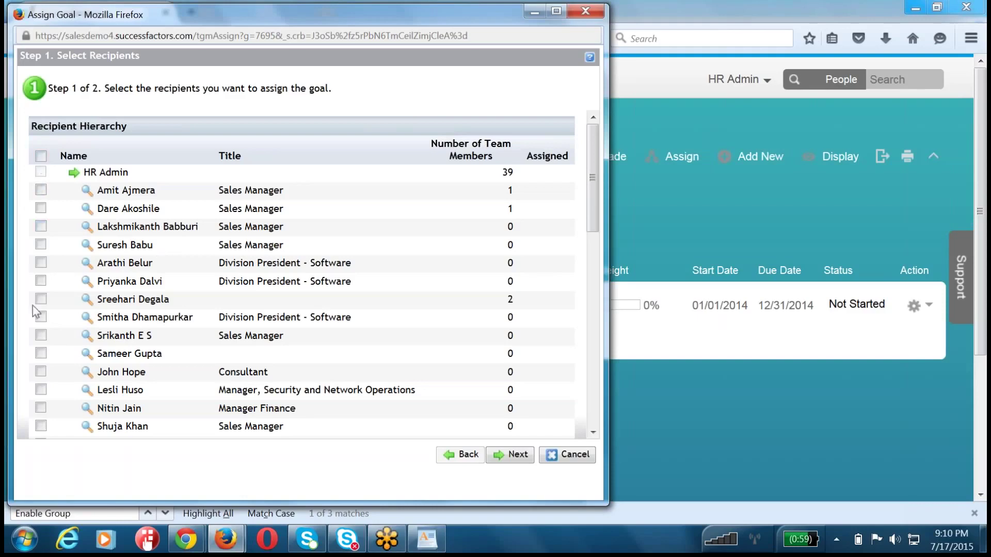
# - Tick three sales managers as recipients, review the goal details, and assign it
pyautogui.scroll(-15, 38, 319)
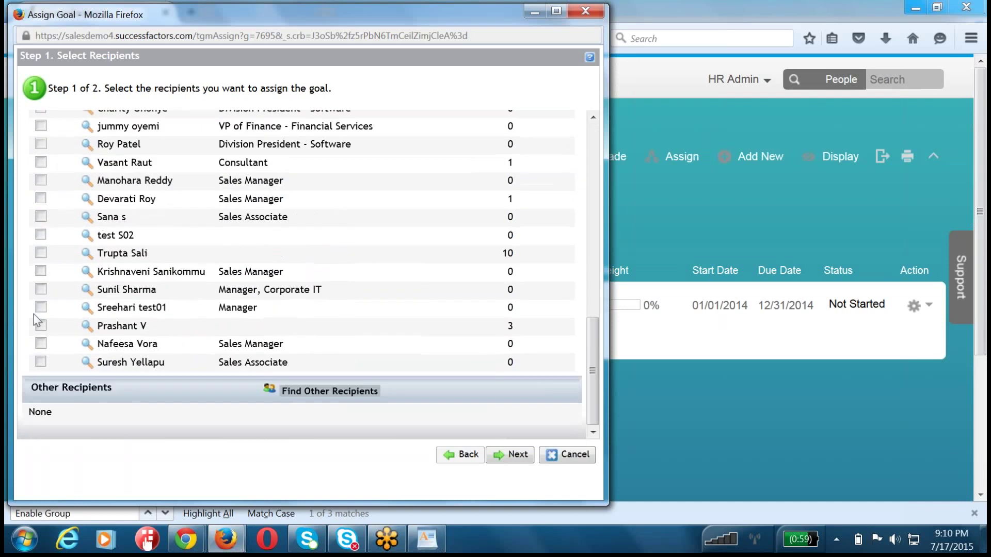
pyautogui.scroll(15, 36, 319)
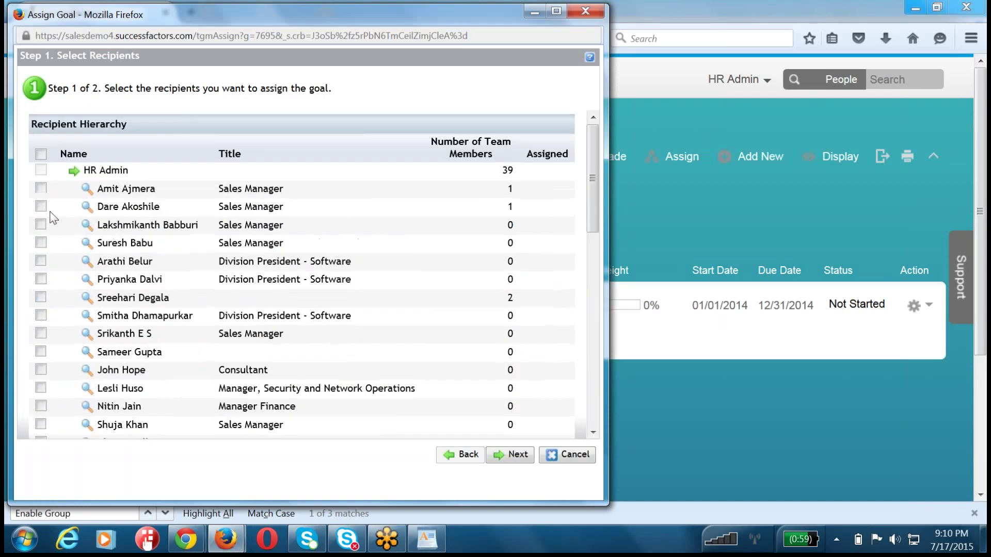
pyautogui.click(41, 189)
pyautogui.click(41, 207)
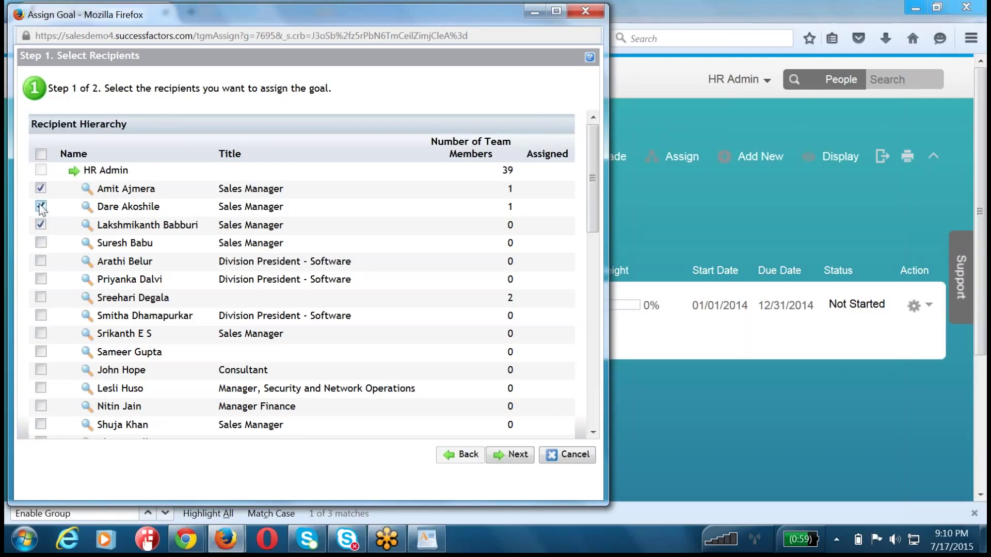
pyautogui.click(42, 244)
pyautogui.click(514, 454)
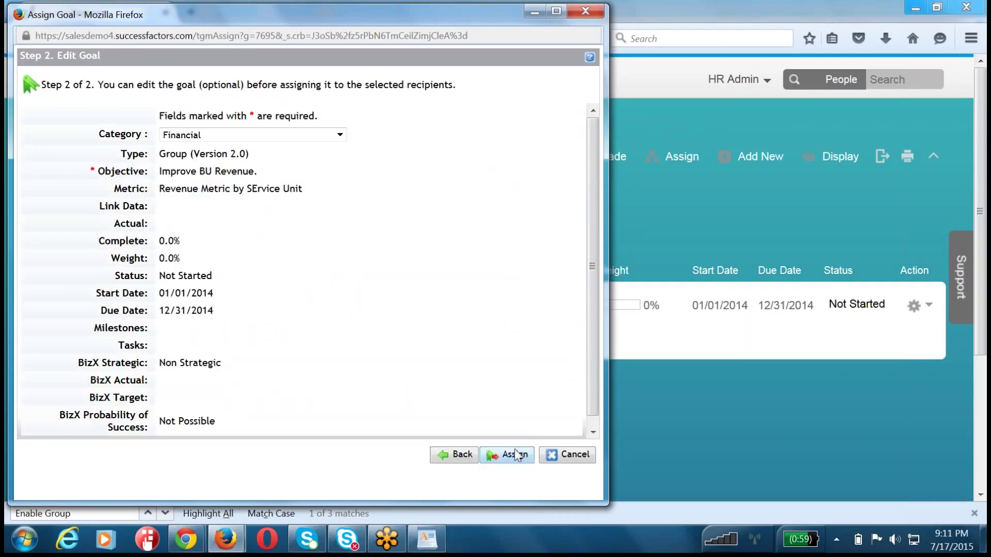
pyautogui.scroll(-1, 475, 334)
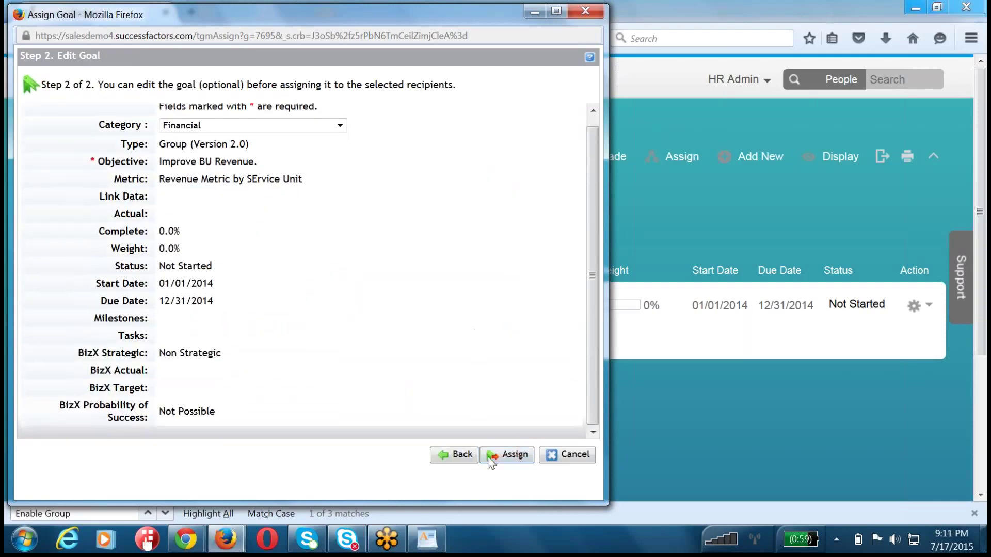
pyautogui.click(508, 457)
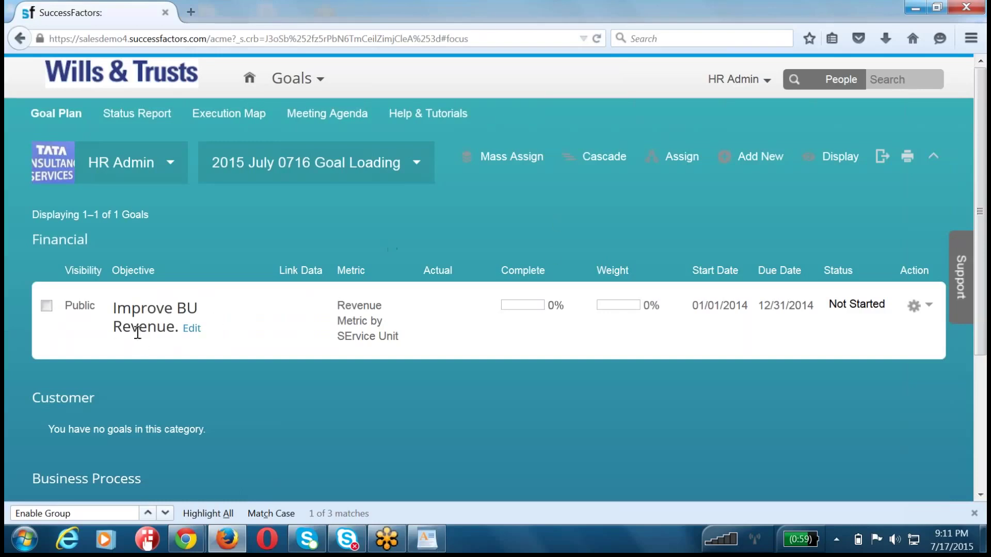
# - Dismiss the no-goal-selected warning, check the Improve BU Revenue. goal, and start assigning it
pyautogui.click(666, 156)
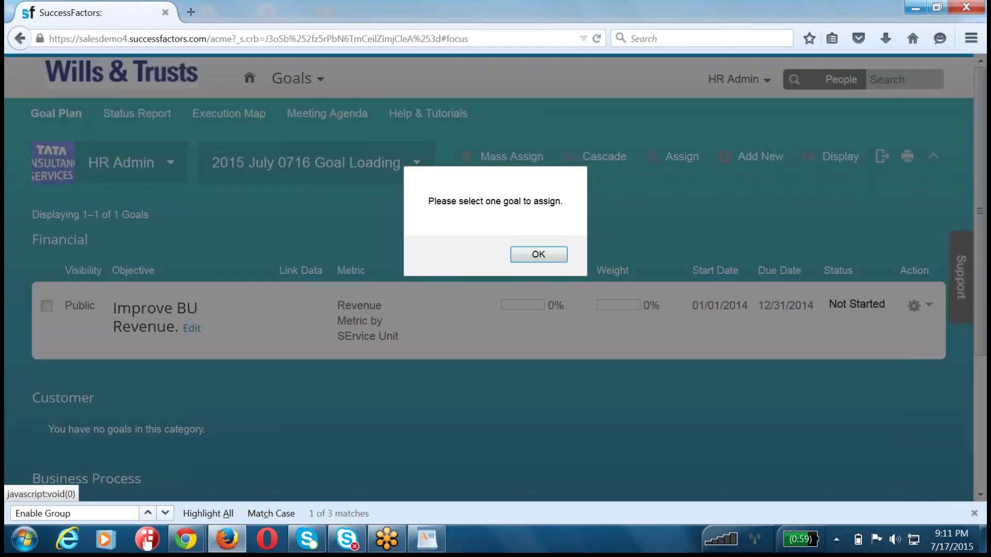
pyautogui.click(537, 255)
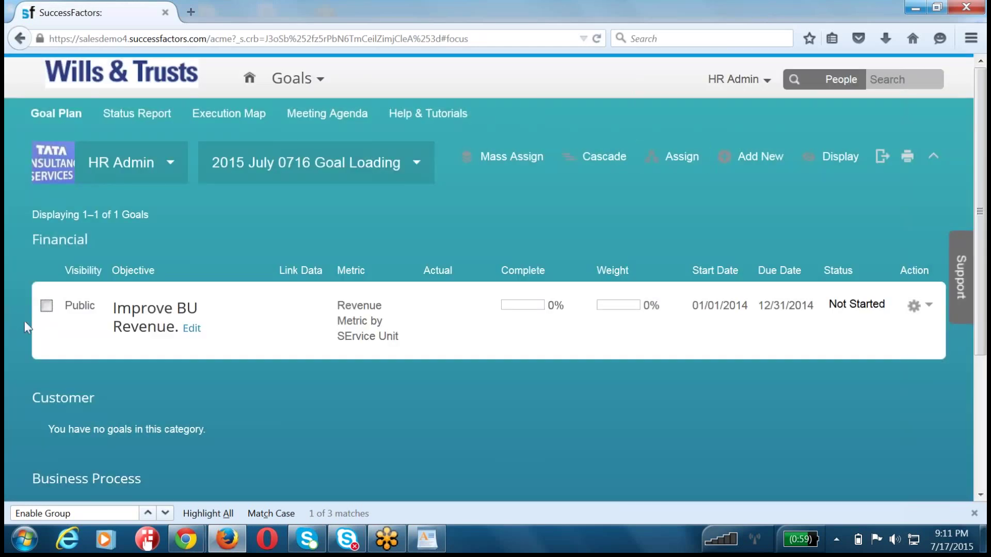
pyautogui.click(46, 306)
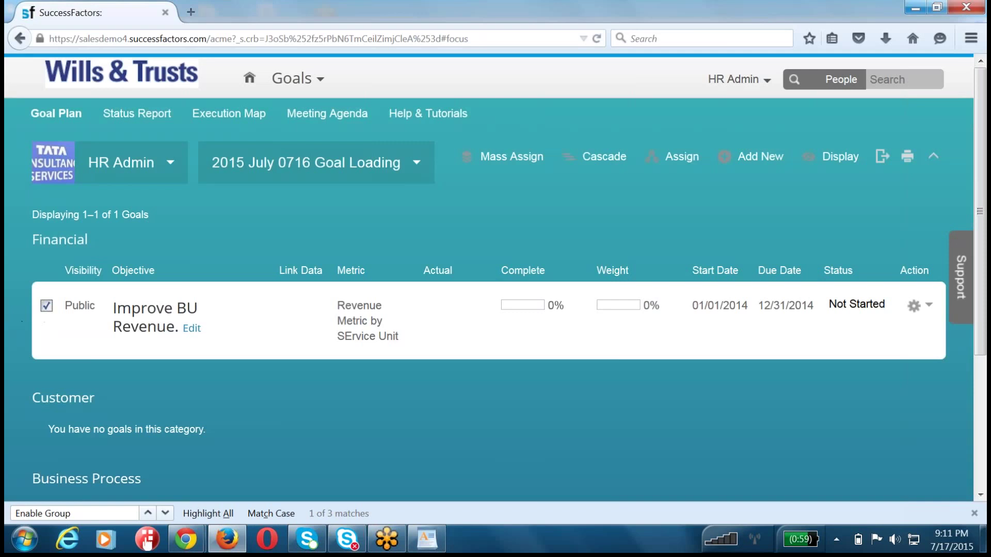
pyautogui.click(679, 158)
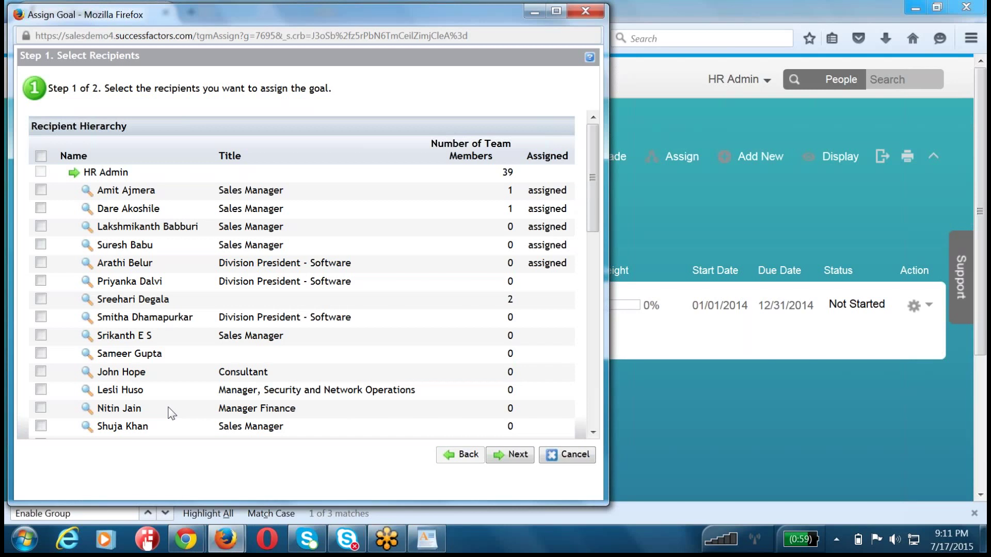
# - Assign the goal to a division president, a sales associate and a corporate IT manager
pyautogui.scroll(-10, 172, 413)
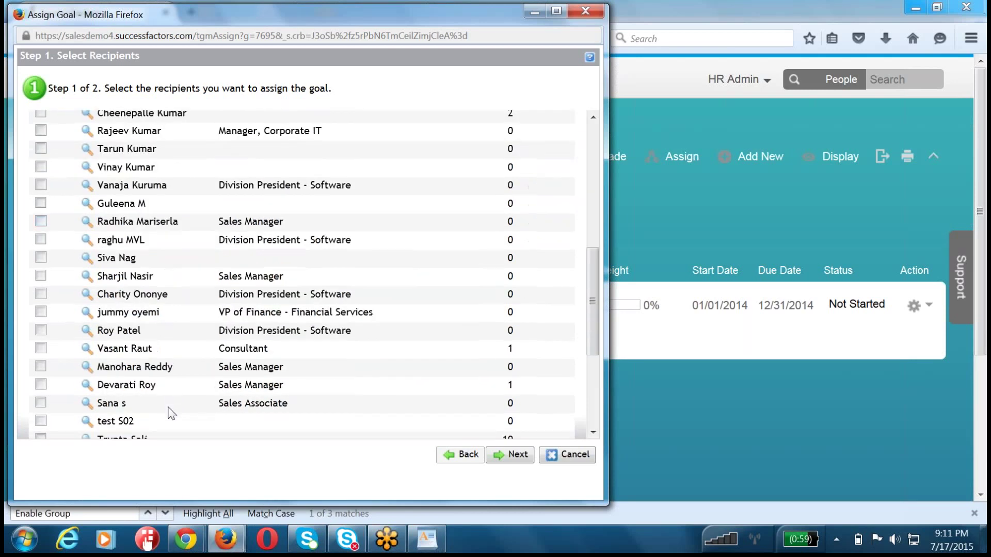
pyautogui.click(41, 331)
pyautogui.scroll(-5, 41, 338)
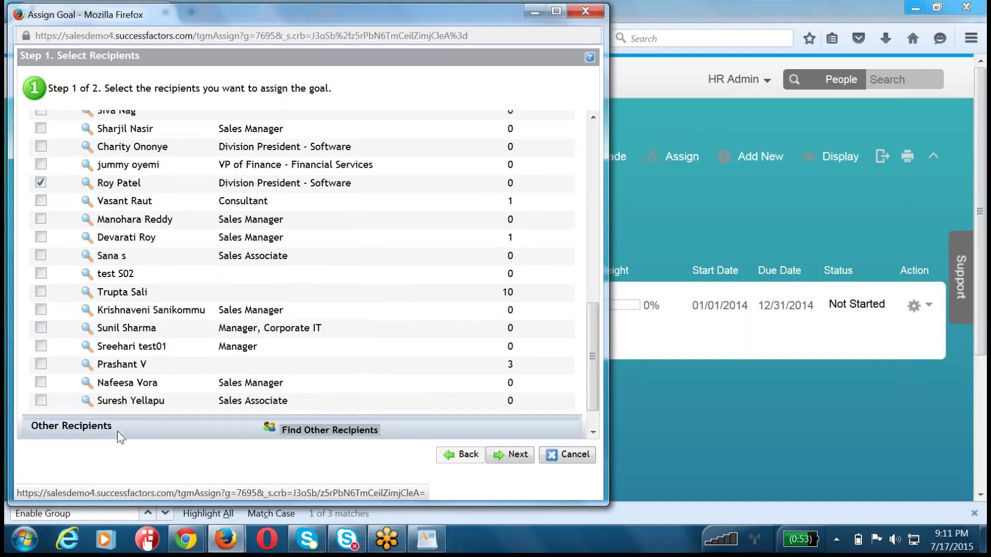
pyautogui.click(41, 255)
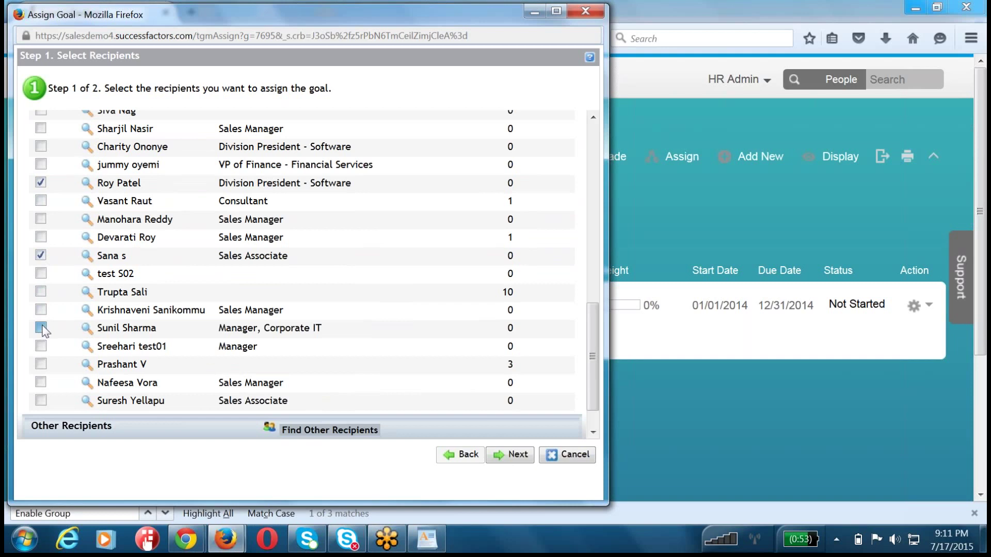
pyautogui.click(41, 328)
pyautogui.click(503, 455)
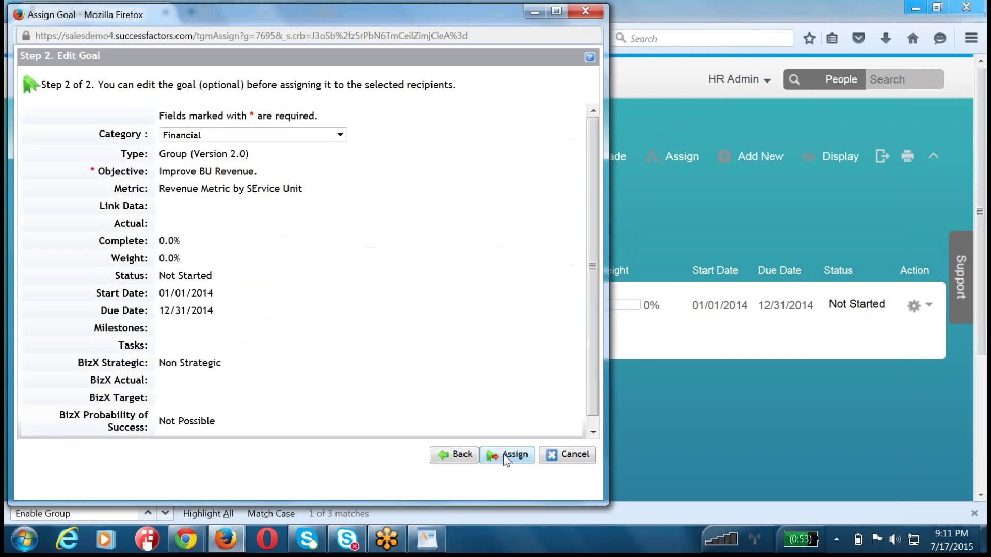
pyautogui.click(515, 461)
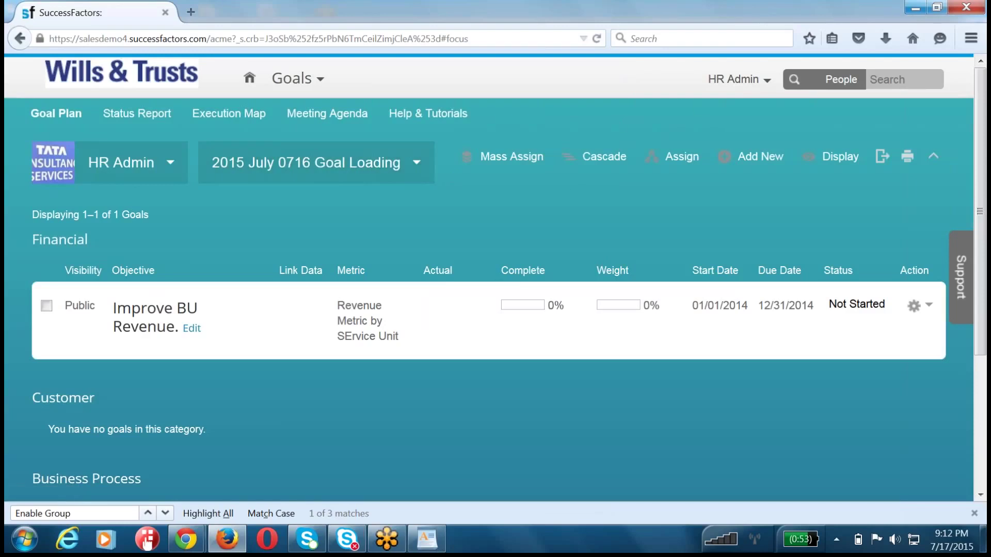
# - Proxy as the sales associate found by searching 'sana'
pyautogui.click(733, 80)
pyautogui.click(735, 98)
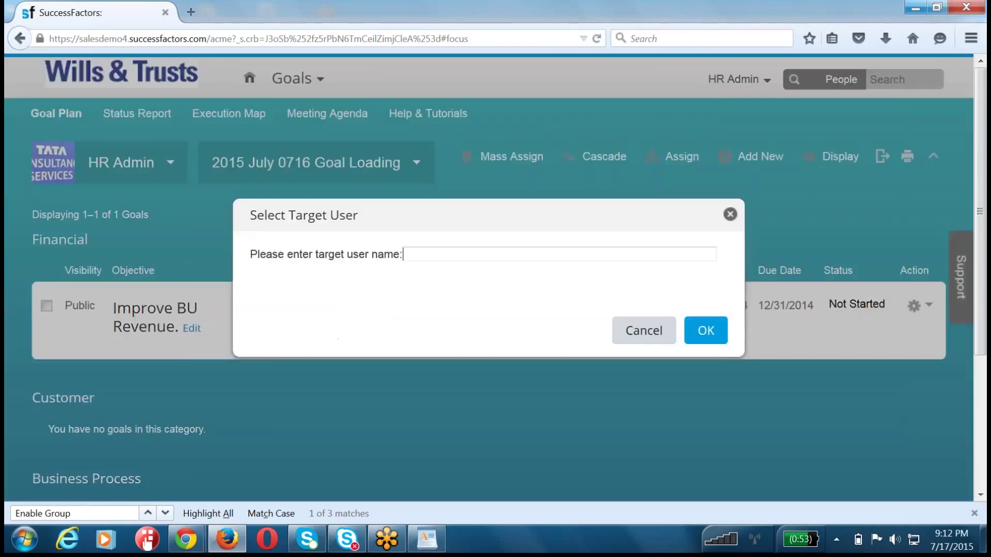
pyautogui.write('sana')
pyautogui.click(499, 279)
pyautogui.click(707, 331)
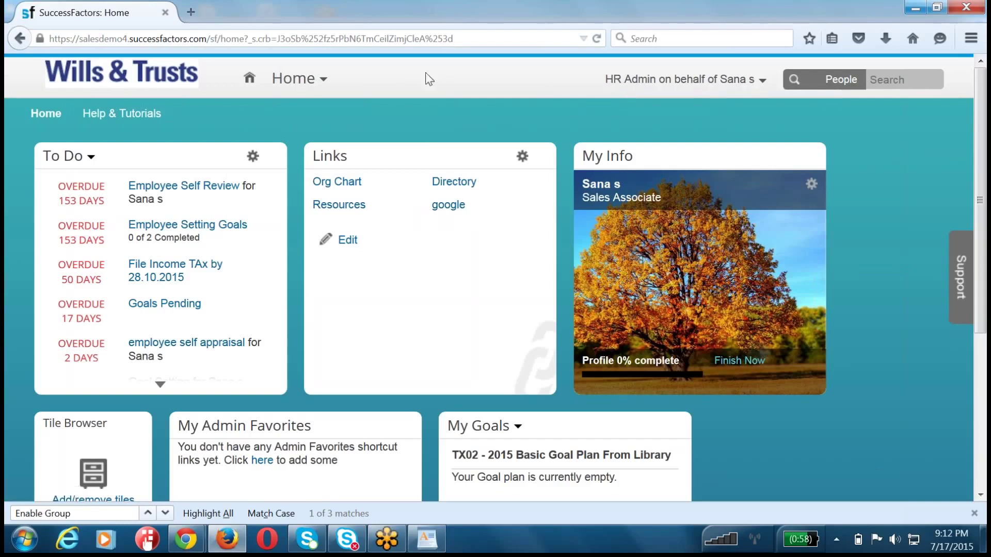
# - Look over the proxied employee's Home page and module list
pyautogui.click(310, 83)
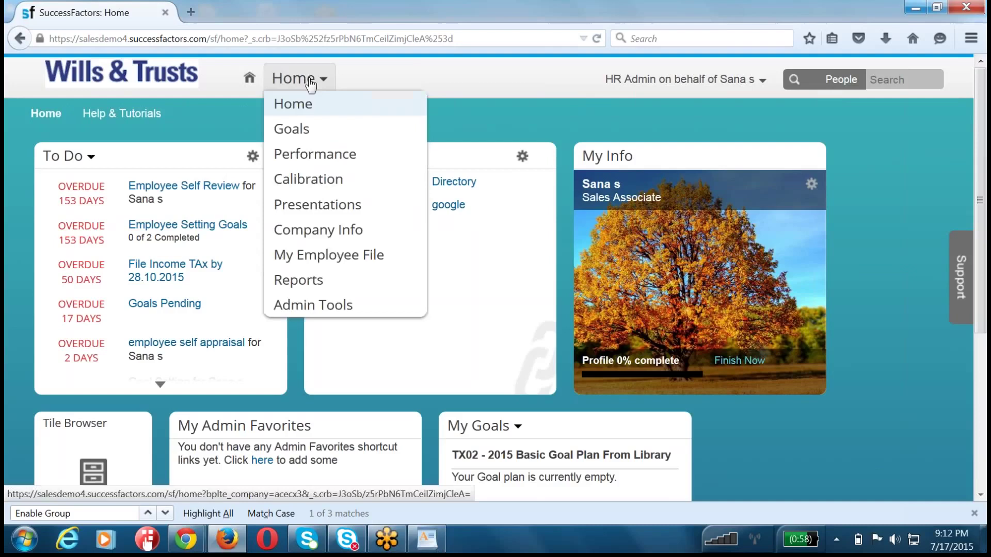
pyautogui.click(584, 89)
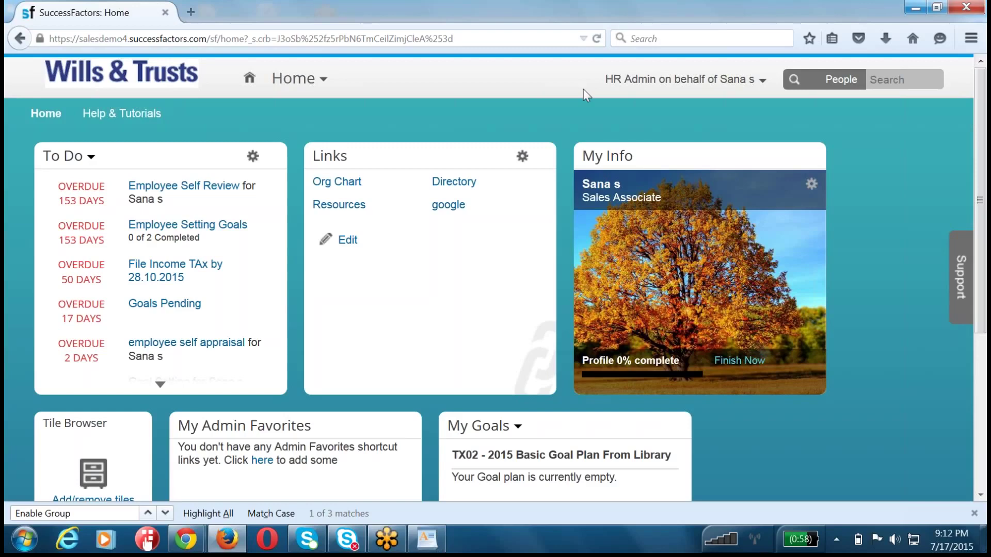
pyautogui.click(632, 80)
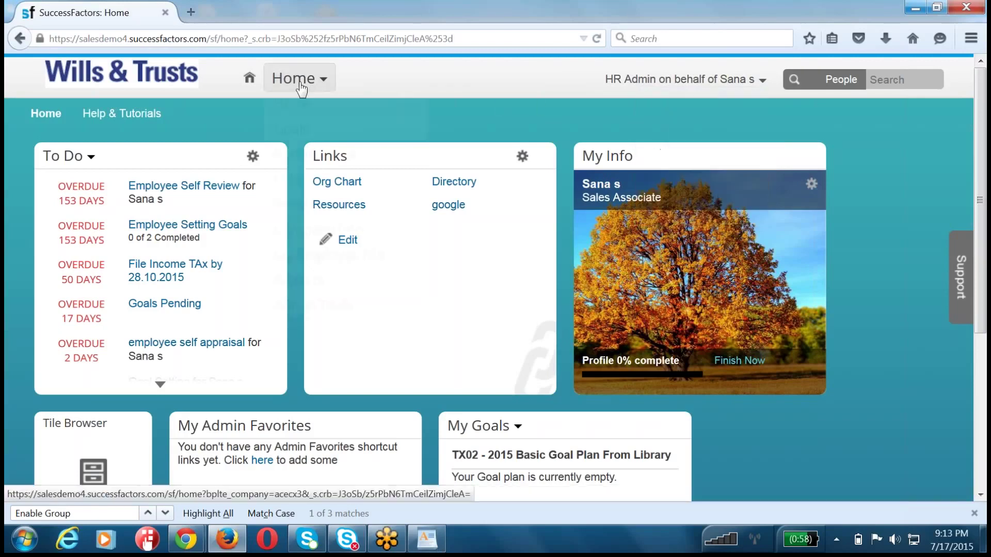
# - Open the proxied employee's Goals page on the 2015 July 0716 Goal Loading plan
pyautogui.moveTo(302, 88)
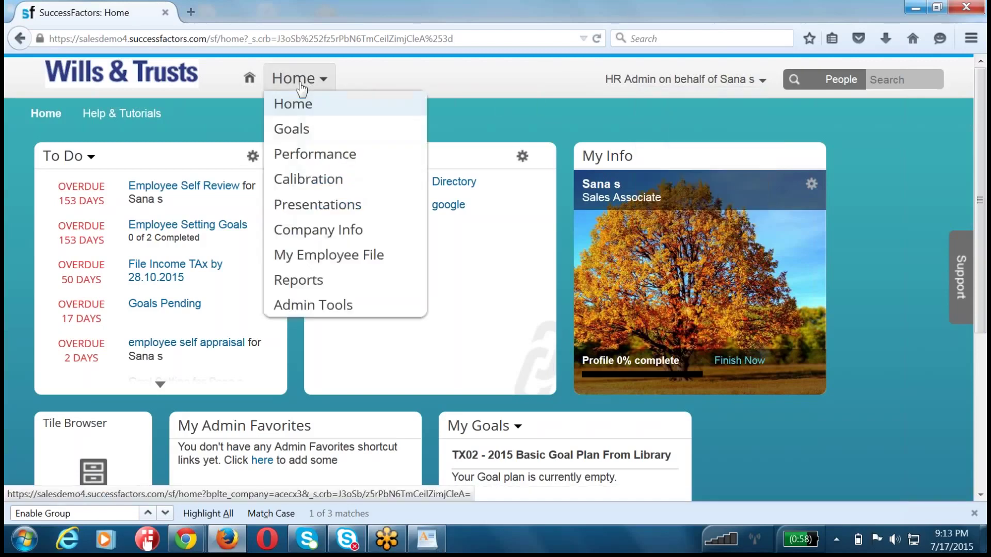
pyautogui.click(300, 136)
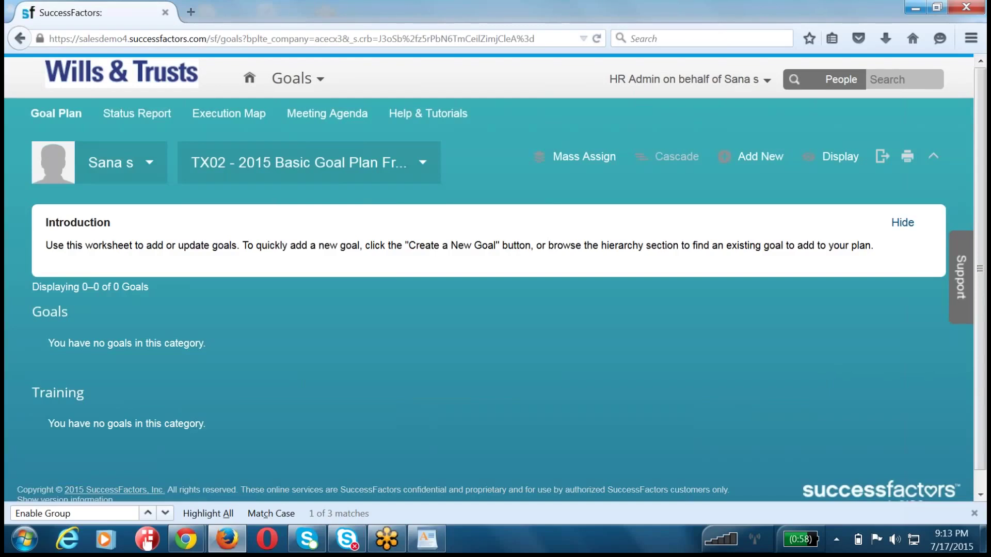
pyautogui.click(289, 174)
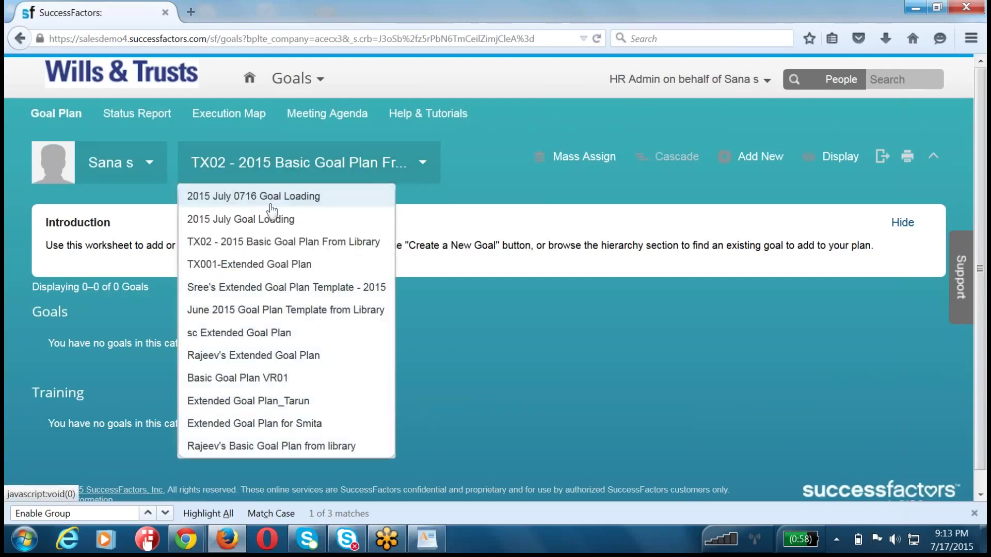
pyautogui.click(269, 218)
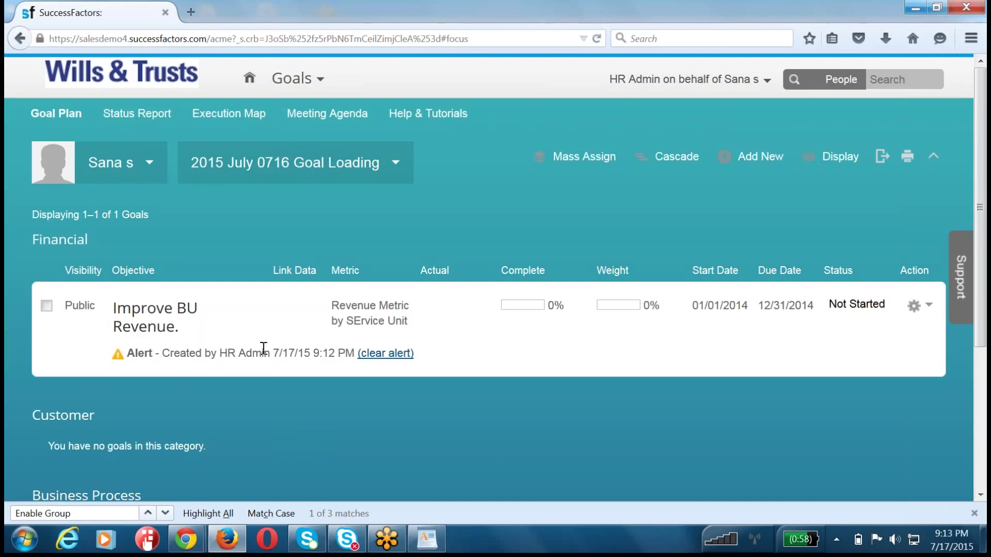
# - Inspect the assigned goal row, then stop proxying to return to HR Admin
pyautogui.moveTo(85, 306); pyautogui.dragTo(390, 382)
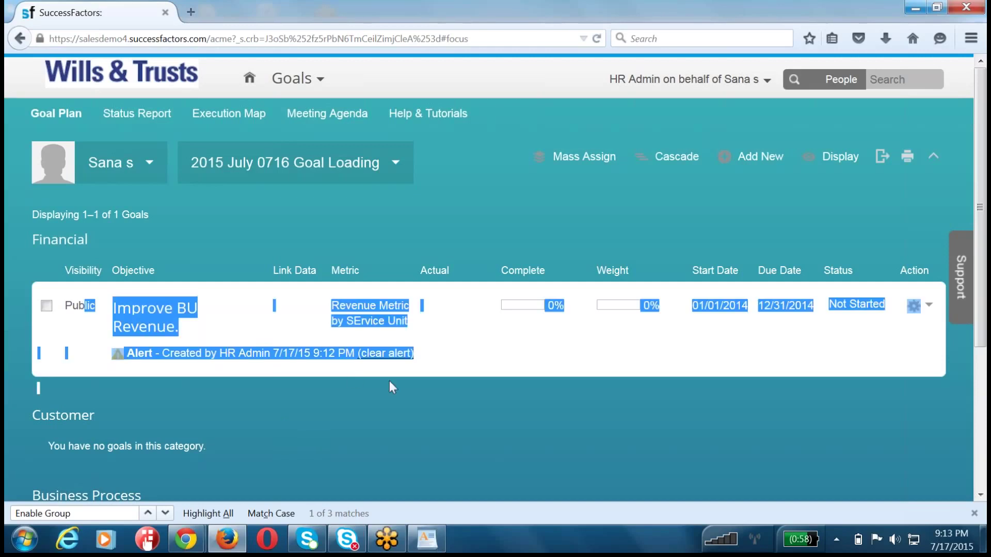
pyautogui.click(225, 402)
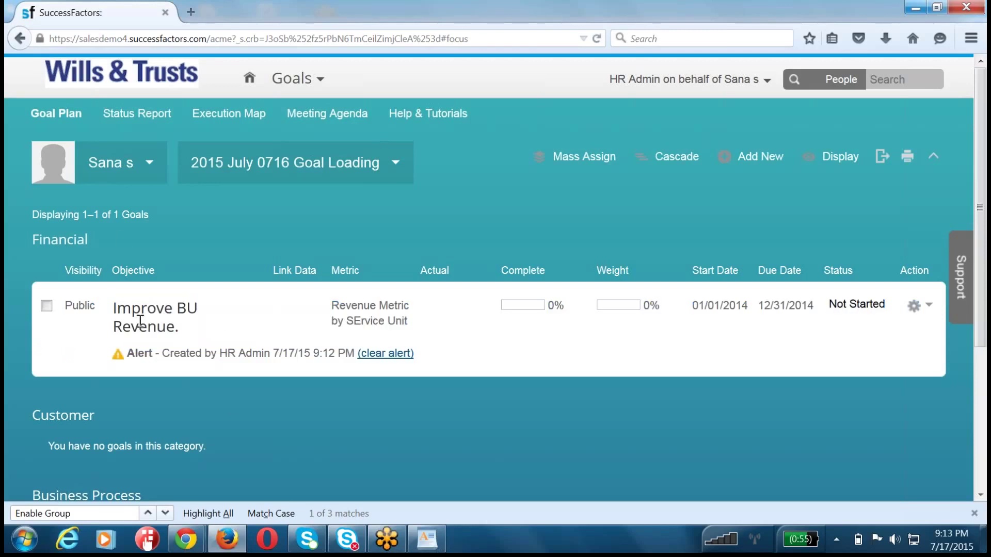
pyautogui.moveTo(186, 328); pyautogui.dragTo(439, 340)
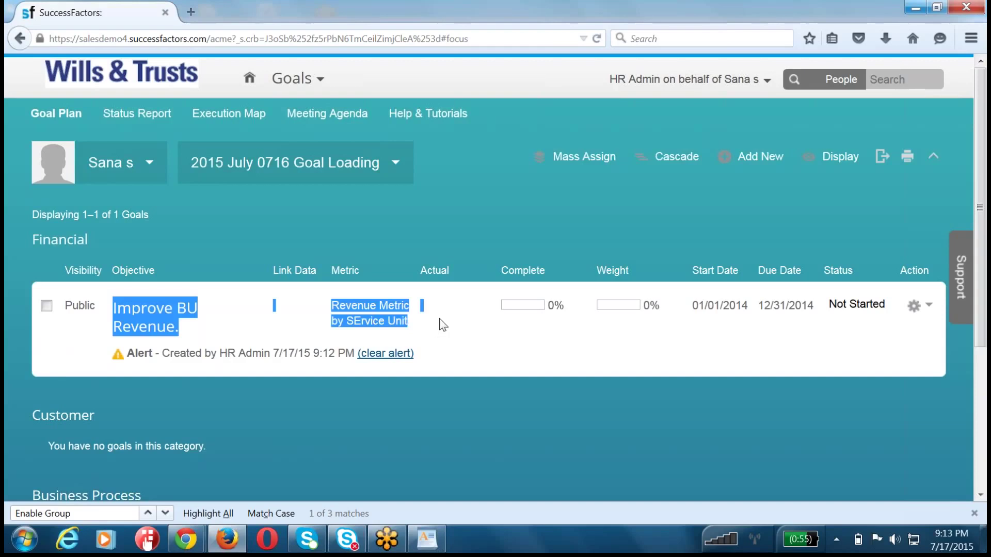
pyautogui.click(507, 207)
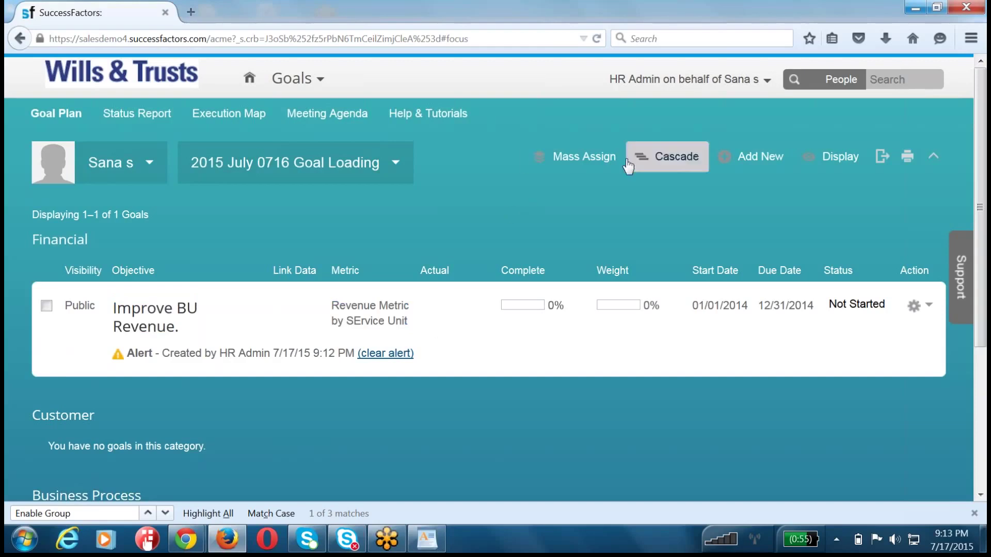
pyautogui.click(689, 83)
pyautogui.click(663, 99)
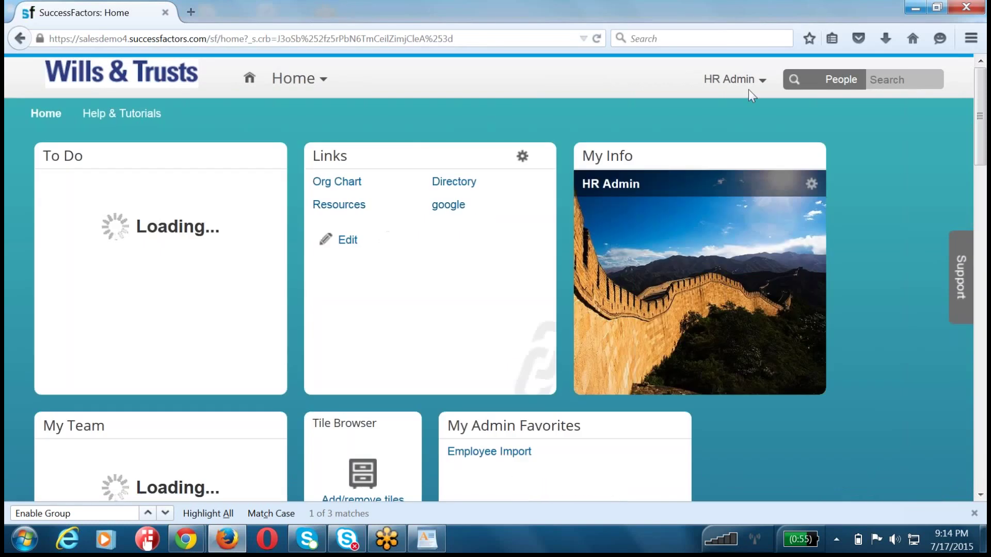
# - Open the Goals module's goal plan and inspect the Improve BU Revenue objective
pyautogui.click(287, 82)
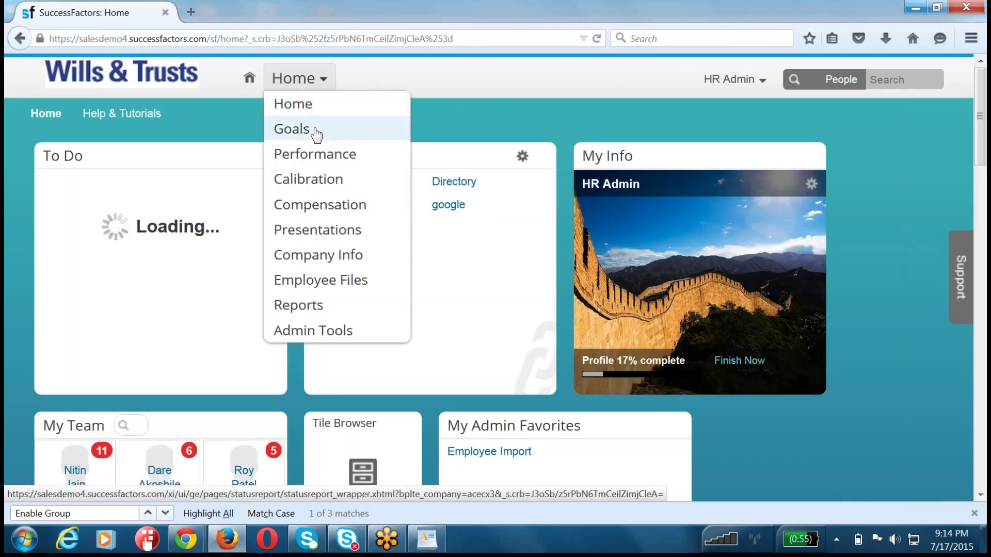
pyautogui.click(317, 133)
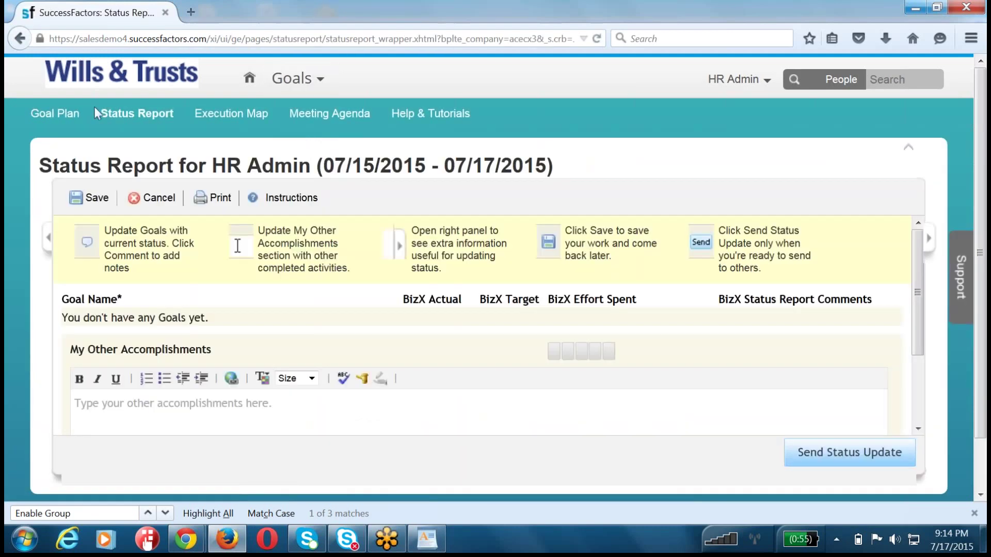
pyautogui.click(76, 116)
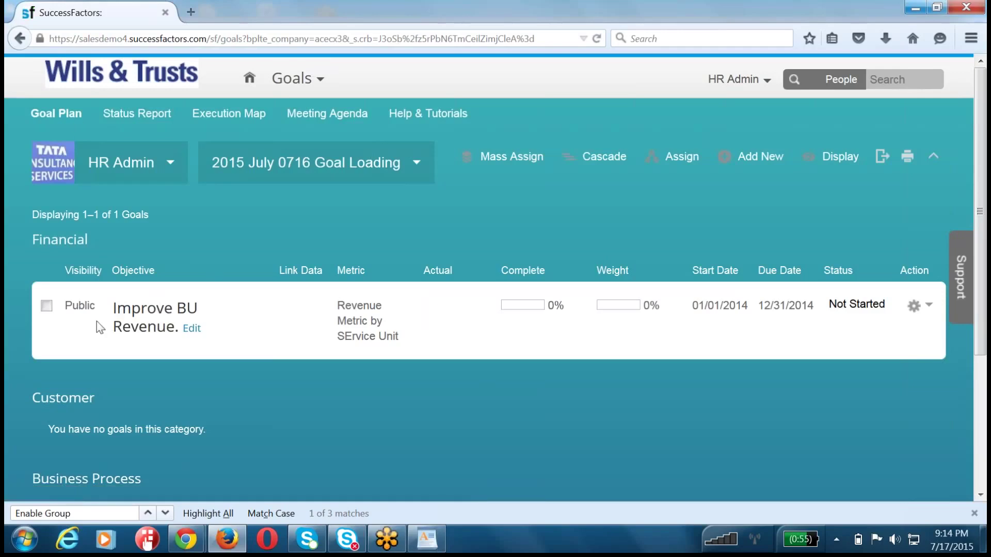
pyautogui.moveTo(107, 296); pyautogui.dragTo(240, 338)
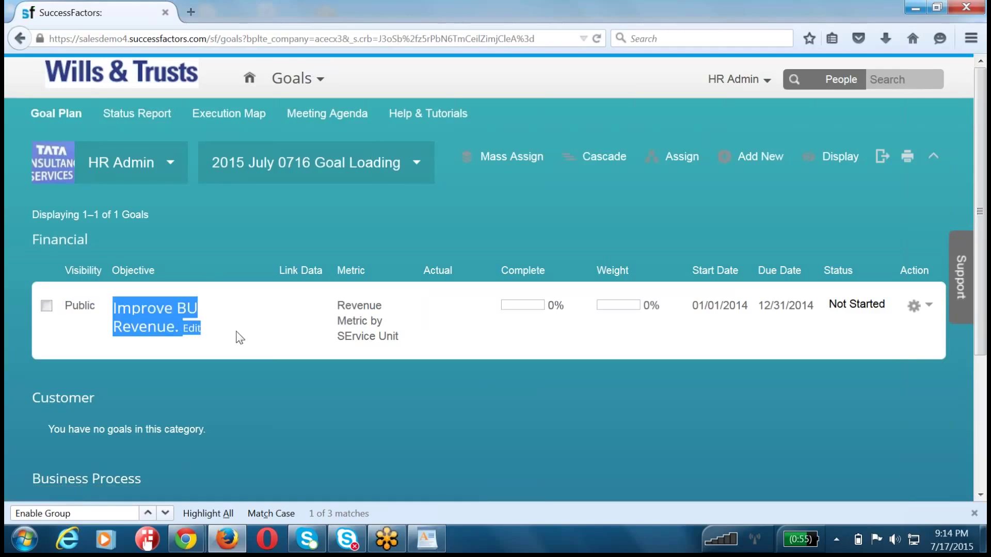
pyautogui.scroll(-3, 237, 334)
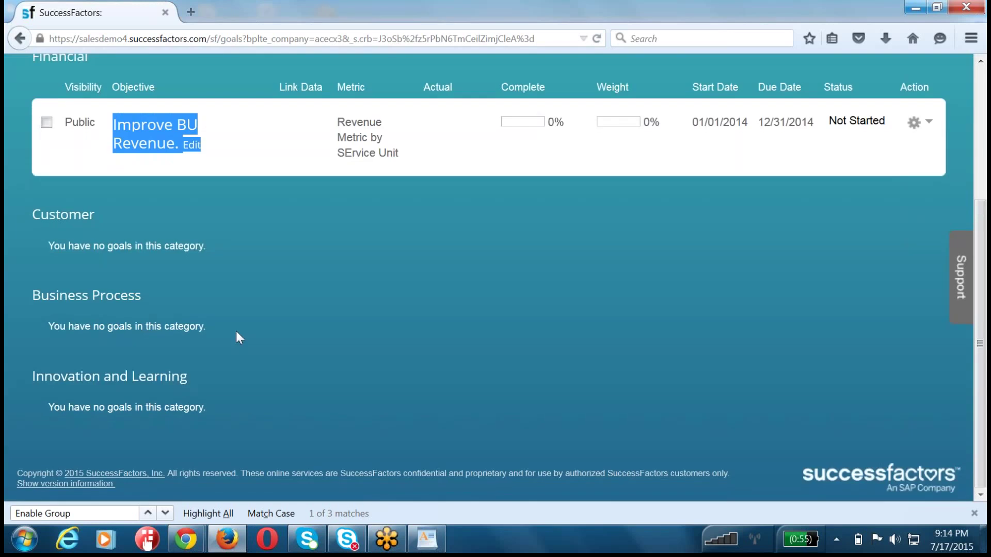
pyautogui.scroll(3, 236, 333)
pyautogui.click(143, 359)
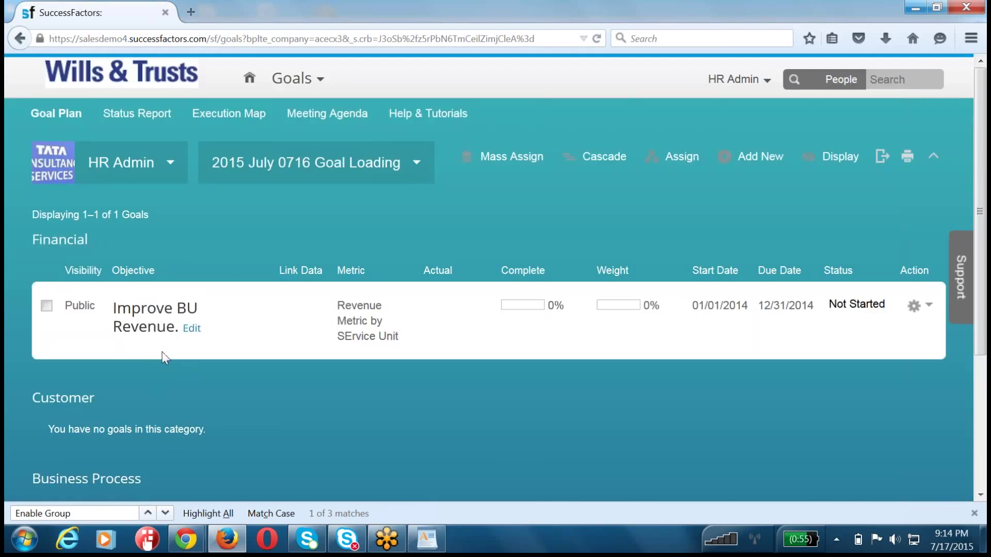
pyautogui.moveTo(79, 306); pyautogui.dragTo(202, 330)
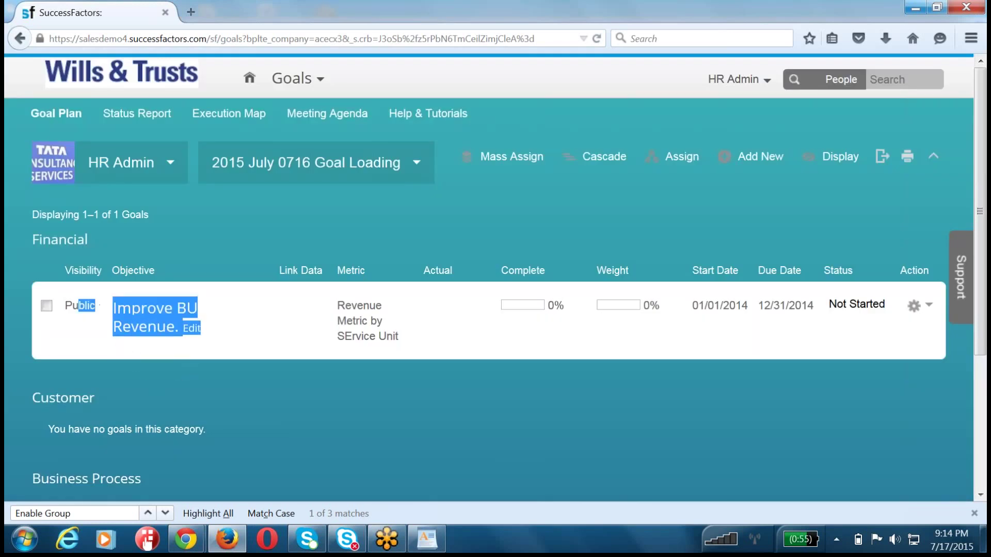
pyautogui.click(147, 351)
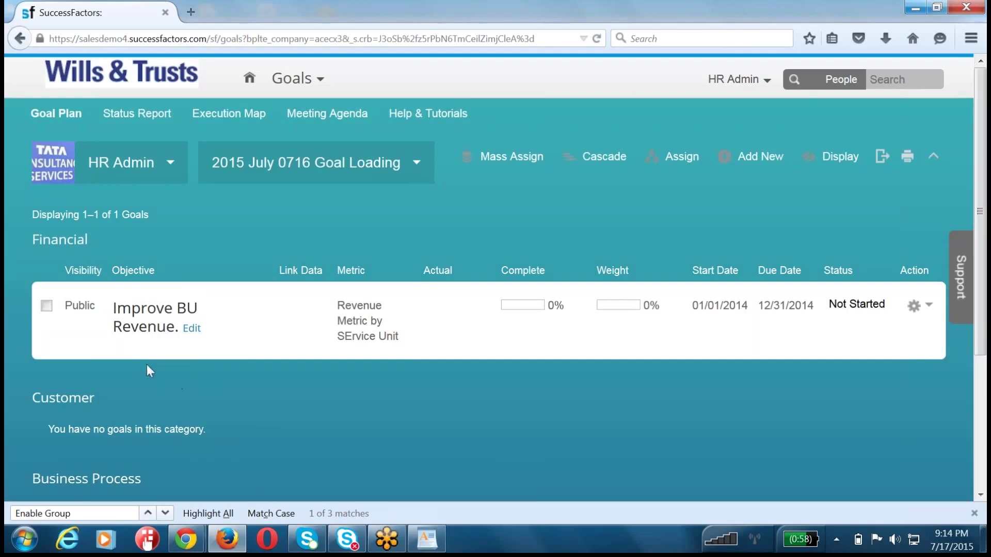
# - Switch to the 2015 July Goal Loading plan and scroll through its five goals
pyautogui.click(310, 170)
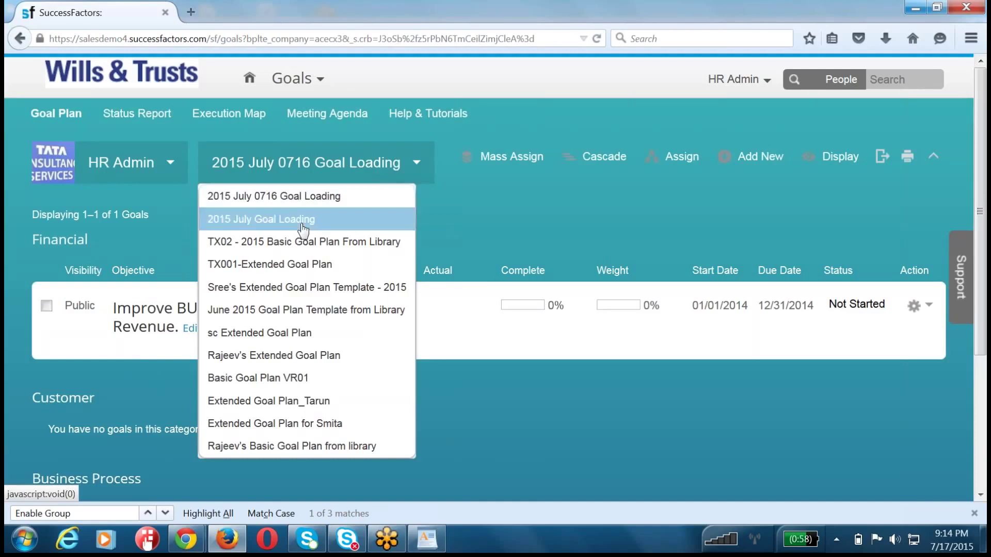
pyautogui.click(303, 226)
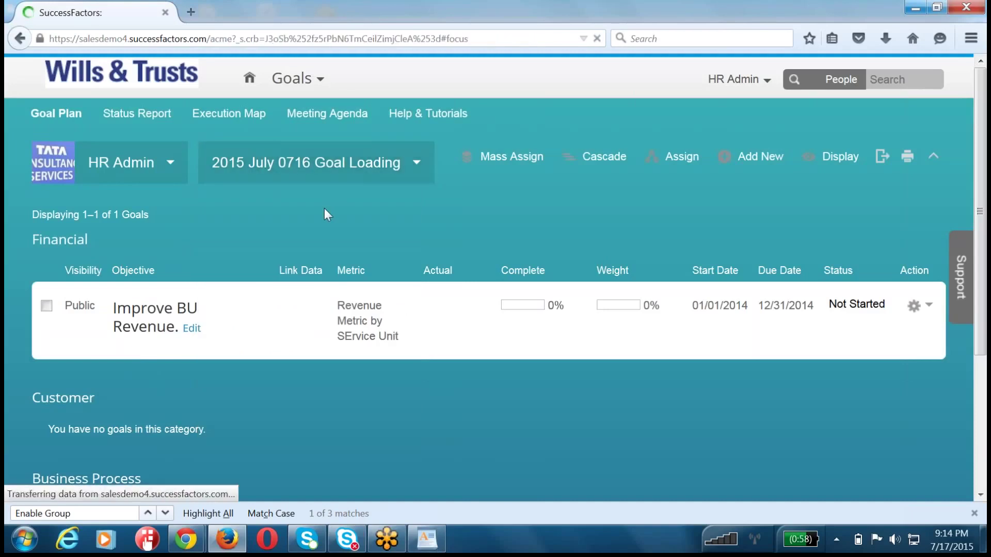
pyautogui.scroll(-5, 317, 240)
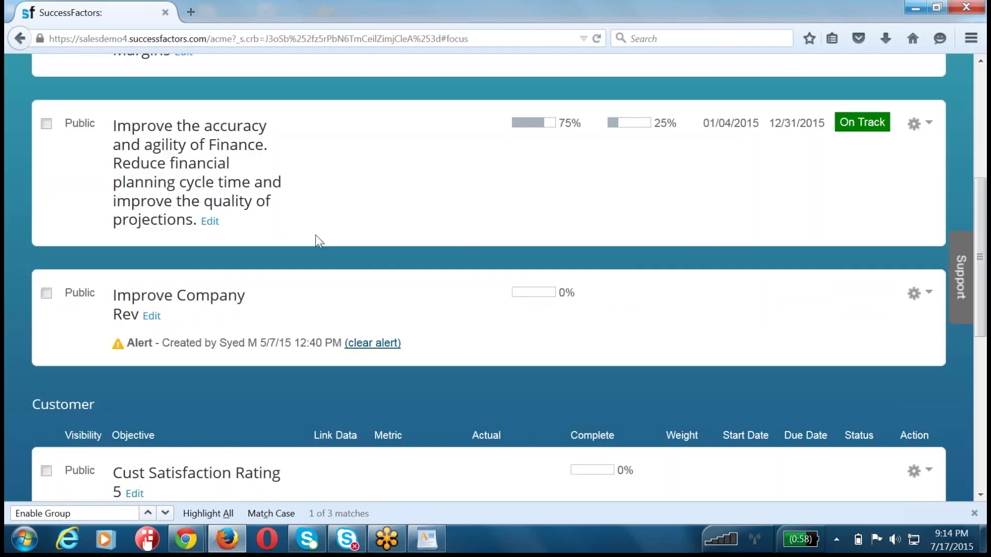
pyautogui.scroll(-3, 317, 239)
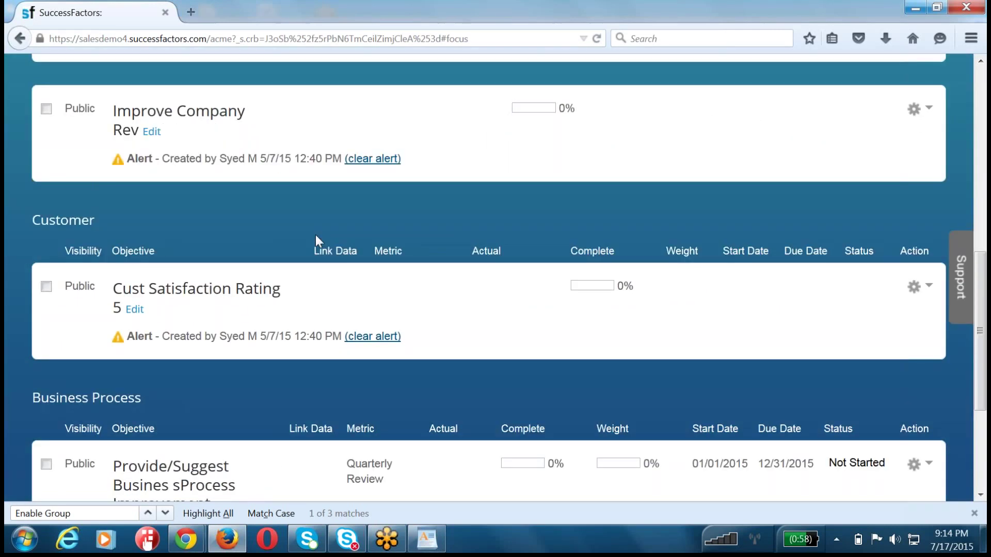
pyautogui.scroll(-3, 315, 234)
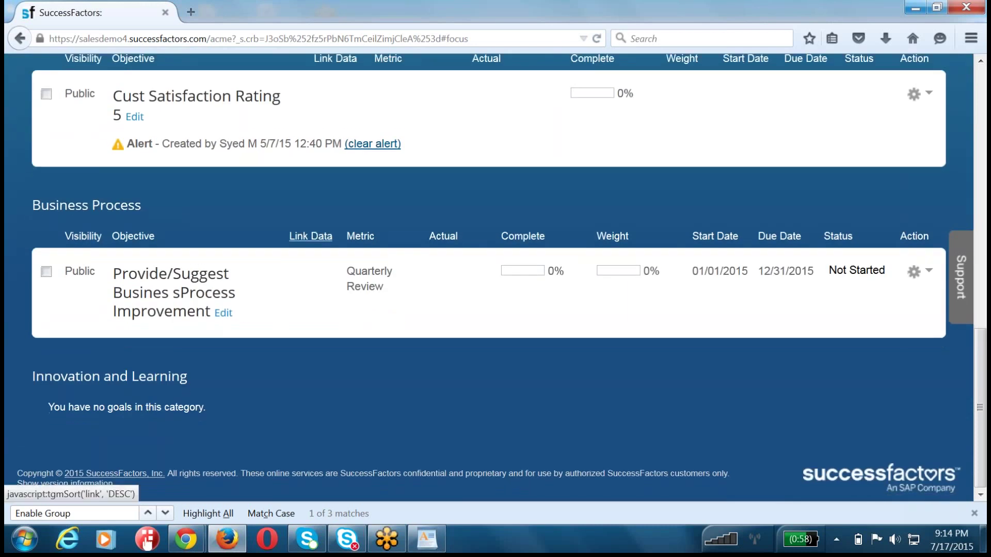
pyautogui.scroll(10, 315, 235)
pyautogui.click(317, 166)
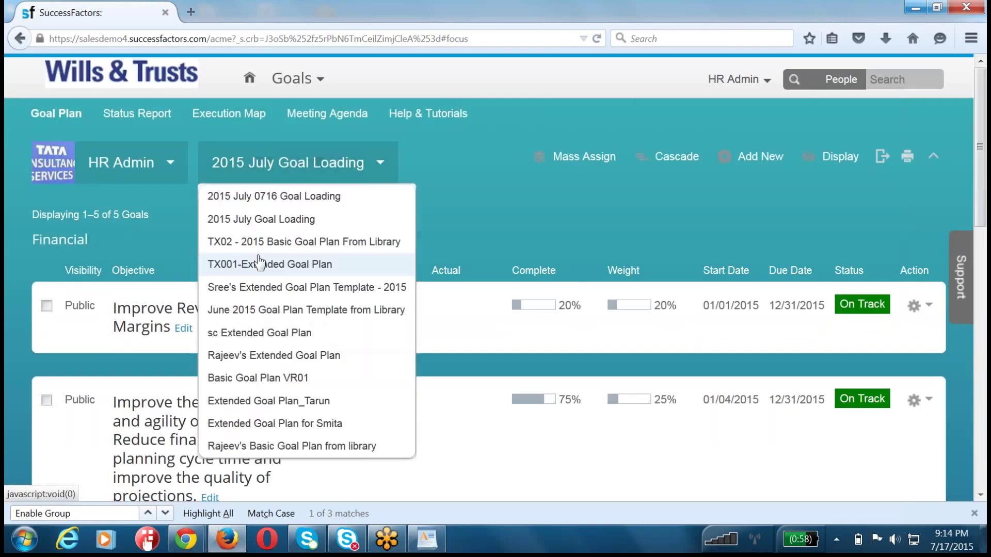
# - Switch to June 2015 Goal Plan Template from Library and examine Communication Skills' three aligned goals
pyautogui.click(269, 312)
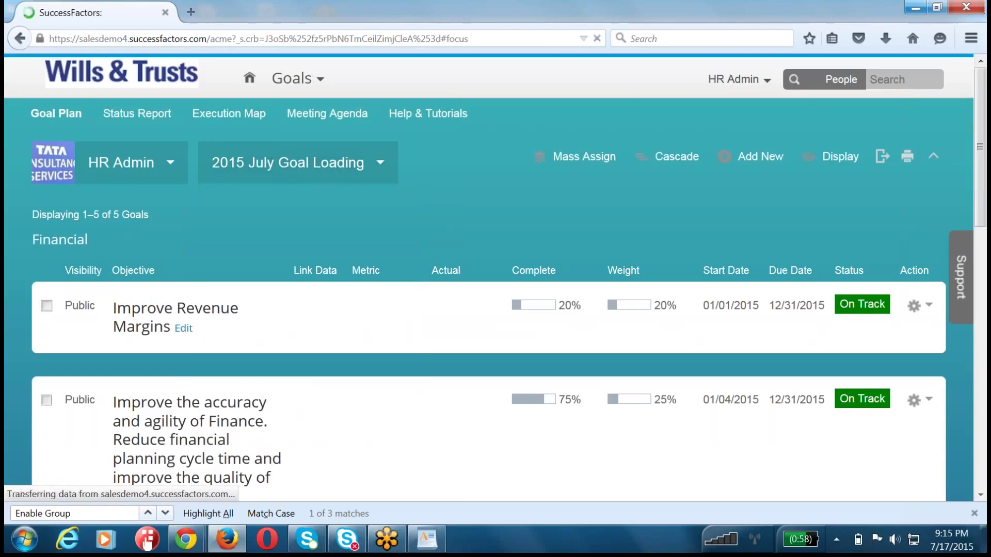
pyautogui.scroll(-3, 268, 311)
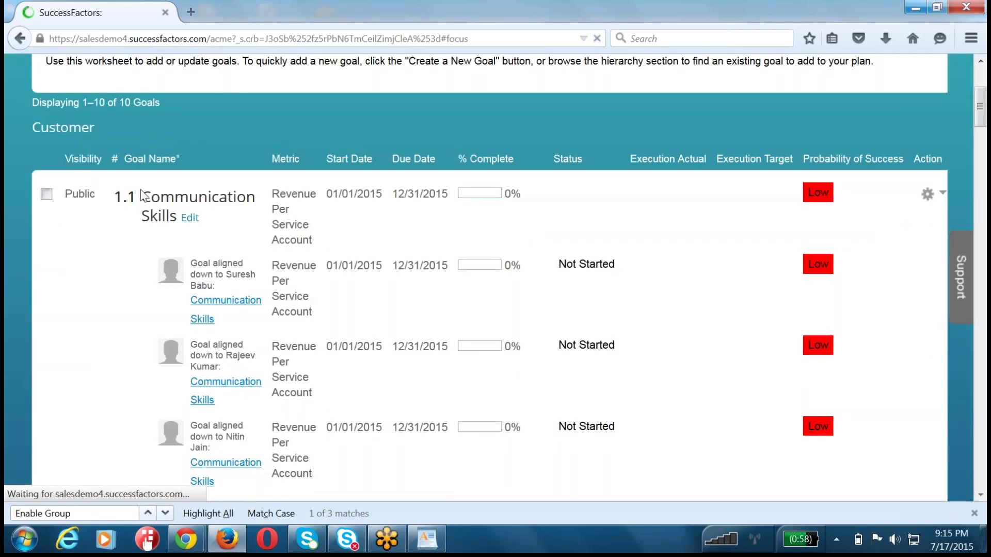
pyautogui.moveTo(147, 198); pyautogui.dragTo(196, 217)
pyautogui.moveTo(192, 262); pyautogui.dragTo(225, 310)
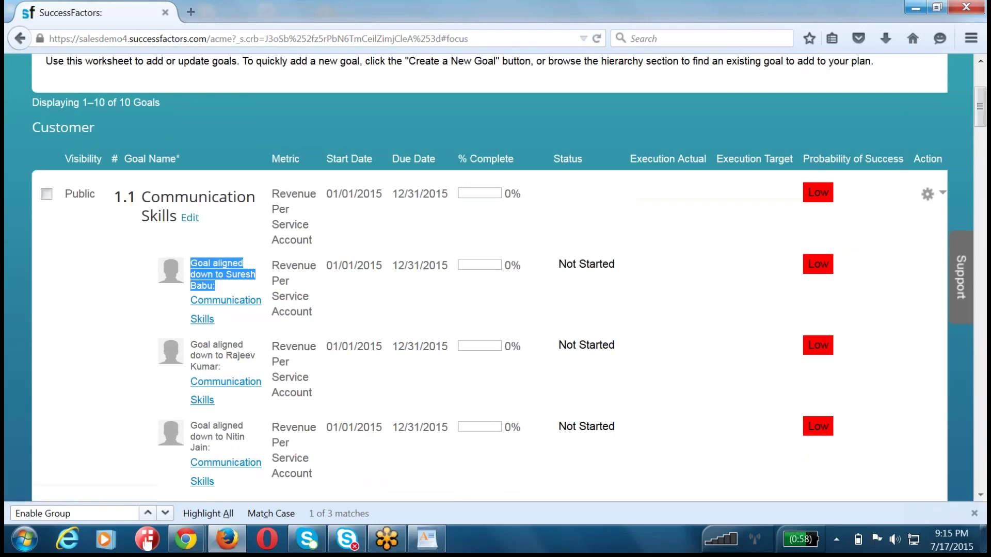
pyautogui.tripleClick(232, 356)
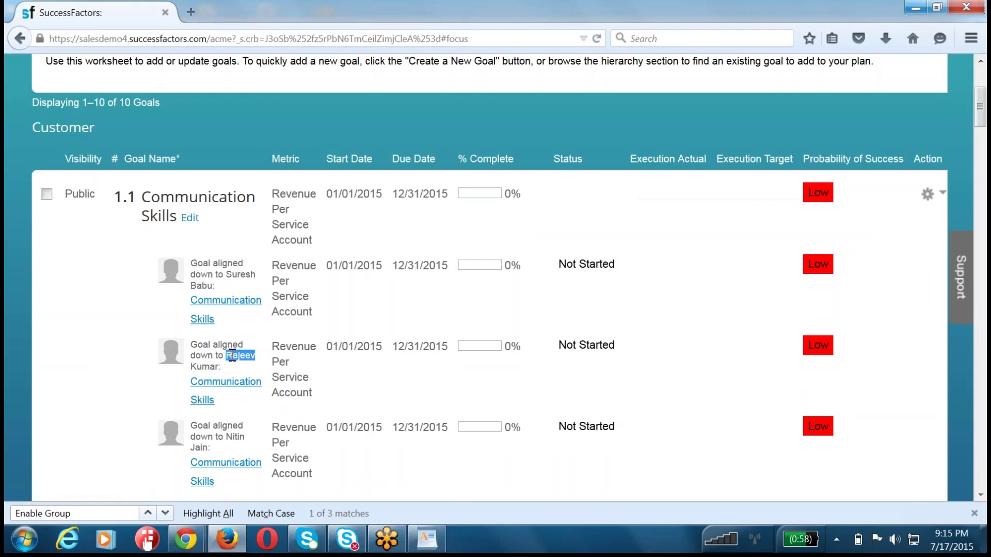
pyautogui.tripleClick(232, 433)
pyautogui.scroll(-1, 233, 434)
pyautogui.scroll(-6, 235, 315)
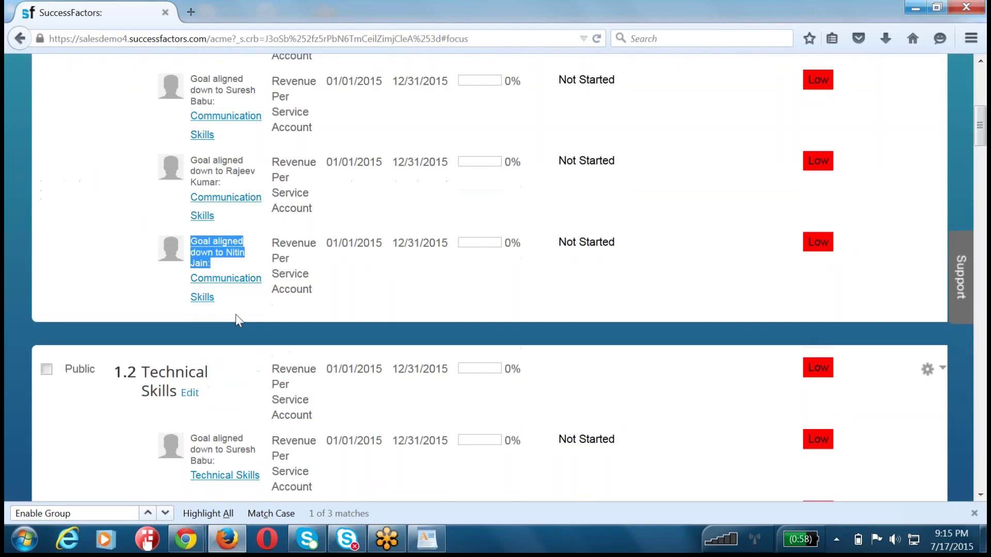
pyautogui.scroll(-6, 235, 314)
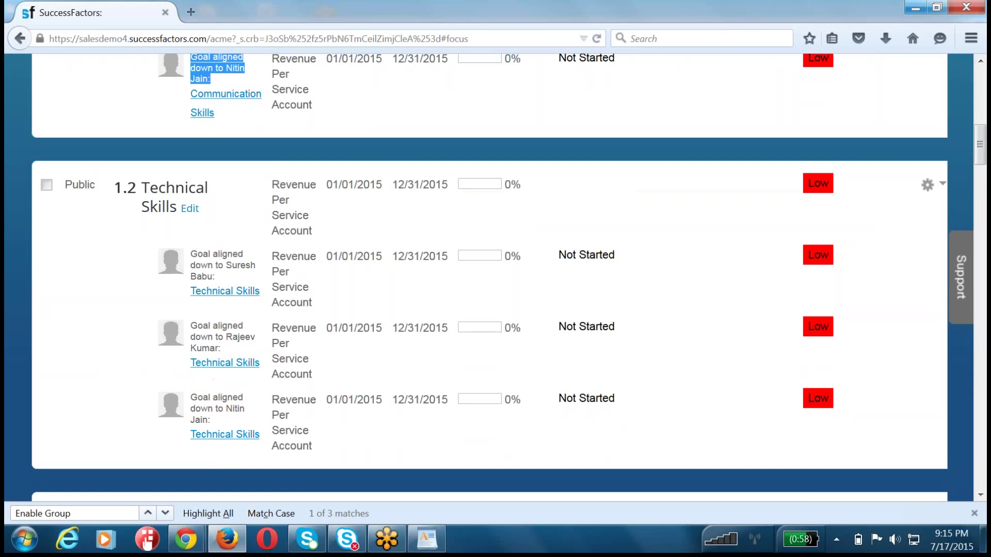
pyautogui.scroll(15, 212, 380)
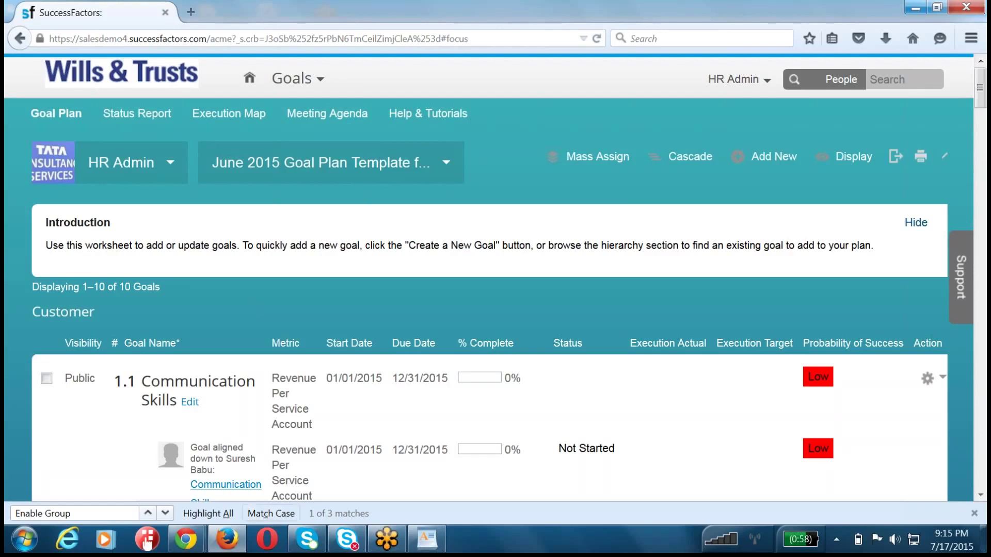
pyautogui.doubleClick(209, 460)
pyautogui.tripleClick(209, 460)
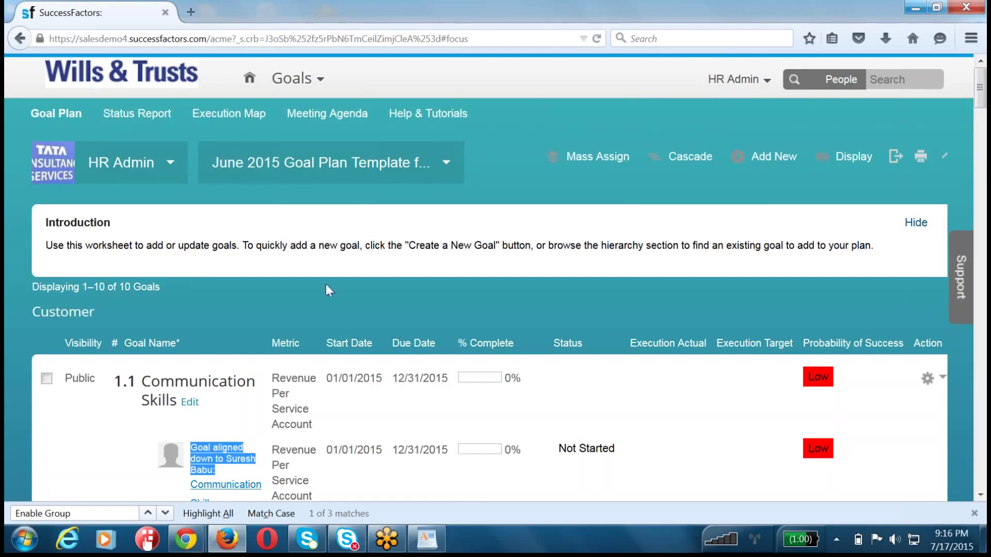
pyautogui.click(421, 238)
pyautogui.click(740, 79)
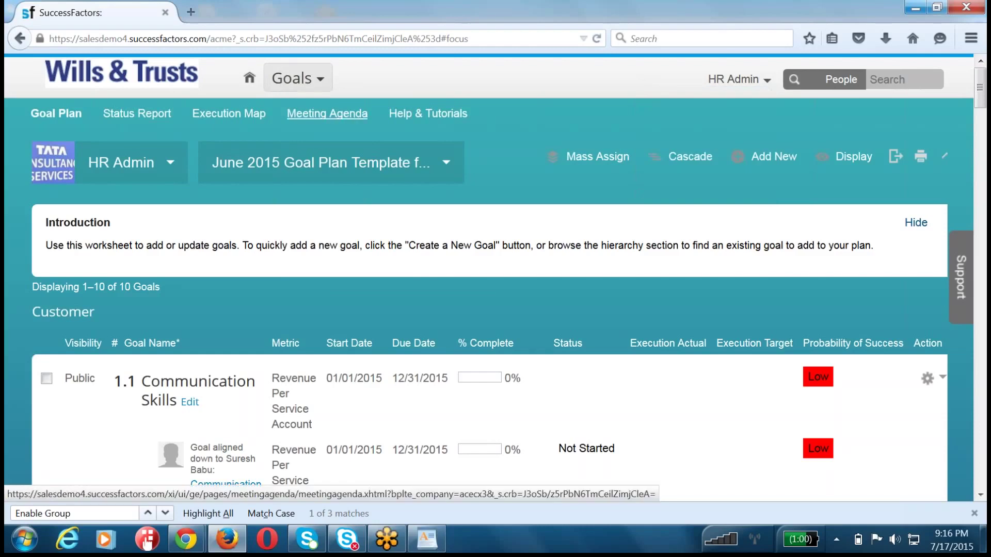
# - Go to the Performance module, view My Forms under Reviews, then open Team Overview
pyautogui.click(299, 77)
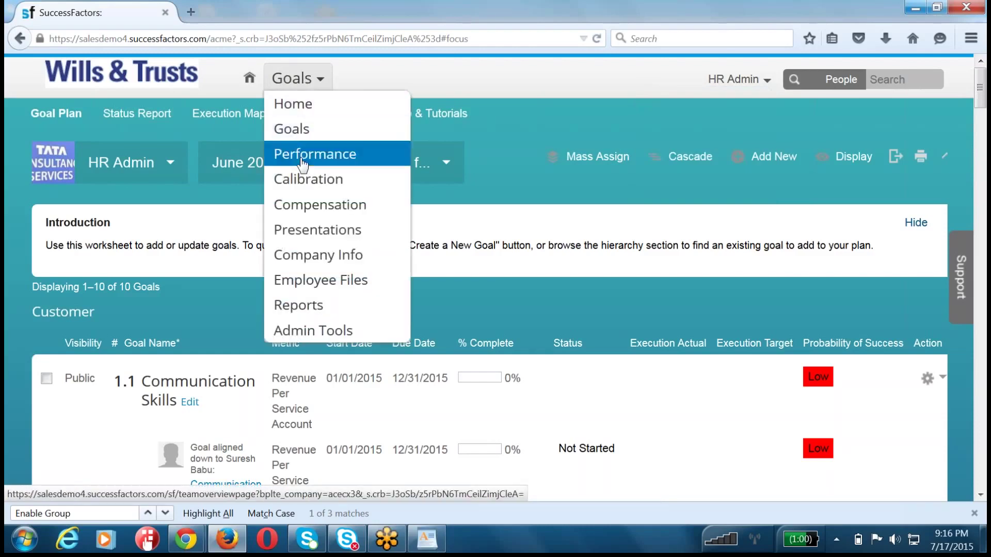
pyautogui.click(309, 153)
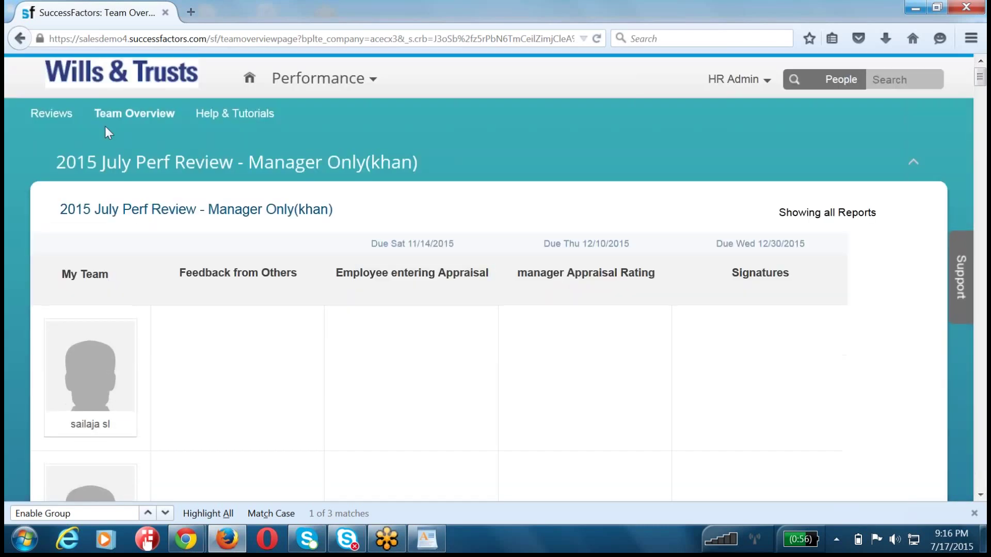
pyautogui.click(54, 114)
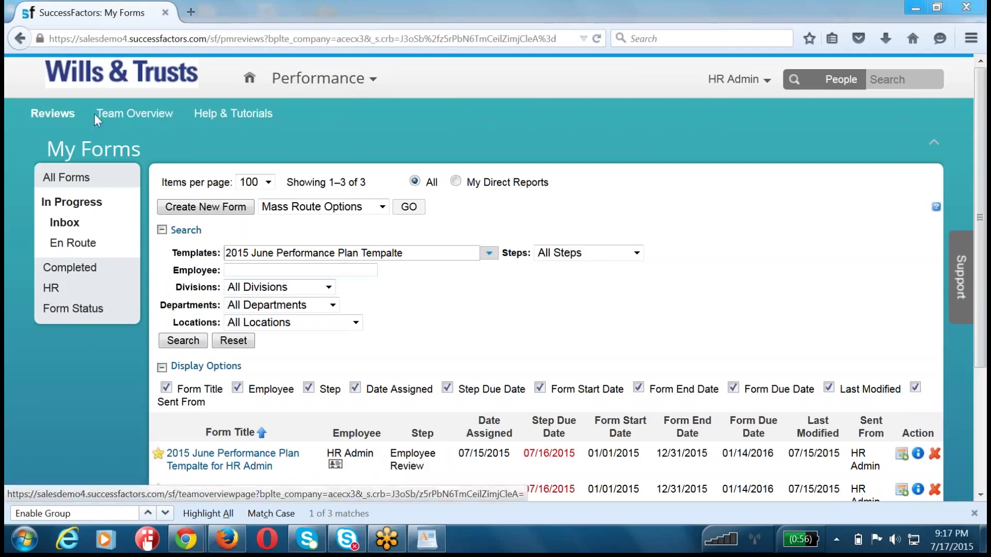
pyautogui.click(149, 115)
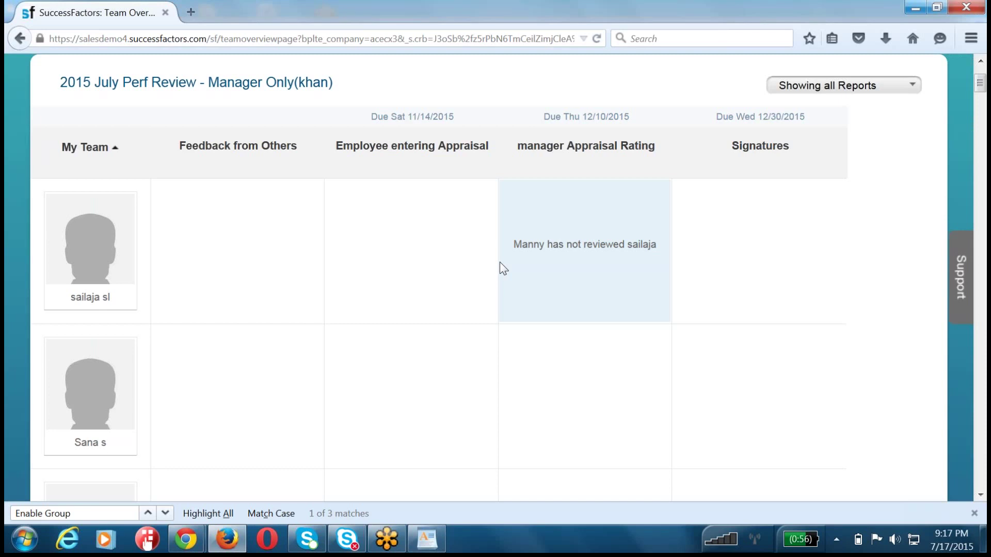
# - Scroll through the team's review status and read the Employee entering Appraisal step description
pyautogui.scroll(-15, 503, 268)
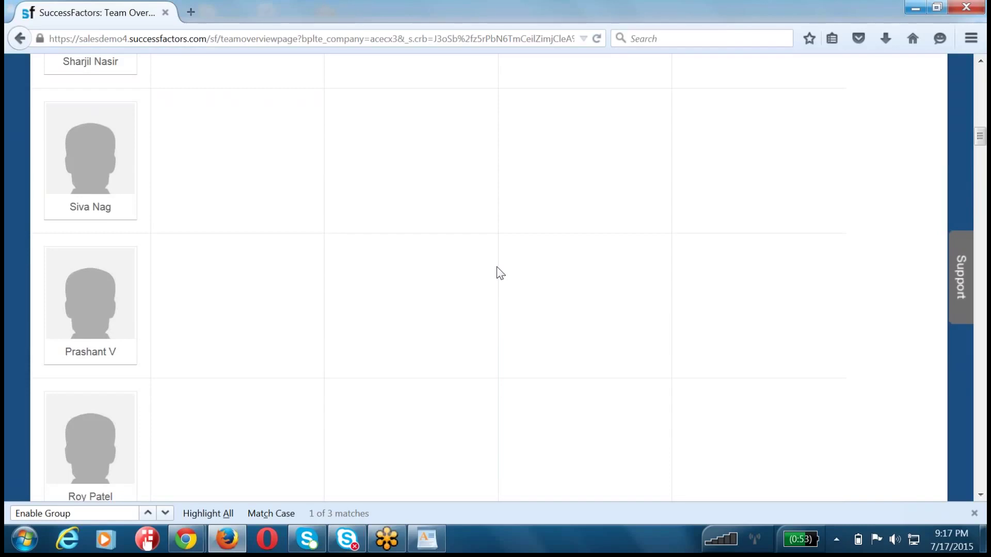
pyautogui.scroll(-5, 497, 267)
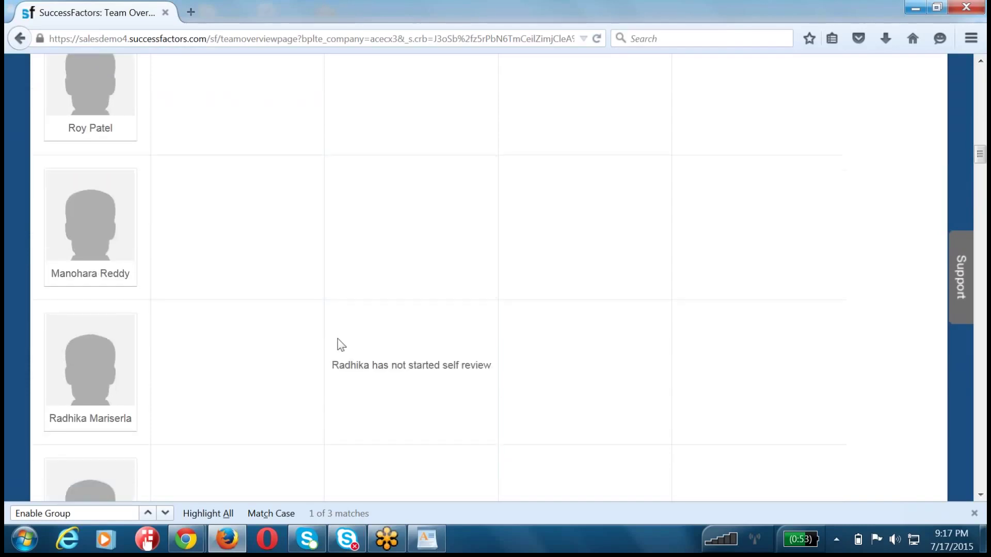
pyautogui.scroll(-5, 341, 344)
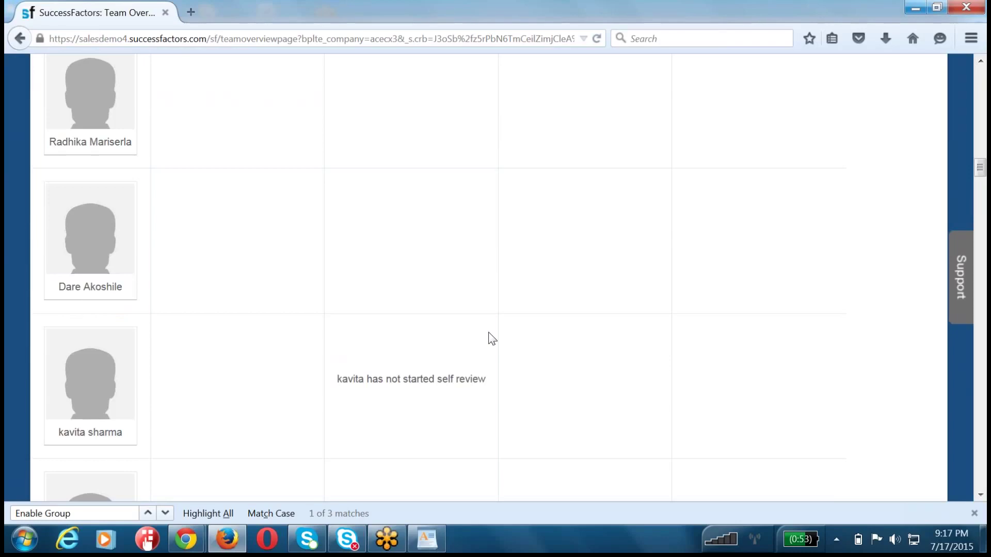
pyautogui.scroll(5, 492, 338)
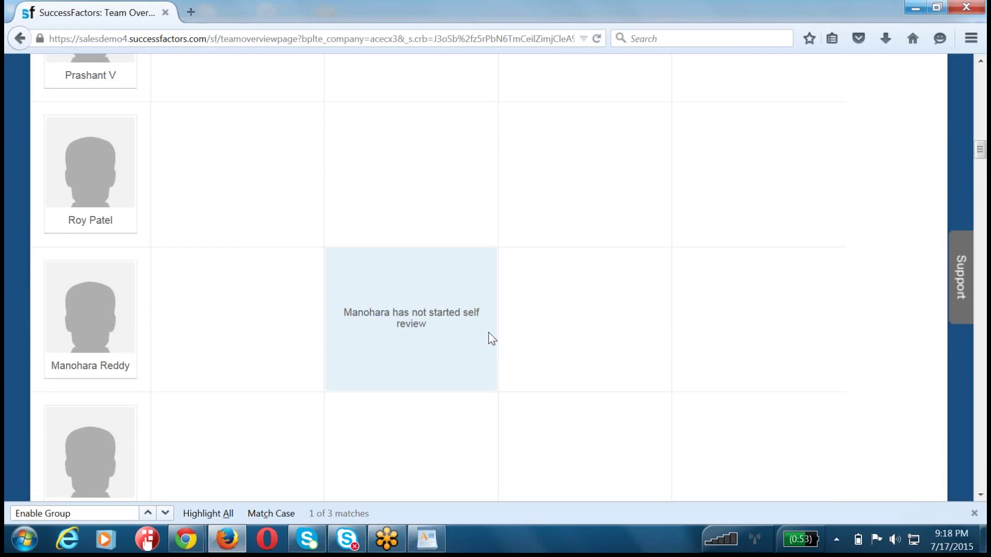
pyautogui.scroll(15, 492, 339)
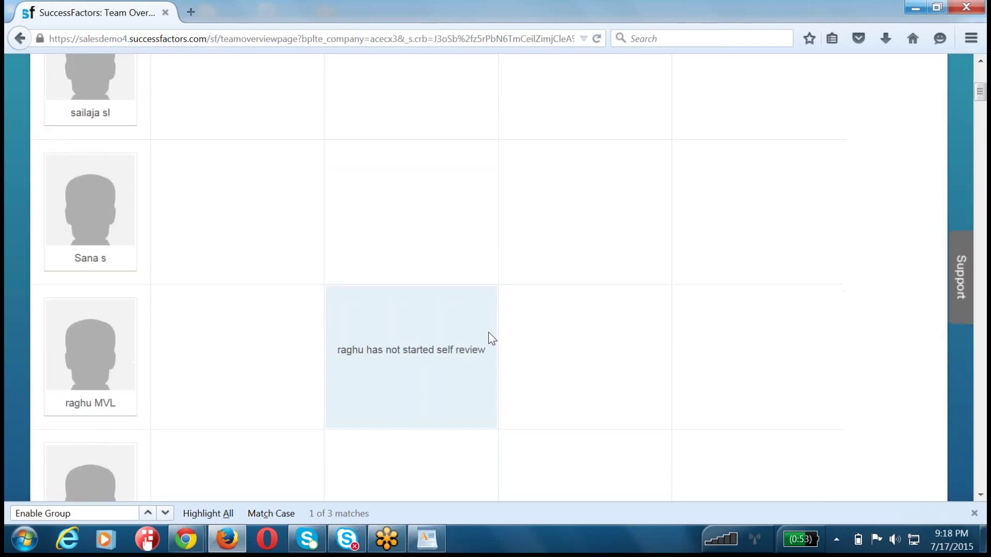
pyautogui.scroll(5, 492, 339)
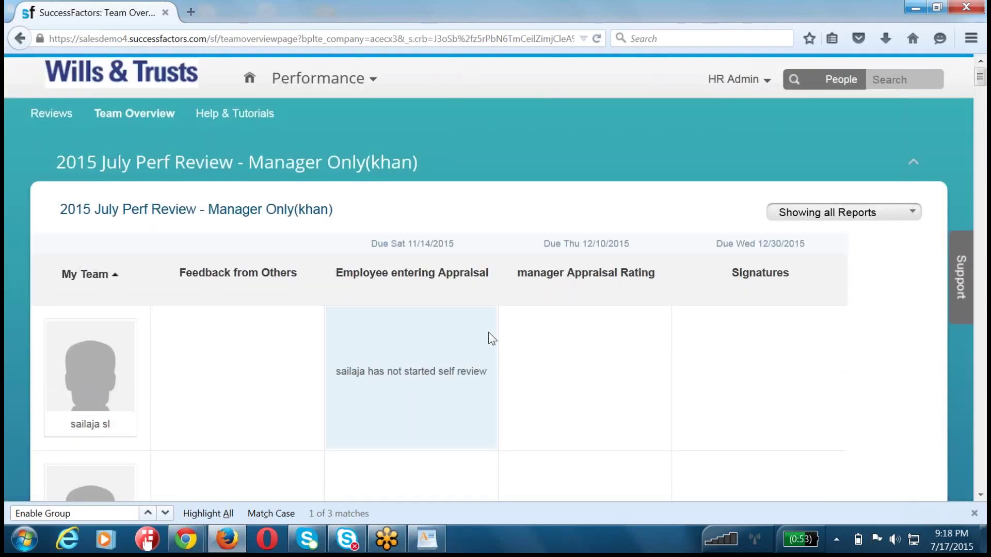
pyautogui.click(394, 281)
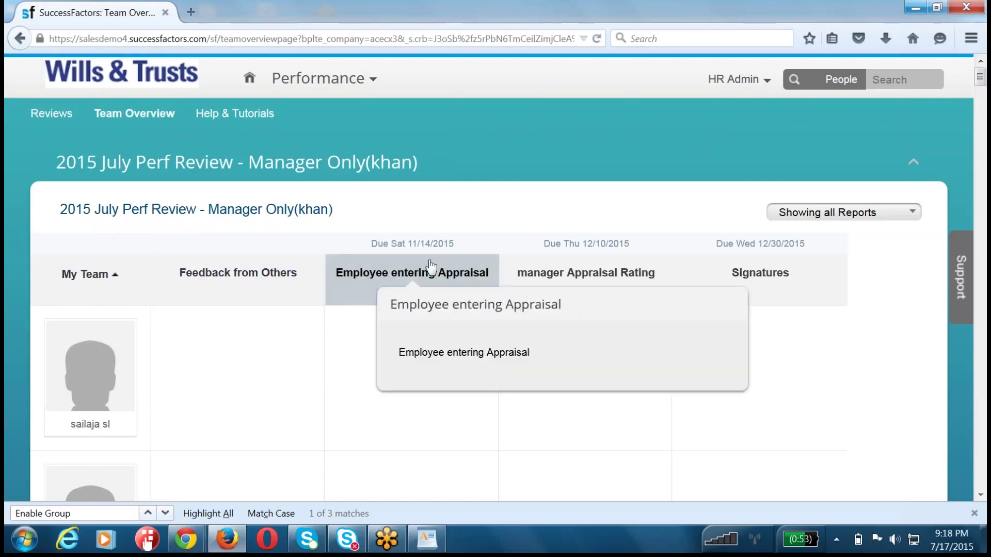
pyautogui.click(431, 436)
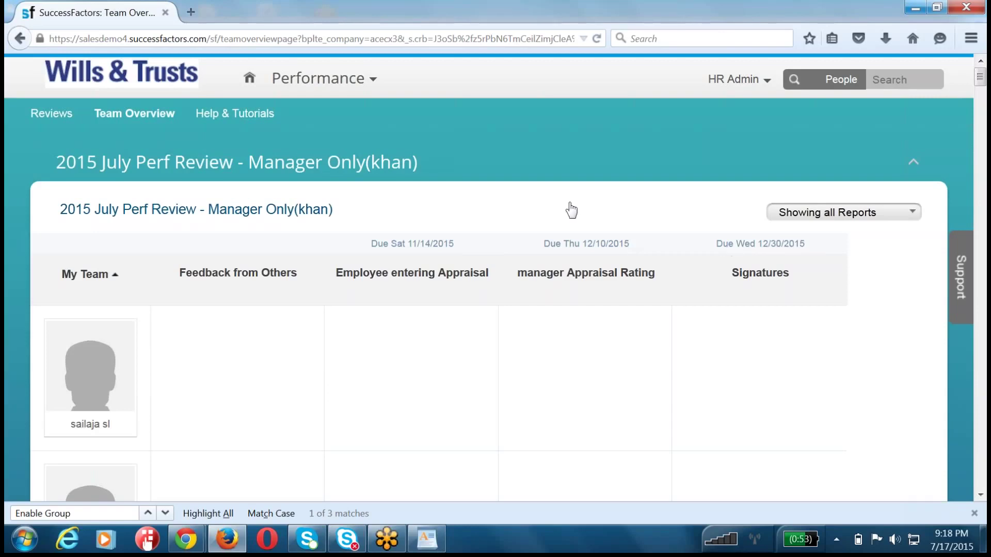
# - Collapse and re-expand the review's team table, then return to My Forms
pyautogui.click(310, 209)
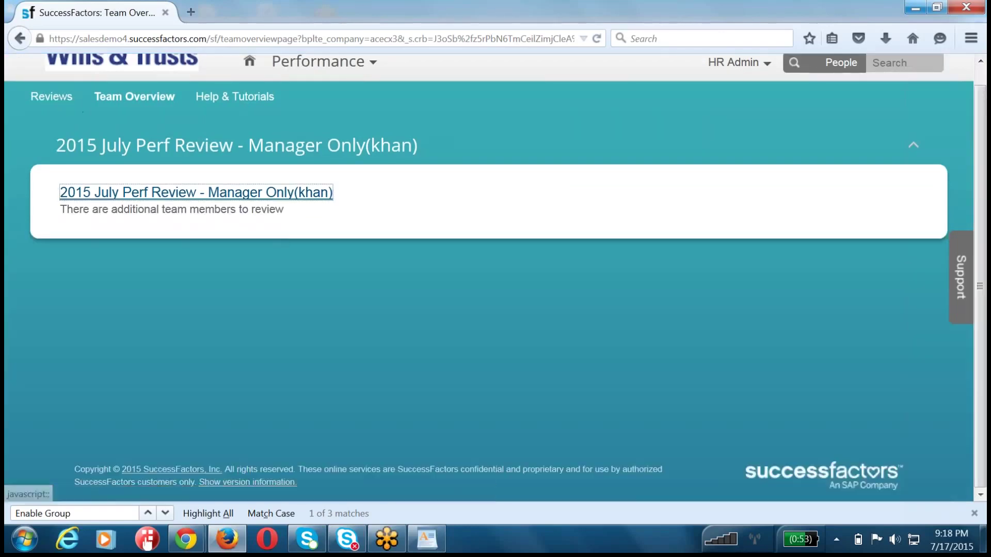
pyautogui.click(87, 195)
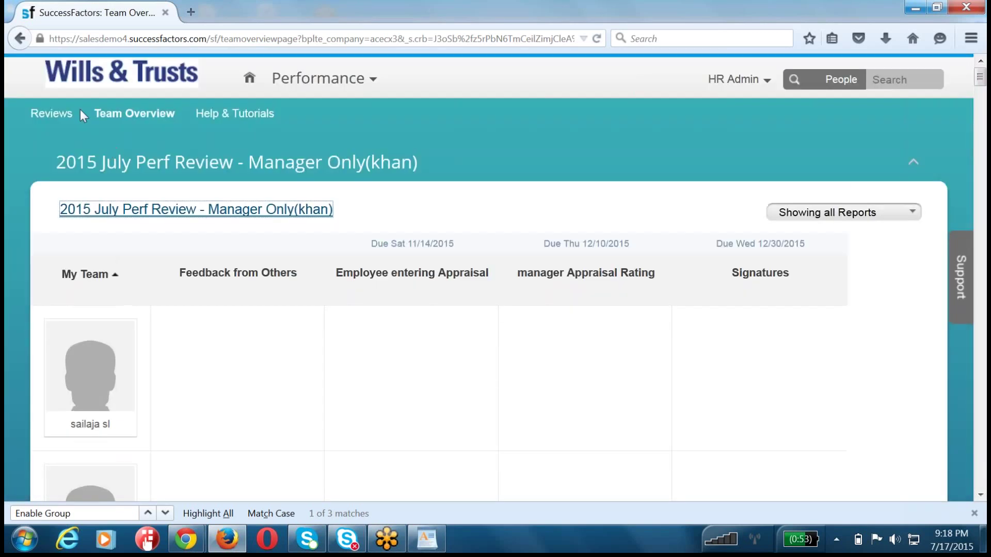
pyautogui.click(55, 113)
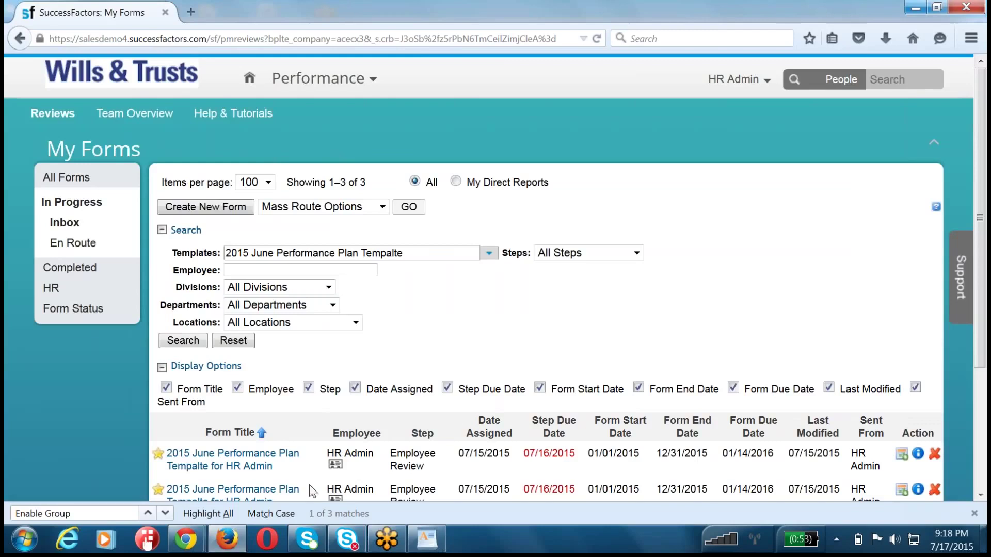
# - In WordPad, type 'STack Ranker::' on a new line and format it bold, underlined, 16 pt
pyautogui.hotkey('alt', 'Tab')
pyautogui.press('Return')
pyautogui.press('Return')
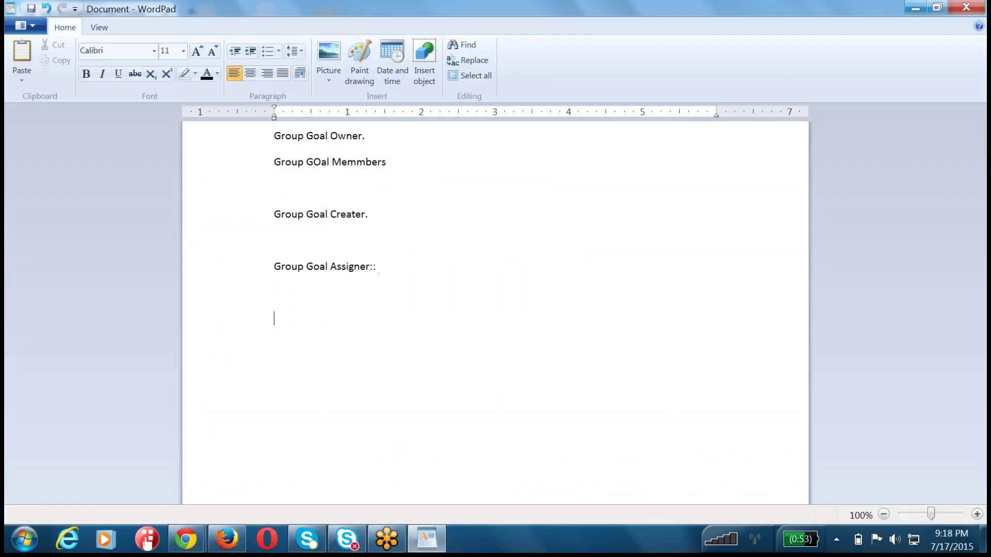
pyautogui.write('STack Ranker::')
pyautogui.hotkey('shift', 'Home')
pyautogui.hotkey('ctrl', 'b')
pyautogui.hotkey('ctrl', 'u')
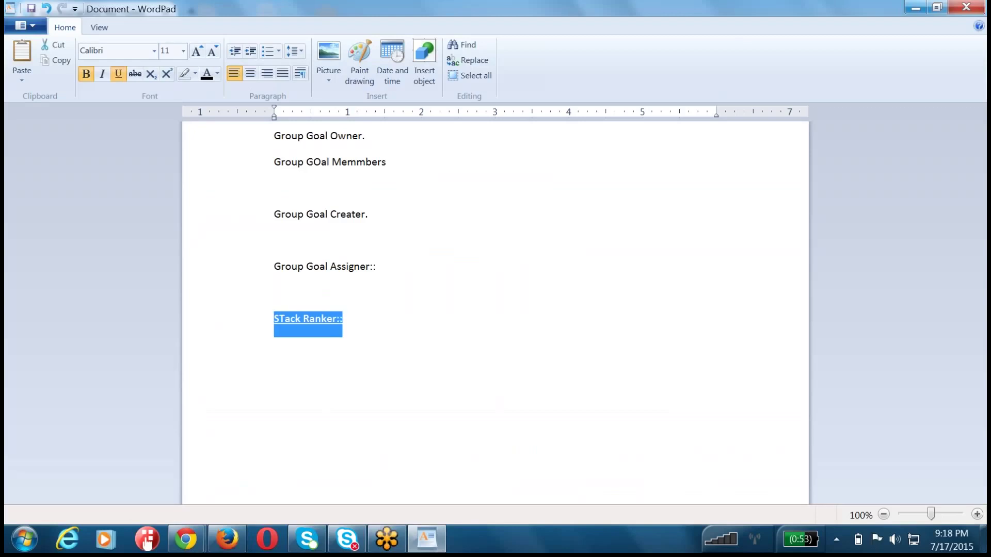
pyautogui.click(183, 50)
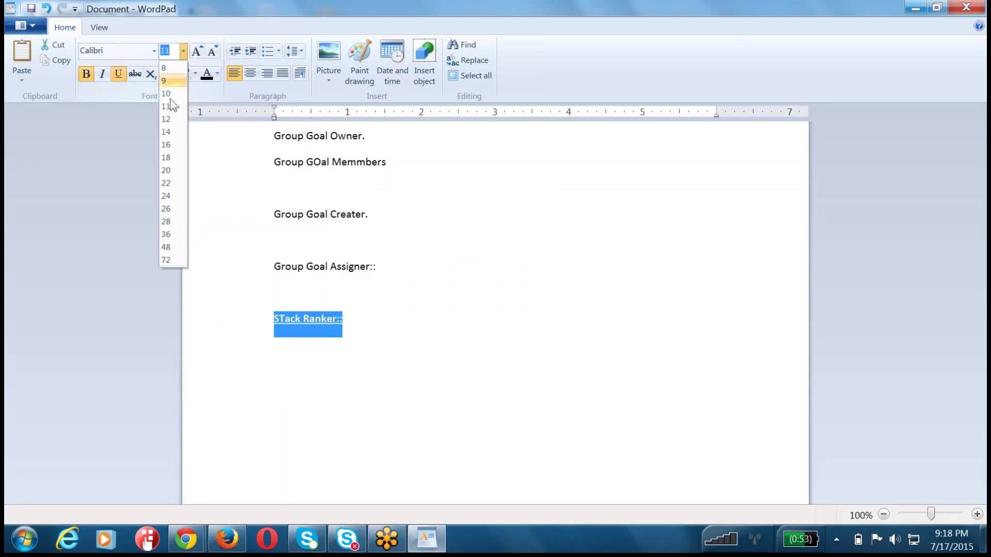
pyautogui.click(167, 144)
pyautogui.click(388, 372)
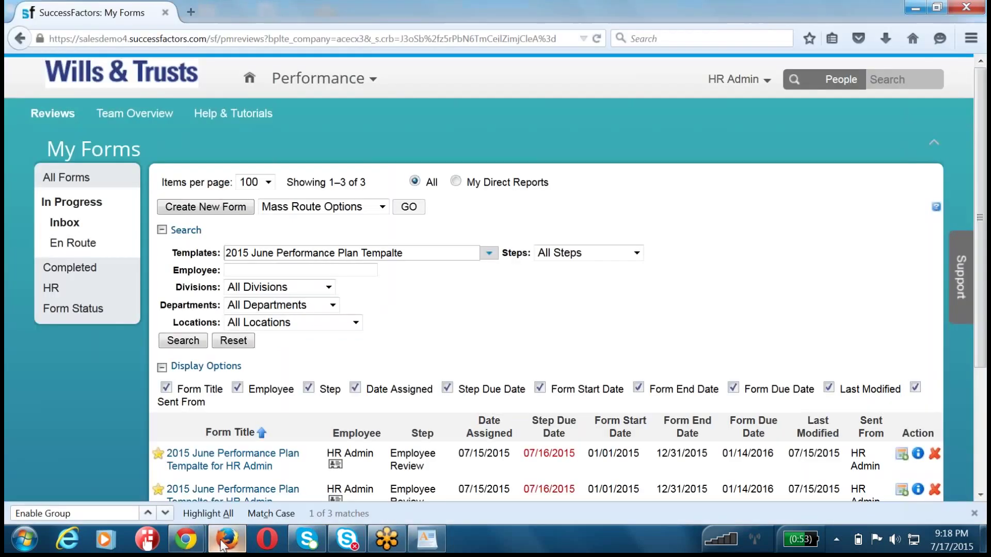
# - Return to SuccessFactors' My Forms page in Firefox and select the URL path
pyautogui.click(227, 540)
pyautogui.moveTo(210, 39); pyautogui.dragTo(837, 45)
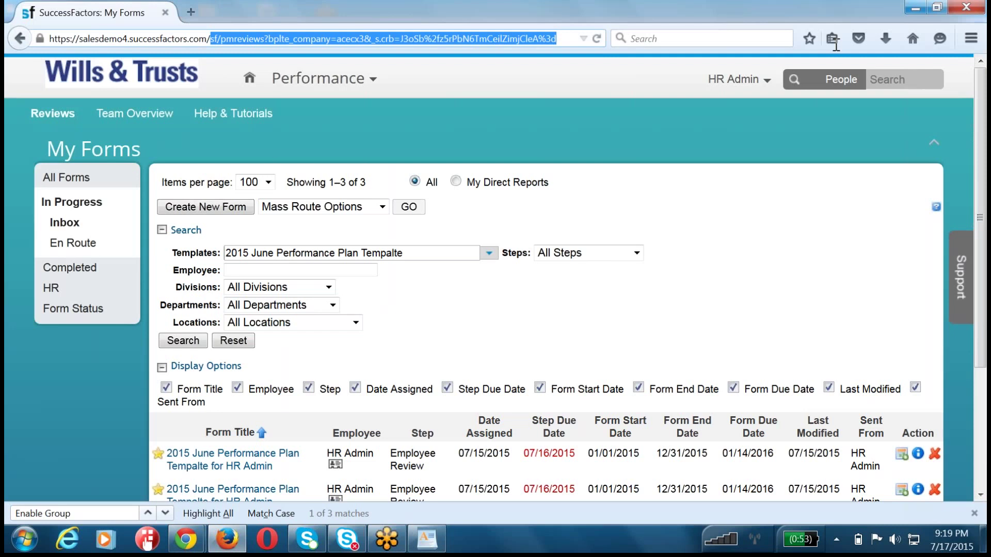
# - Go to provisioning_login and open the company's settings page
pyautogui.write('provisioning_login')
pyautogui.press('Return')
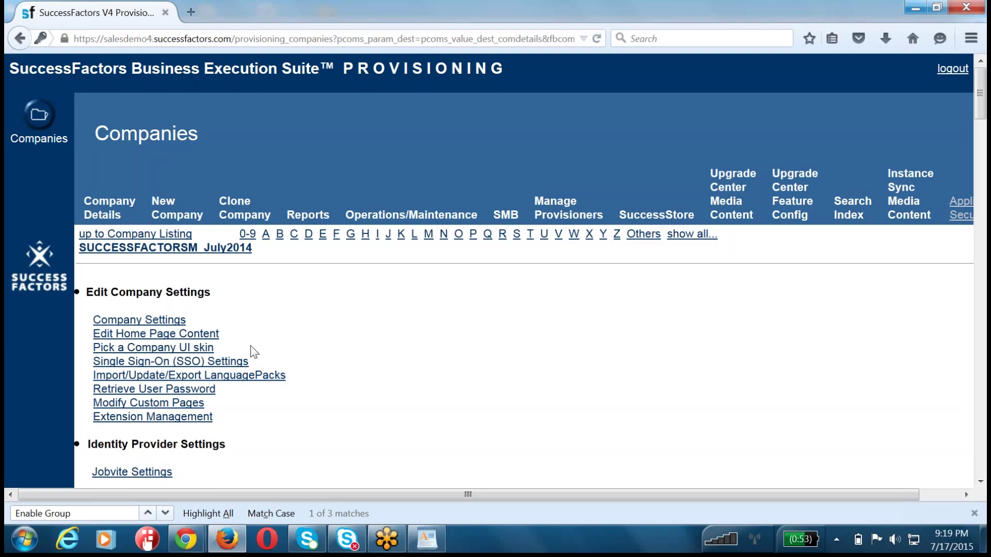
pyautogui.click(125, 327)
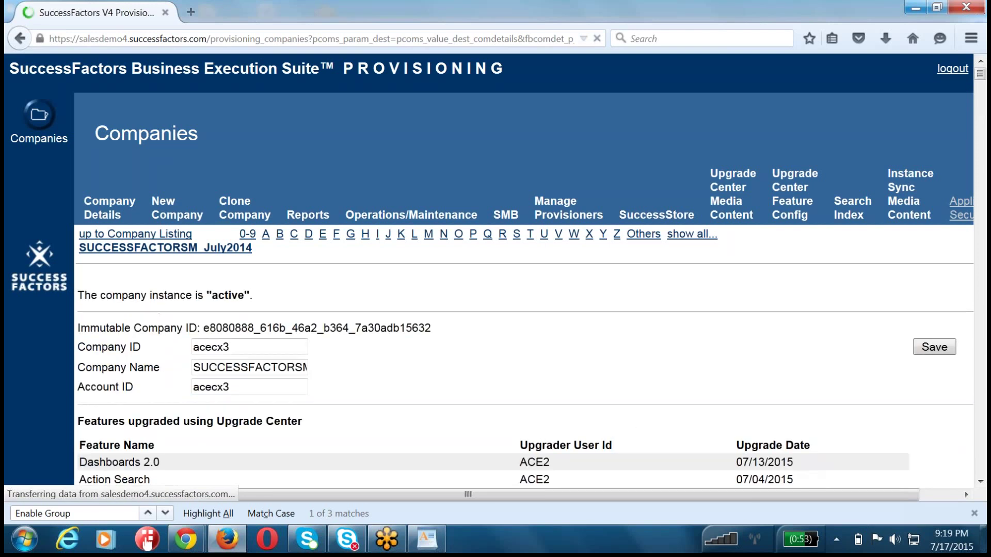
# - Search the company settings page for 'Enable'
pyautogui.scroll(-3, 299, 289)
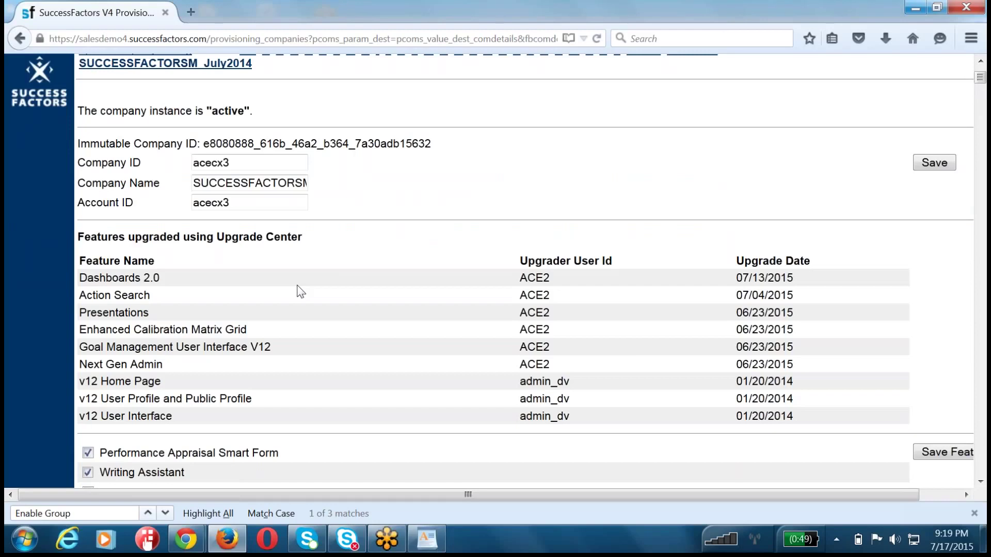
pyautogui.hotkey('ctrl', 'f')
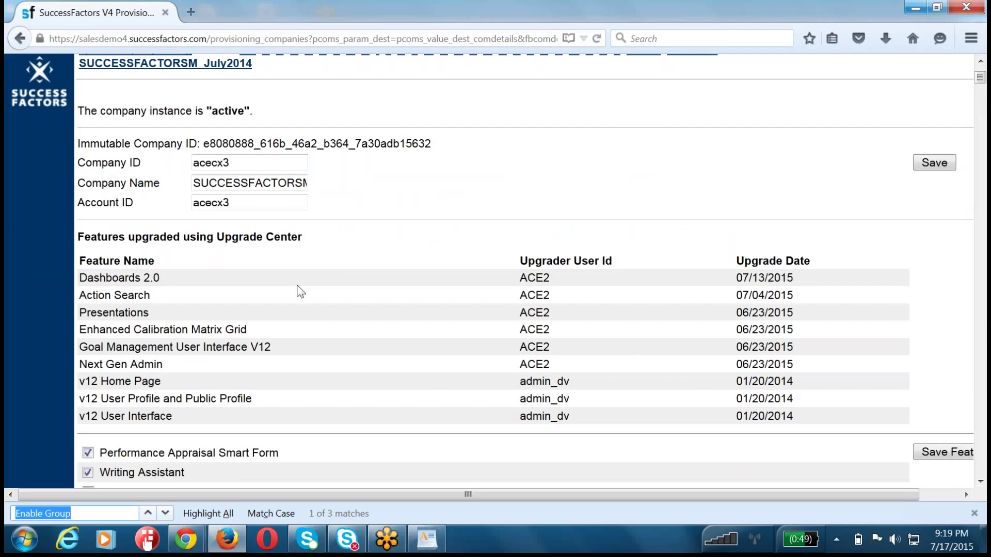
pyautogui.write('Enable')
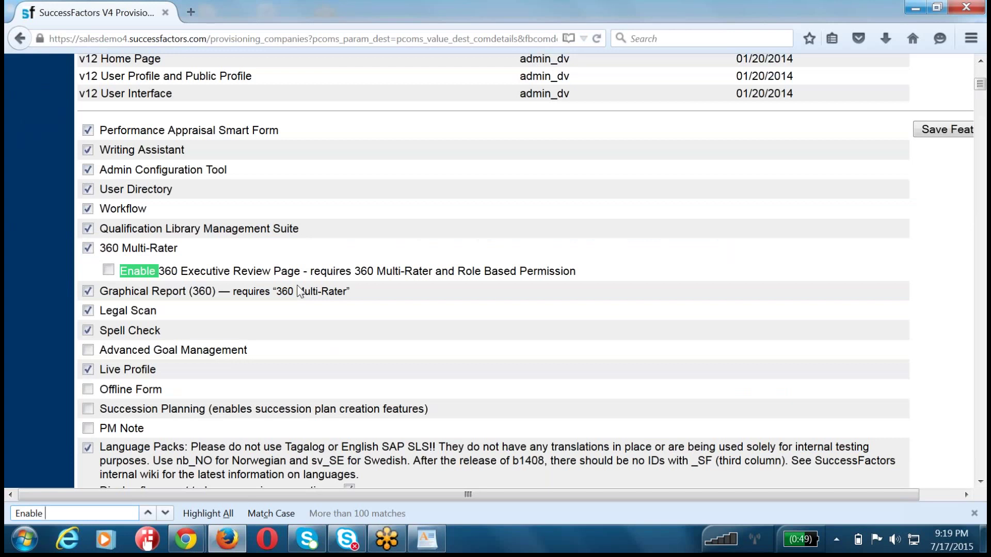
# - Find 'Stack Ranker' and uncheck Stack Ranker for Performance Management
pyautogui.press('BackSpace')
pyautogui.press('BackSpace')
pyautogui.press('BackSpace')
pyautogui.press('BackSpace')
pyautogui.press('BackSpace')
pyautogui.press('BackSpace')
pyautogui.write('St')
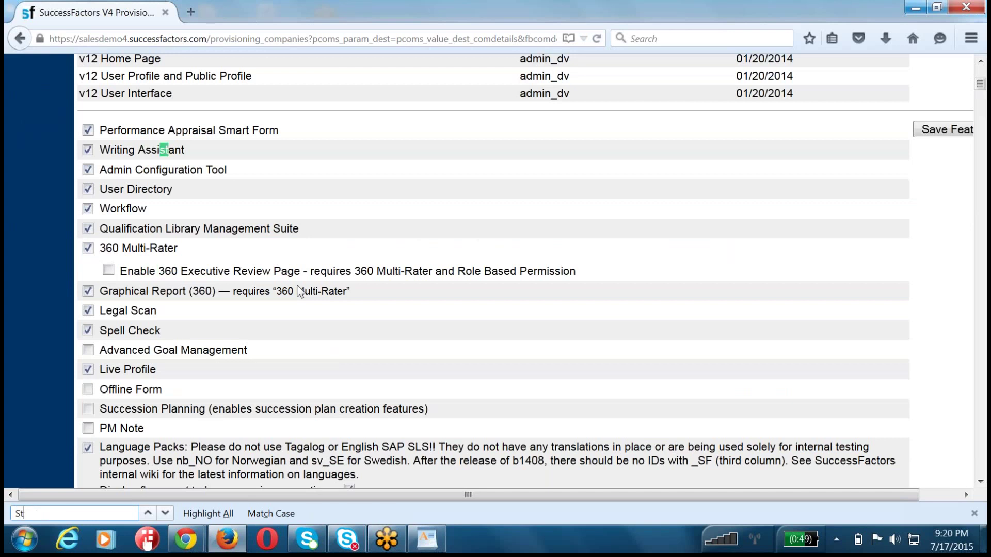
pyautogui.write('ack Ranker')
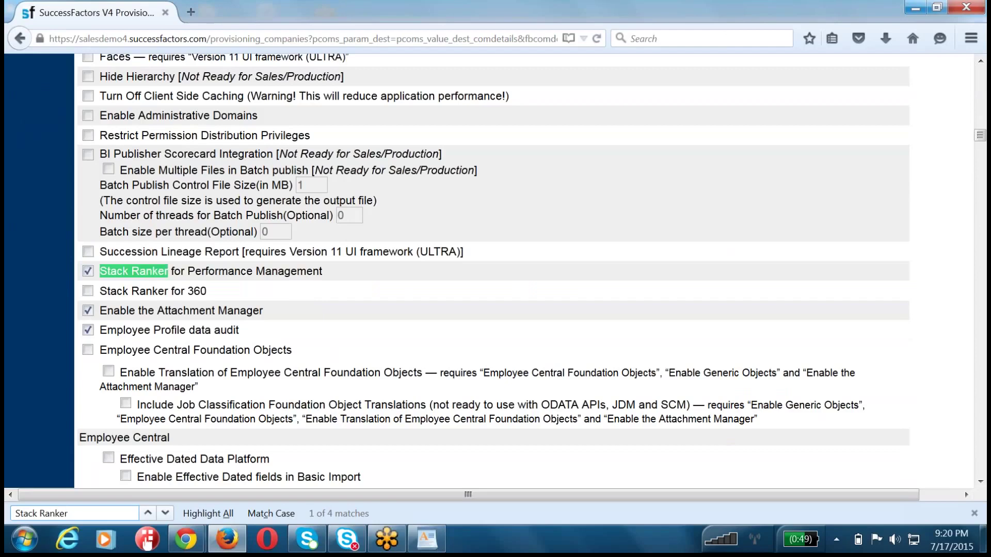
pyautogui.tripleClick(147, 269)
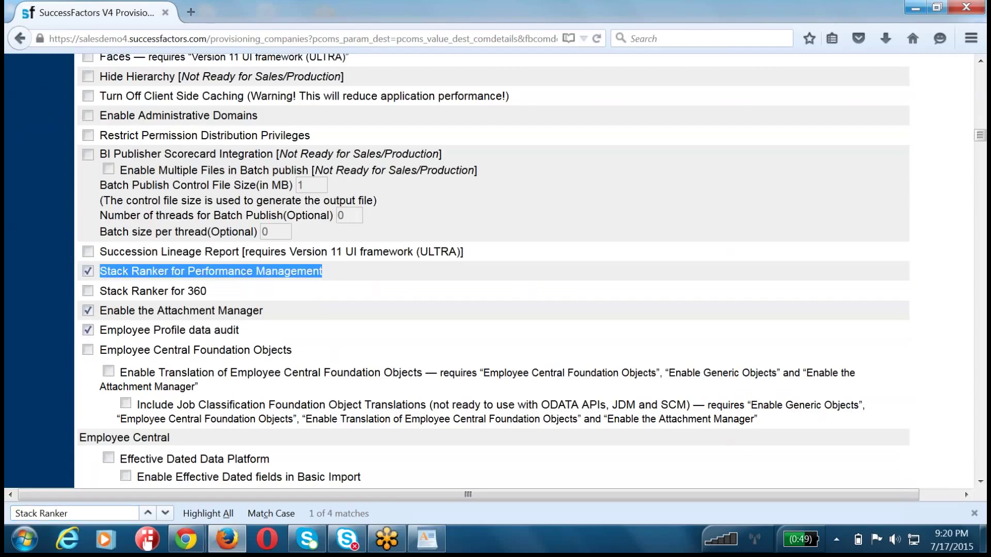
pyautogui.click(88, 271)
# - Save the feature changes and confirm them with the company ID
pyautogui.scroll(20, 287, 373)
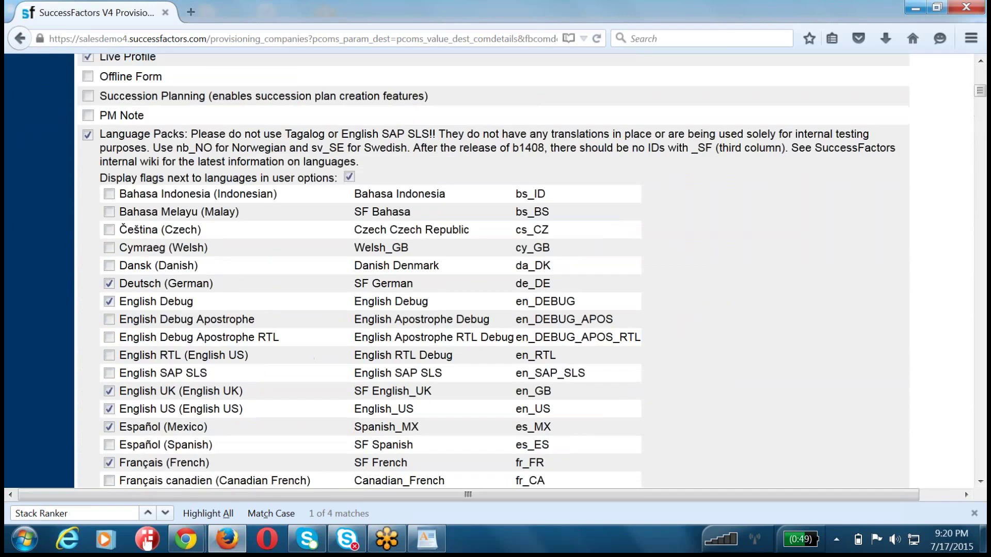
pyautogui.scroll(5, 586, 175)
pyautogui.click(948, 120)
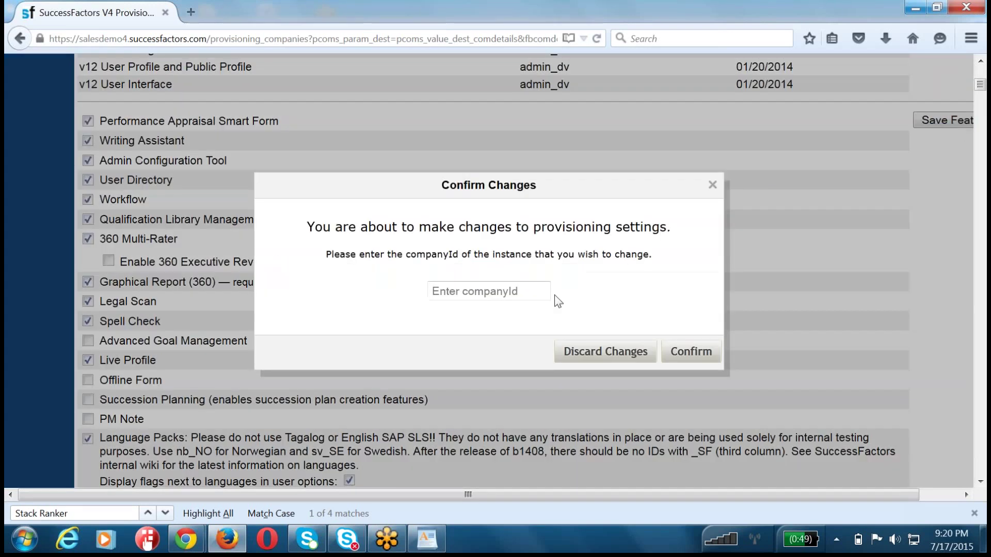
pyautogui.click(485, 296)
pyautogui.write('acecx3')
pyautogui.click(707, 354)
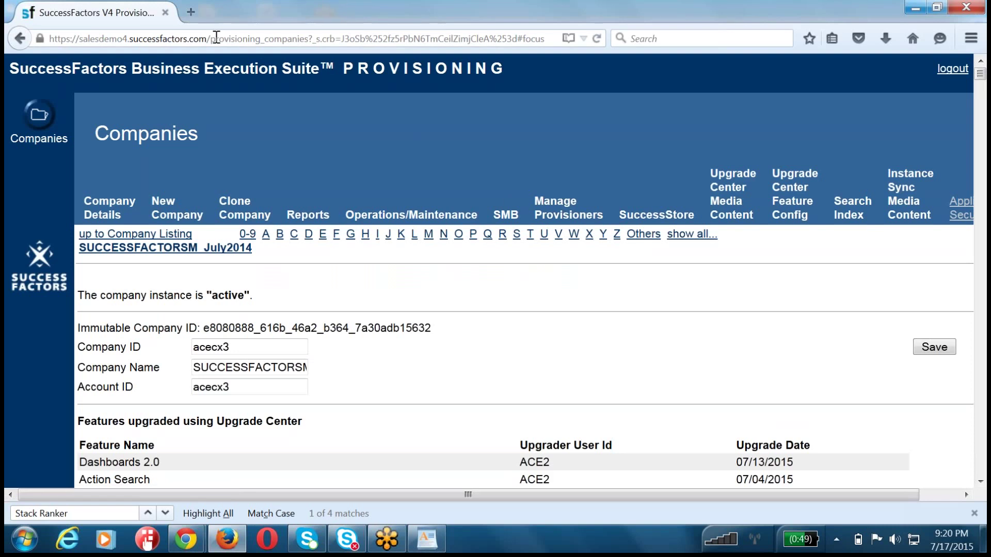
# - Go to the /login page and sign in with the company ID, HR admin username and password
pyautogui.moveTo(210, 38); pyautogui.dragTo(860, 58)
pyautogui.write('login')
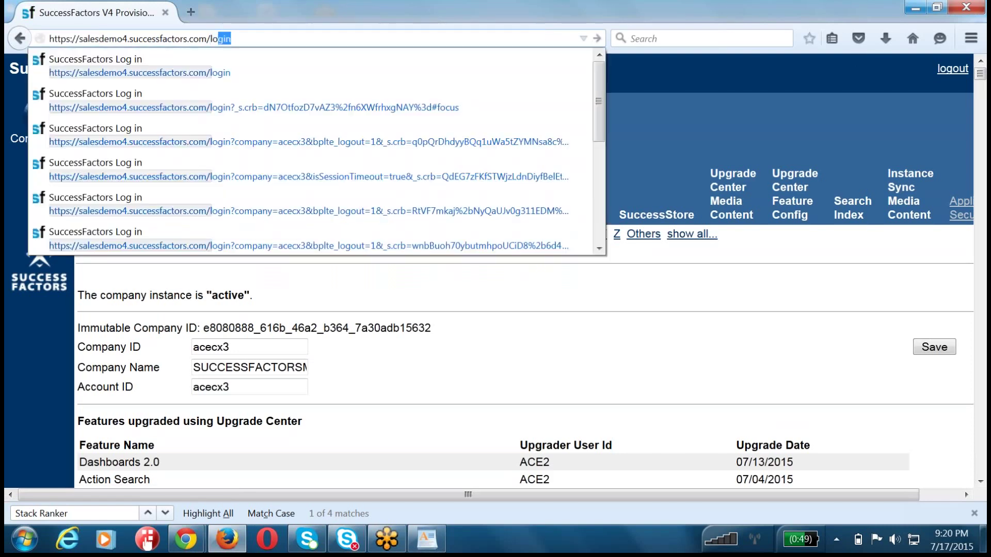
pyautogui.press('Return')
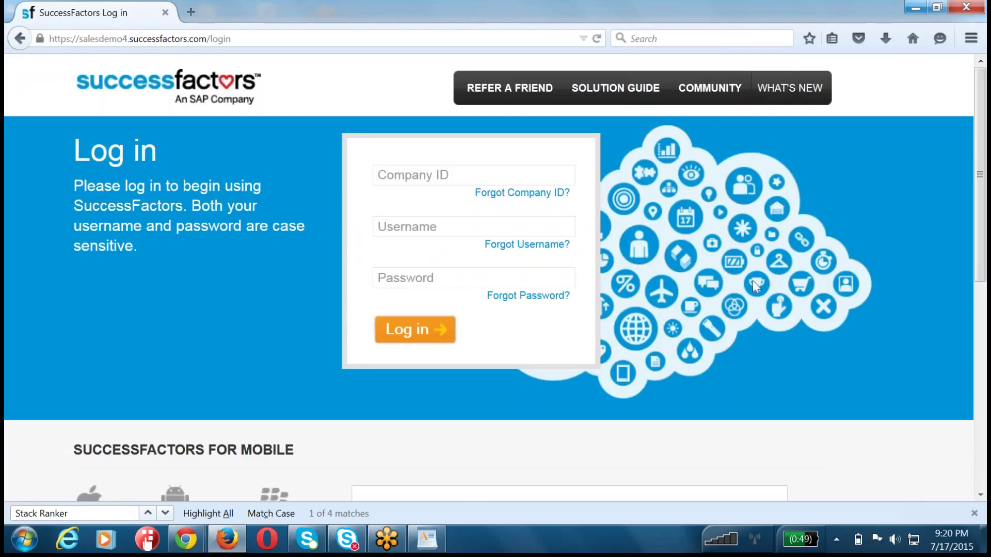
pyautogui.click(409, 175)
pyautogui.write('acecx3')
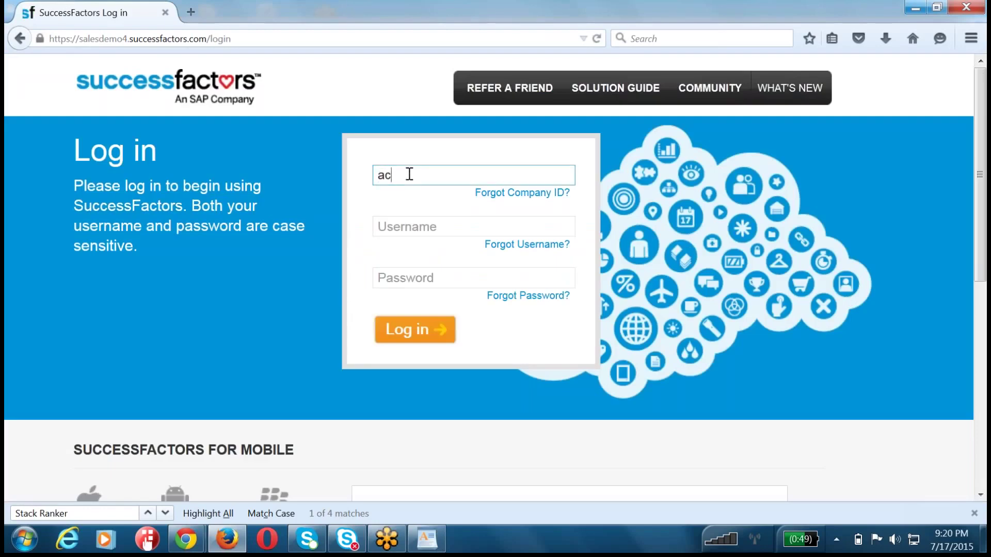
pyautogui.press('Tab')
pyautogui.write('hradmin')
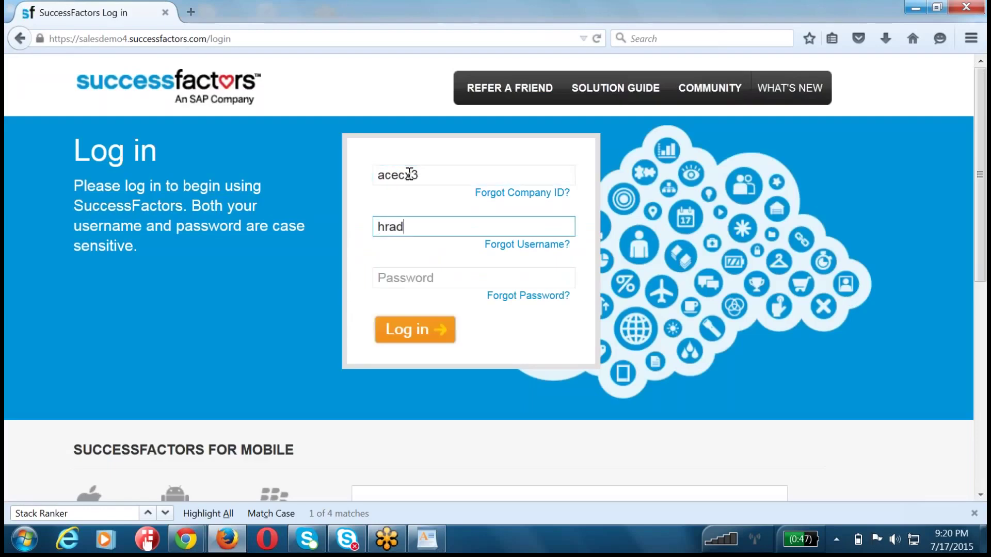
pyautogui.press('Tab')
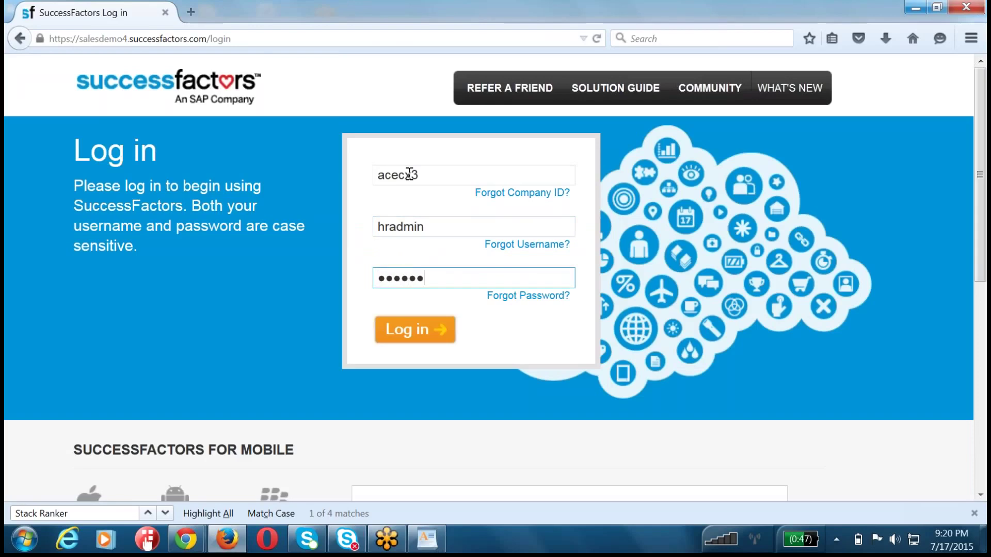
pyautogui.press('Return')
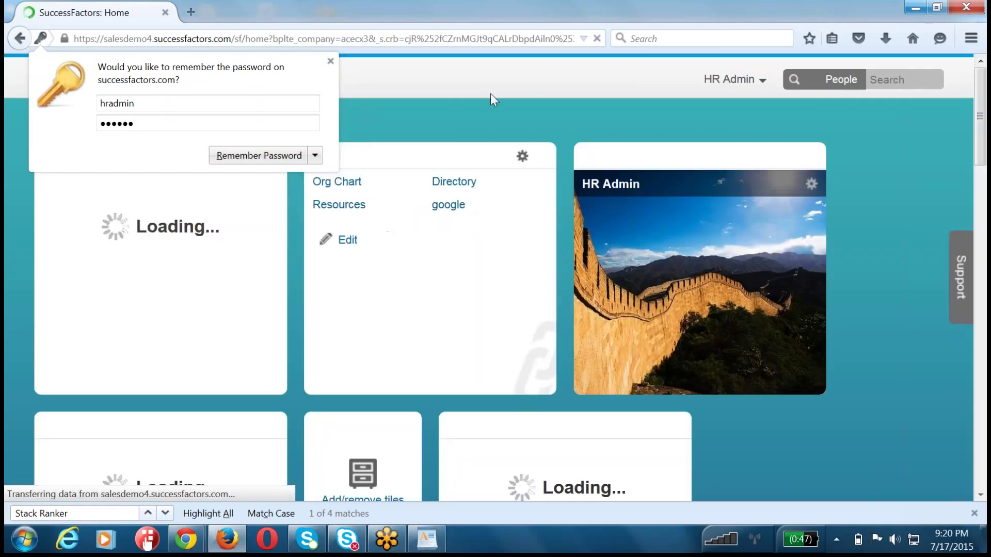
# - Dismiss the password prompt and open Performance's Team Overview for the 2015 July Perf Review
pyautogui.click(490, 93)
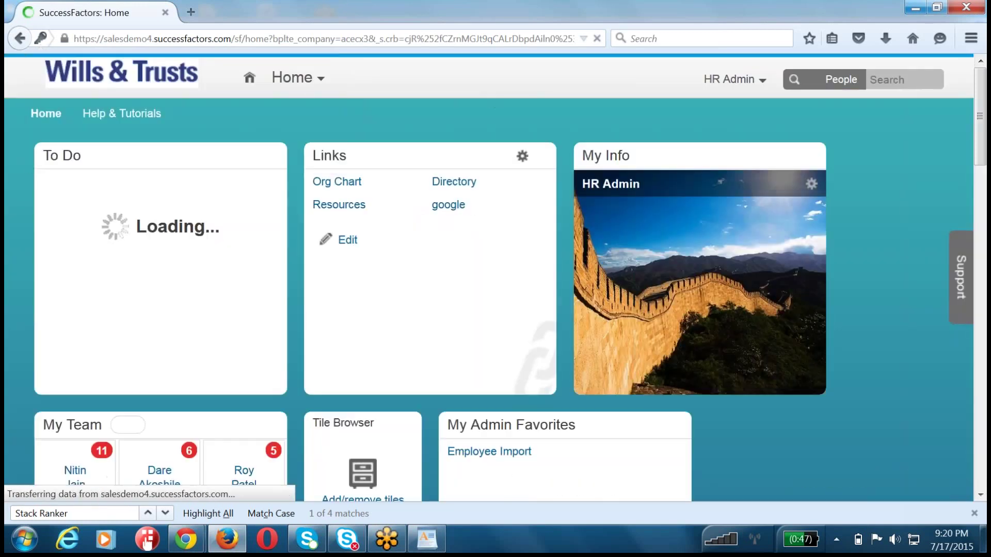
pyautogui.click(298, 79)
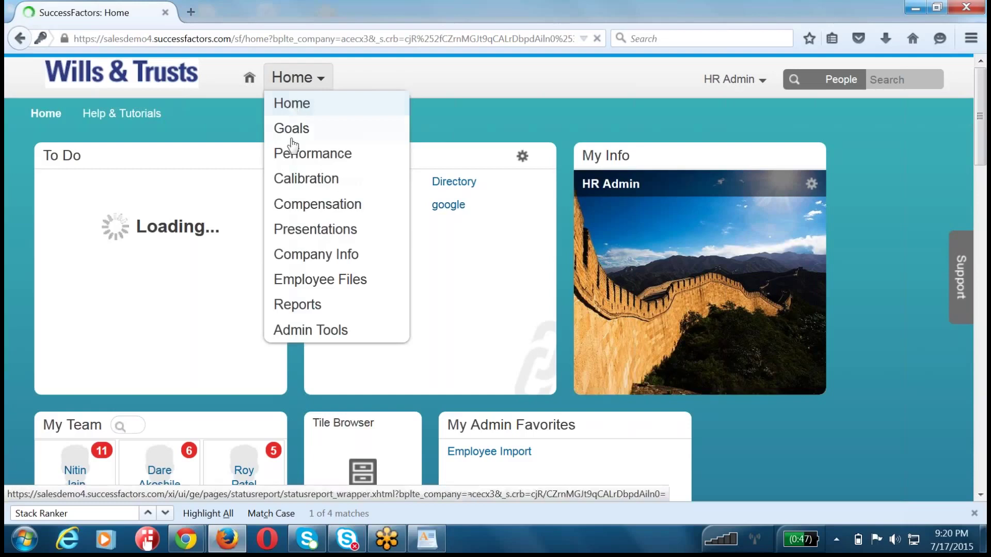
pyautogui.click(295, 172)
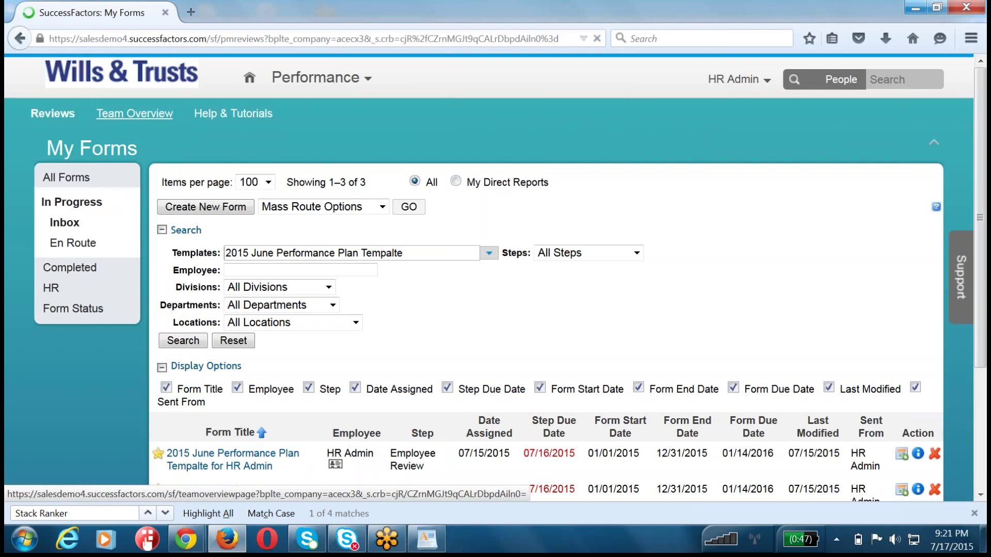
pyautogui.click(135, 114)
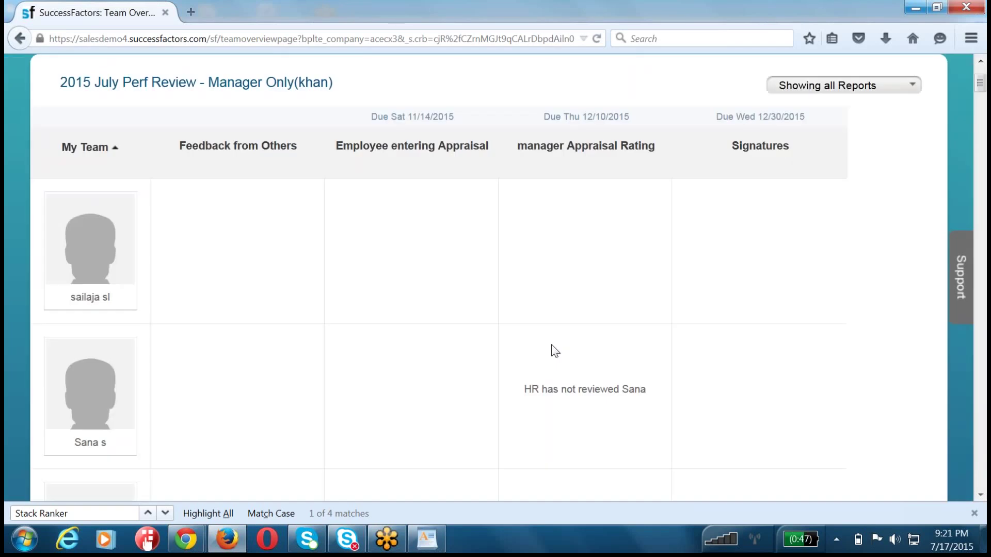
pyautogui.scroll(3, 554, 351)
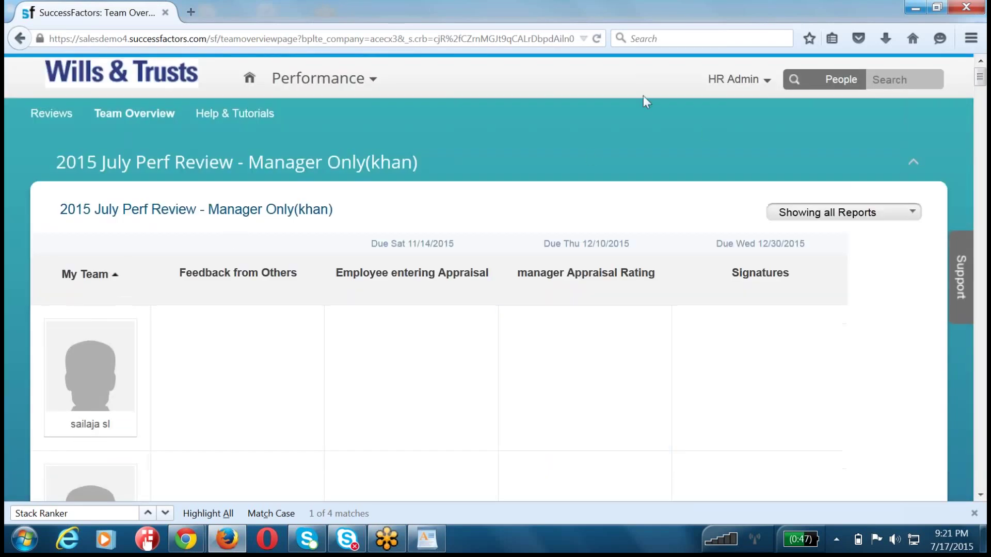
pyautogui.moveTo(208, 39); pyautogui.dragTo(573, 39)
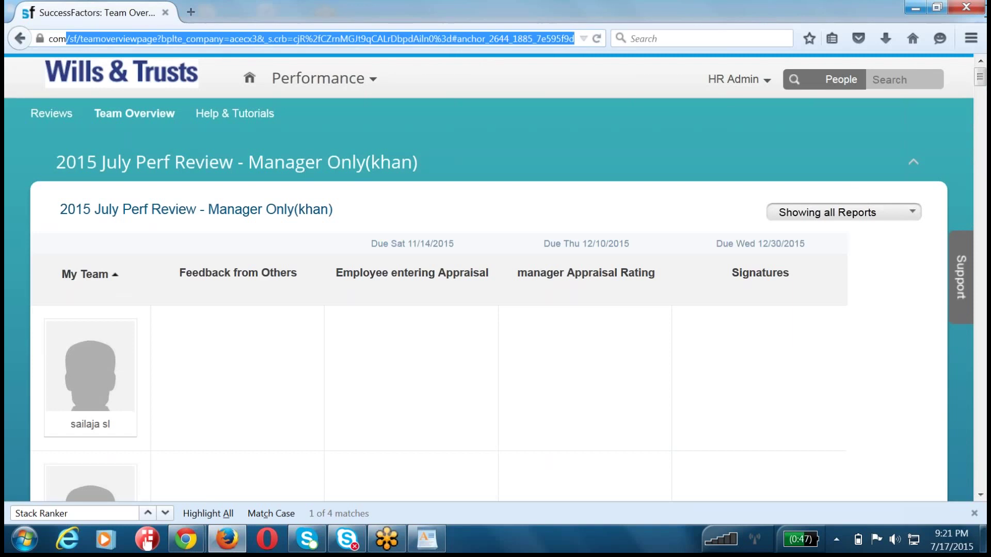
# - Load provisioning_login and find Stack Ranker for Performance Management in the company settings
pyautogui.write('/')
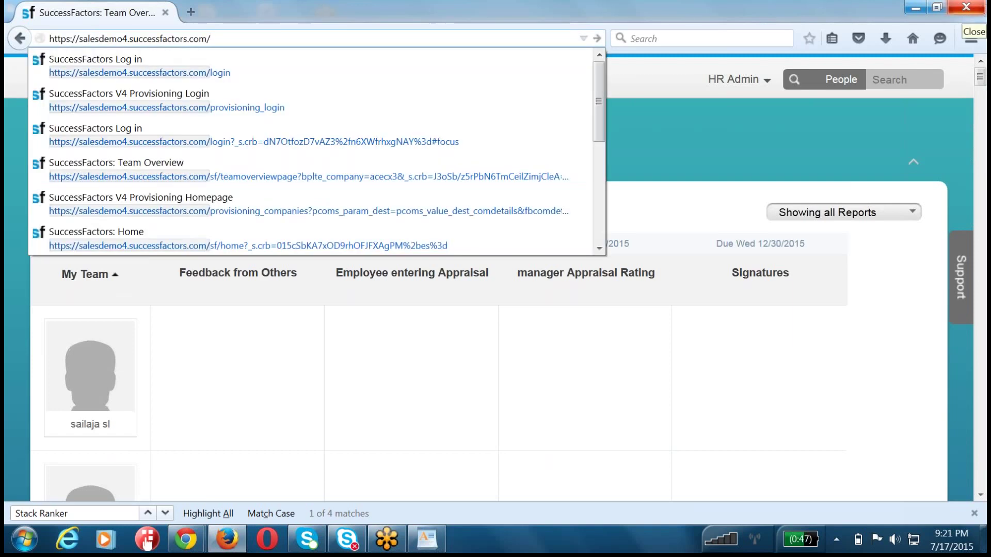
pyautogui.write('pro')
pyautogui.press('Return')
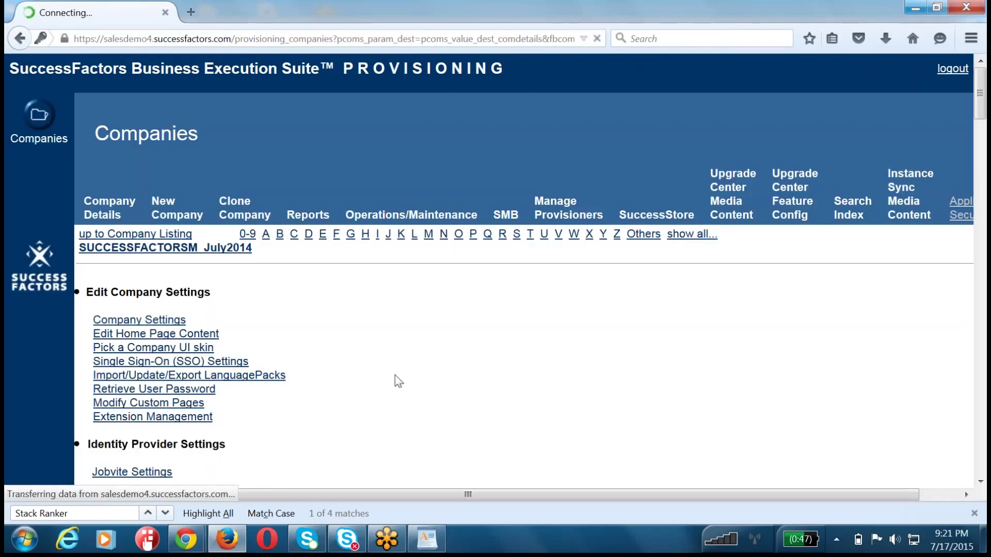
pyautogui.hotkey('ctrl', 'f')
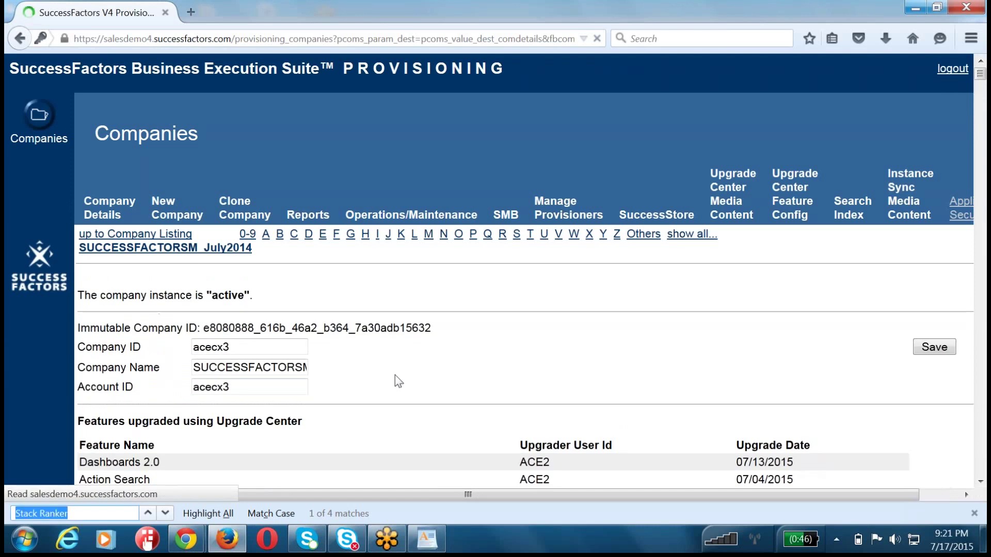
pyautogui.press('Return')
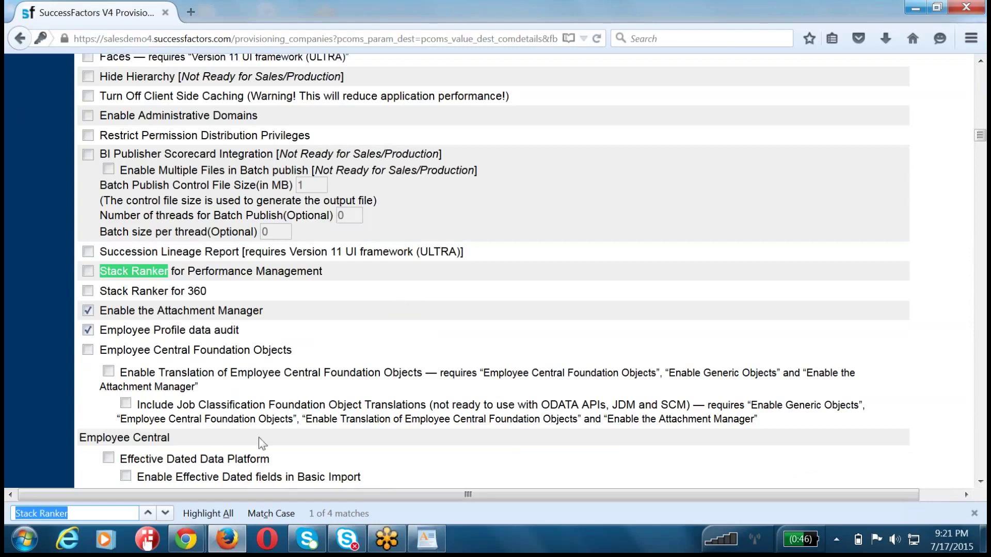
pyautogui.click(183, 539)
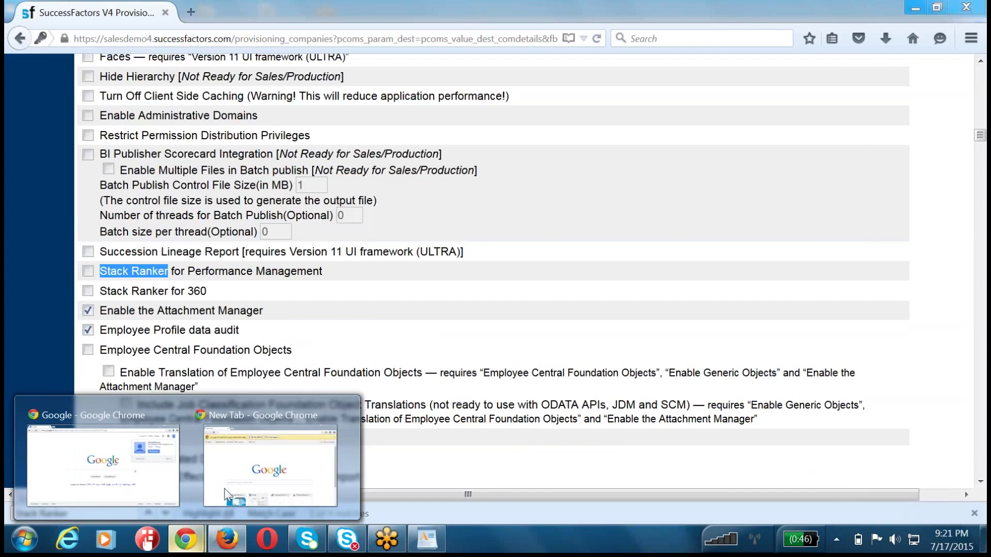
# - Copy the provisioning page's address from Firefox into Chrome's new tab
pyautogui.click(269, 465)
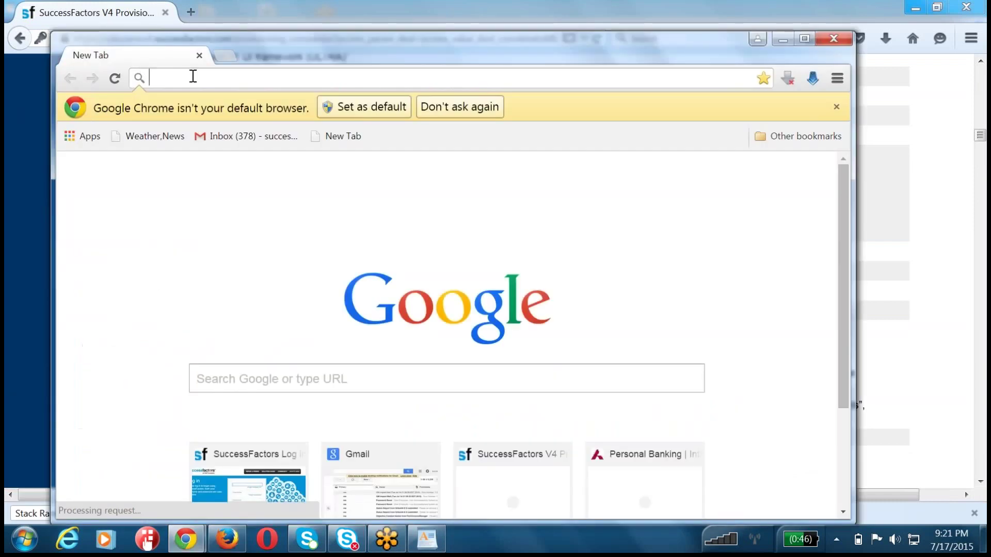
pyautogui.hotkey('alt', 'Tab')
pyautogui.hotkey('ctrl', 'l')
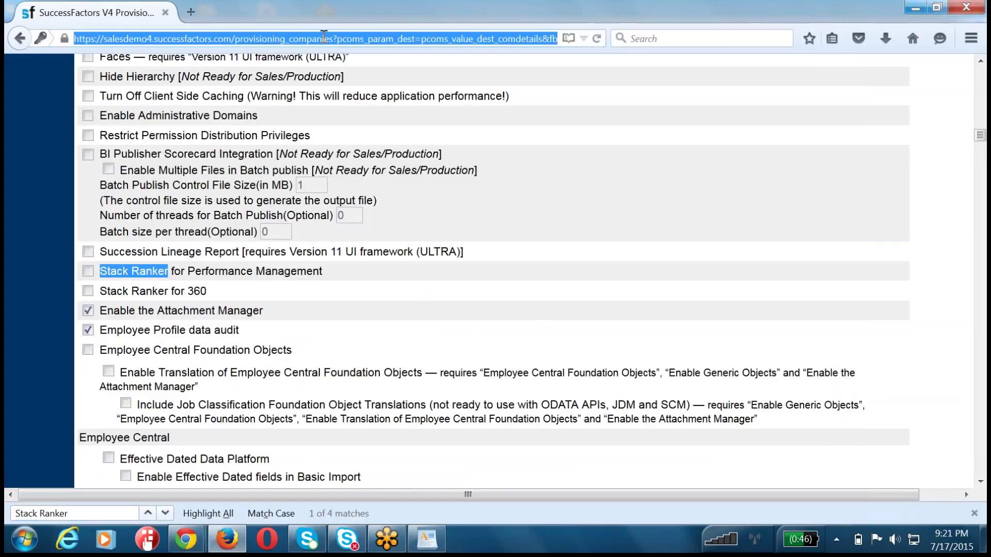
pyautogui.hotkey('ctrl', 'c')
pyautogui.hotkey('alt', 'Tab')
pyautogui.hotkey('ctrl', 'v')
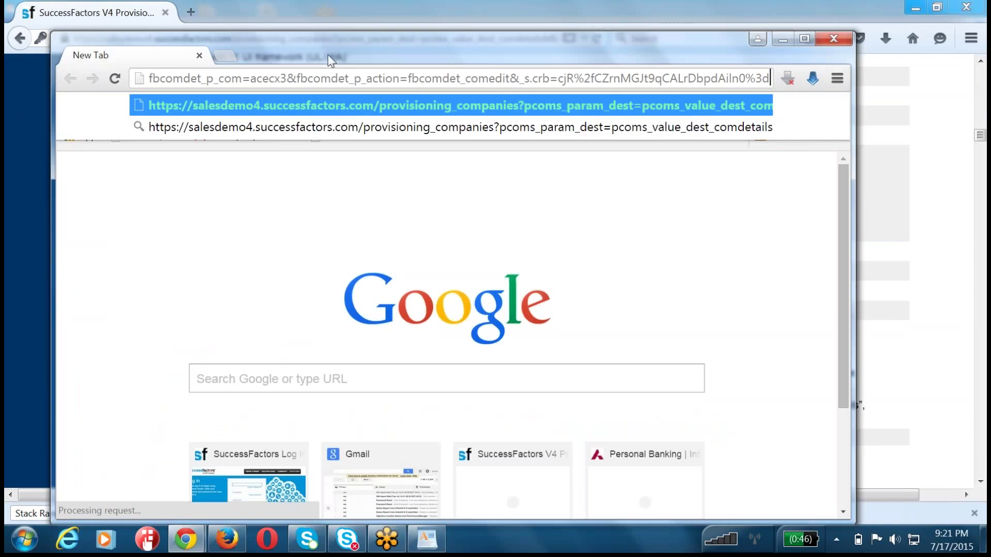
# - Change the pasted path to /login, load it and maximize the Chrome window
pyautogui.press('Home')
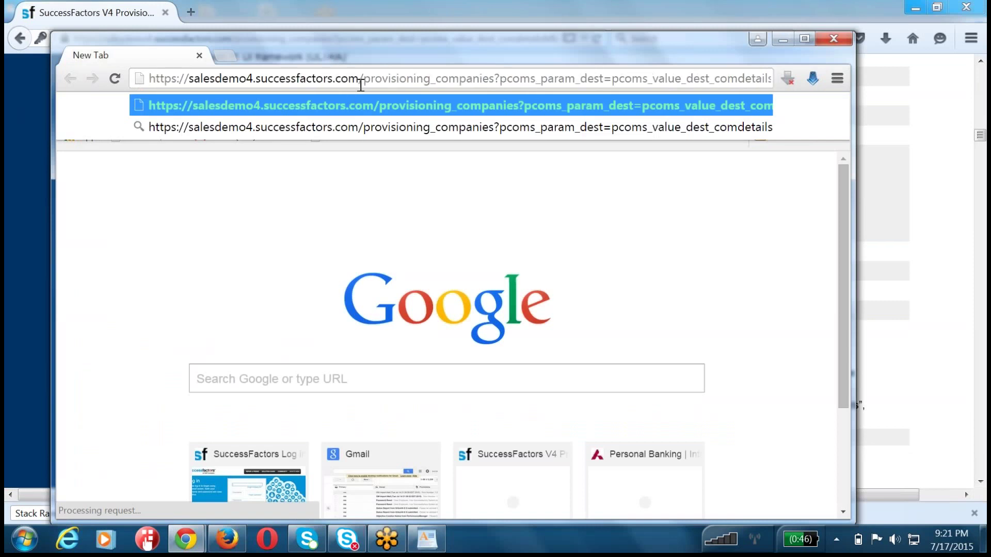
pyautogui.moveTo(361, 78); pyautogui.dragTo(771, 78)
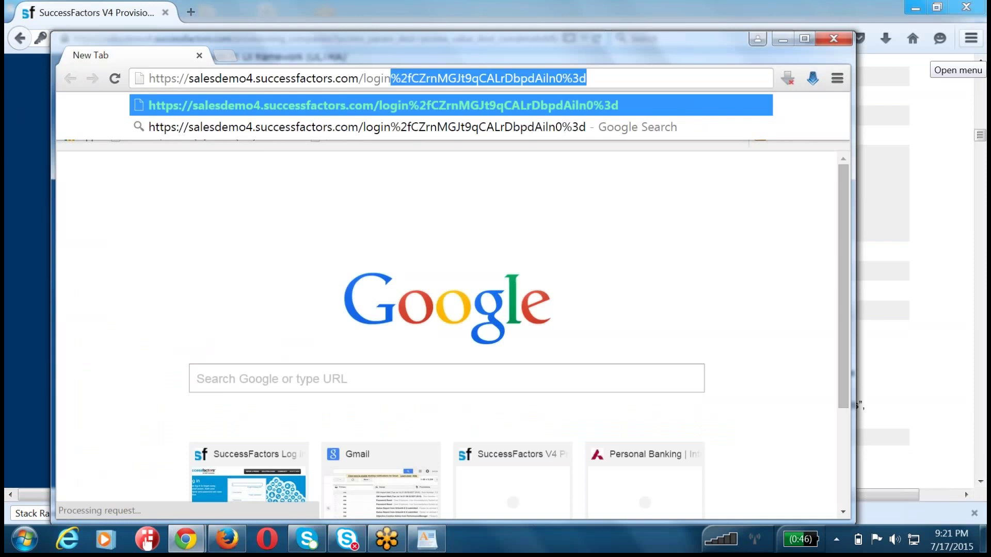
pyautogui.press('Delete')
pyautogui.press('Return')
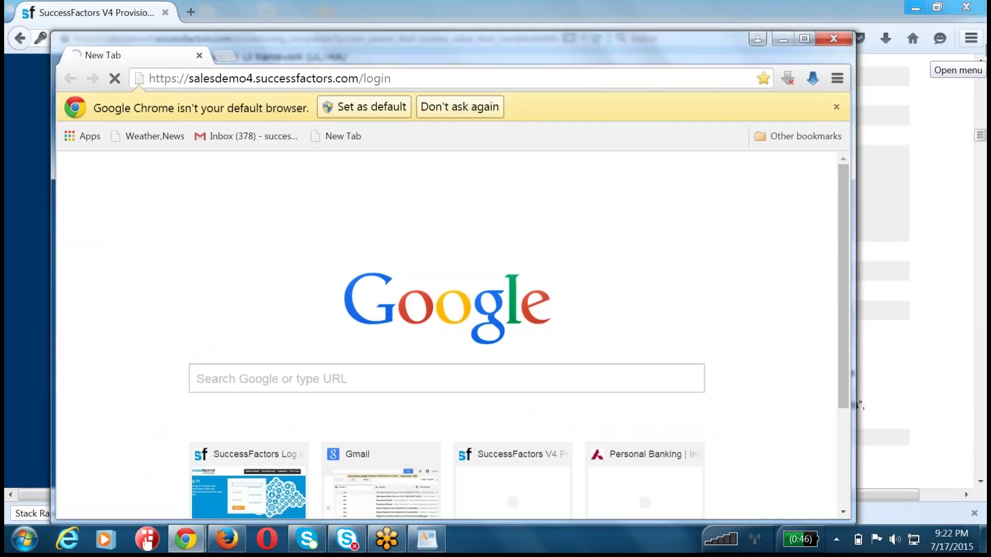
pyautogui.doubleClick(692, 42)
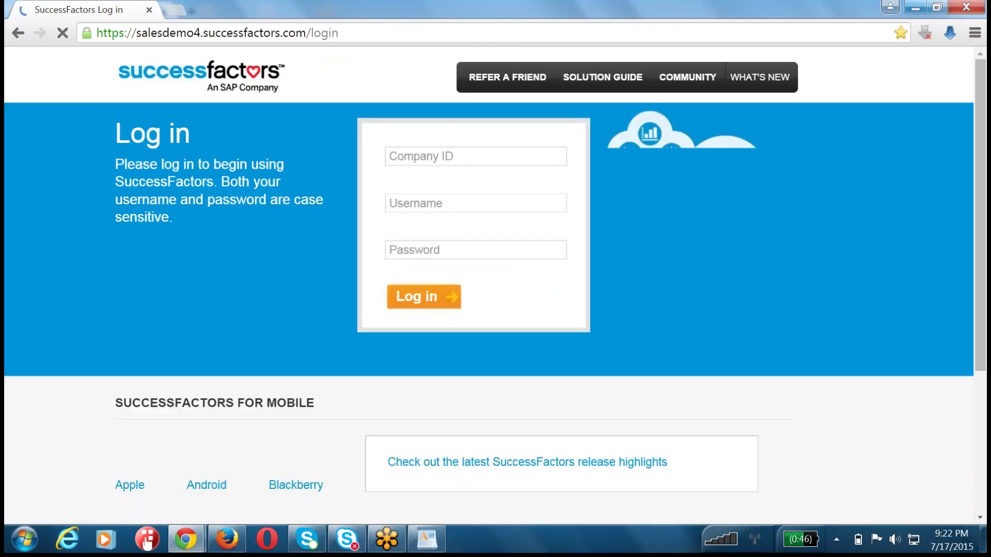
# - Log in with the company ID, the HR admin username and the password
pyautogui.click(414, 158)
pyautogui.write('acecr3')
pyautogui.press('Tab')
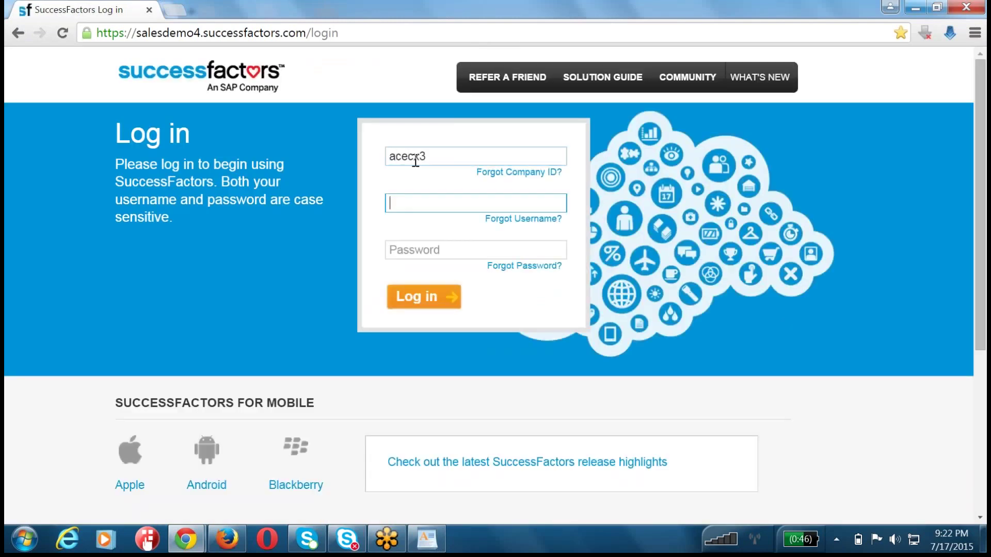
pyautogui.write('hradmin')
pyautogui.press('Tab')
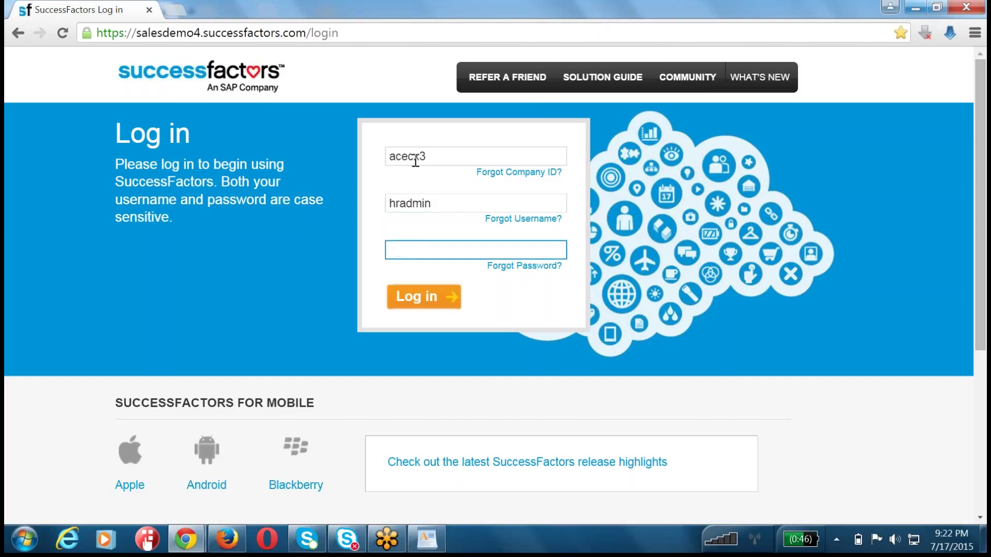
pyautogui.write('******')
pyautogui.press('Return')
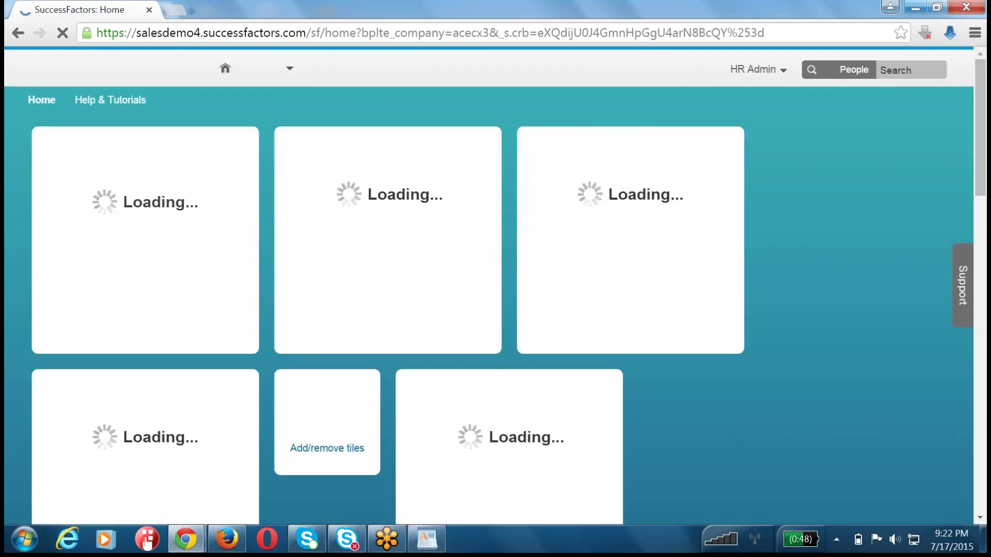
# - Go to Performance, view the 2015 July Perf Review Team Overview and scroll through team members
pyautogui.click(266, 72)
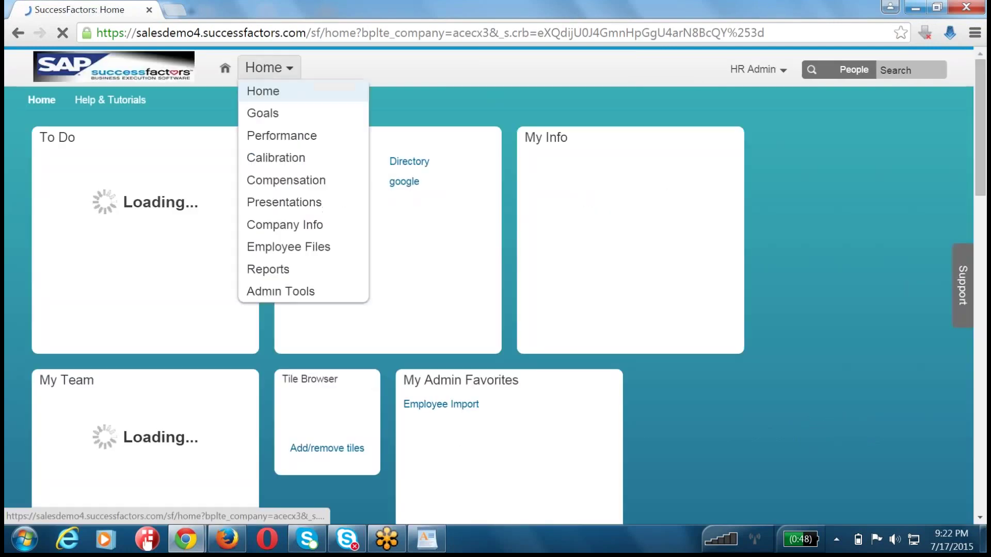
pyautogui.click(275, 135)
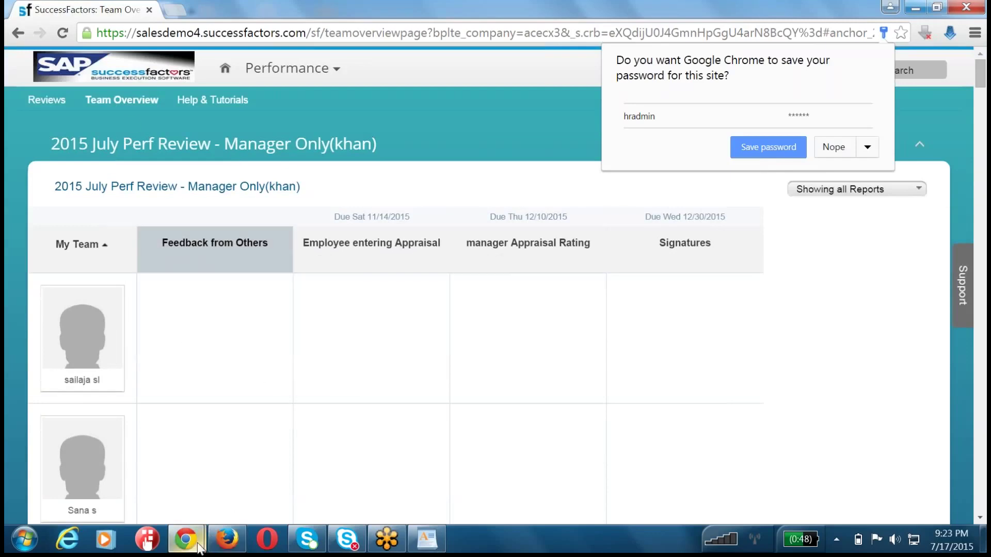
pyautogui.moveTo(197, 544)
pyautogui.moveTo(82, 104); pyautogui.dragTo(163, 104)
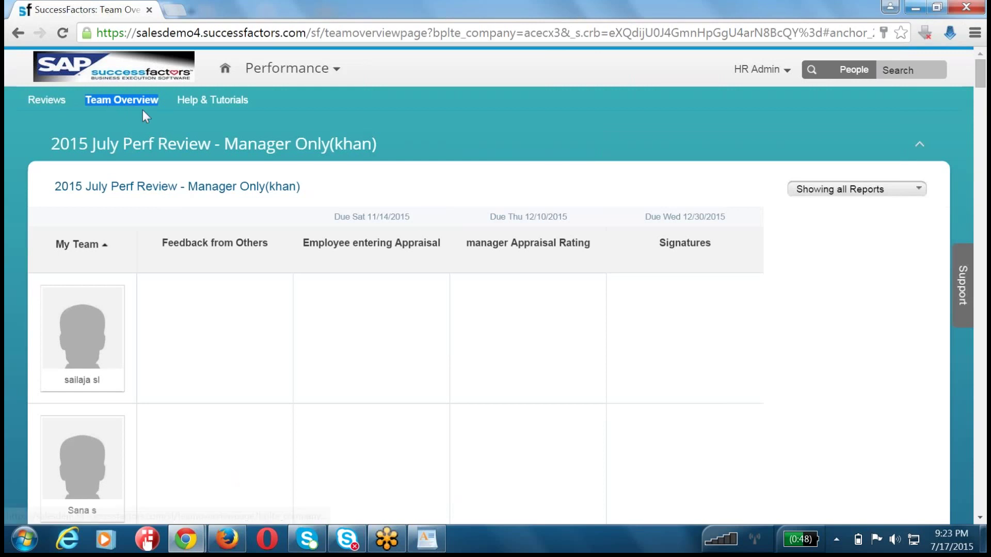
pyautogui.scroll(-18, 470, 453)
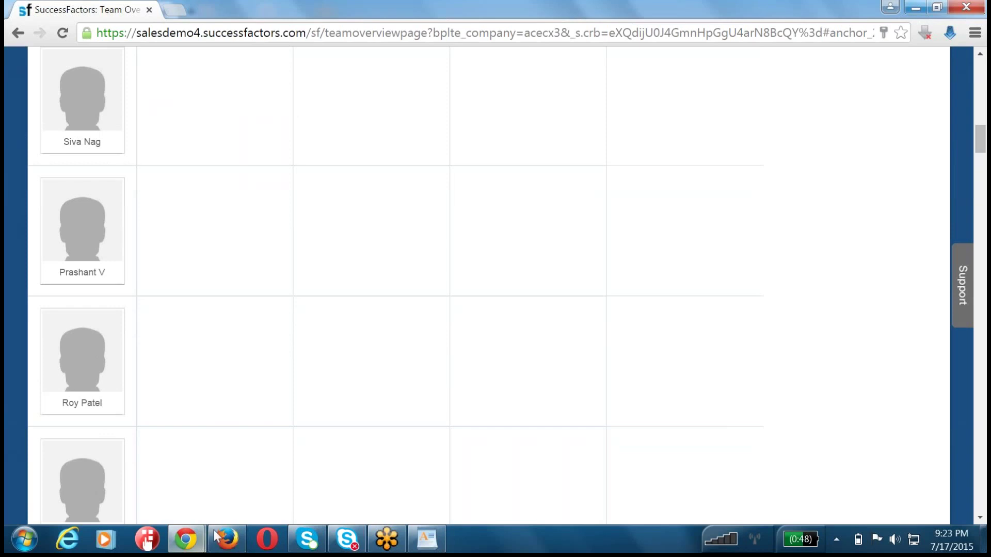
# - In Firefox's provisioning page, re-enable Stack Ranker for Performance Management and display of all forms but self
pyautogui.click(254, 550)
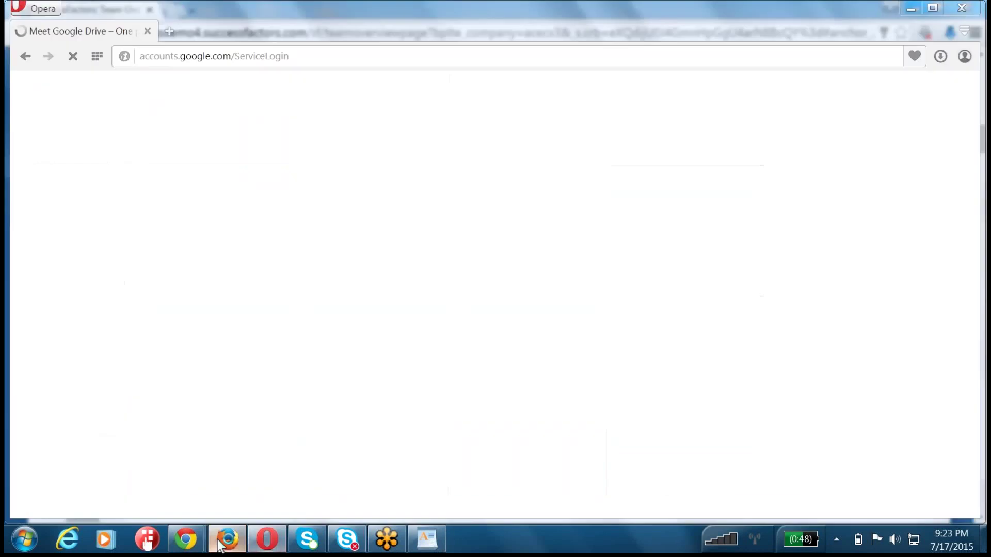
pyautogui.click(217, 548)
pyautogui.click(216, 548)
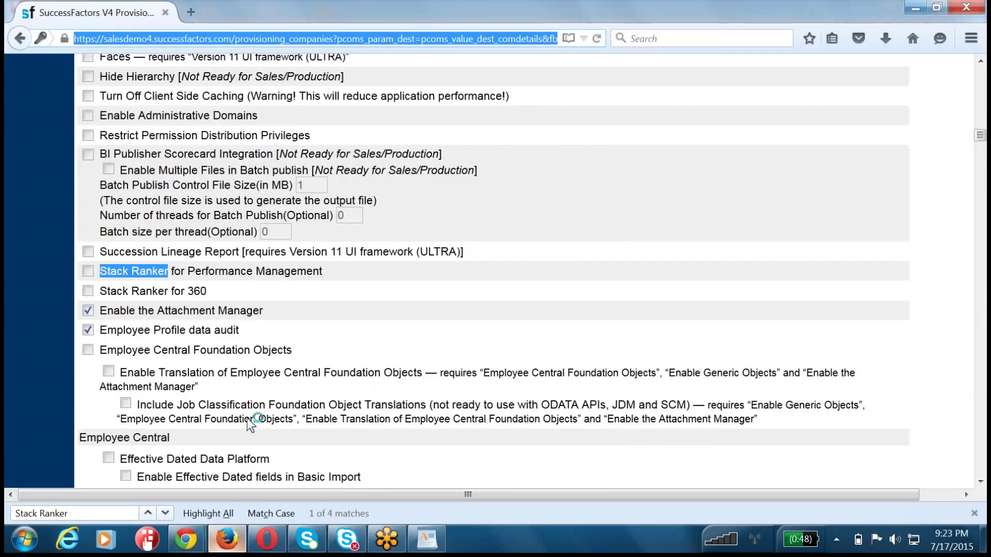
pyautogui.click(88, 272)
pyautogui.hotkey('ctrl', 'f')
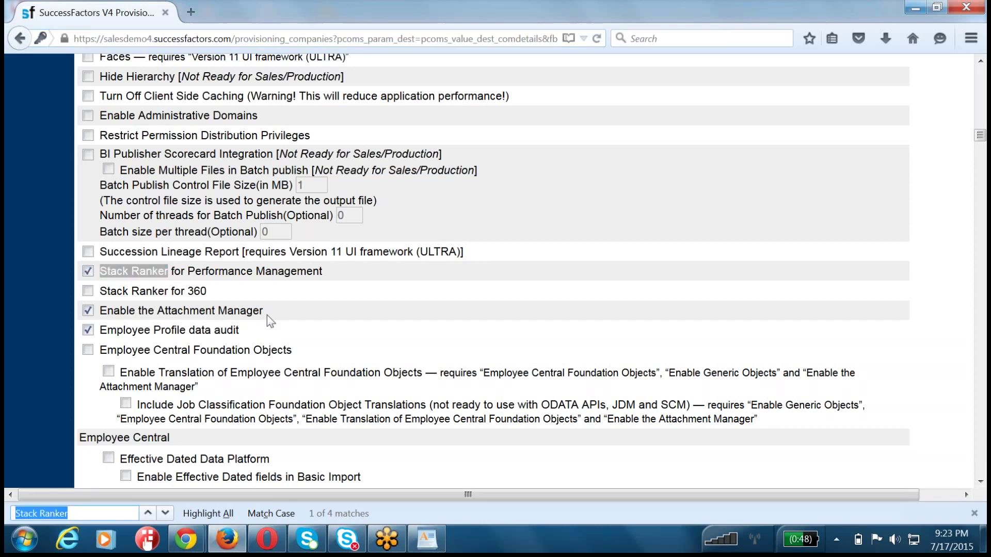
pyautogui.press('Return')
pyautogui.press('Return')
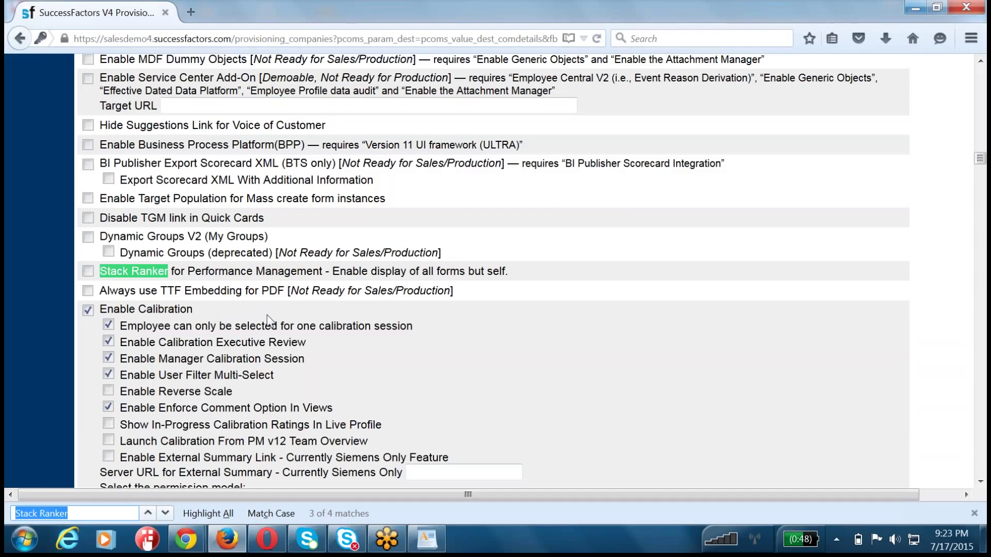
pyautogui.click(89, 271)
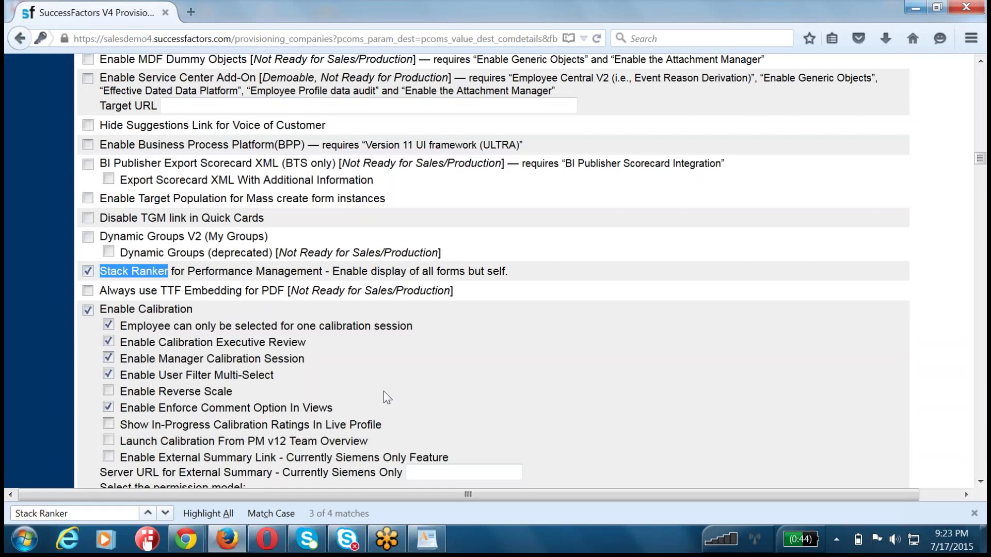
# - Save the features and confirm the changes with the company ID
pyautogui.scroll(15, 383, 391)
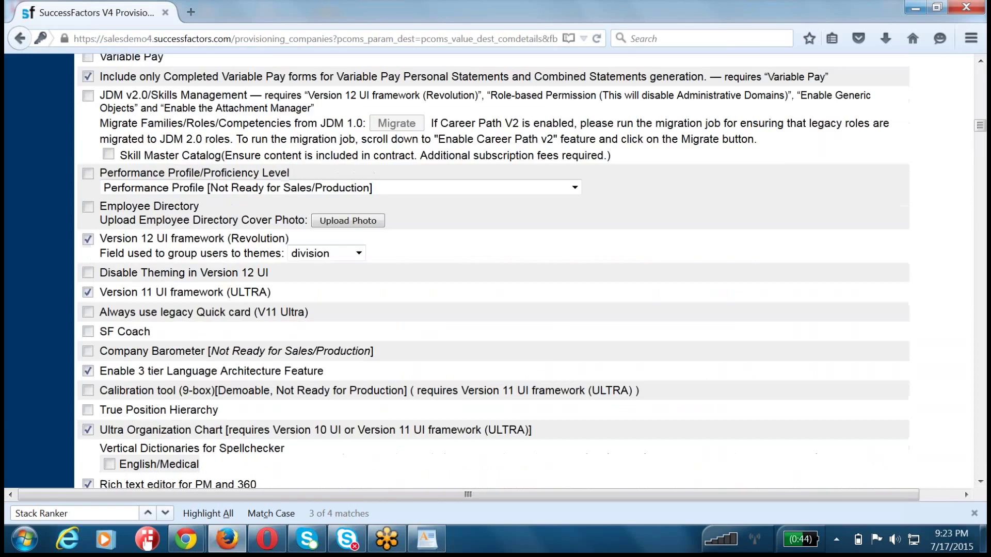
pyautogui.scroll(20, 662, 129)
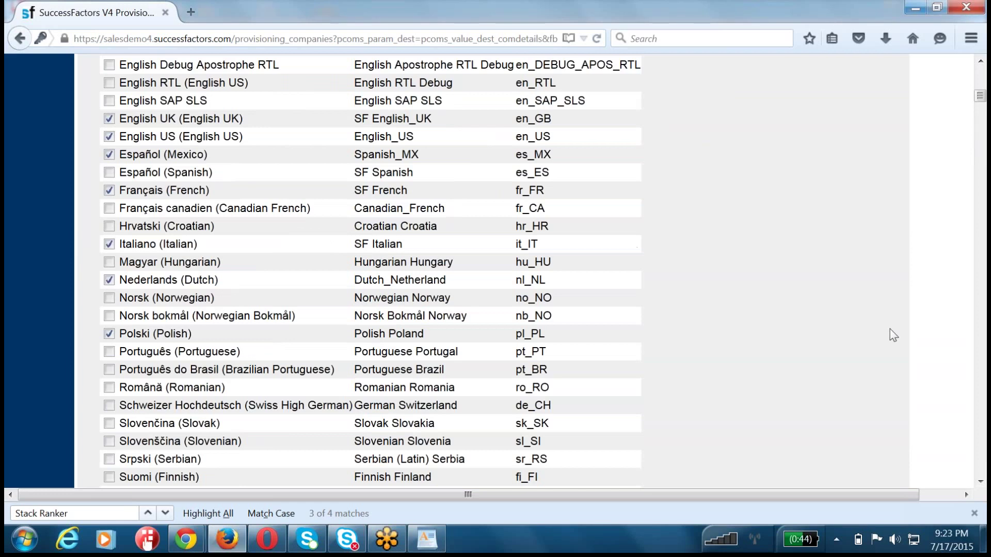
pyautogui.scroll(10, 890, 330)
pyautogui.click(940, 96)
pyautogui.write('a')
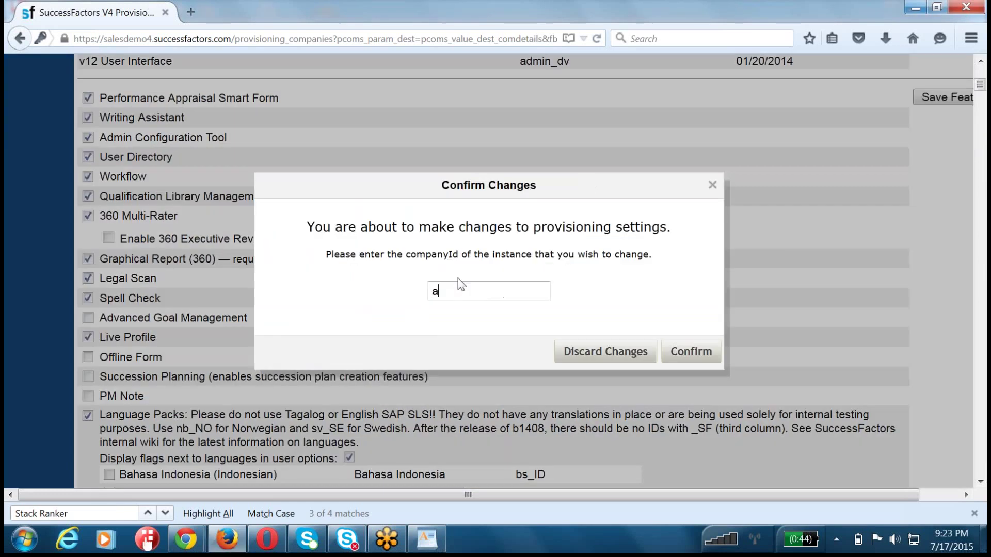
pyautogui.write('cecx3')
pyautogui.click(694, 351)
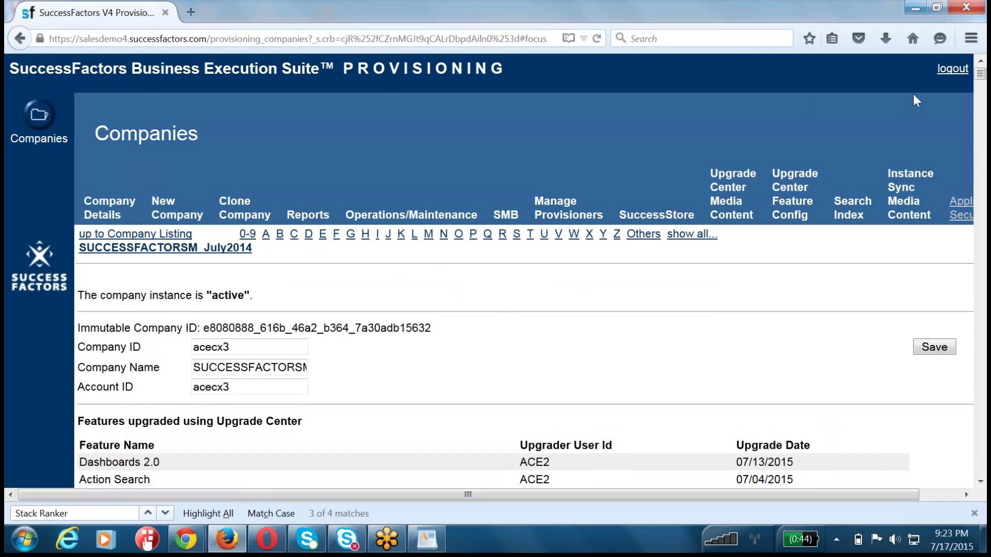
# - Change the address path to /login and load the login page
pyautogui.click(262, 39)
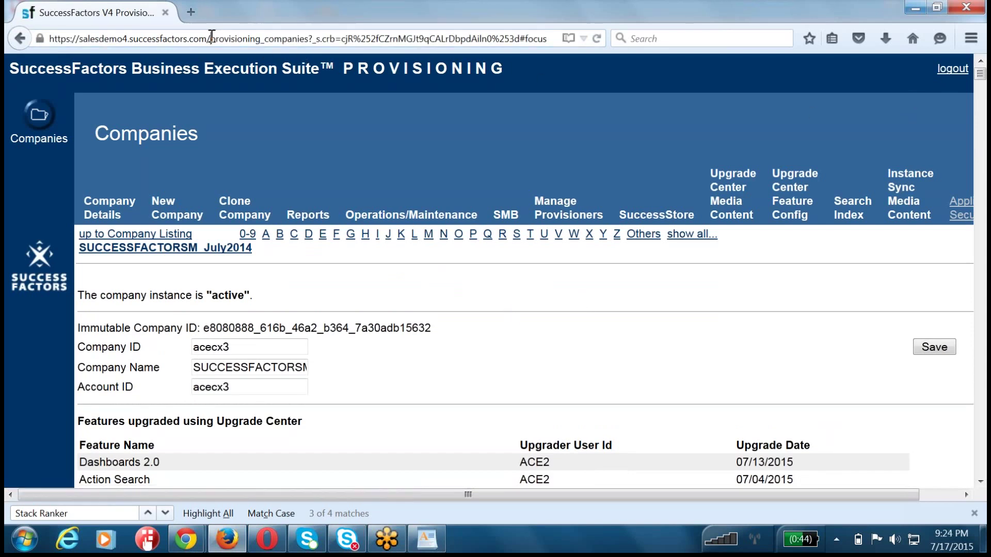
pyautogui.moveTo(212, 39); pyautogui.dragTo(547, 39)
pyautogui.write('l')
pyautogui.press('Return')
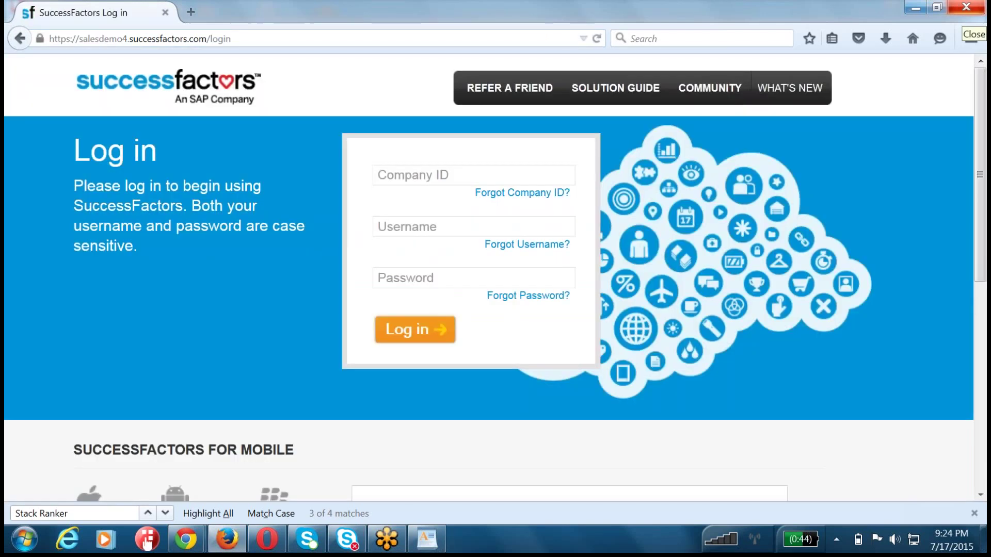
# - Sign in with the company ID, HR admin username and password, declining to remember the password
pyautogui.click(422, 174)
pyautogui.write('acec')
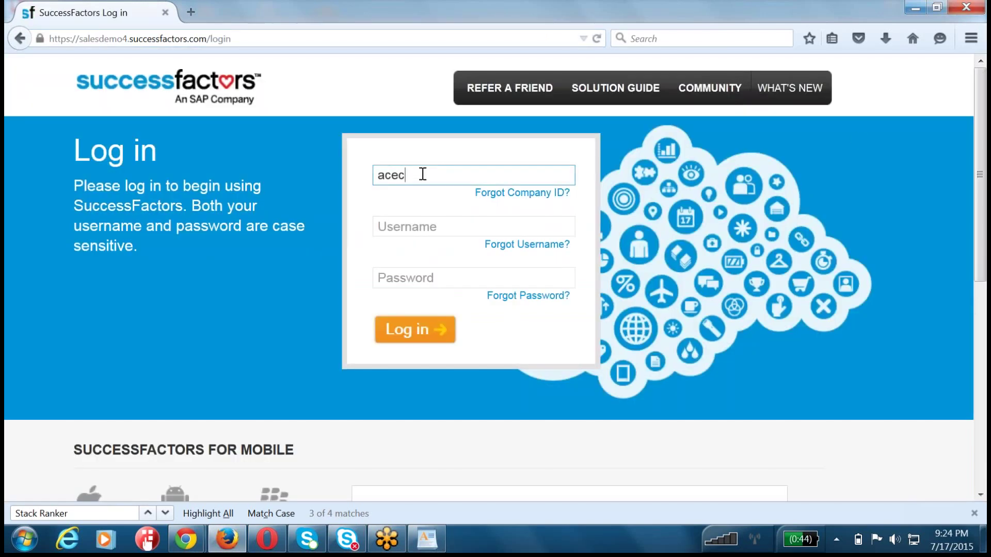
pyautogui.write('x3')
pyautogui.press('Tab')
pyautogui.write('hradmin')
pyautogui.press('Tab')
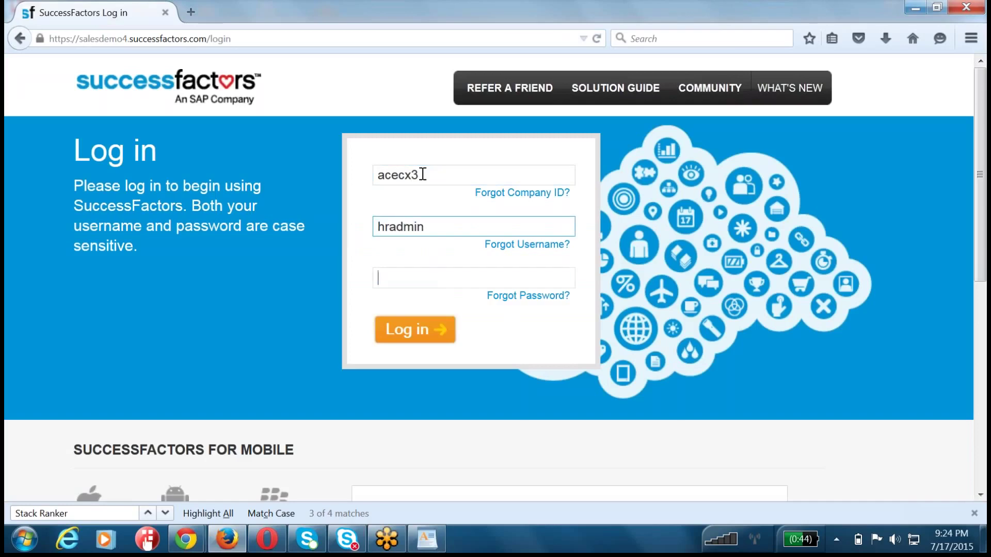
pyautogui.write('******')
pyautogui.press('Return')
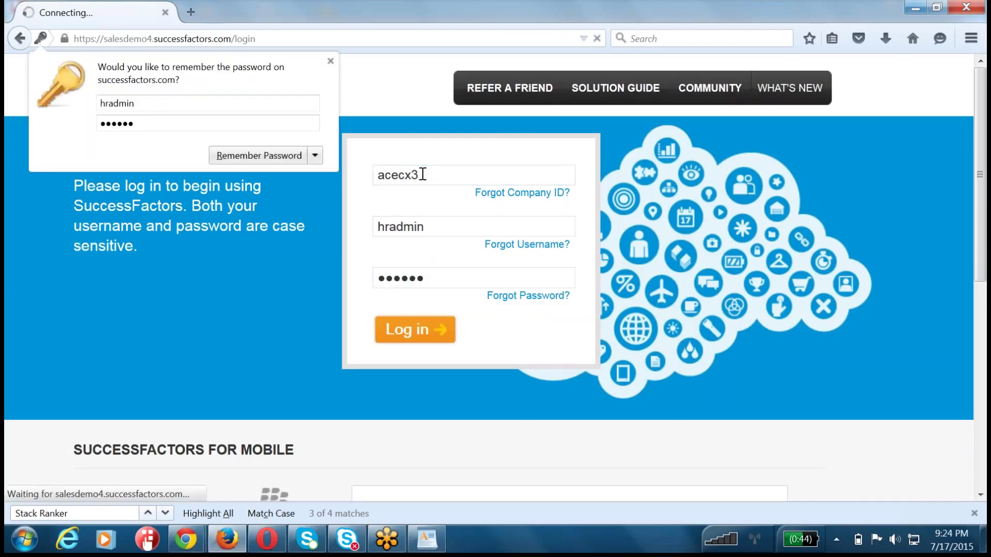
pyautogui.click(330, 61)
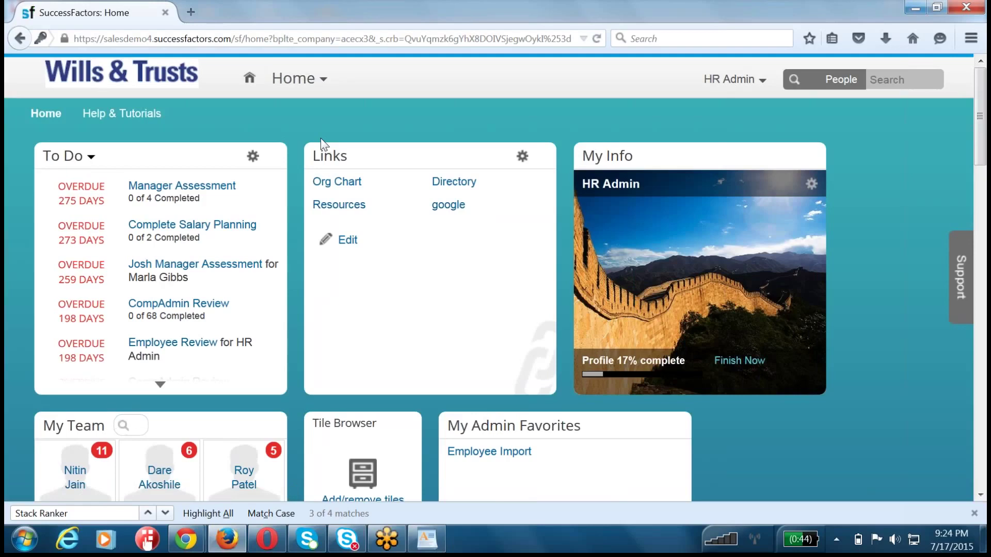
# - Go to Admin Tools > Company Settings and open Company System and Logo Settings
pyautogui.click(730, 80)
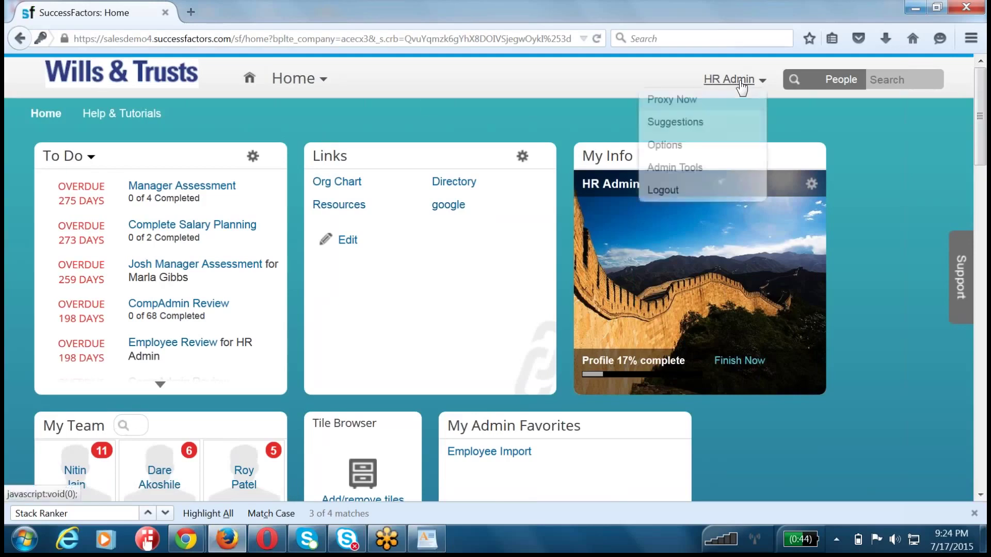
pyautogui.click(704, 168)
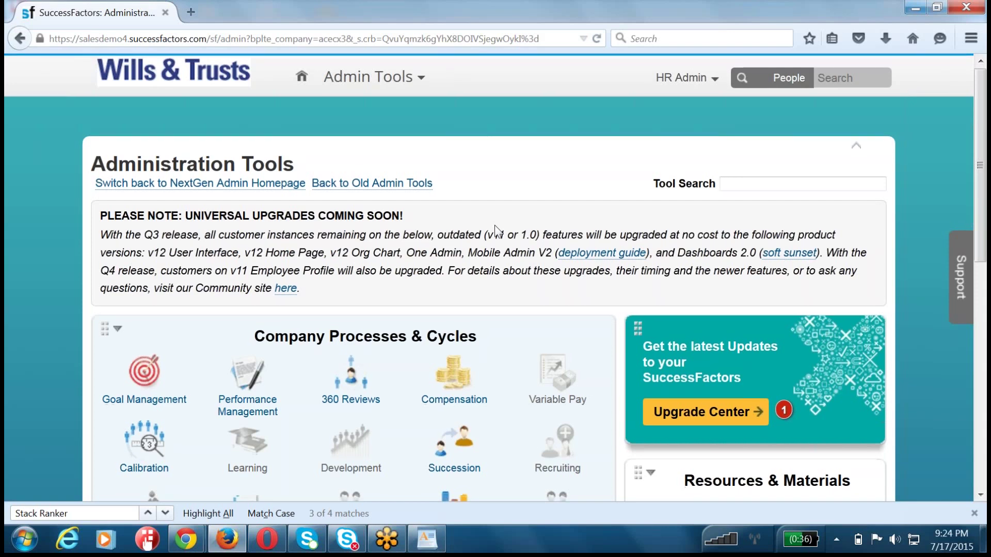
pyautogui.scroll(-3, 495, 225)
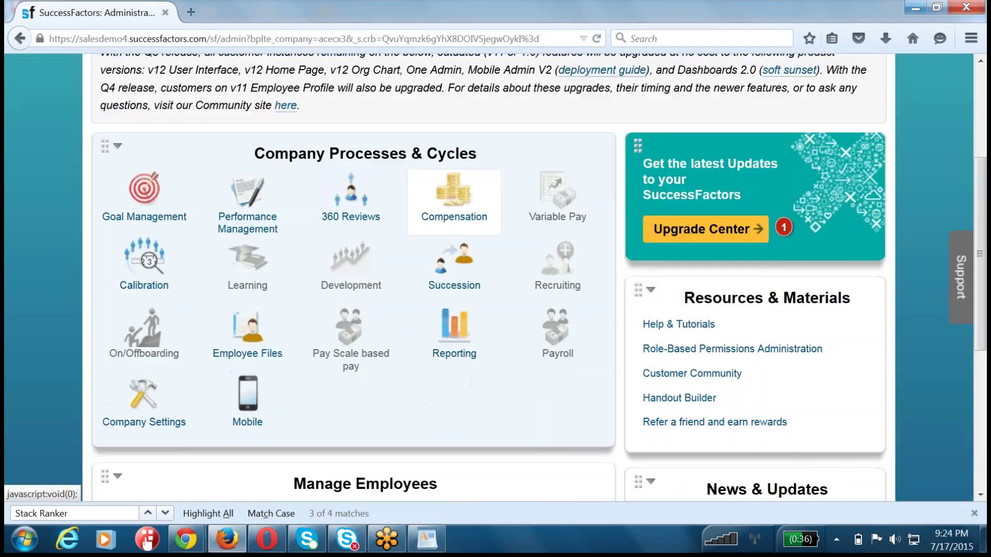
pyautogui.click(142, 392)
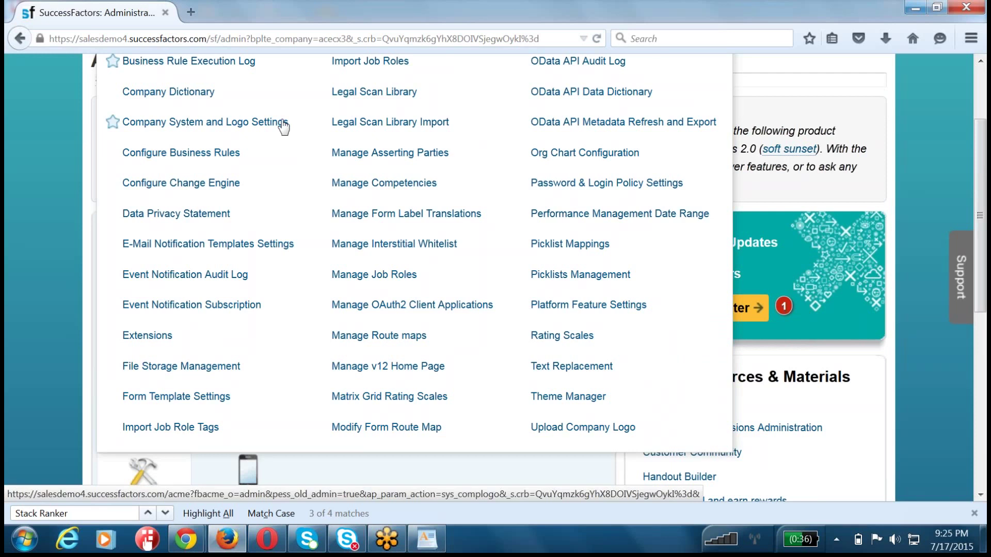
pyautogui.moveTo(307, 124); pyautogui.dragTo(116, 126)
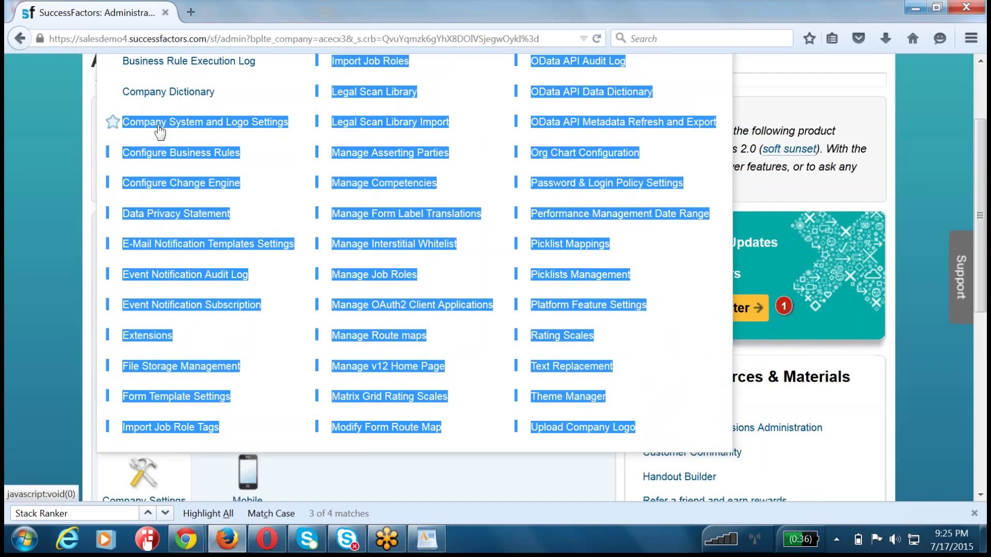
pyautogui.moveTo(305, 125); pyautogui.dragTo(126, 130)
pyautogui.click(131, 124)
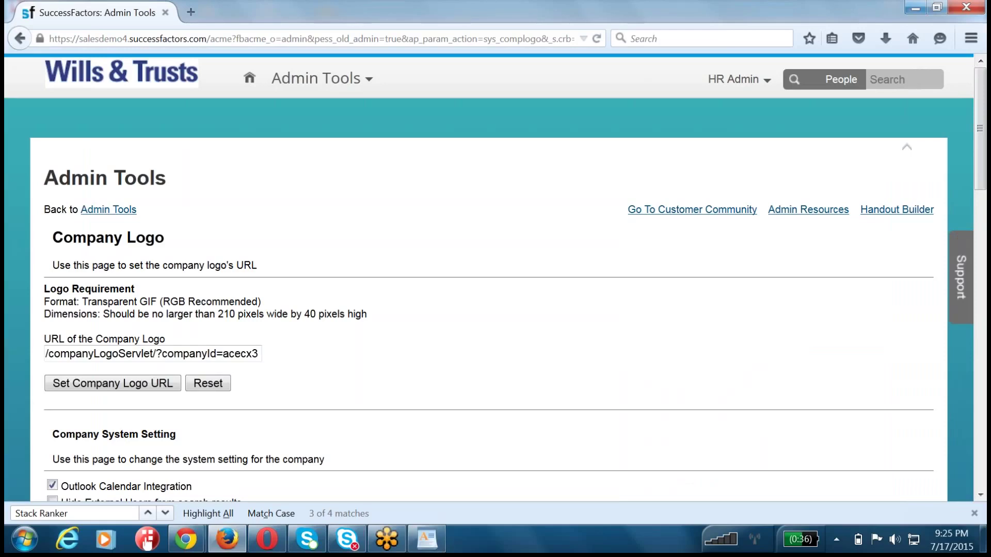
# - Set the Stack Ranker form template to 2015 June Performance Plan Tempalte and save the settings
pyautogui.scroll(-8, 137, 315)
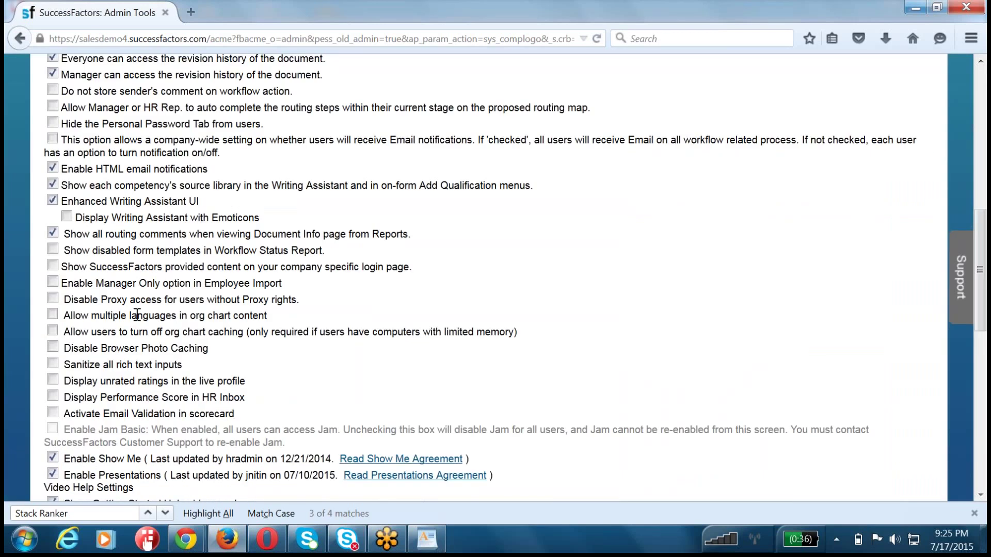
pyautogui.scroll(-5, 137, 315)
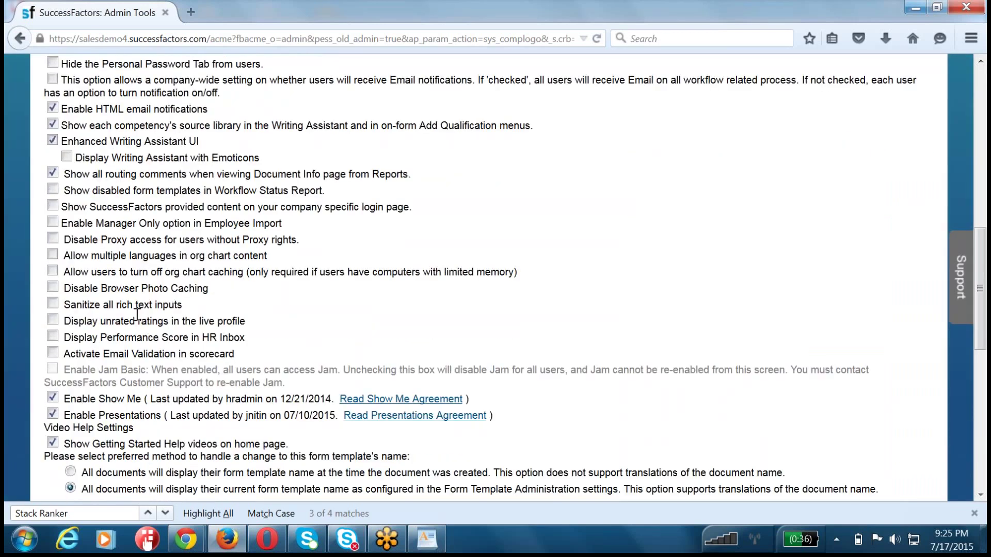
pyautogui.moveTo(70, 395); pyautogui.dragTo(245, 396)
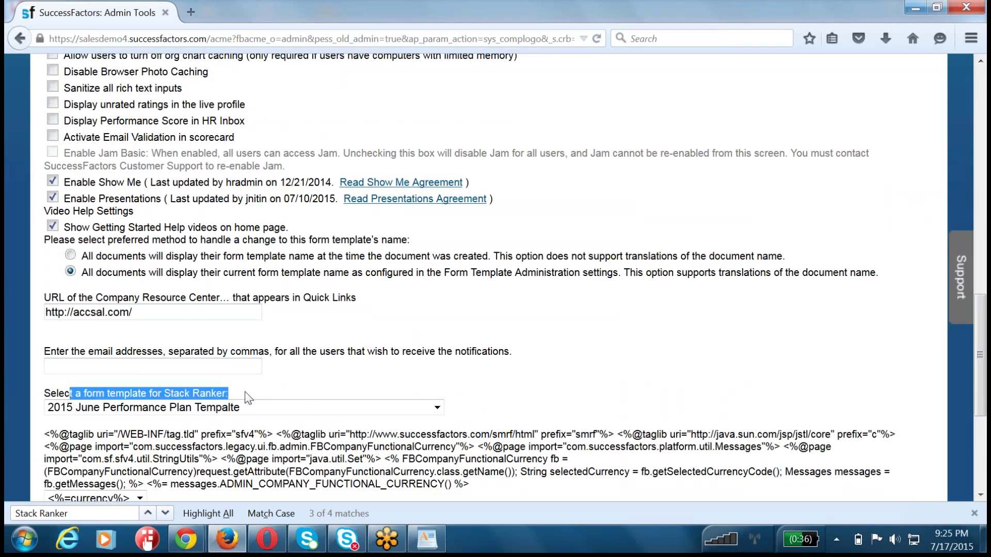
pyautogui.click(249, 411)
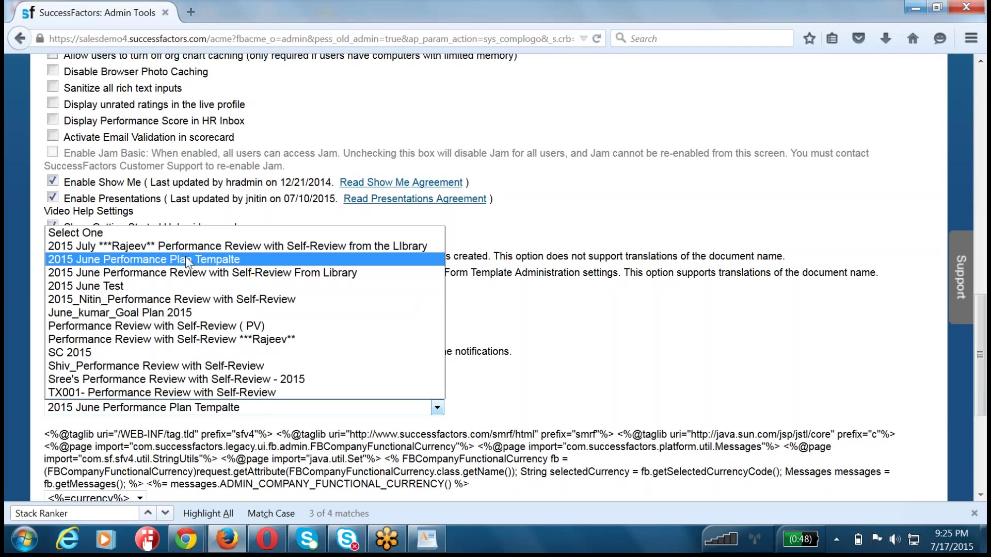
pyautogui.click(185, 258)
pyautogui.scroll(-5, 551, 325)
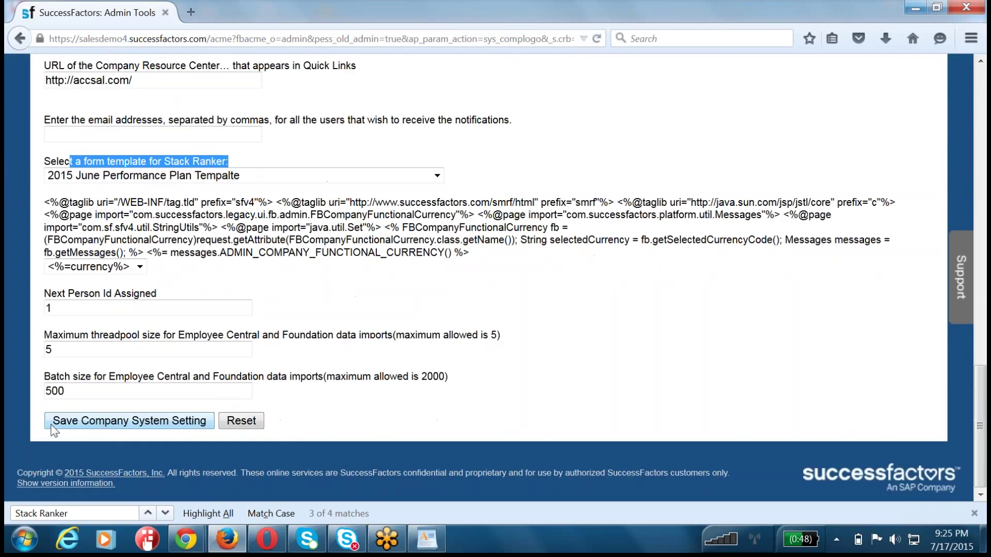
pyautogui.click(68, 423)
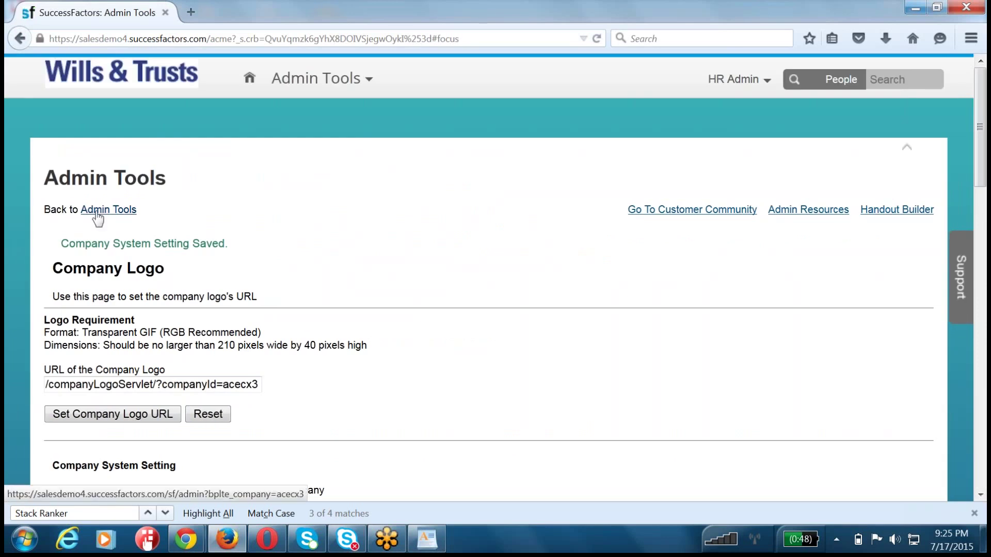
# - Log out and load the generic /login page by trimming the login address
pyautogui.click(736, 82)
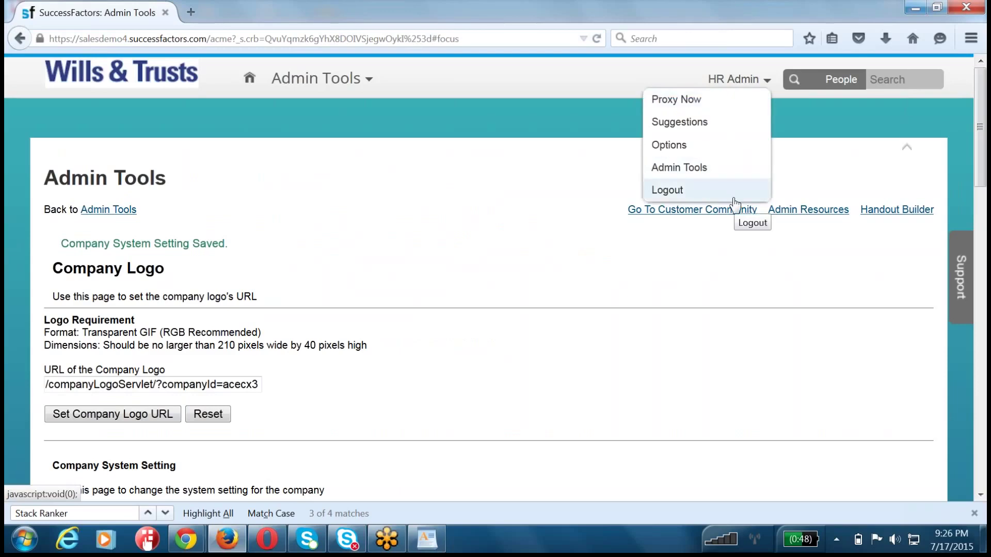
pyautogui.click(667, 190)
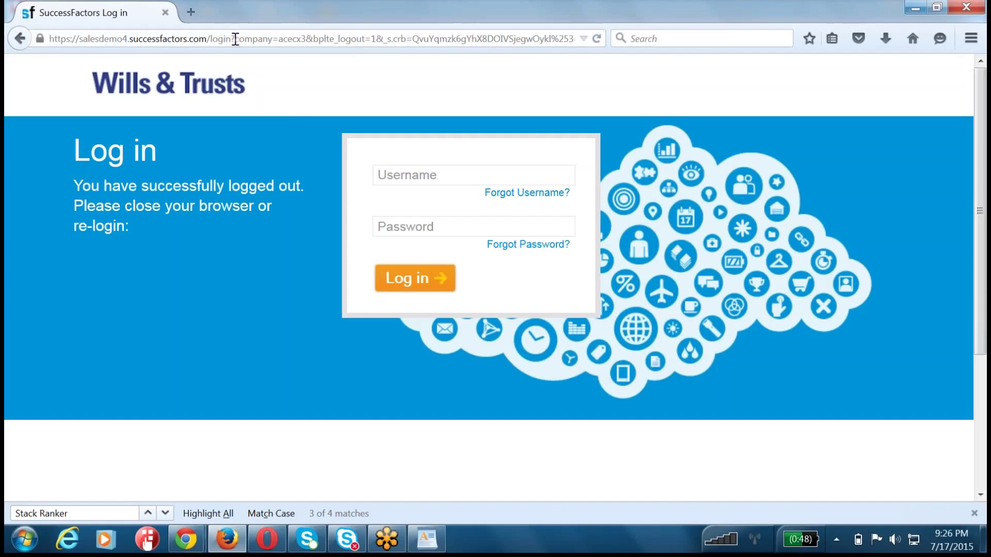
pyautogui.moveTo(230, 40); pyautogui.dragTo(576, 40)
pyautogui.press('BackSpace')
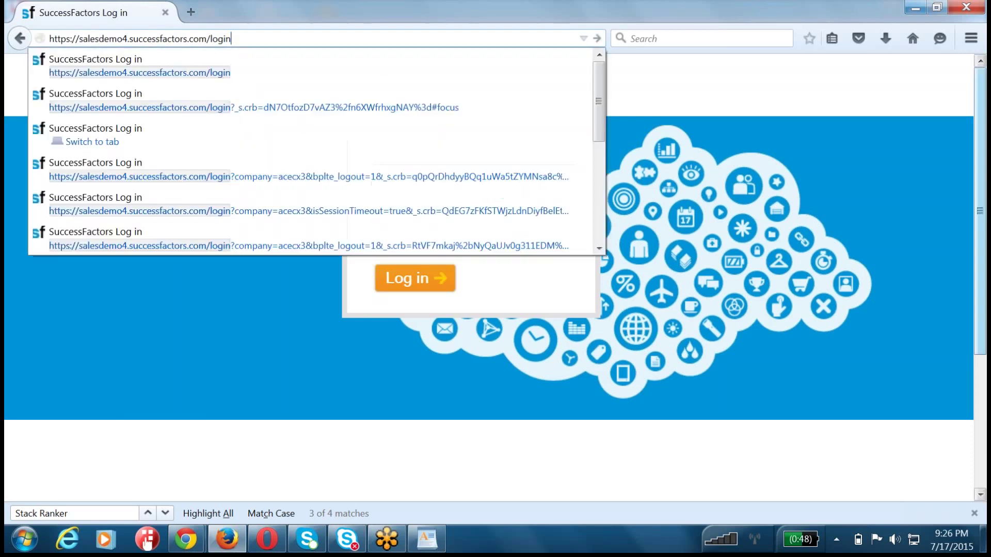
pyautogui.press('Return')
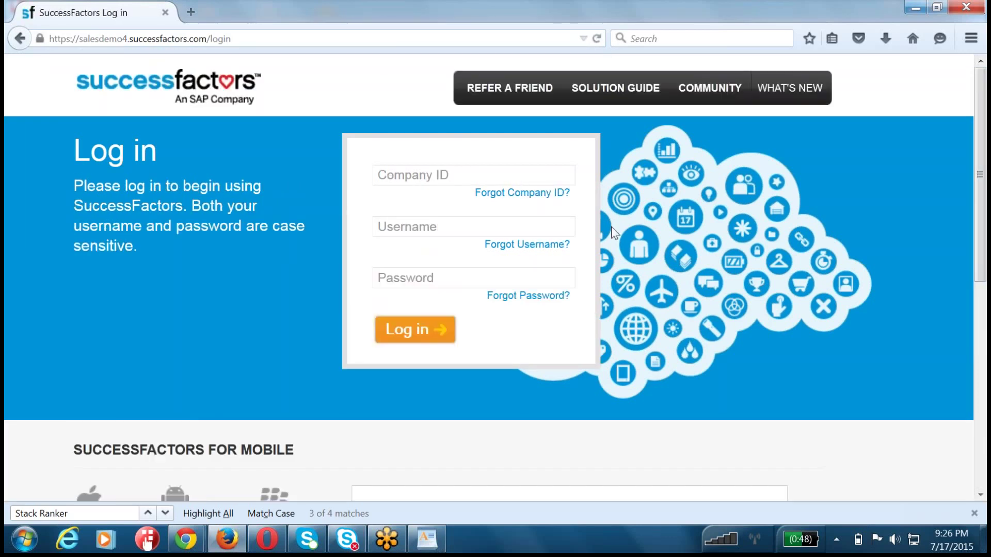
# - Sign in as the HR admin with company ID, username and password, dismissing the save-password prompt
pyautogui.click(426, 178)
pyautogui.write('acecx')
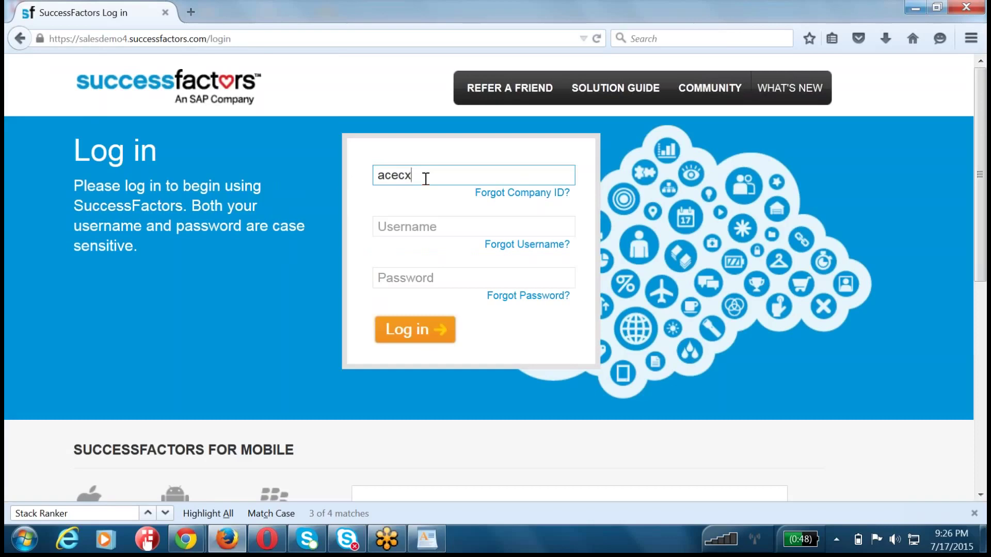
pyautogui.write('3')
pyautogui.press('Tab')
pyautogui.write('hradmin')
pyautogui.press('Tab')
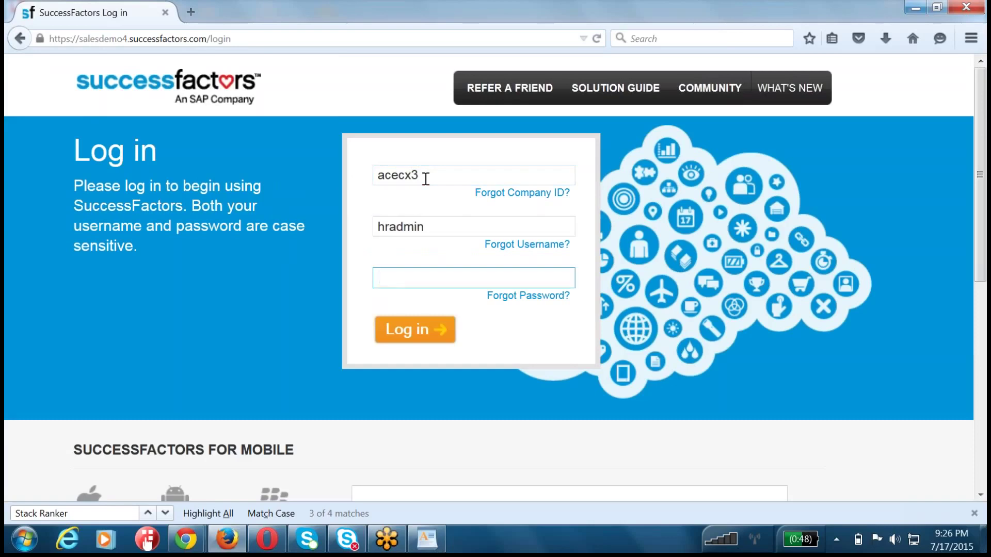
pyautogui.write('******')
pyautogui.press('Return')
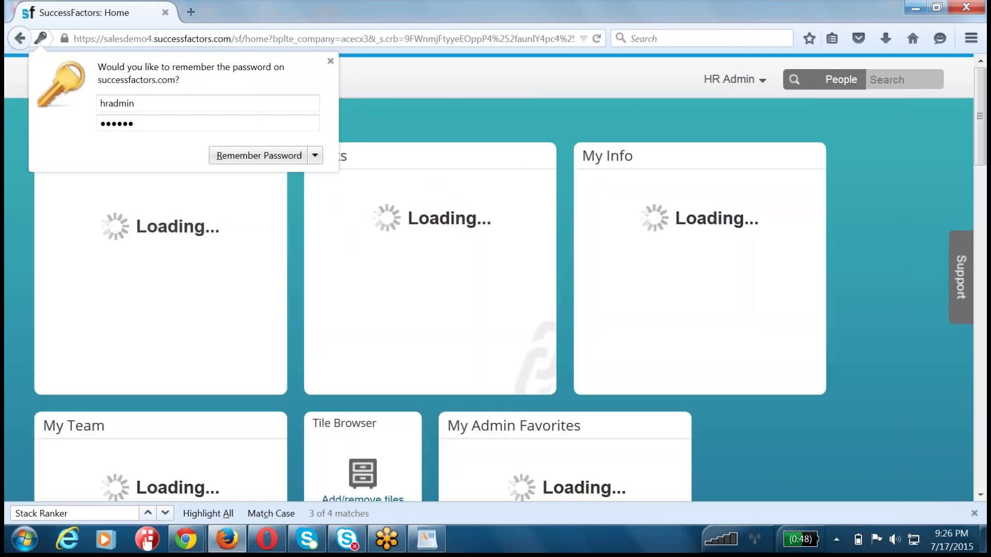
pyautogui.click(639, 107)
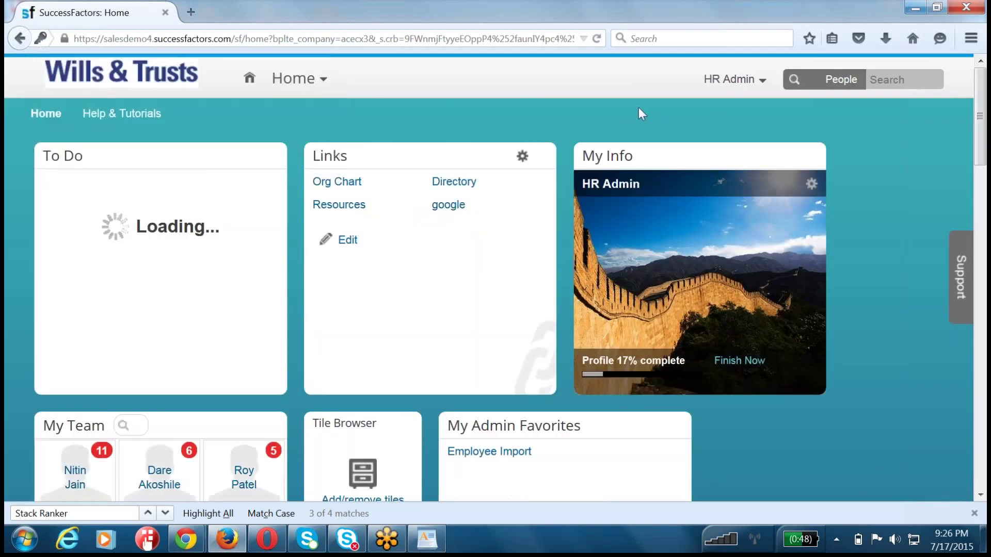
# - Go to Admin Tools > Performance Management > Launch Forms
pyautogui.click(294, 78)
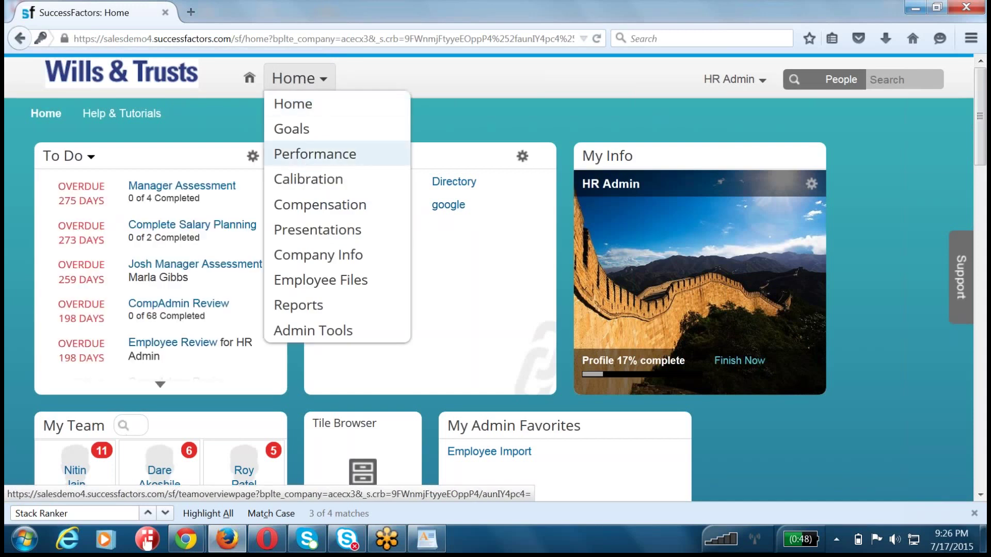
pyautogui.click(719, 85)
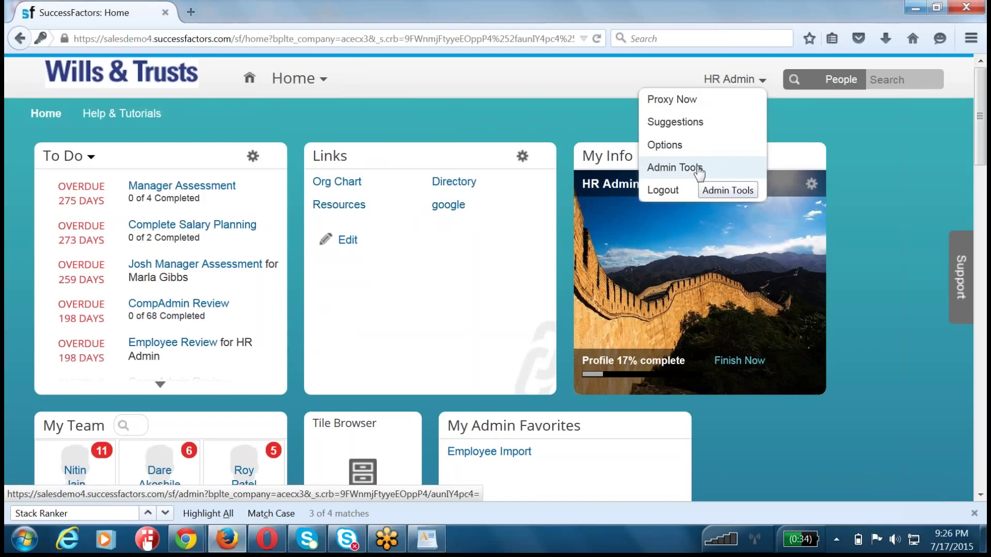
pyautogui.click(699, 170)
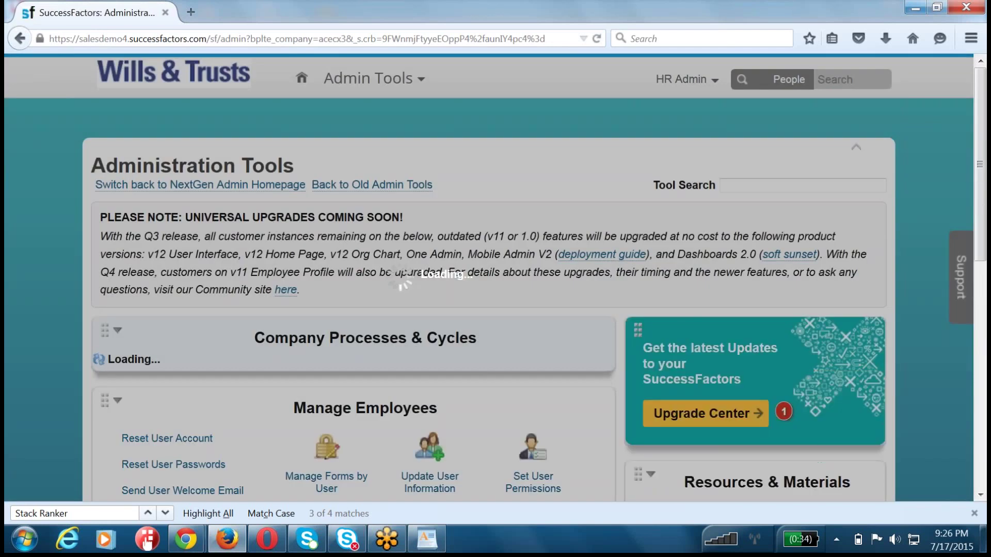
pyautogui.scroll(-3, 384, 321)
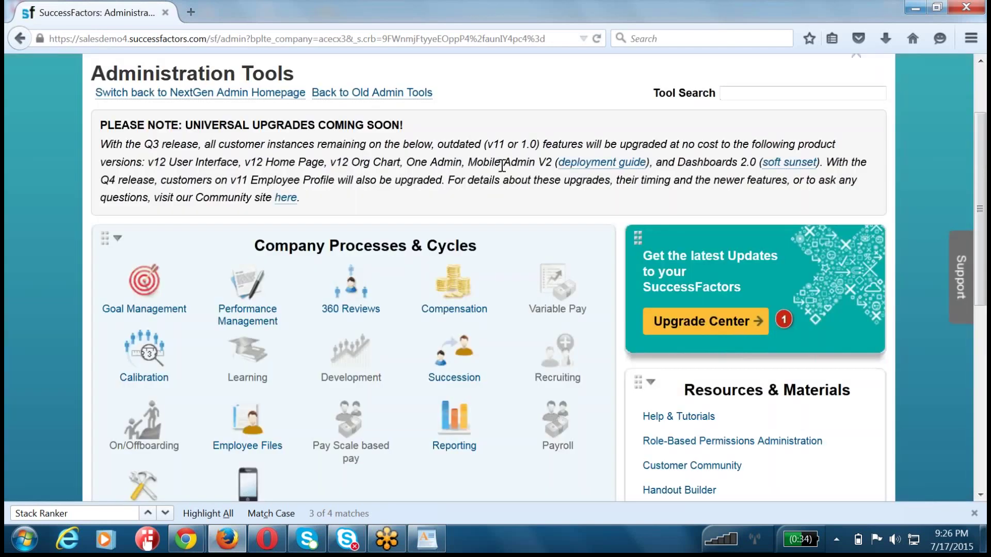
pyautogui.click(246, 289)
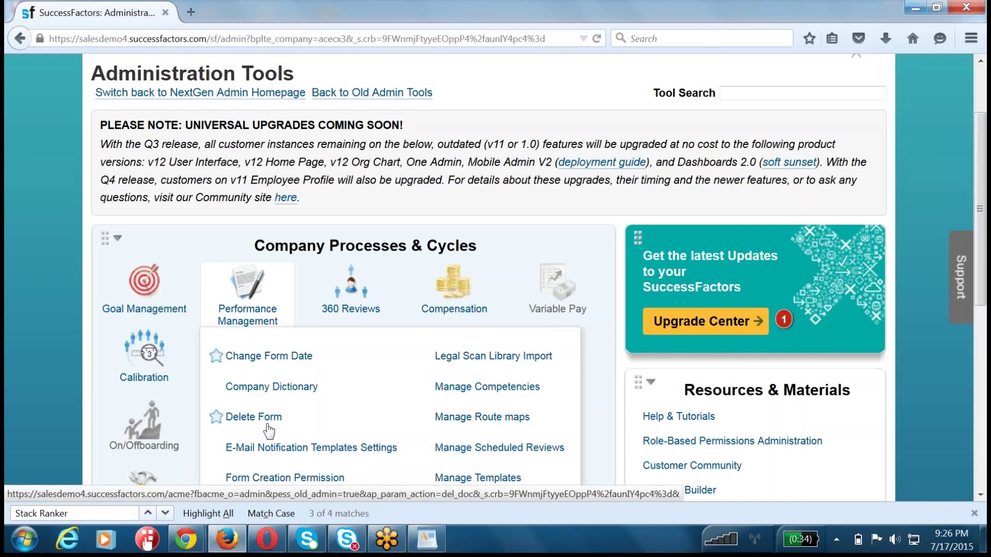
pyautogui.scroll(-3, 267, 430)
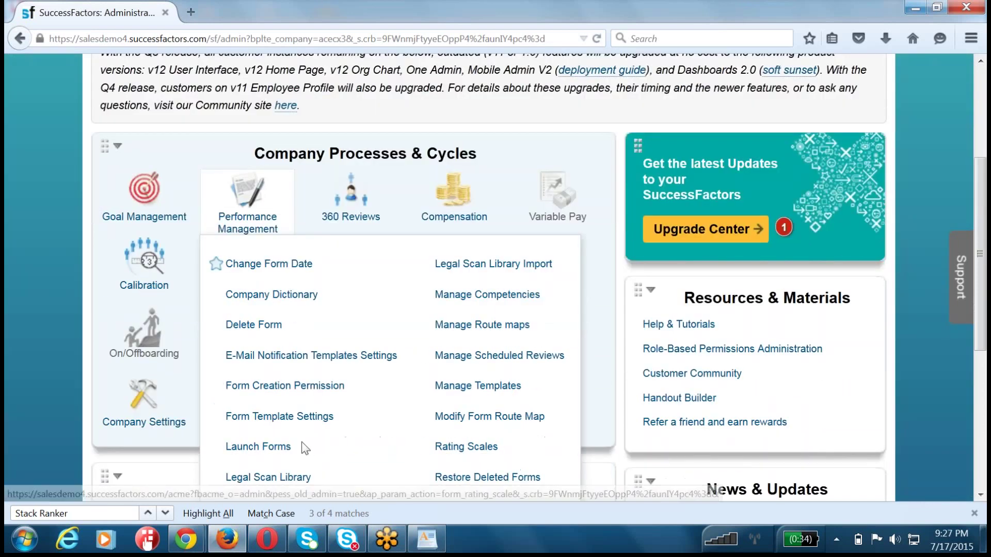
pyautogui.click(258, 447)
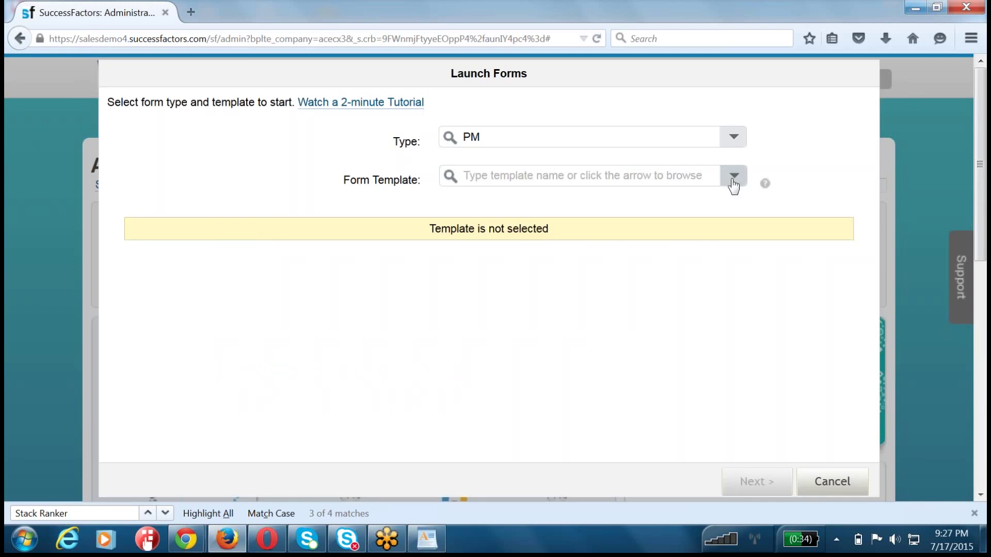
# - Choose the 2015 June Performance Plan Tempalte template with a custom 2015 review period
pyautogui.click(734, 176)
pyautogui.click(525, 214)
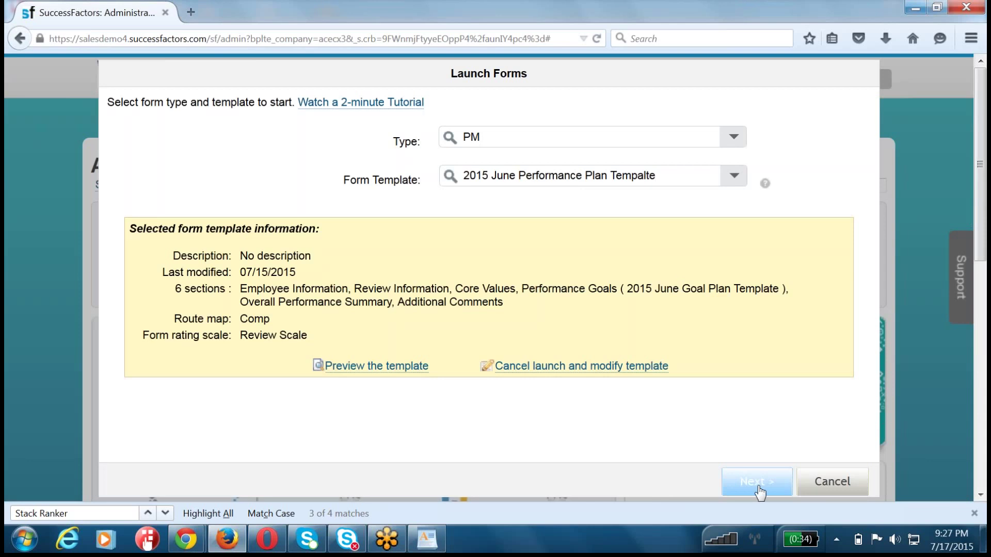
pyautogui.click(757, 484)
pyautogui.click(758, 490)
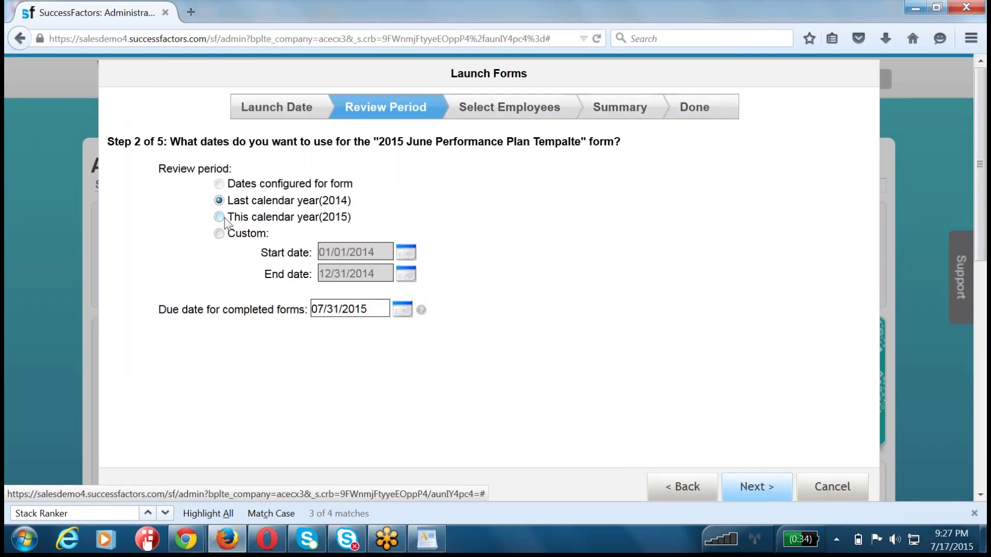
pyautogui.click(219, 233)
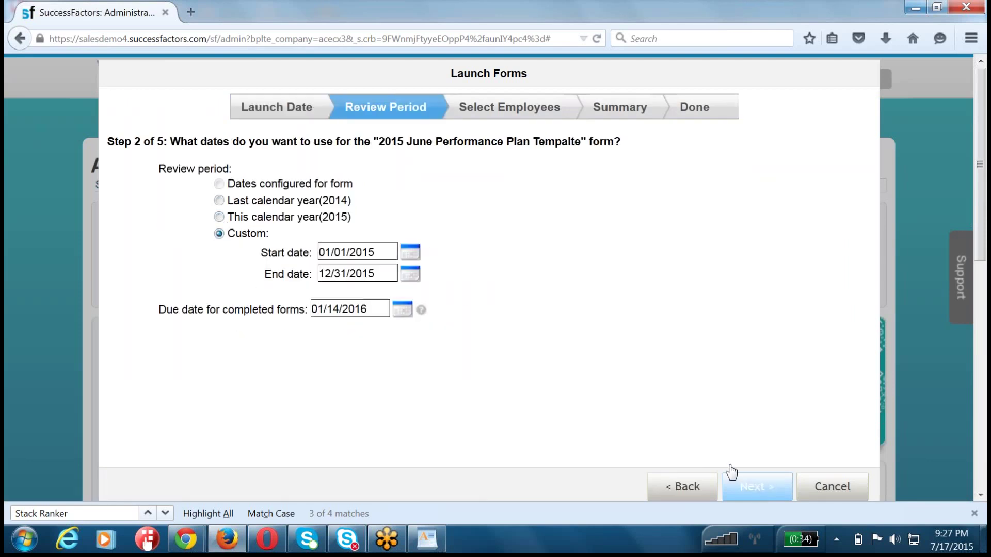
pyautogui.click(744, 485)
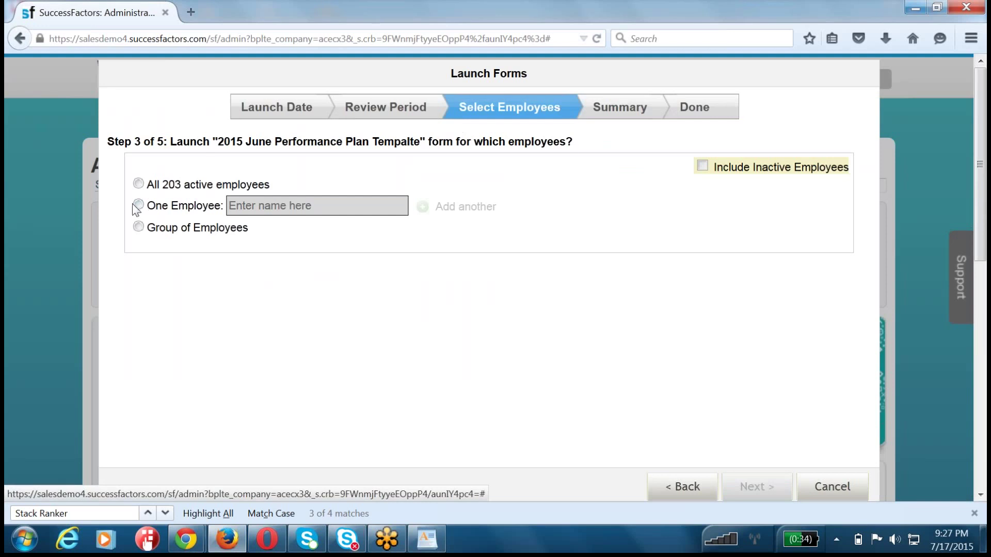
# - Target all 203 active employees, launch and confirm the form, then close the wizard
pyautogui.click(167, 205)
pyautogui.click(277, 204)
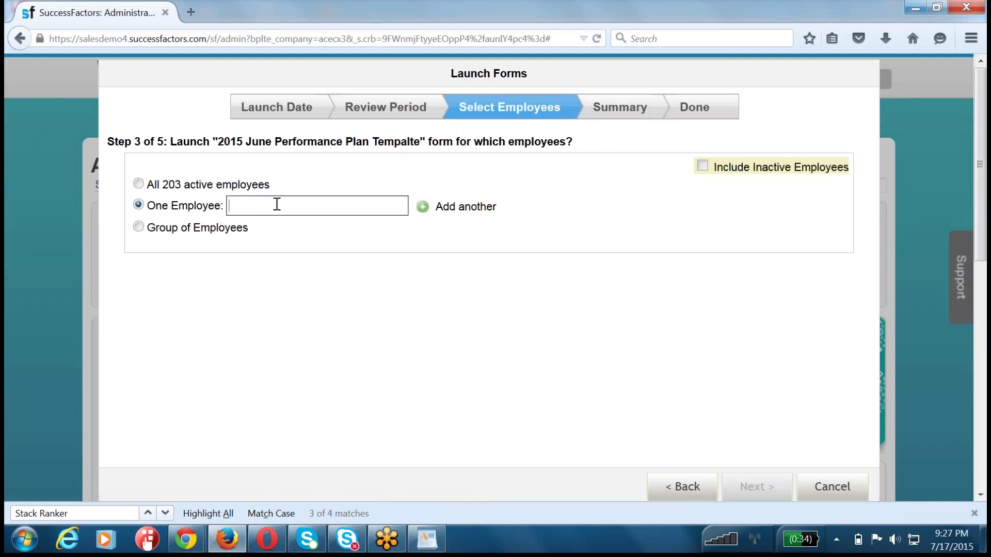
pyautogui.write('larry')
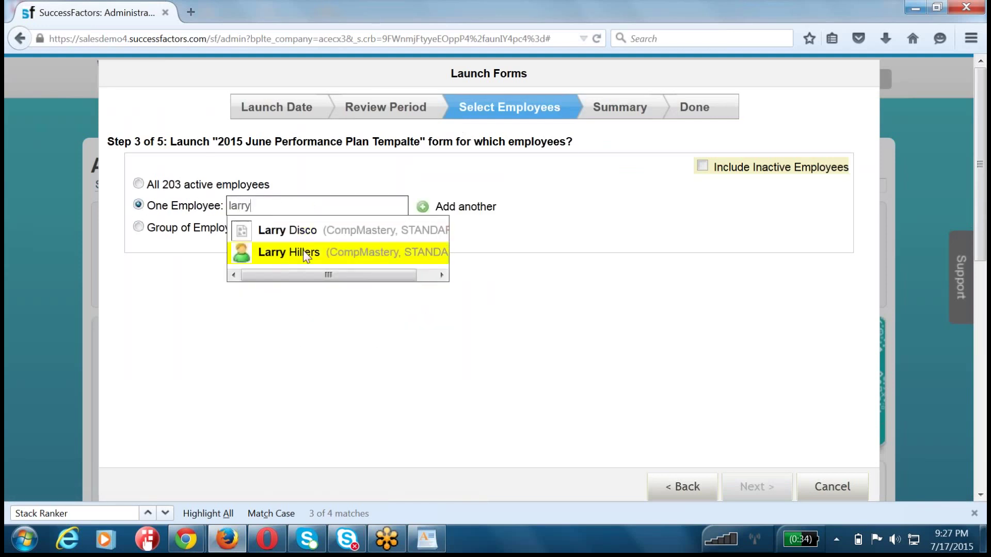
pyautogui.click(305, 255)
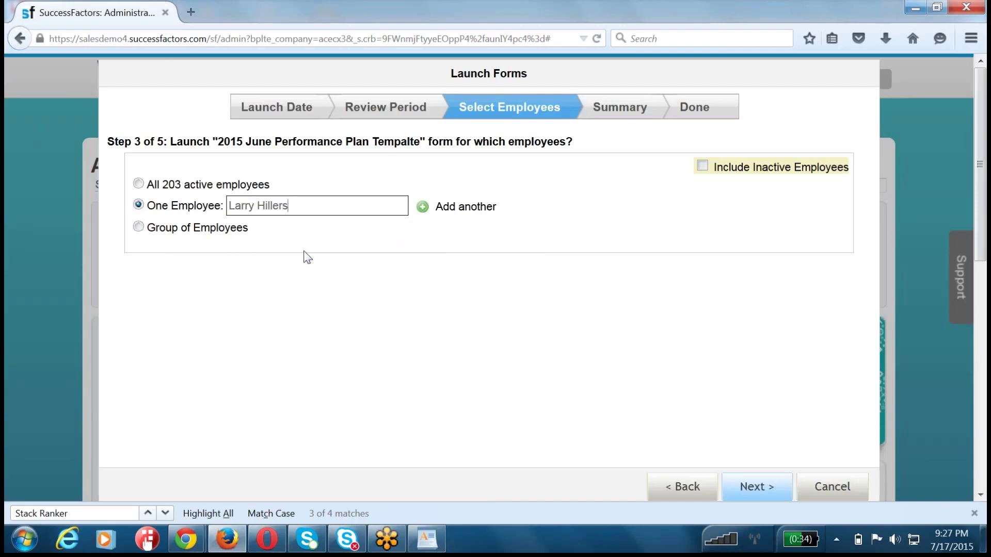
pyautogui.tripleClick(330, 205)
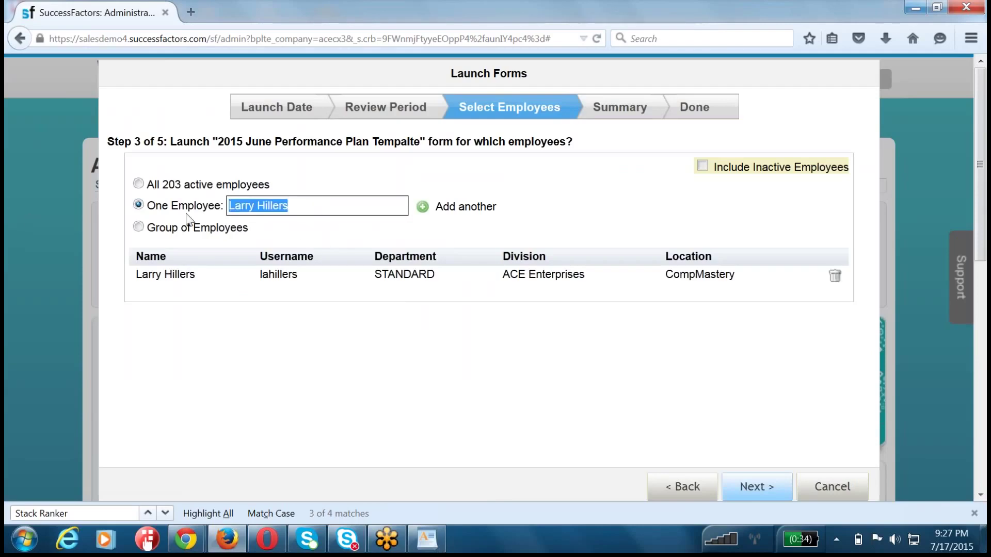
pyautogui.click(138, 184)
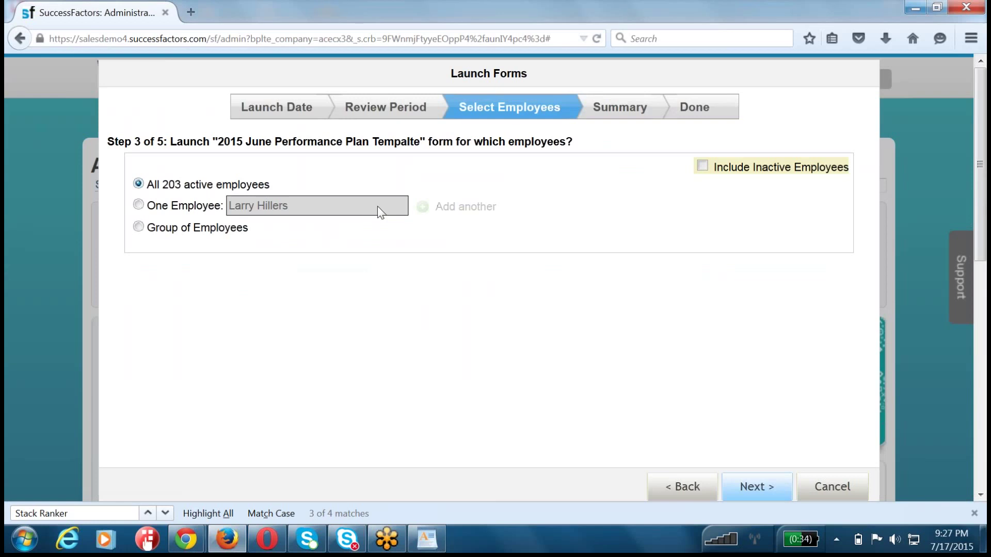
pyautogui.click(744, 489)
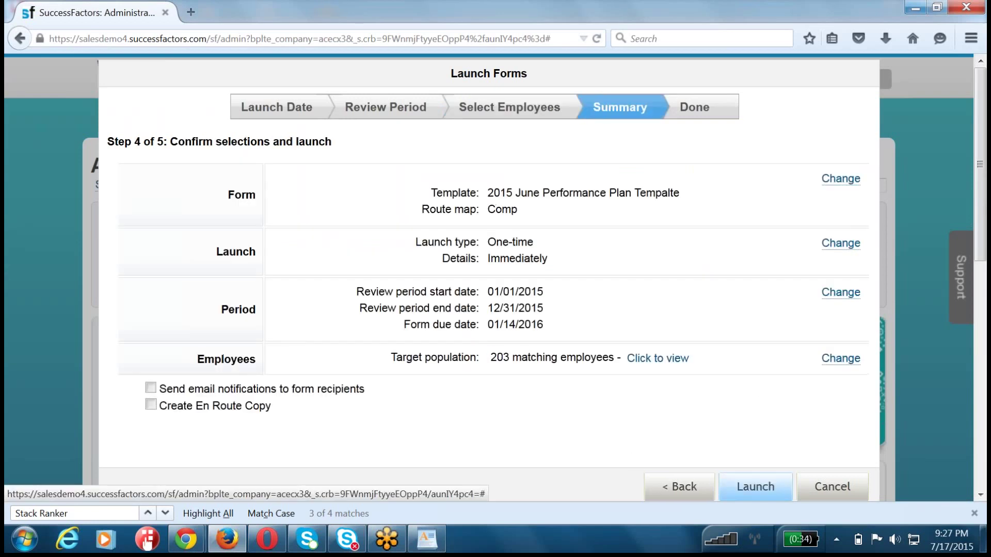
pyautogui.click(757, 486)
pyautogui.click(589, 357)
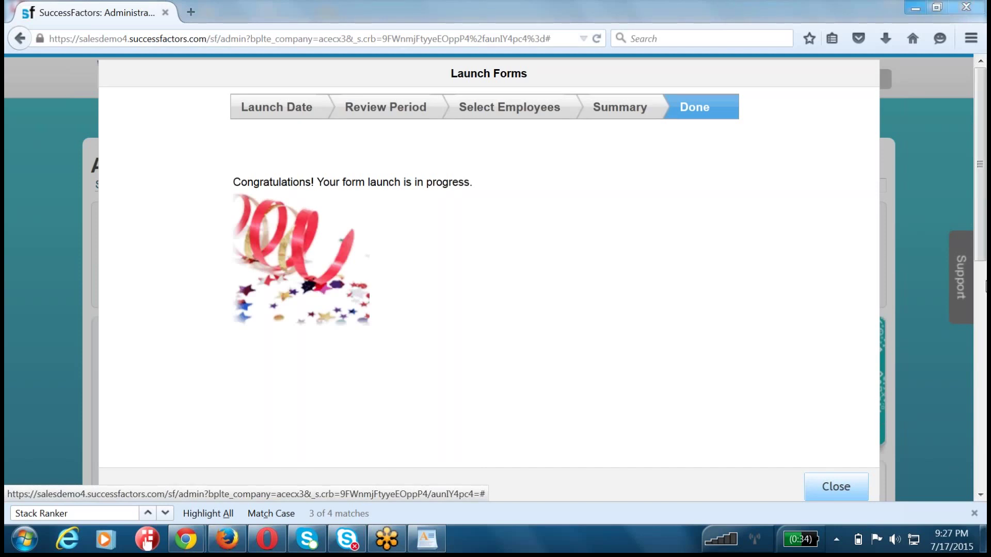
pyautogui.click(844, 489)
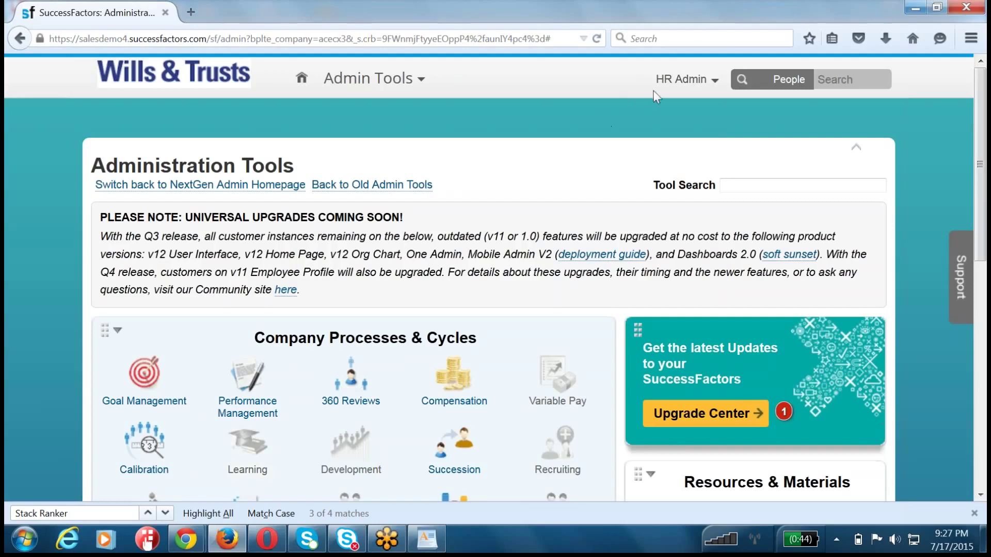
# - Log out of SuccessFactors and reload the plain /login page
pyautogui.click(711, 81)
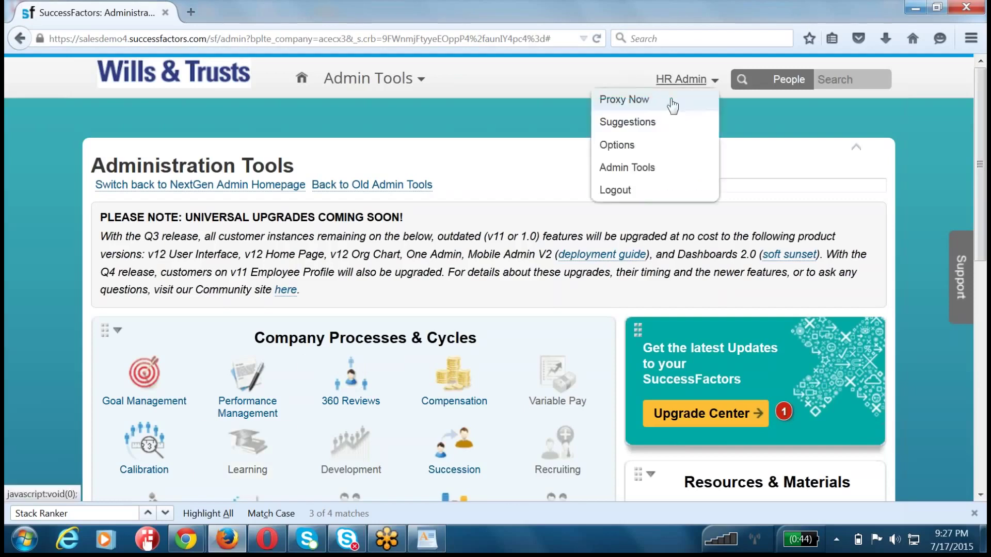
pyautogui.click(642, 191)
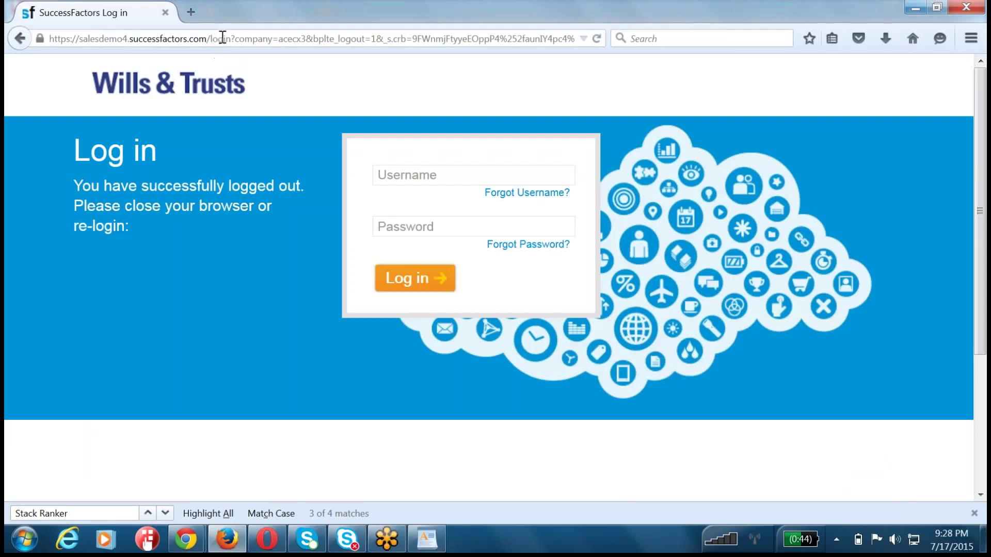
pyautogui.moveTo(231, 39); pyautogui.dragTo(575, 39)
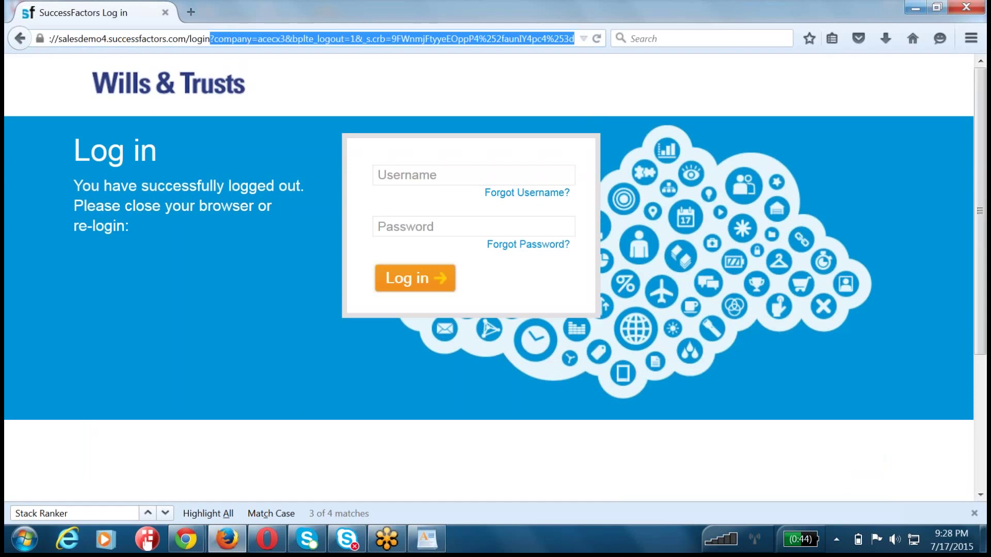
pyautogui.press('Delete')
pyautogui.press('Return')
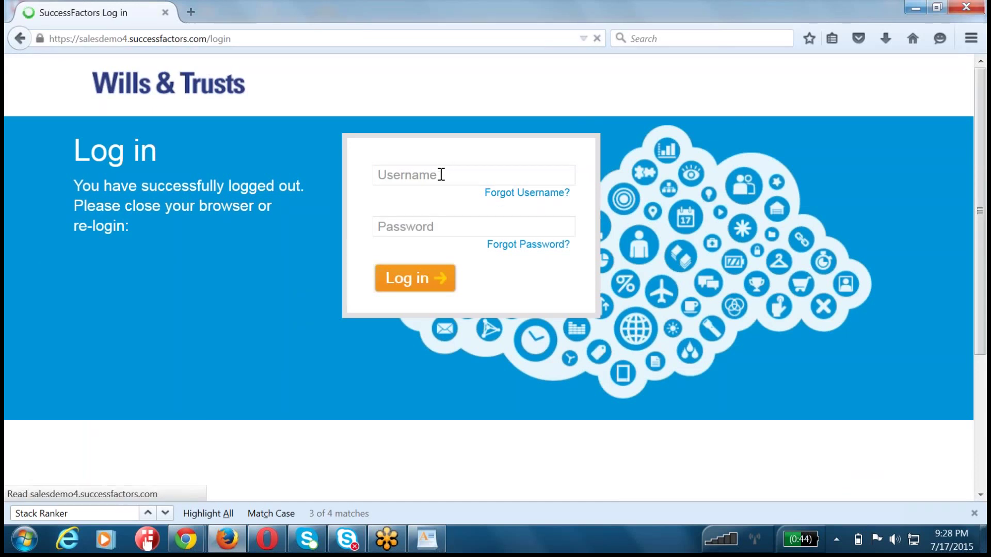
# - Log back in as the HR admin with company ID, username and password, dismissing the save-password prompt
pyautogui.click(442, 175)
pyautogui.press('Tab')
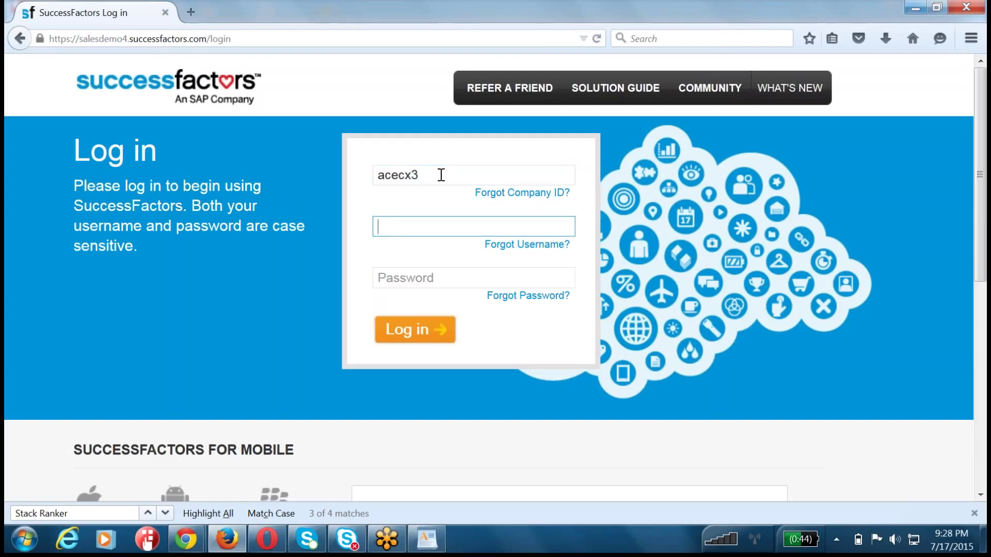
pyautogui.press('Tab')
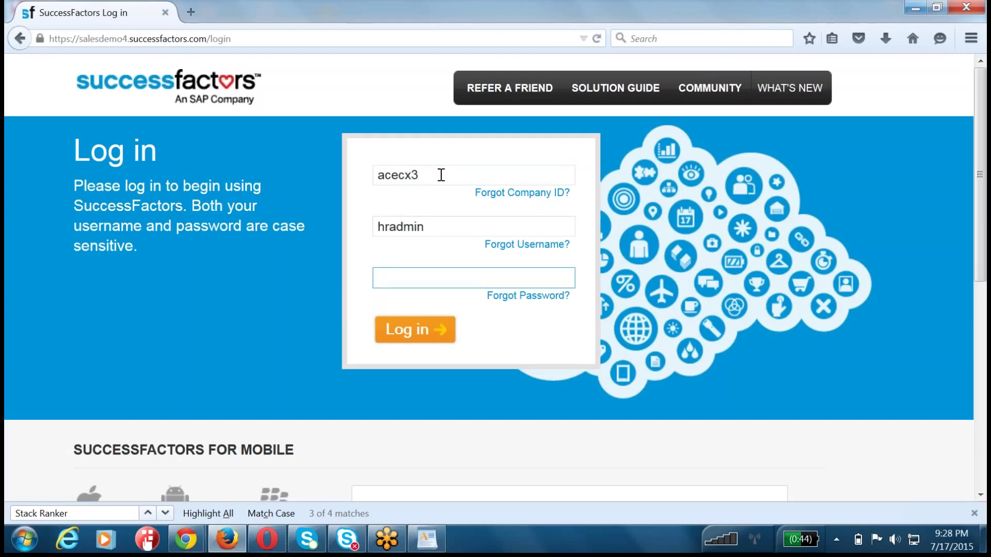
pyautogui.click(416, 331)
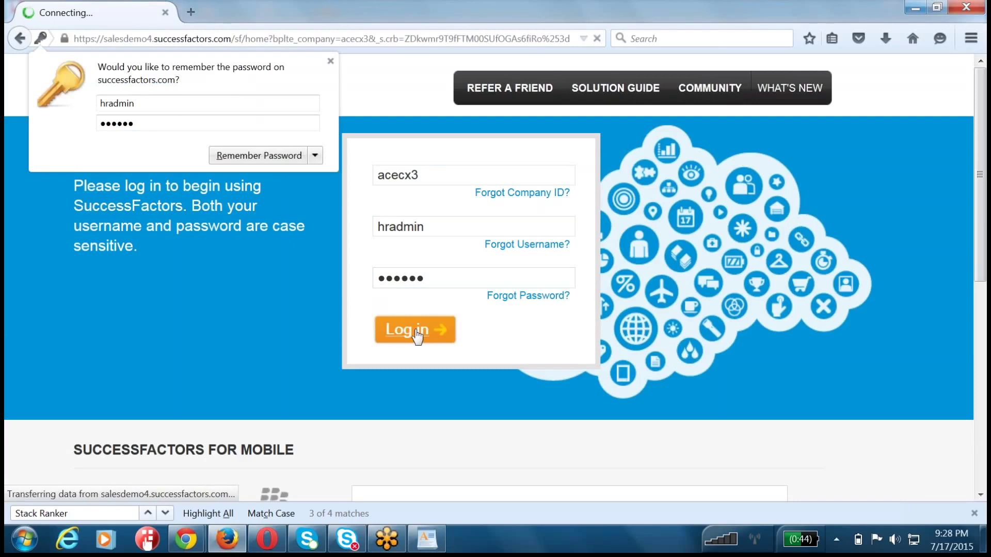
pyautogui.click(239, 336)
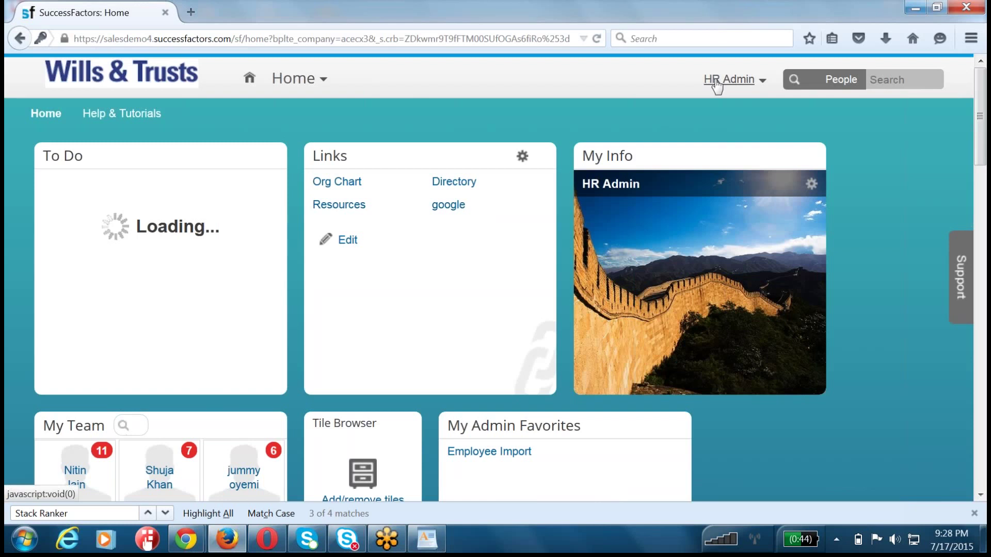
# - Proxy as the VP of Finance employee picked from the Select Target User suggestions
pyautogui.click(716, 83)
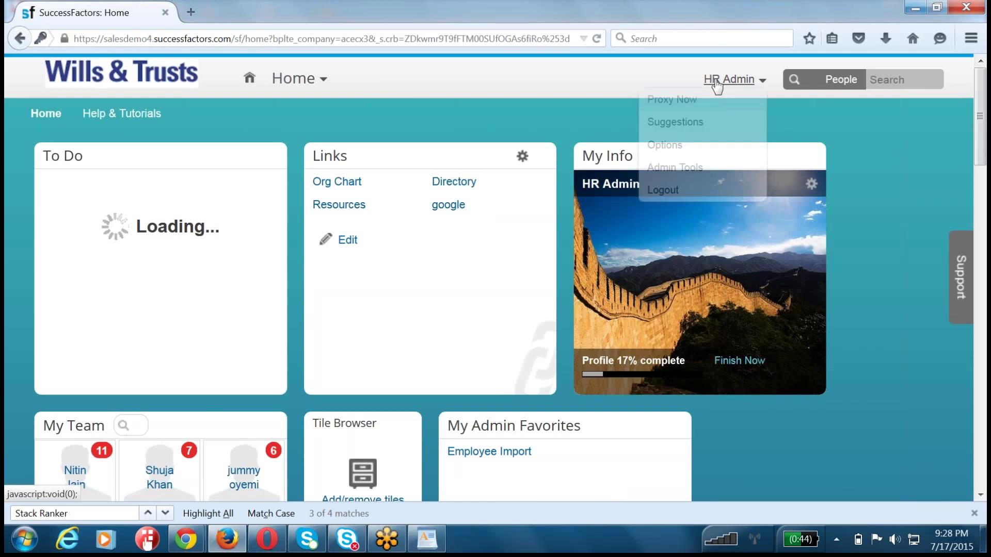
pyautogui.click(672, 99)
pyautogui.write('larry')
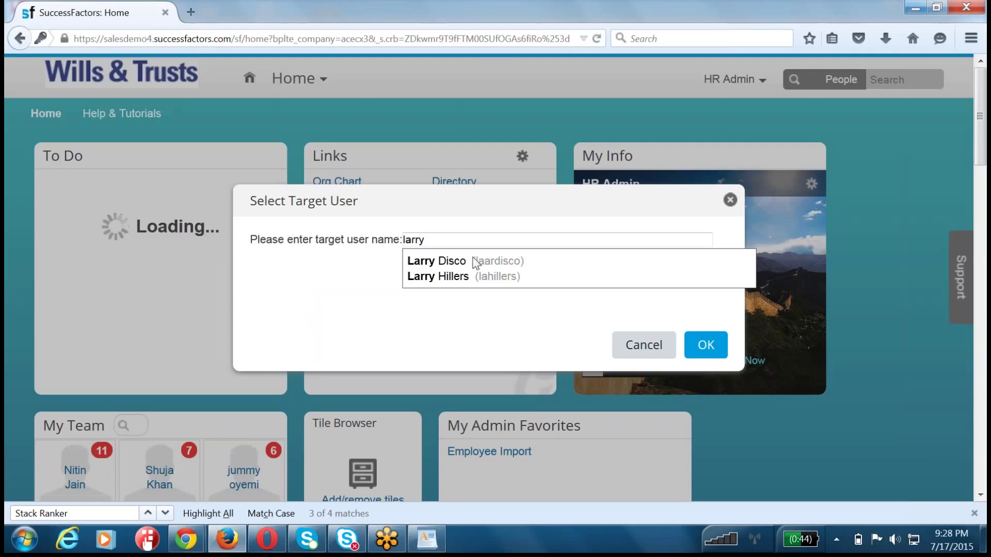
pyautogui.click(462, 277)
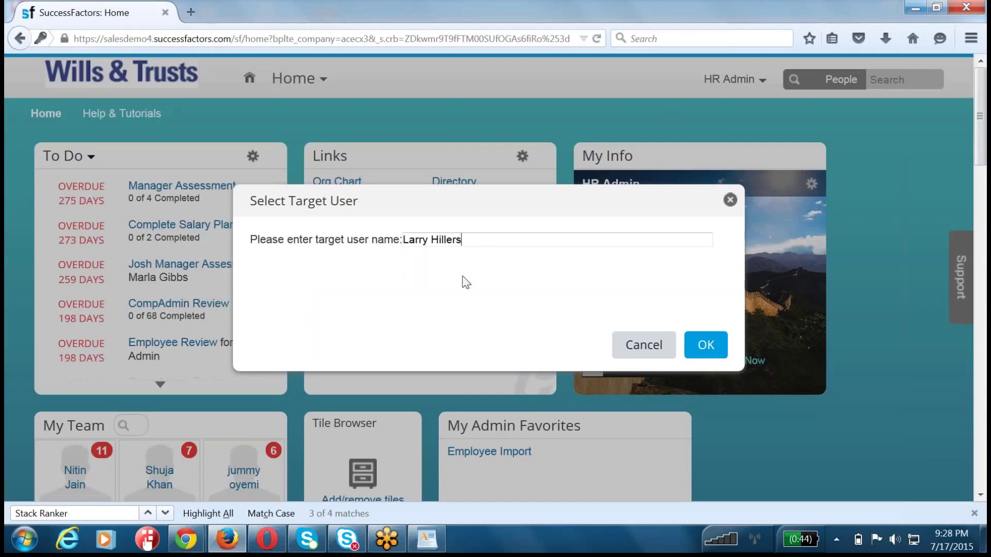
pyautogui.click(702, 344)
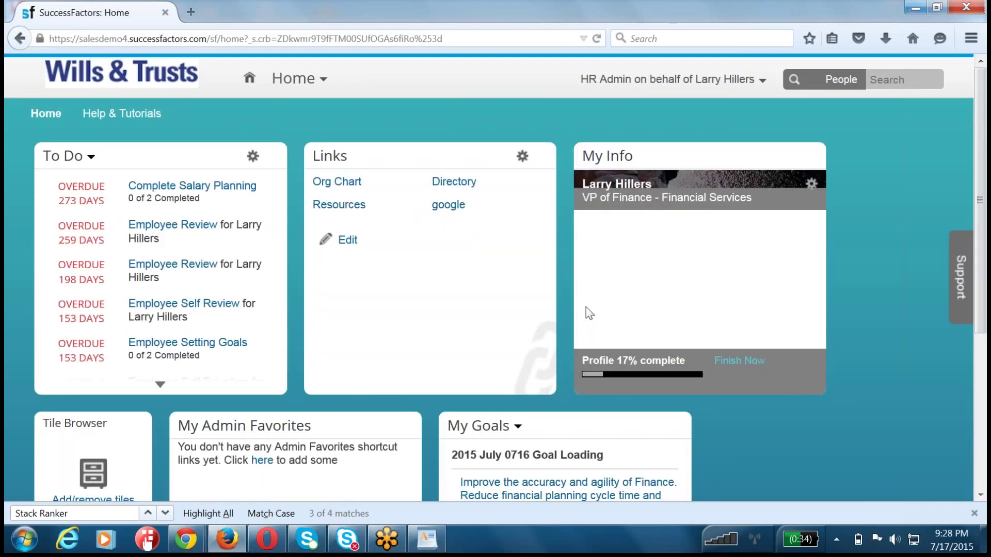
# - Switch to Performance and open the employee's 2015 June Performance Plan form from My Forms
pyautogui.click(292, 79)
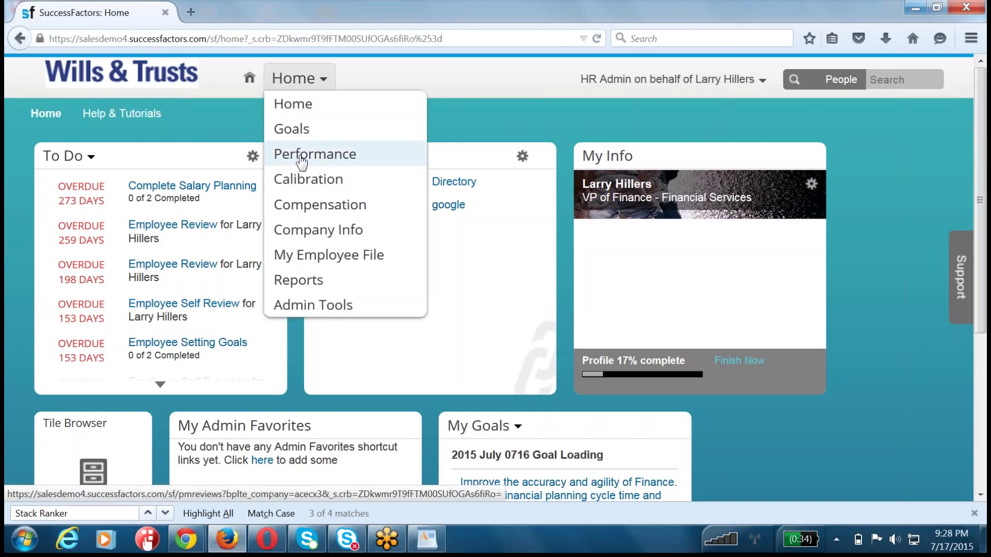
pyautogui.click(298, 155)
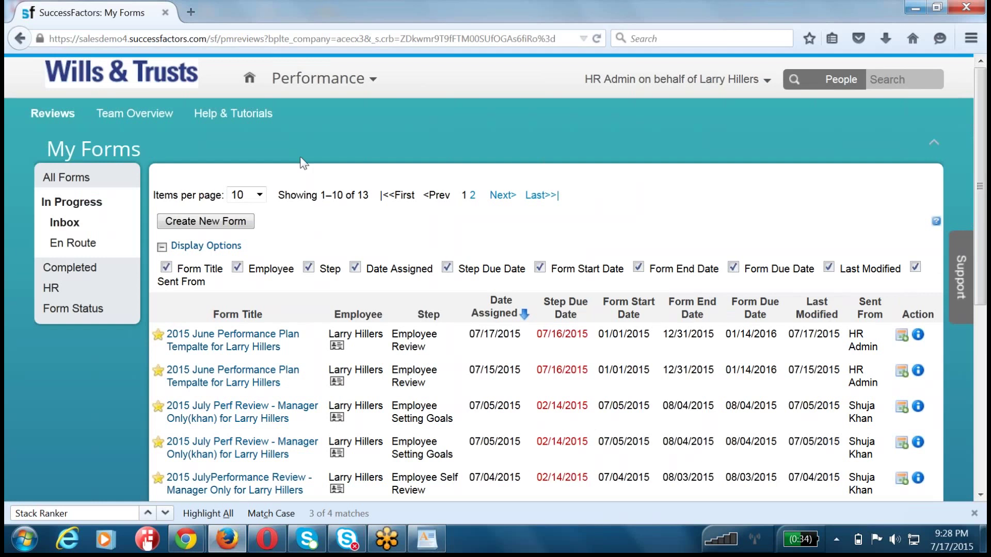
pyautogui.moveTo(475, 334); pyautogui.dragTo(520, 334)
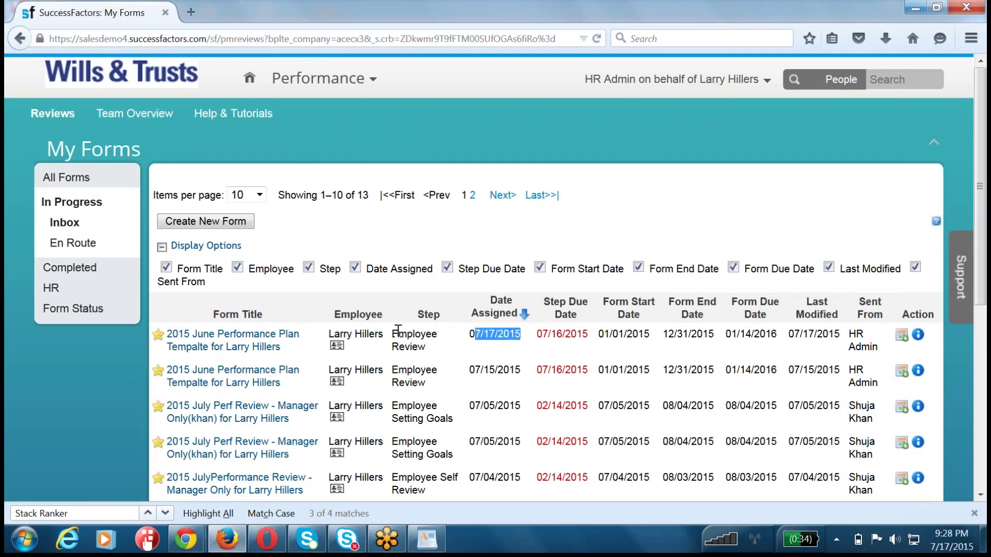
pyautogui.click(214, 342)
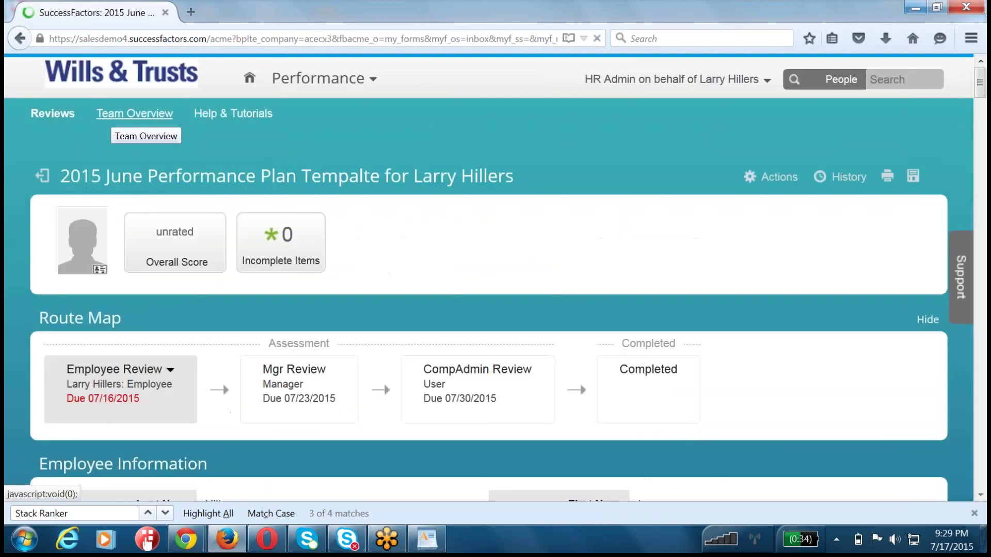
pyautogui.scroll(-10, 184, 214)
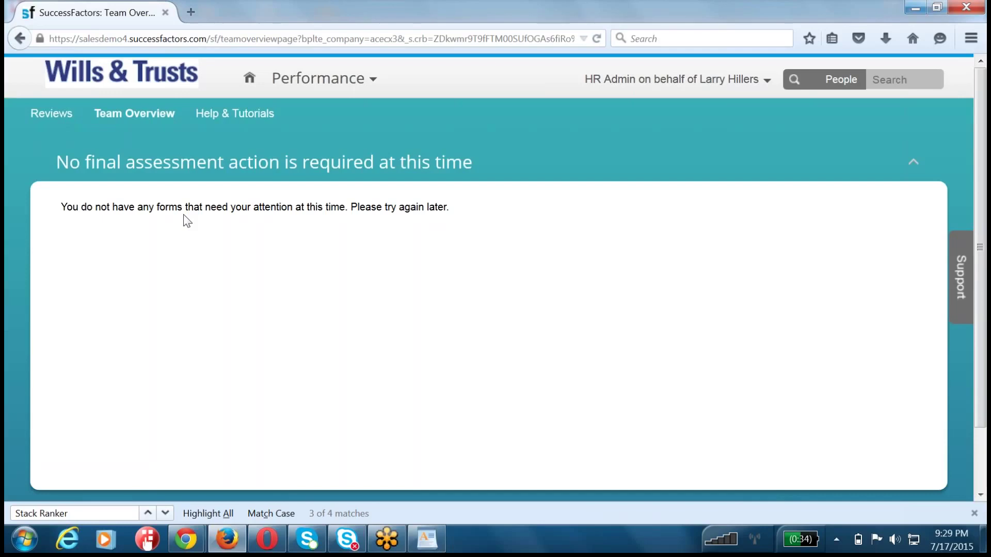
pyautogui.tripleClick(98, 206)
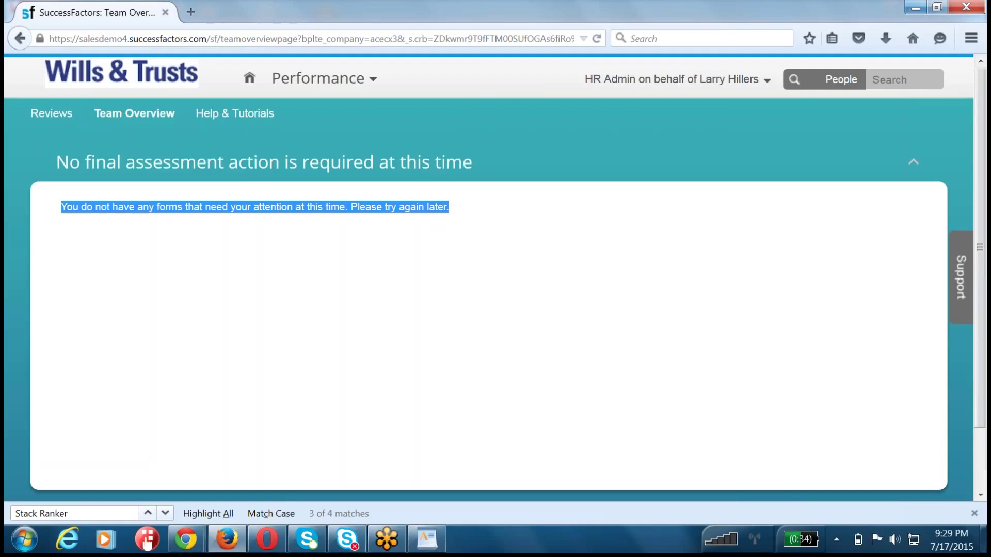
pyautogui.click(322, 294)
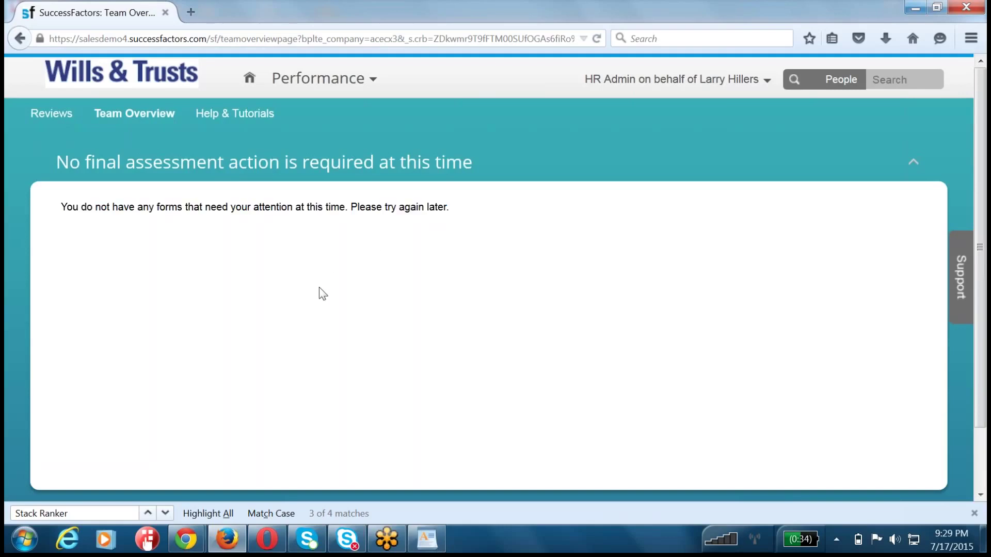
pyautogui.moveTo(69, 204); pyautogui.dragTo(467, 216)
pyautogui.click(248, 260)
pyautogui.moveTo(71, 163); pyautogui.dragTo(553, 165)
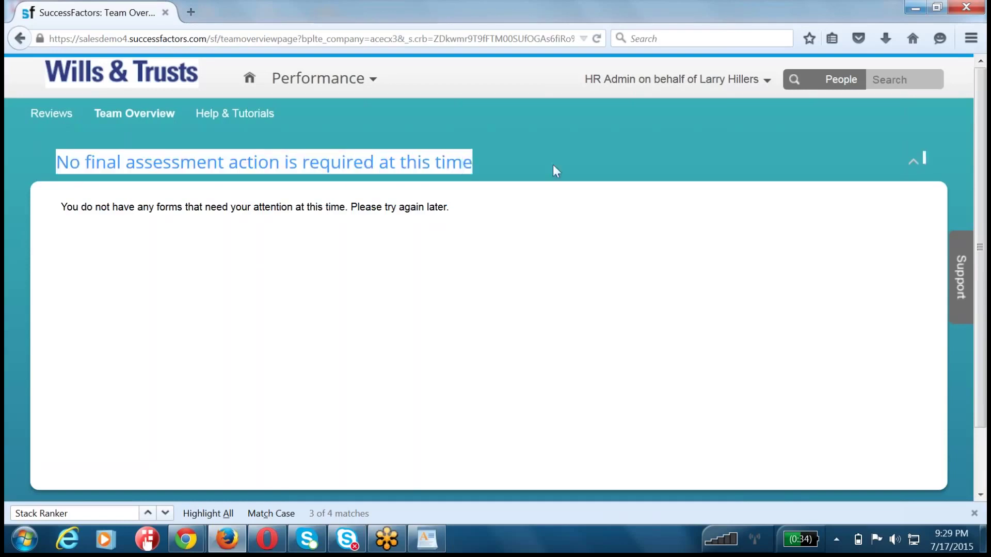
pyautogui.moveTo(59, 207); pyautogui.dragTo(564, 206)
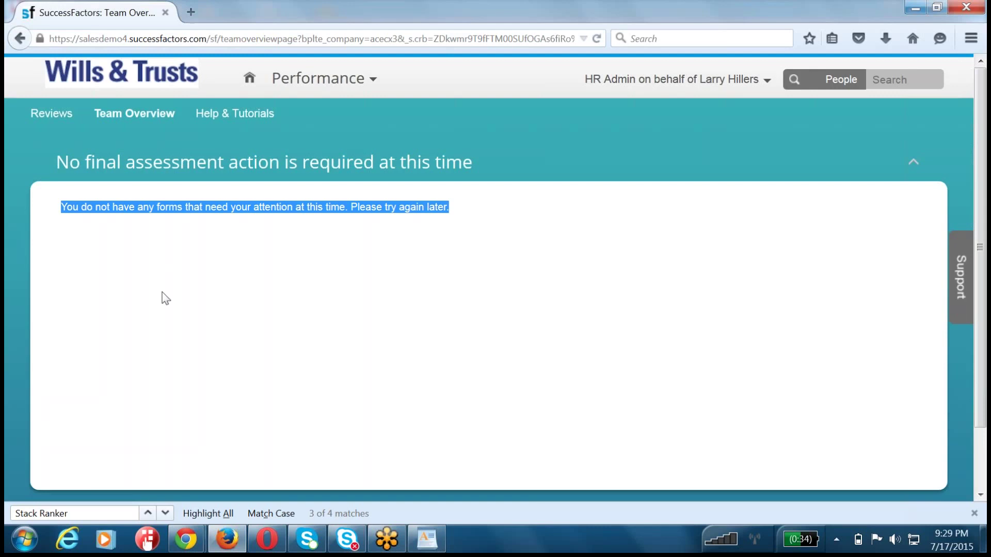
pyautogui.scroll(-1, 161, 298)
pyautogui.scroll(1, 162, 297)
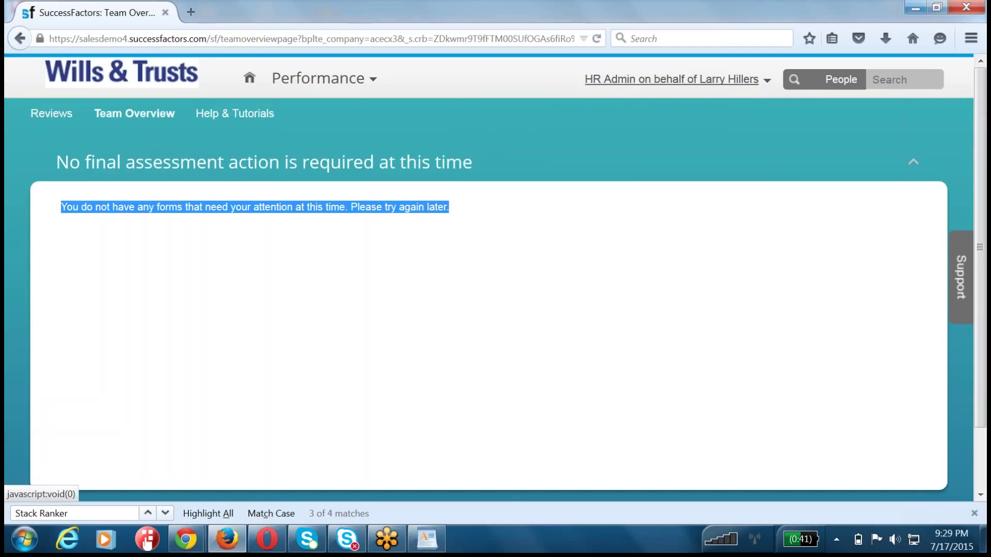
# - Become Self to stop proxying and switch to the Performance module
pyautogui.click(651, 84)
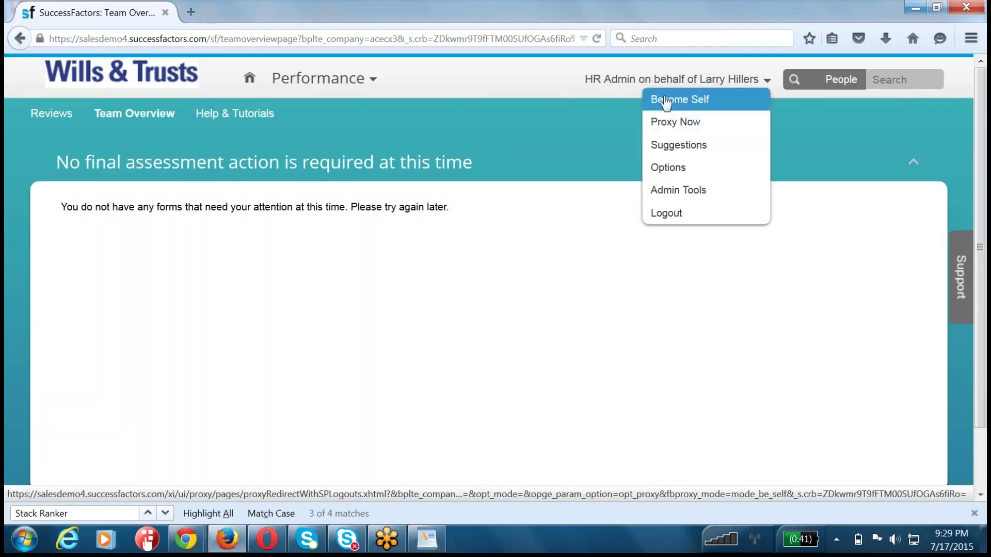
pyautogui.click(666, 101)
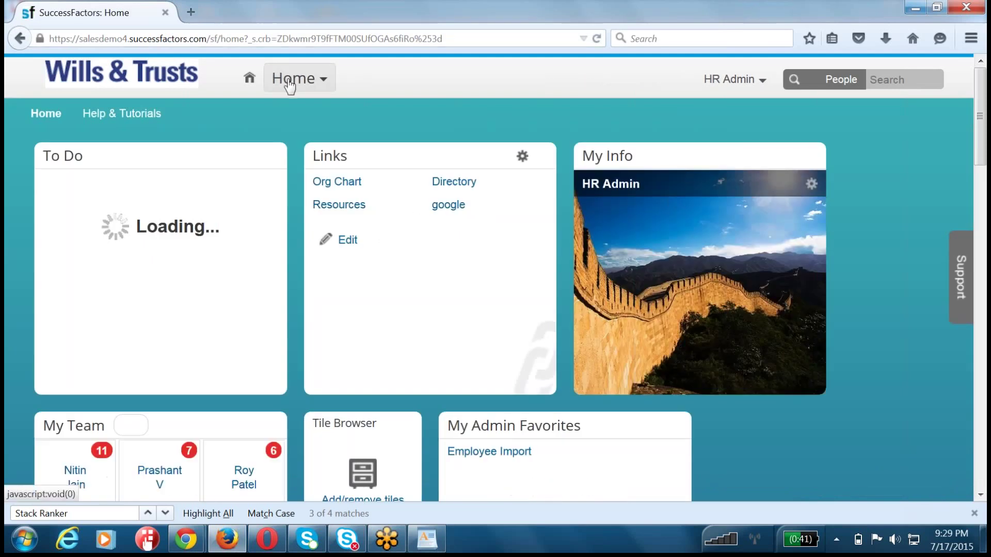
pyautogui.click(293, 81)
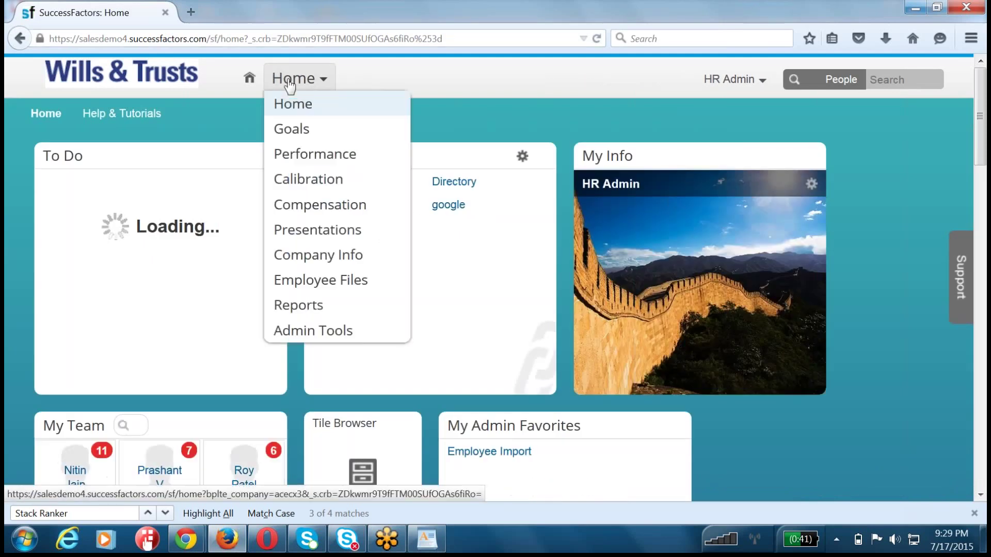
pyautogui.click(300, 154)
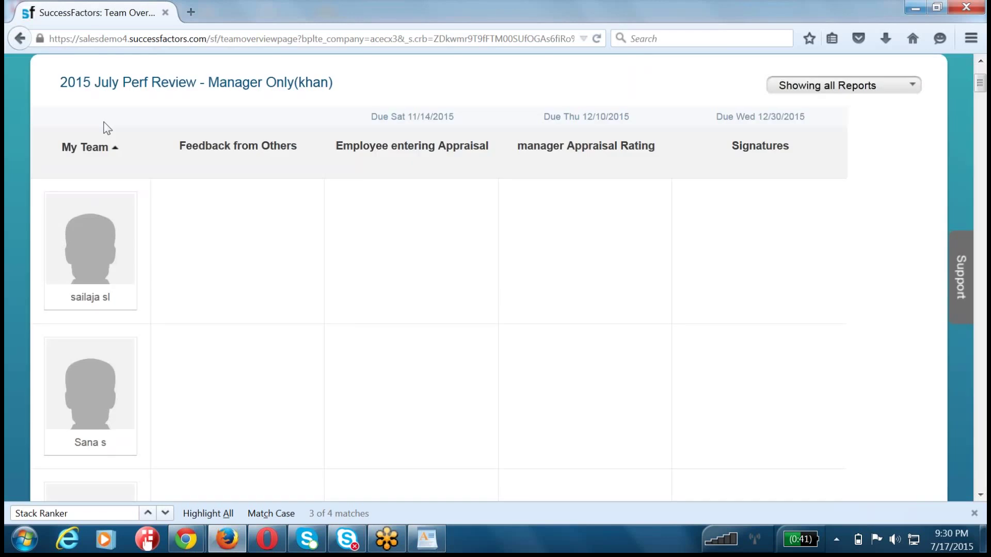
# - Review the team's 2015 July Perf Review stages and columns on Team Overview
pyautogui.scroll(-15, 413, 207)
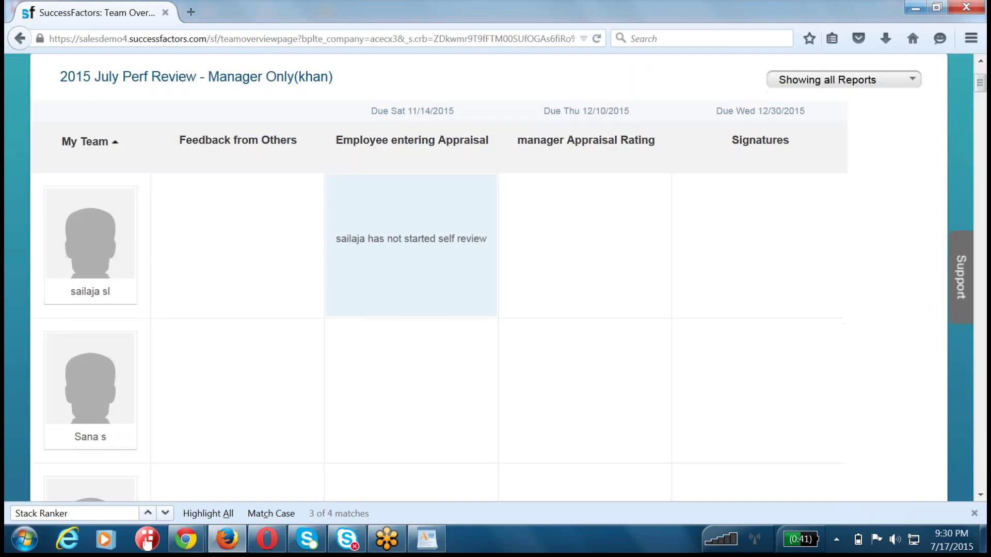
pyautogui.scroll(-5, 412, 227)
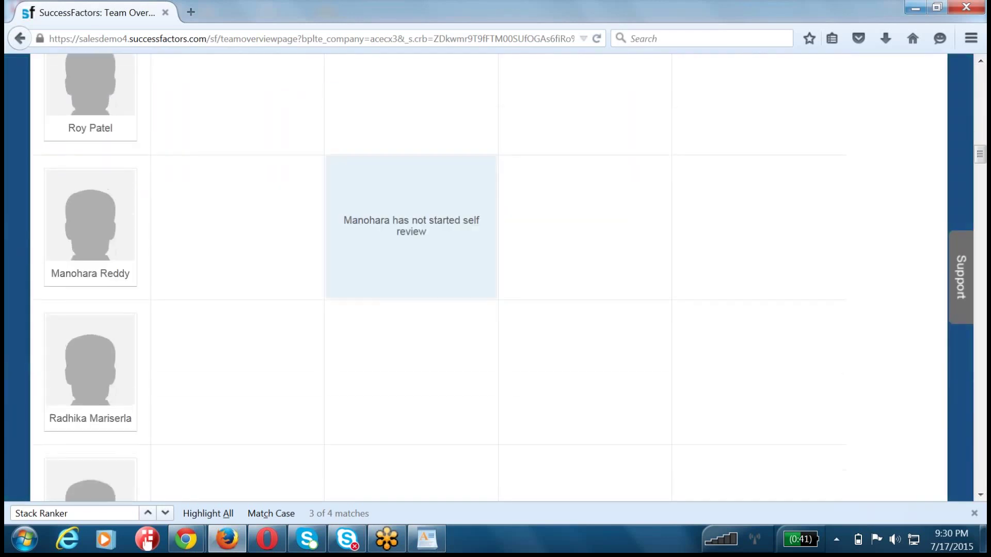
pyautogui.scroll(7, 411, 227)
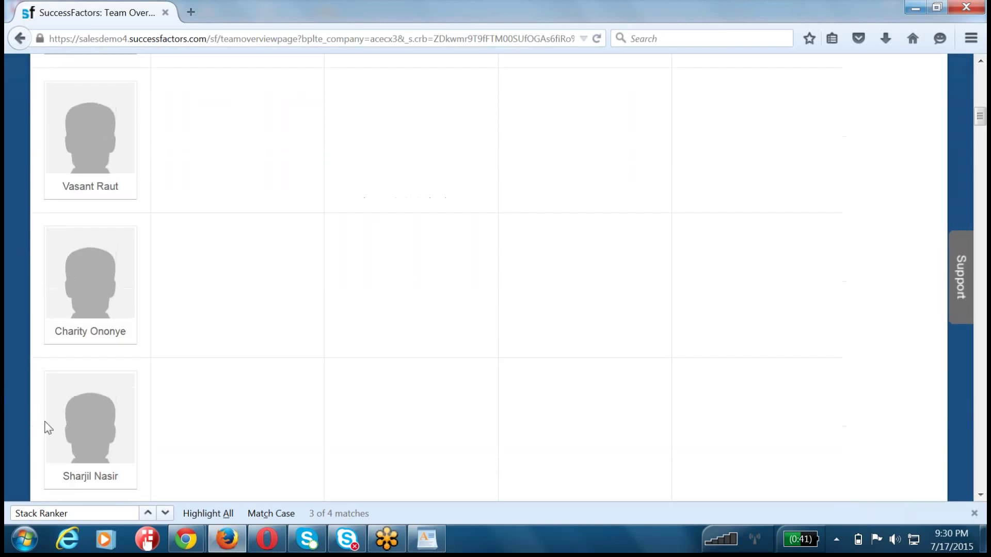
pyautogui.scroll(13, 98, 315)
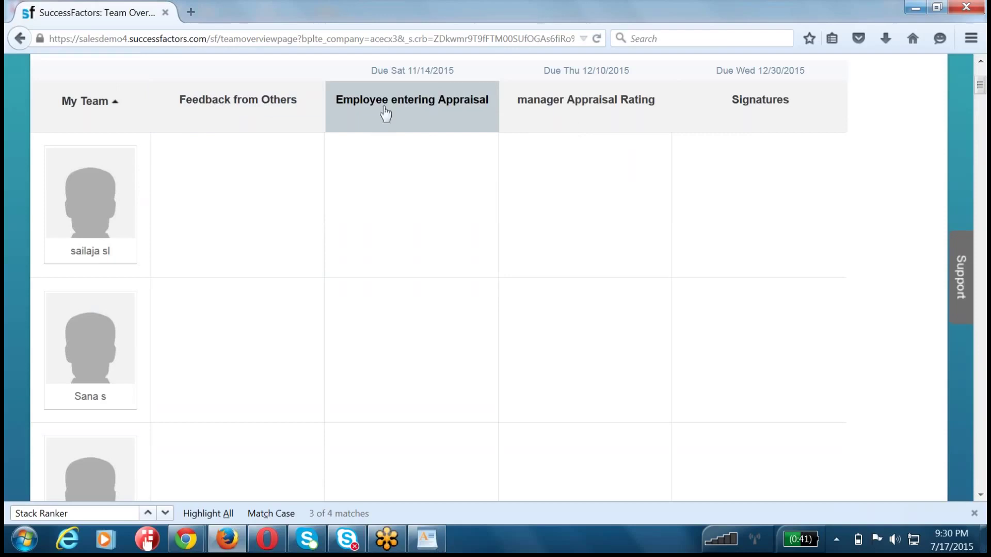
pyautogui.moveTo(385, 112)
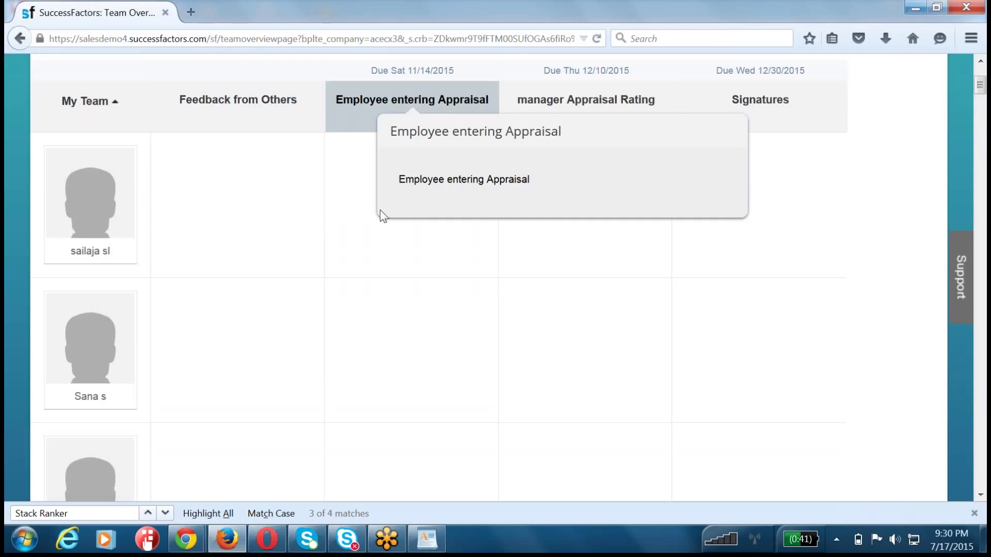
pyautogui.moveTo(517, 108)
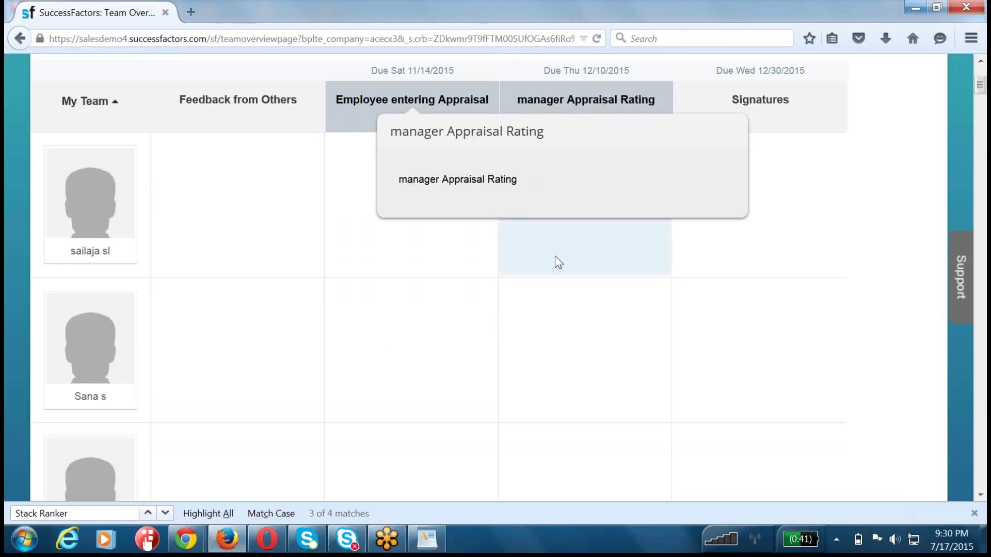
pyautogui.moveTo(739, 382)
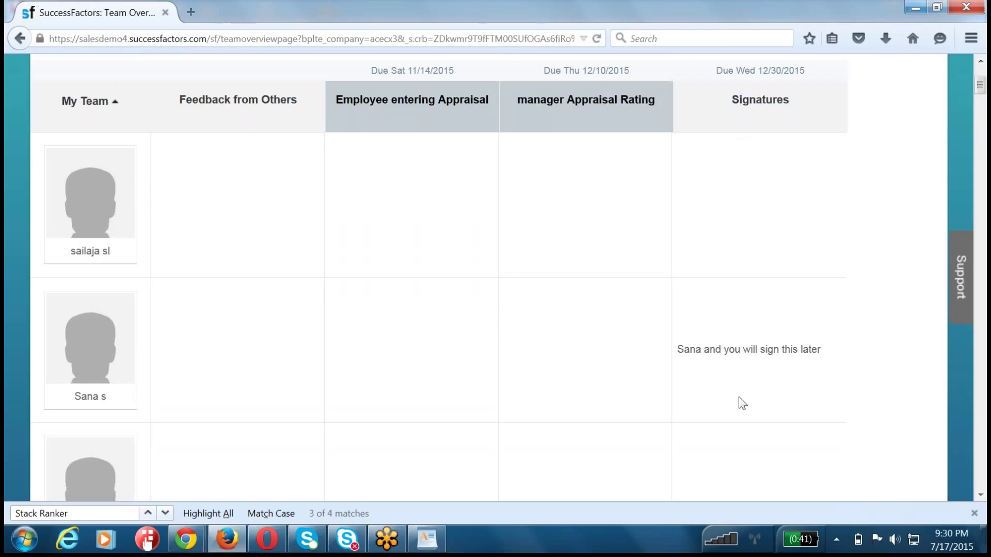
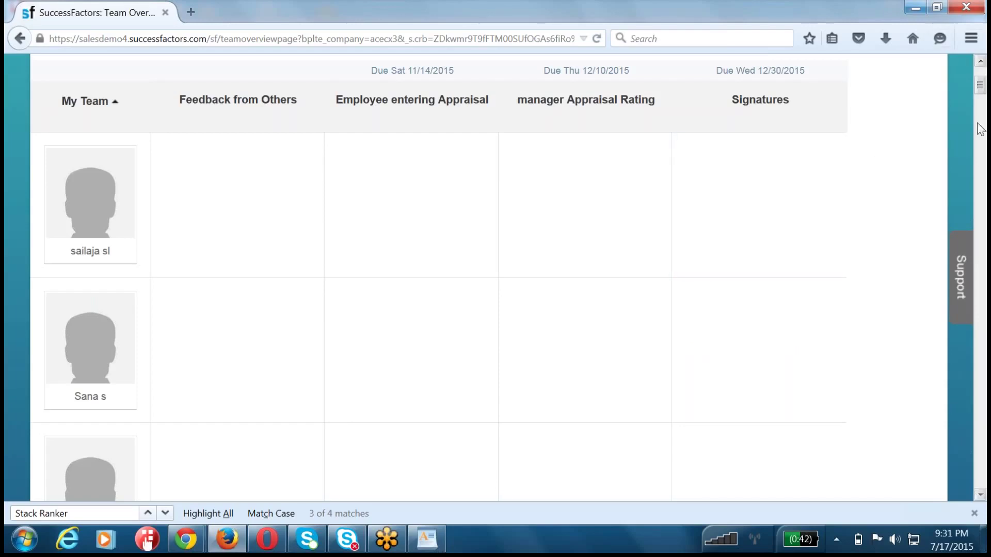
# - Leave Team Overview and go to Admin Tools from the HR Admin account menu
pyautogui.scroll(3, 959, 135)
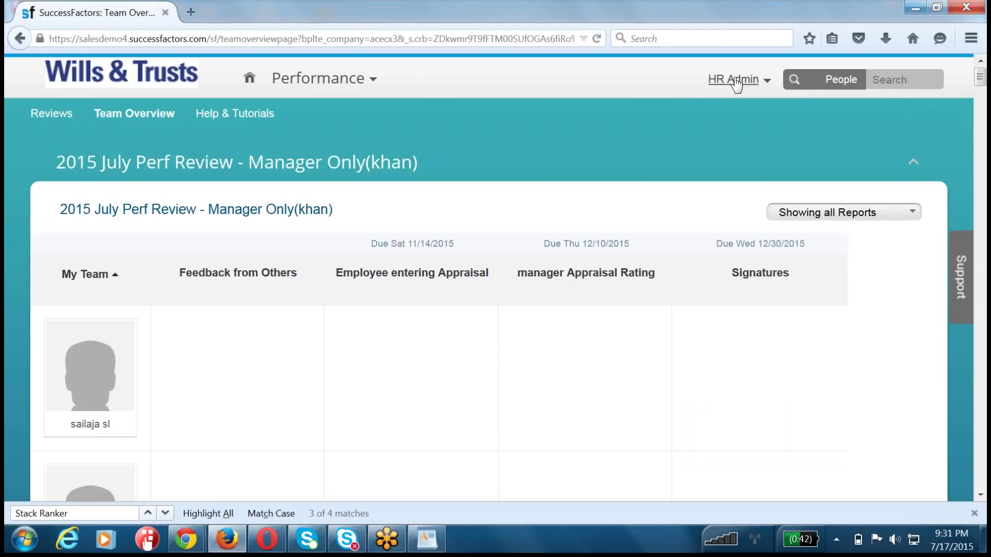
pyautogui.click(736, 83)
pyautogui.click(703, 166)
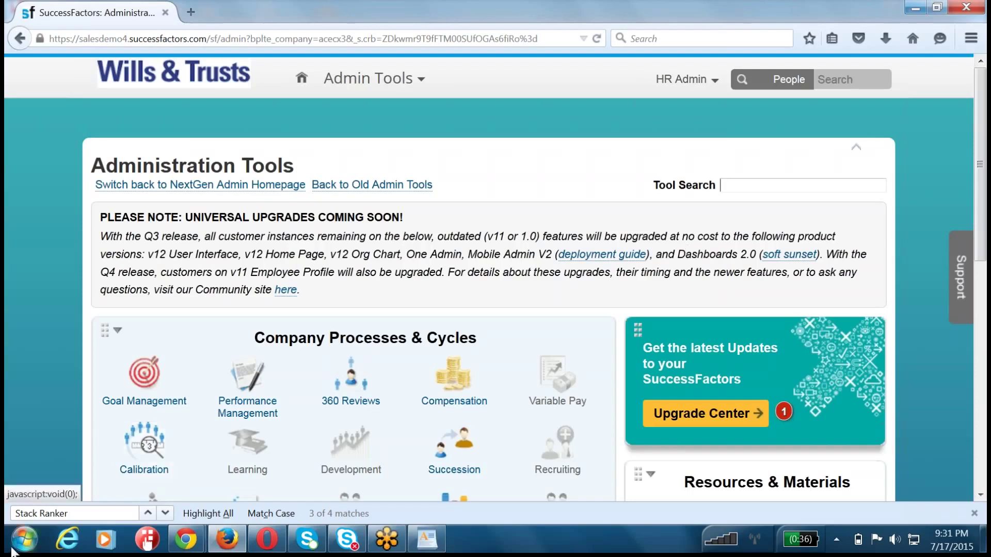
# - In WordPad, add an indented, non-underlined 'Performance Plan Form::' line under Stack Ranker
pyautogui.click(428, 539)
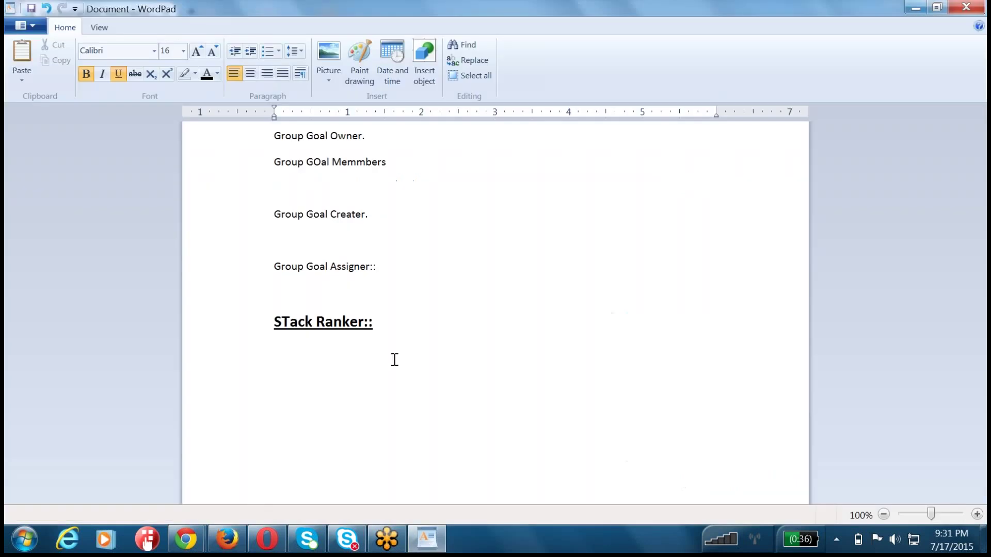
pyautogui.press('Return')
pyautogui.press('Tab')
pyautogui.write('Perfo')
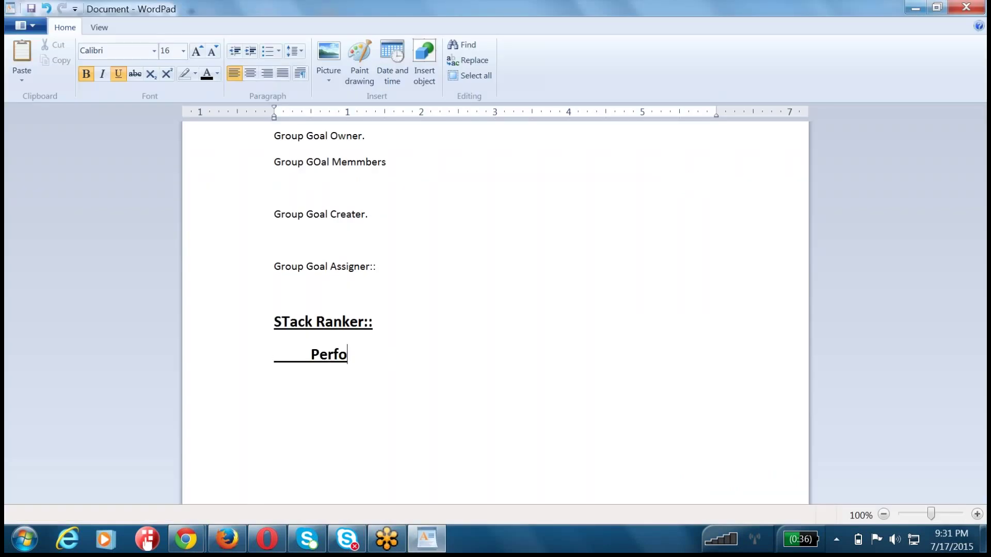
pyautogui.write('rmance Plan ')
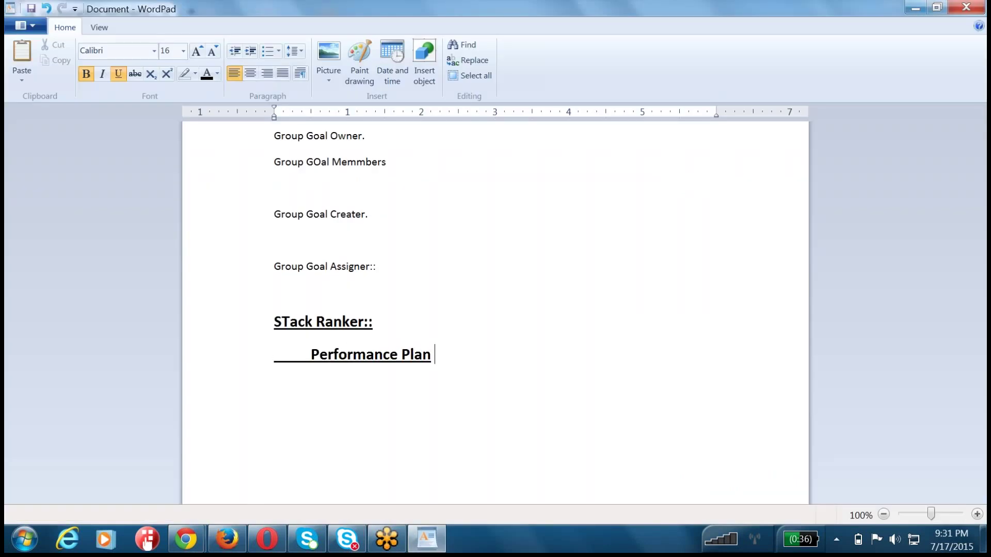
pyautogui.write('Form::')
pyautogui.hotkey('shift', 'Home')
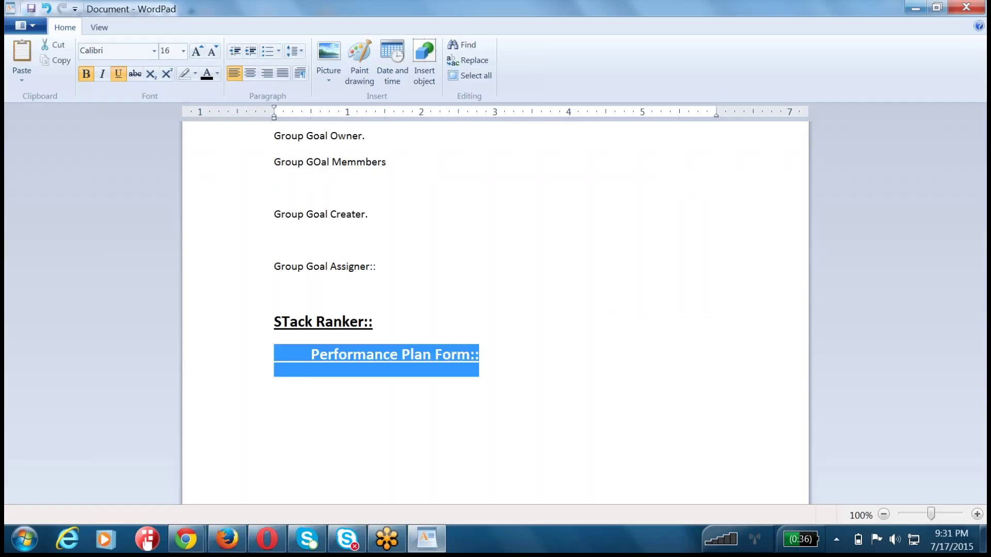
pyautogui.hotkey('ctrl', 'u')
pyautogui.press('End')
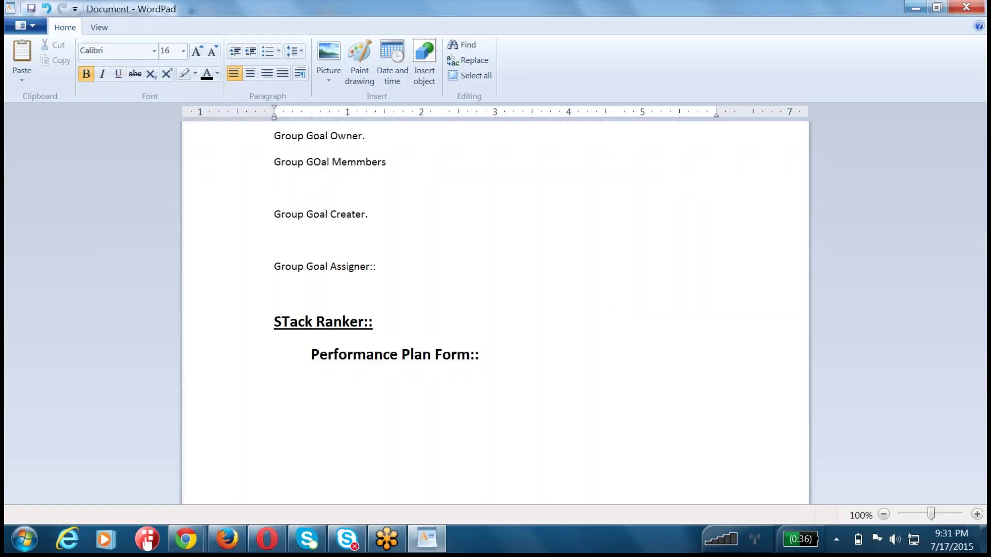
# - Complete the note with '---> Performance Plan Tempalte --> Route Map.' and return to SuccessFactors
pyautogui.write('---> Performance Plan Temp')
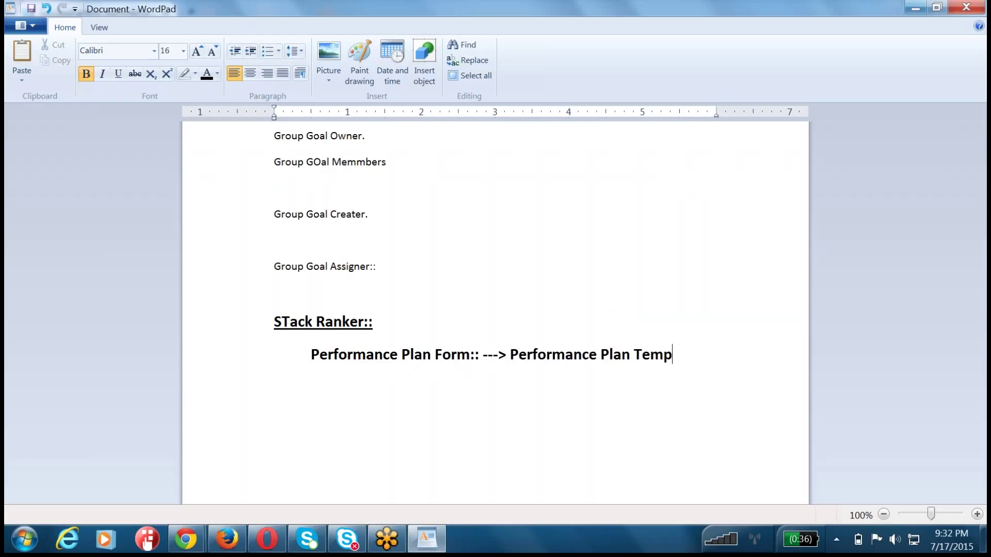
pyautogui.write('alte --> Route Map.')
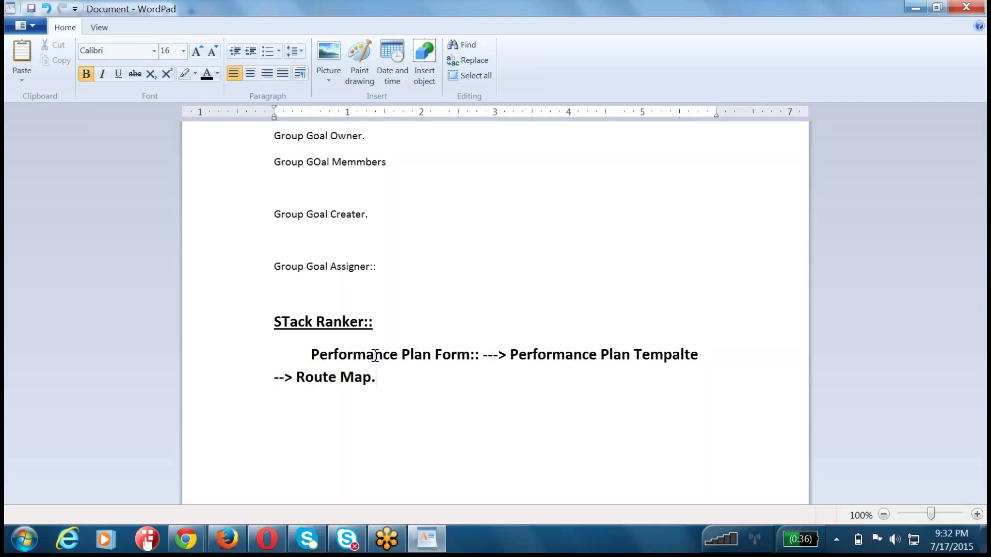
pyautogui.moveTo(380, 378); pyautogui.dragTo(302, 378)
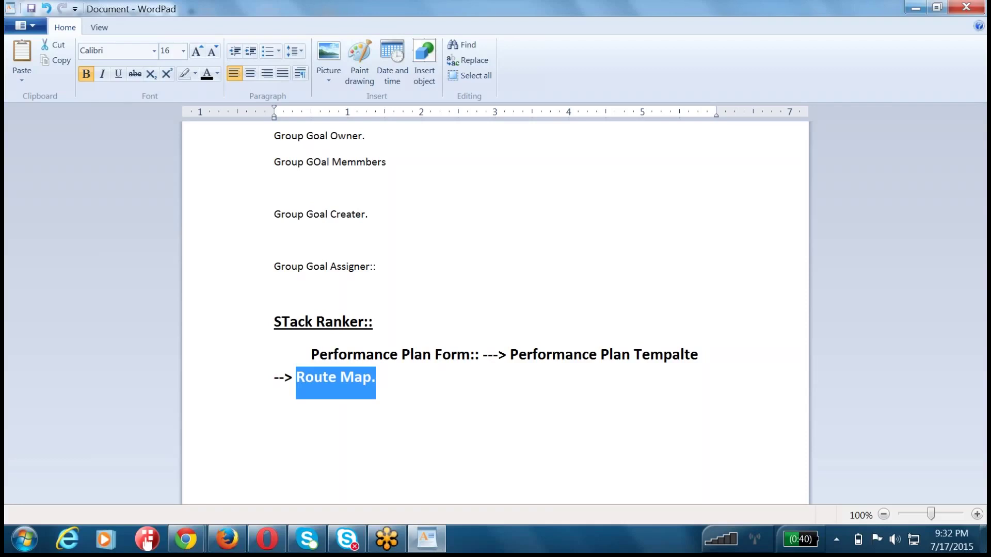
pyautogui.hotkey('alt', 'Tab')
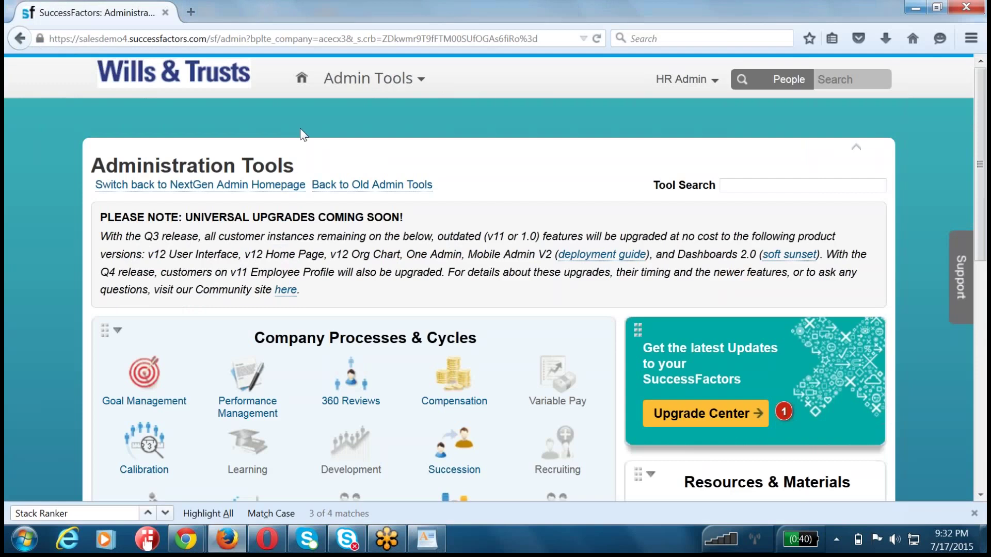
# - Find and open the Route Form tool by searching 'route' in Tool Search
pyautogui.click(815, 184)
pyautogui.write('route')
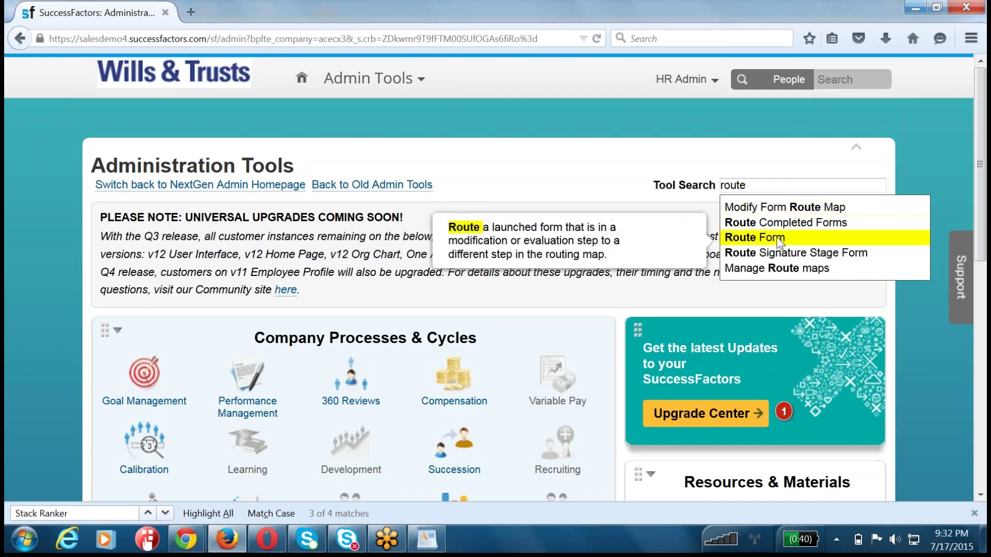
pyautogui.click(745, 237)
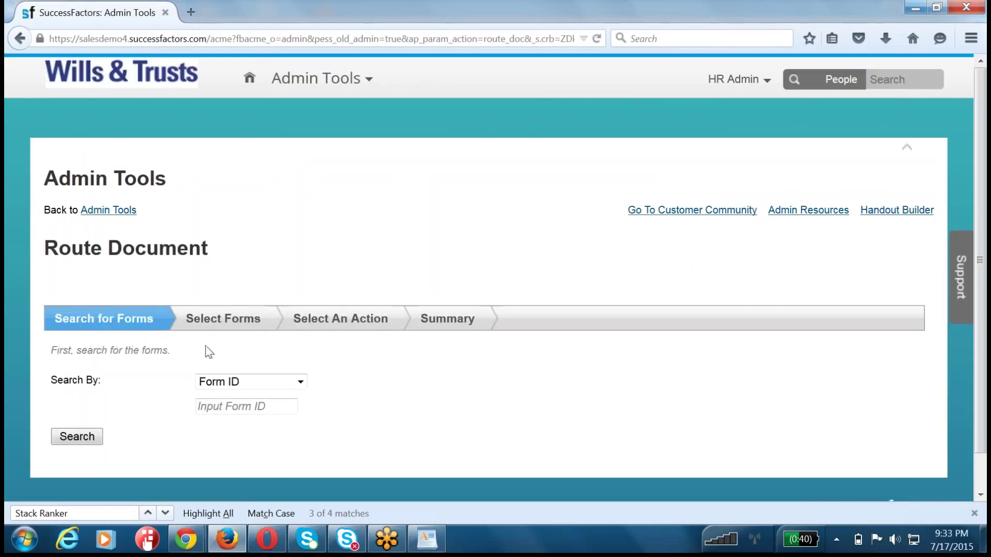
# - Search by Form Template and choose '2015 June Performance Plan Tempalte' after searching '2015 June'
pyautogui.click(242, 407)
pyautogui.click(242, 386)
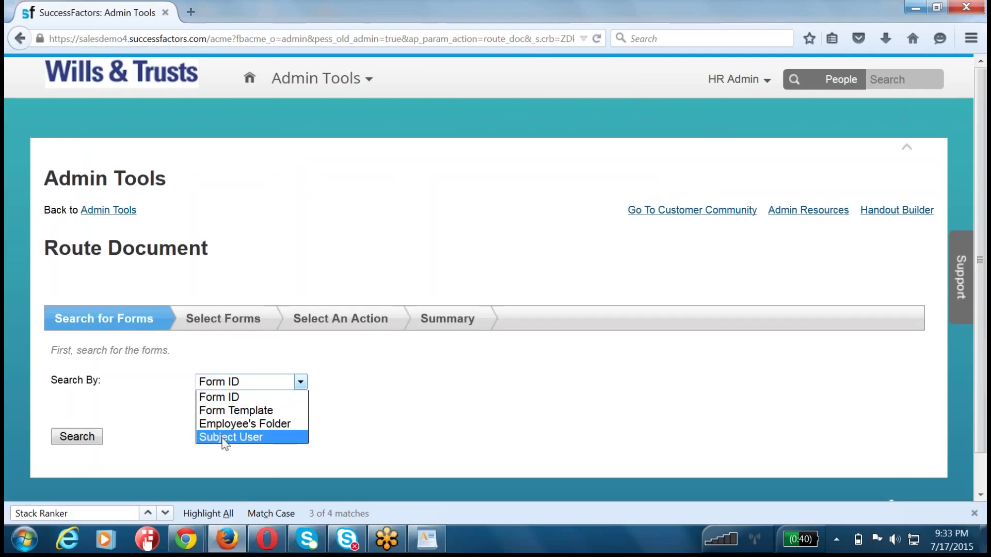
pyautogui.click(229, 411)
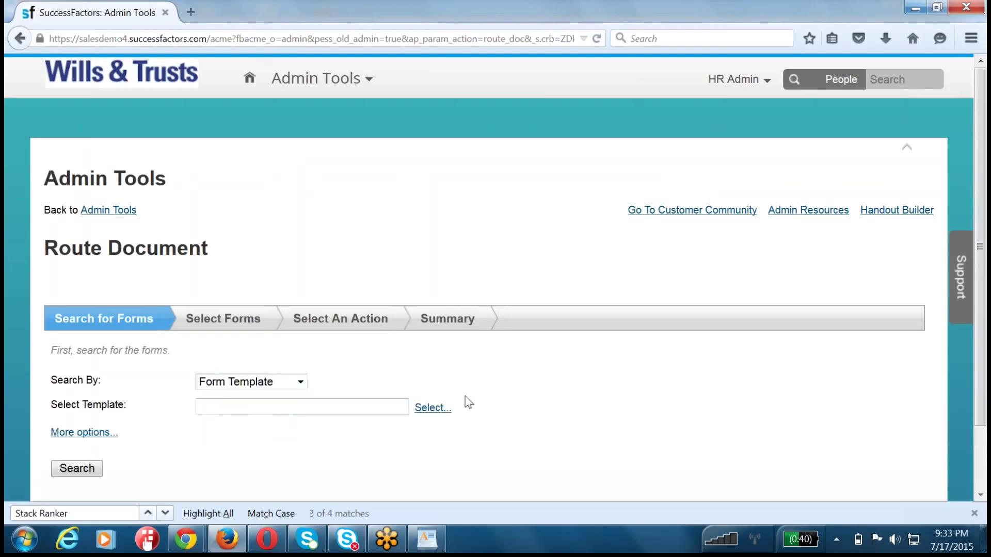
pyautogui.click(437, 411)
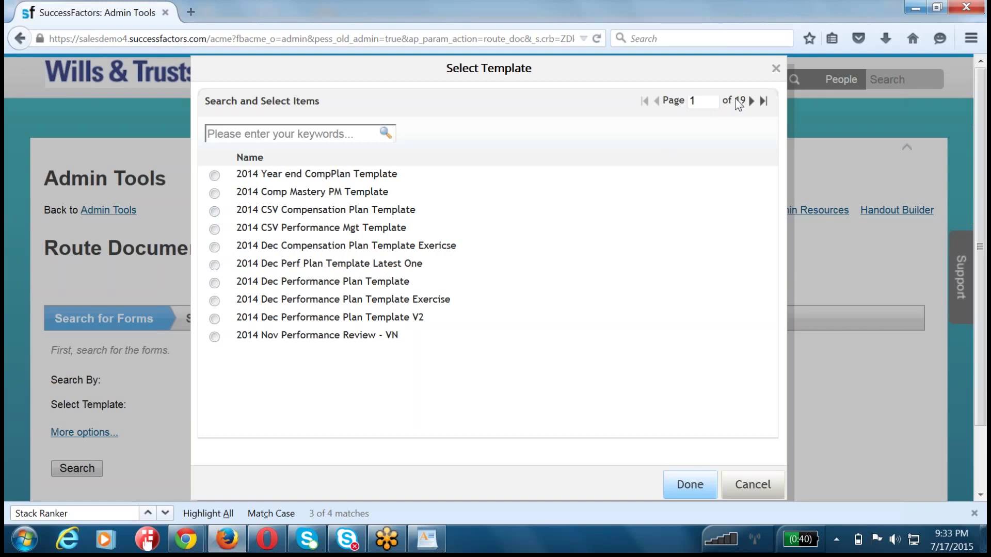
pyautogui.click(318, 134)
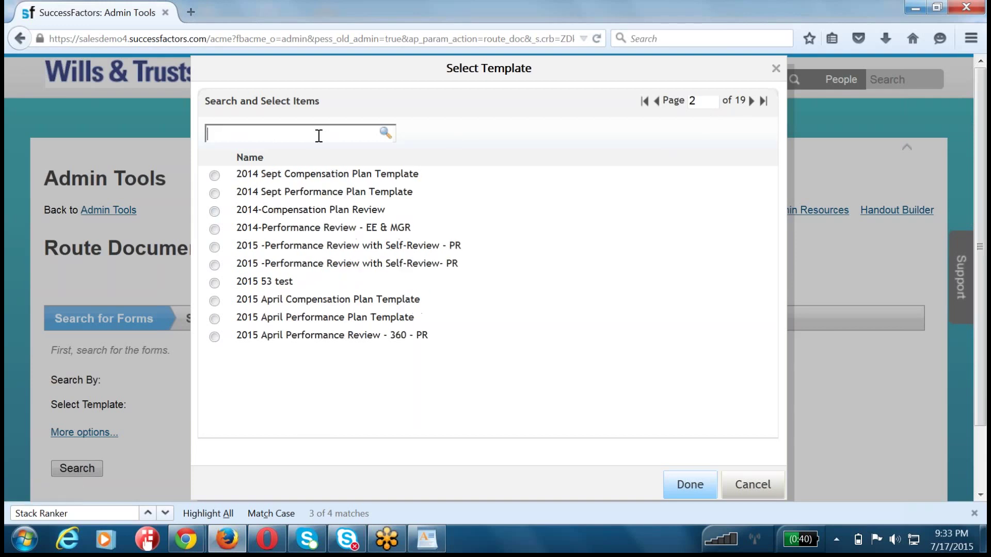
pyautogui.write('2015 June')
pyautogui.press('Return')
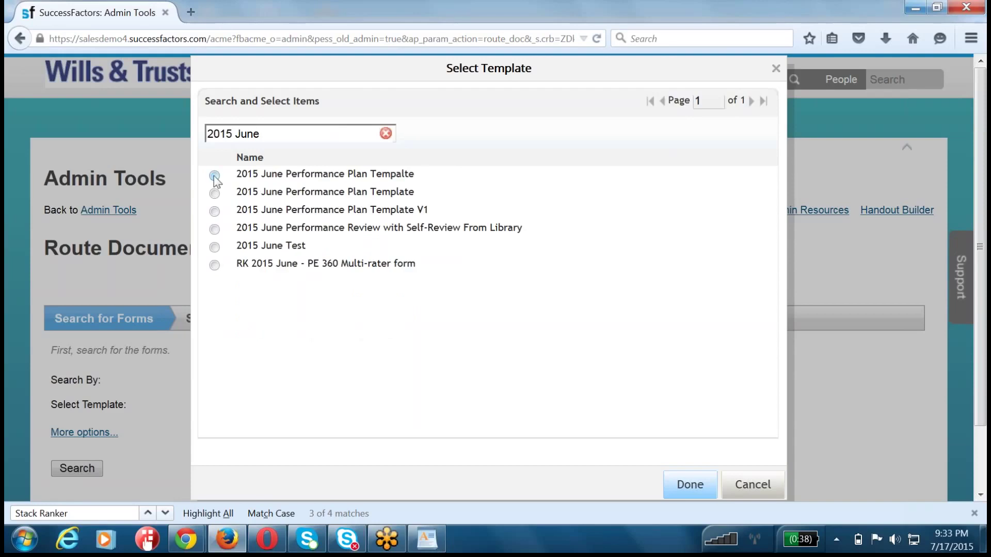
pyautogui.click(214, 176)
pyautogui.click(683, 489)
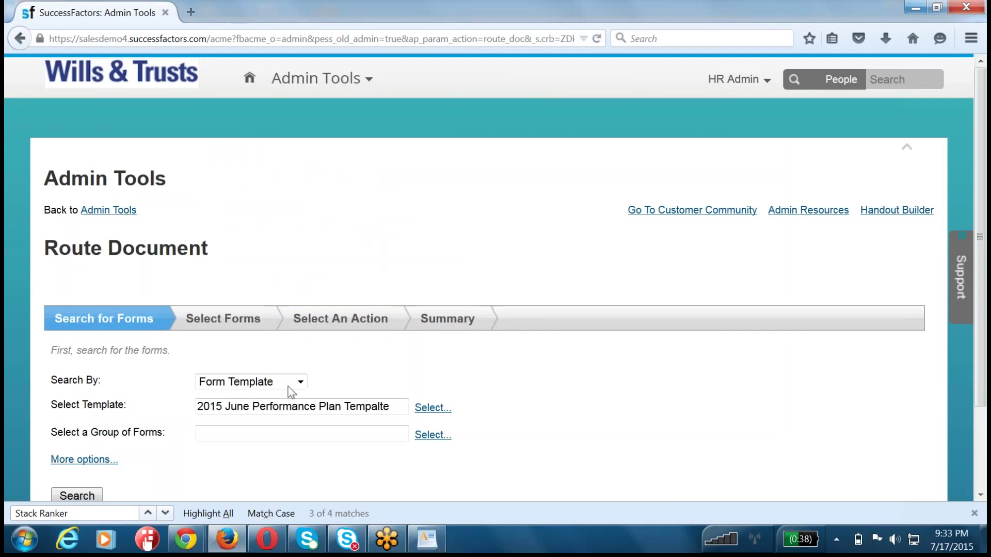
# - Search for all forms built from the template, finding 218 results
pyautogui.click(78, 496)
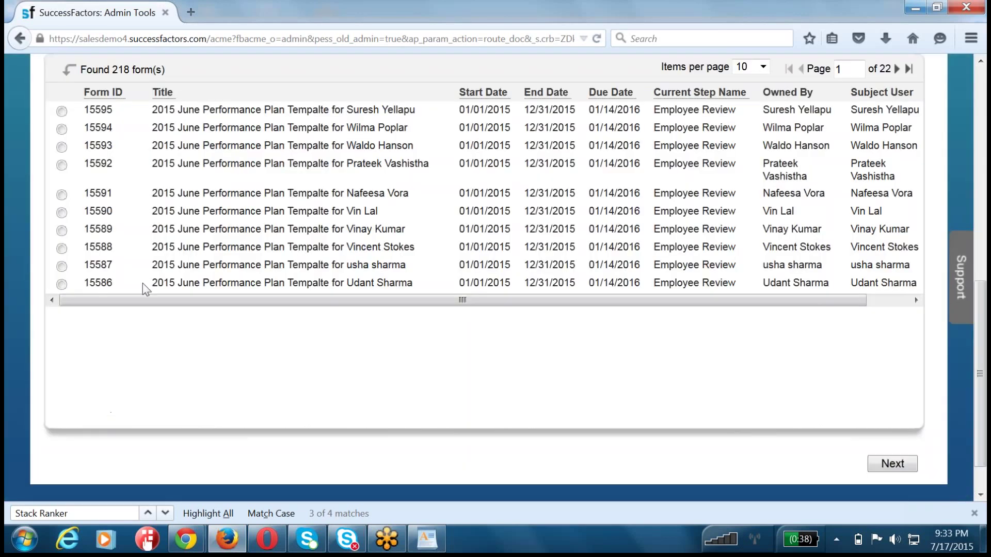
pyautogui.scroll(5, 140, 238)
pyautogui.moveTo(109, 345); pyautogui.dragTo(133, 343)
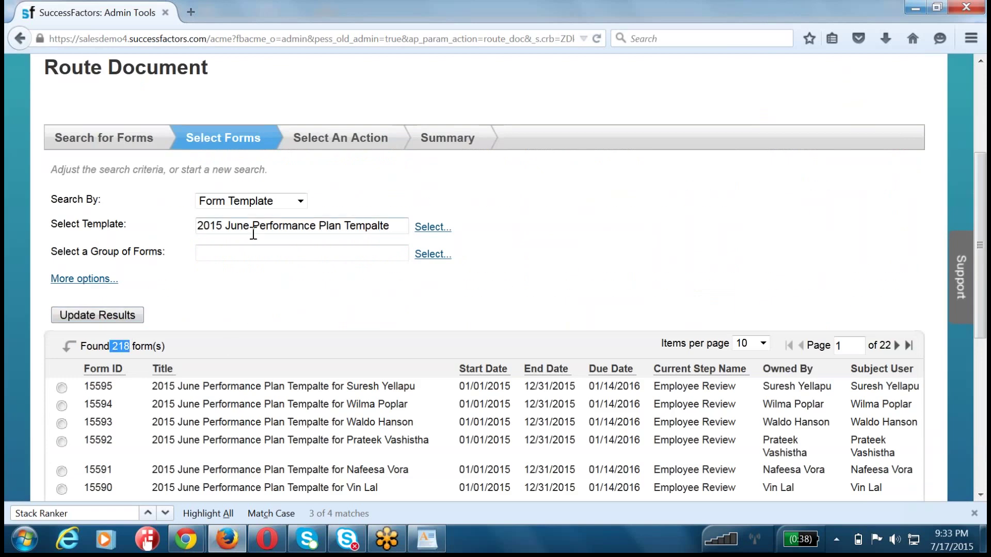
pyautogui.click(406, 226)
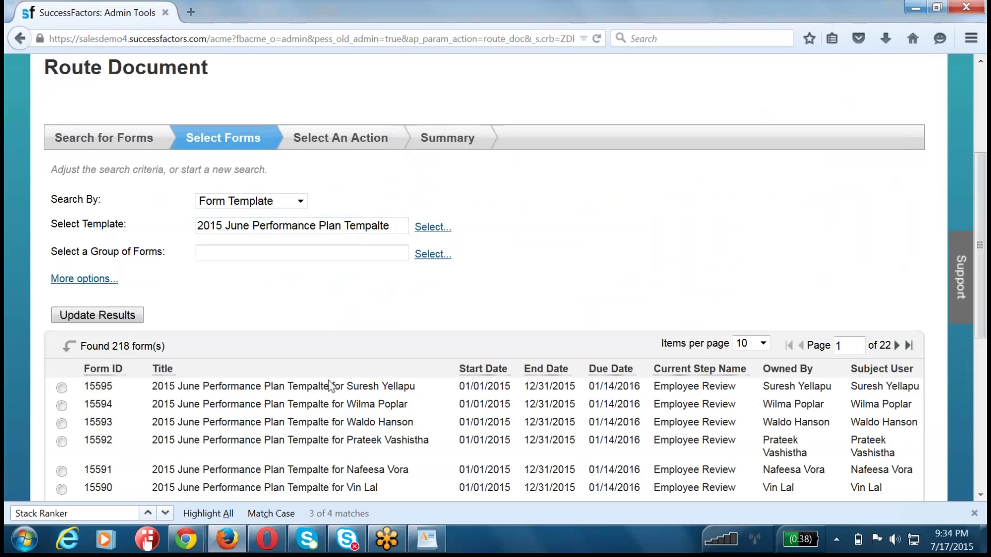
# - Select form 15588 in the results and continue to Select An Action
pyautogui.scroll(-5, 329, 386)
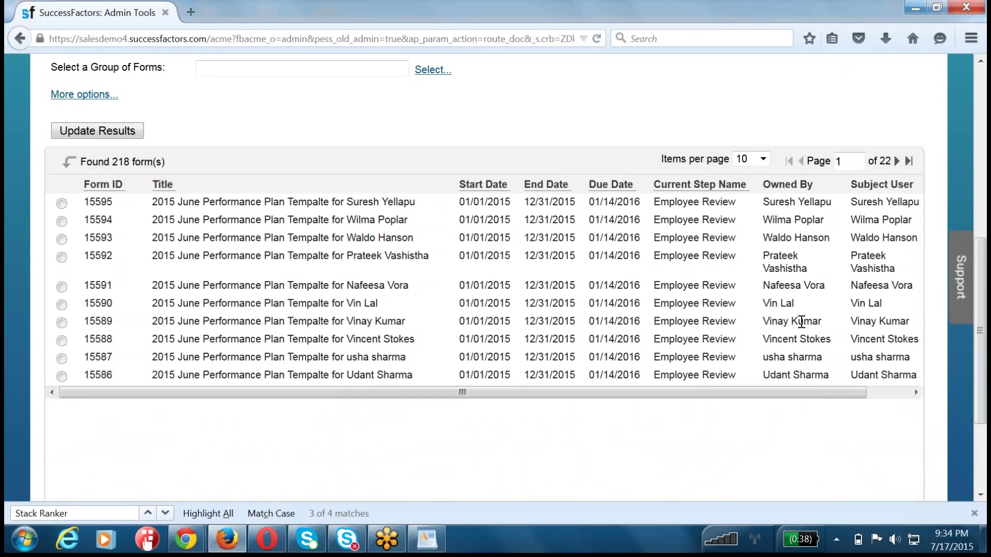
pyautogui.tripleClick(829, 339)
pyautogui.moveTo(829, 339); pyautogui.dragTo(76, 344)
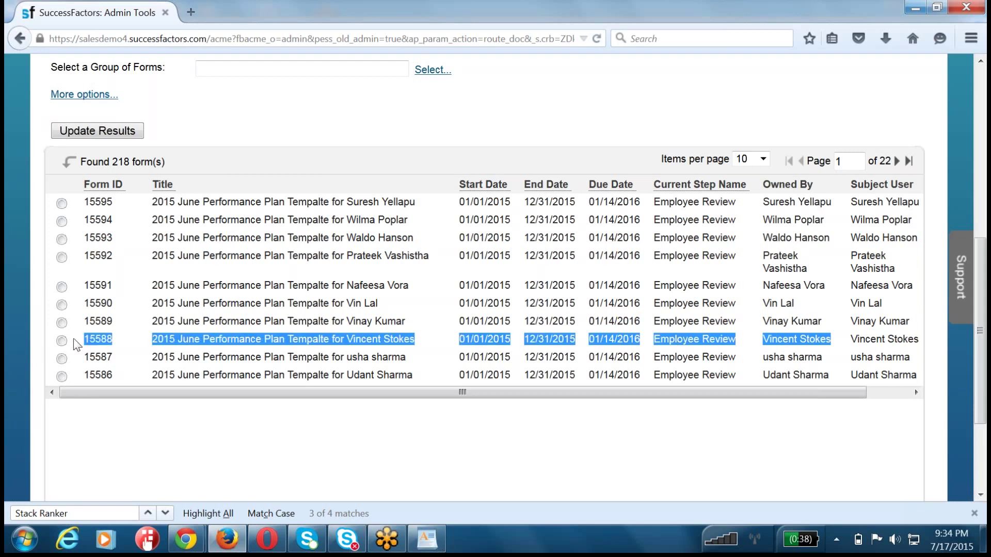
pyautogui.click(61, 341)
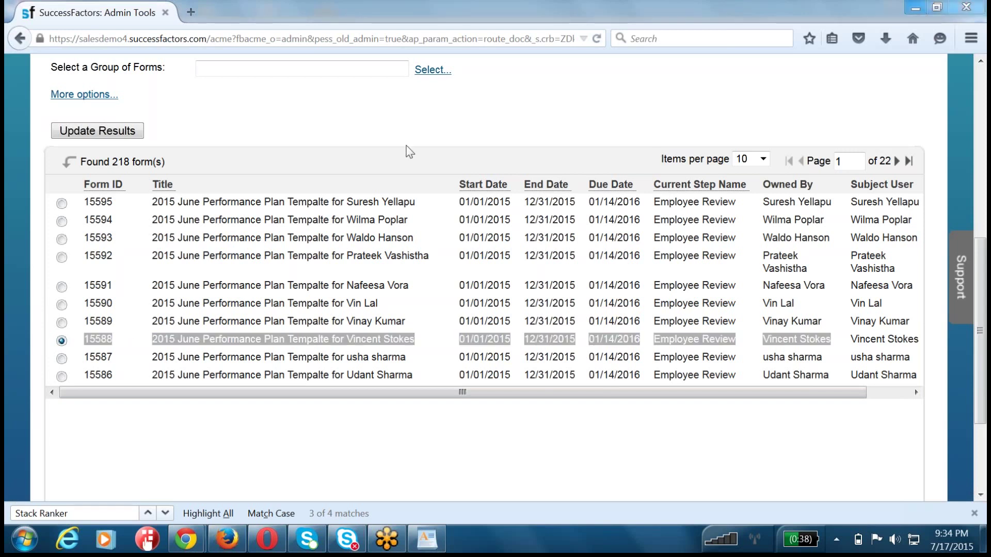
pyautogui.click(533, 126)
pyautogui.scroll(10, 534, 126)
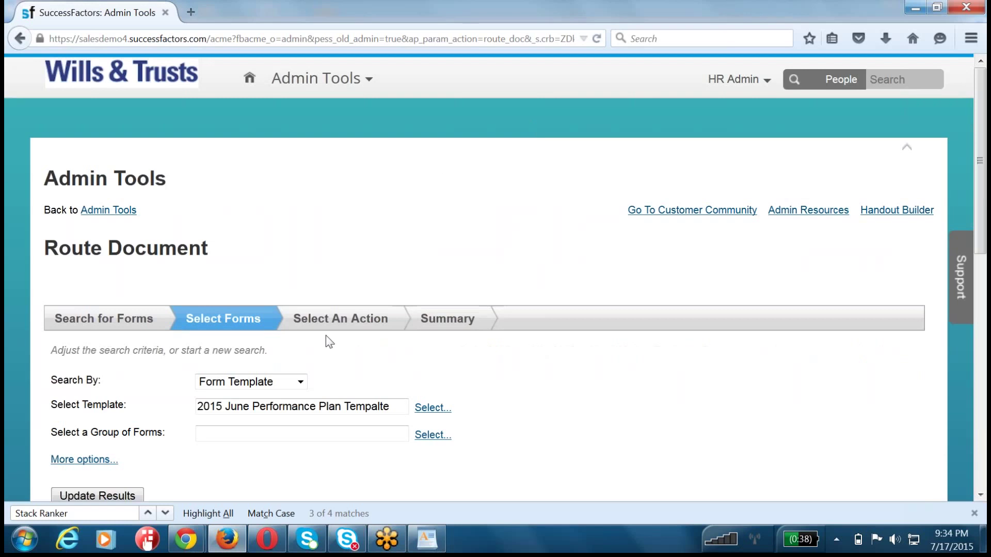
pyautogui.scroll(-10, 336, 332)
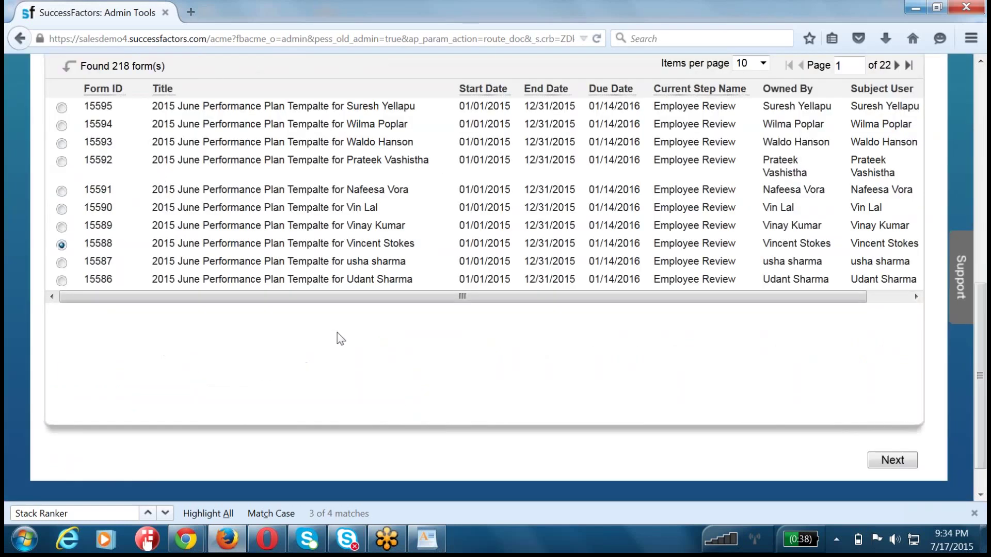
pyautogui.scroll(-2, 339, 335)
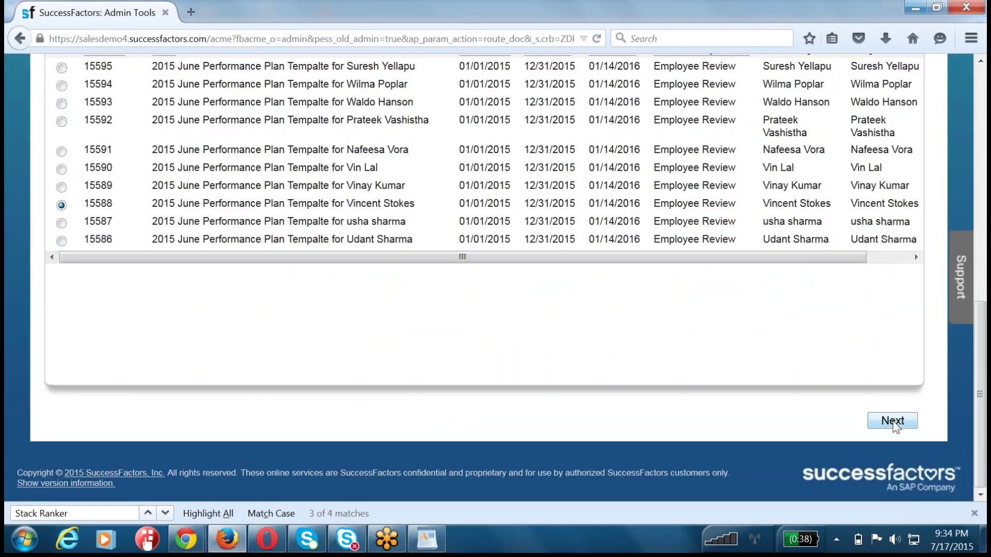
pyautogui.click(893, 421)
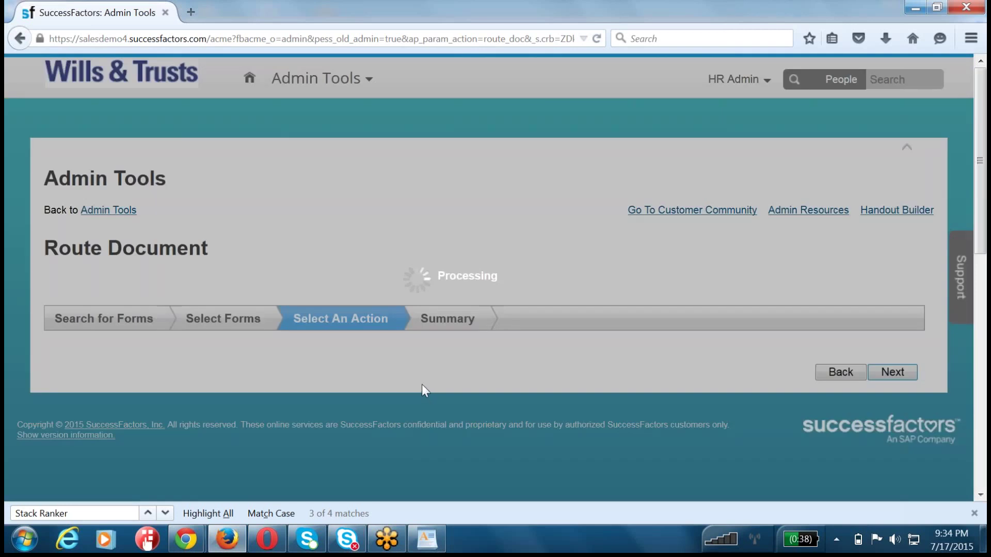
# - Review the Employee Review, Mgr Review, CompAdmin and Completion stages and preview a one-step move
pyautogui.scroll(-3, 376, 272)
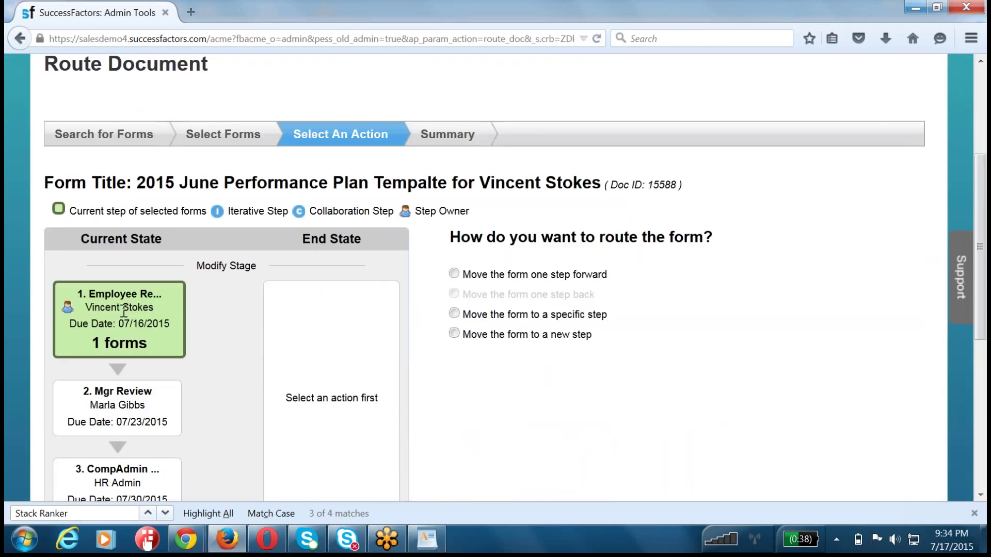
pyautogui.scroll(-3, 124, 311)
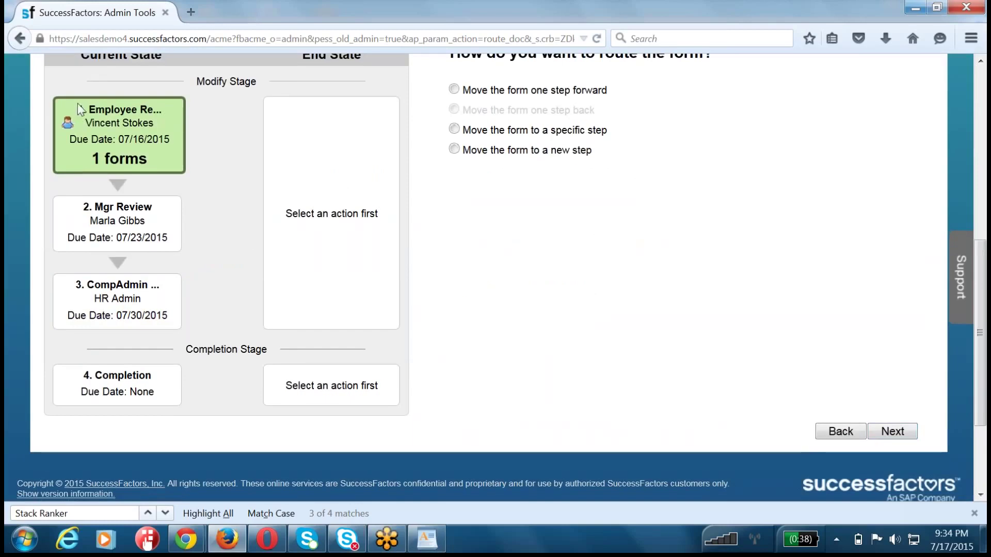
pyautogui.moveTo(76, 111); pyautogui.dragTo(161, 154)
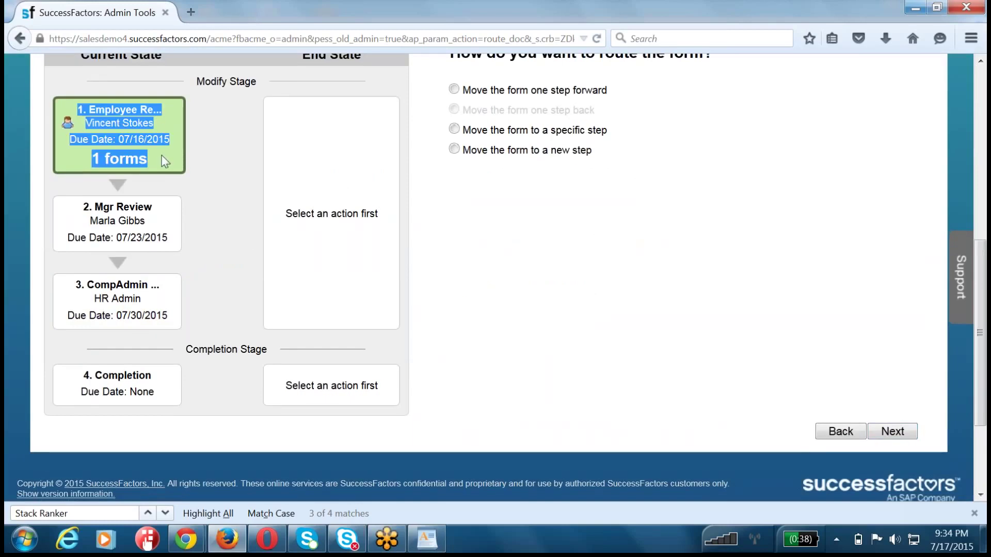
pyautogui.moveTo(93, 206); pyautogui.dragTo(159, 234)
pyautogui.moveTo(81, 285); pyautogui.dragTo(168, 302)
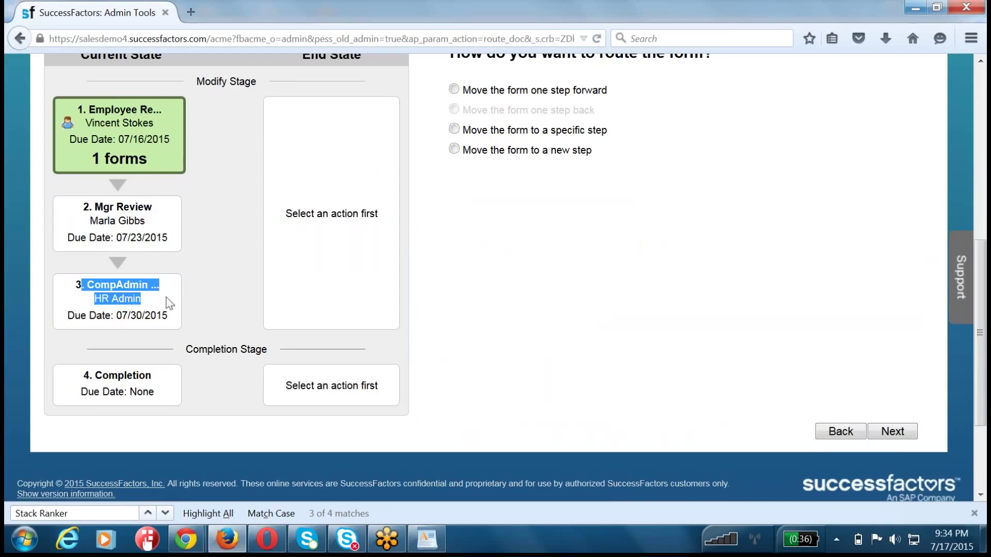
pyautogui.moveTo(84, 375); pyautogui.dragTo(154, 392)
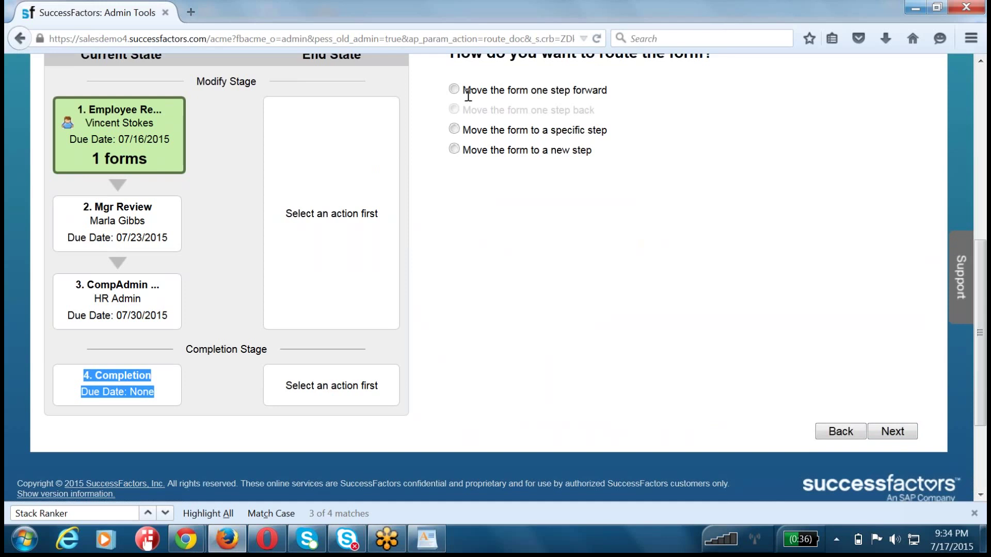
pyautogui.click(454, 90)
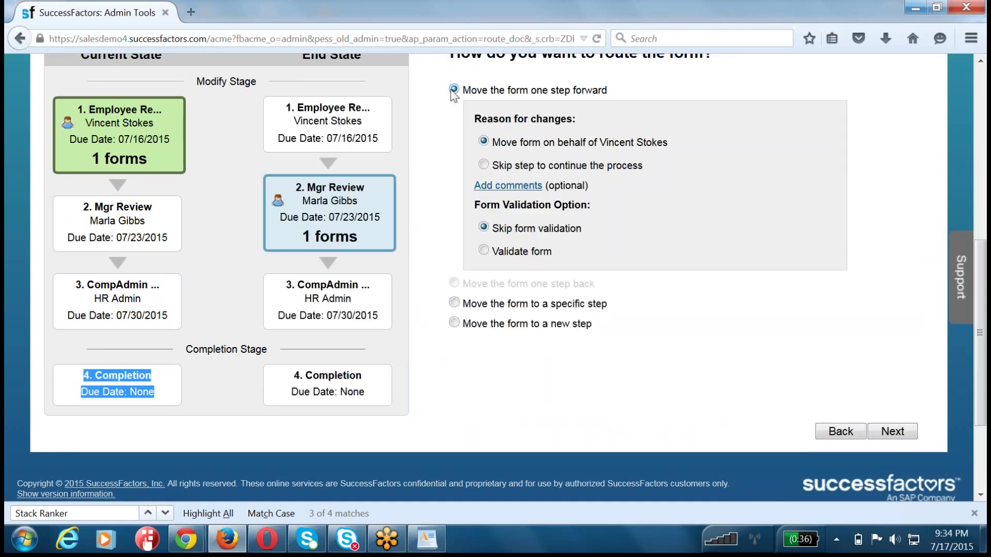
pyautogui.scroll(3, 452, 93)
pyautogui.click(78, 150)
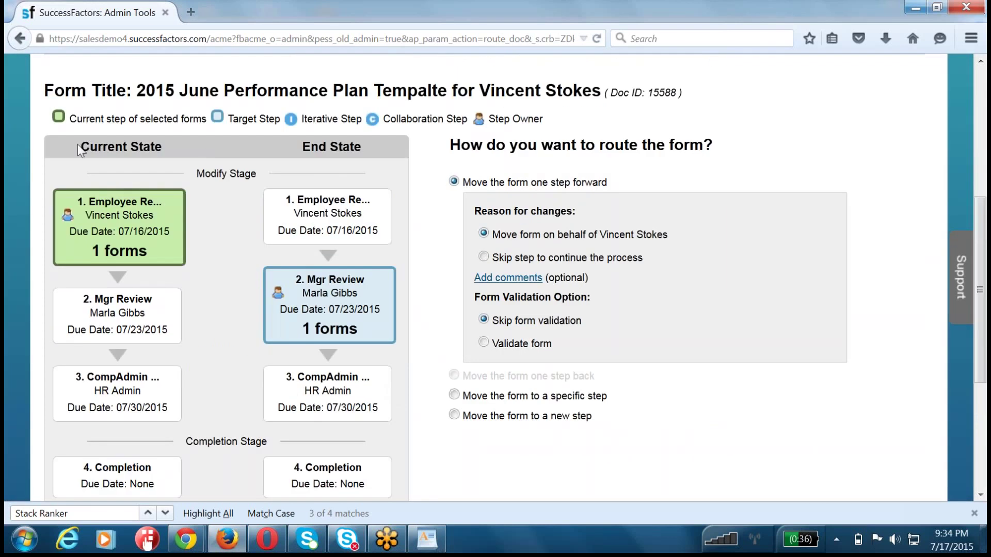
pyautogui.moveTo(78, 149); pyautogui.dragTo(189, 154)
pyautogui.moveTo(302, 149); pyautogui.dragTo(362, 150)
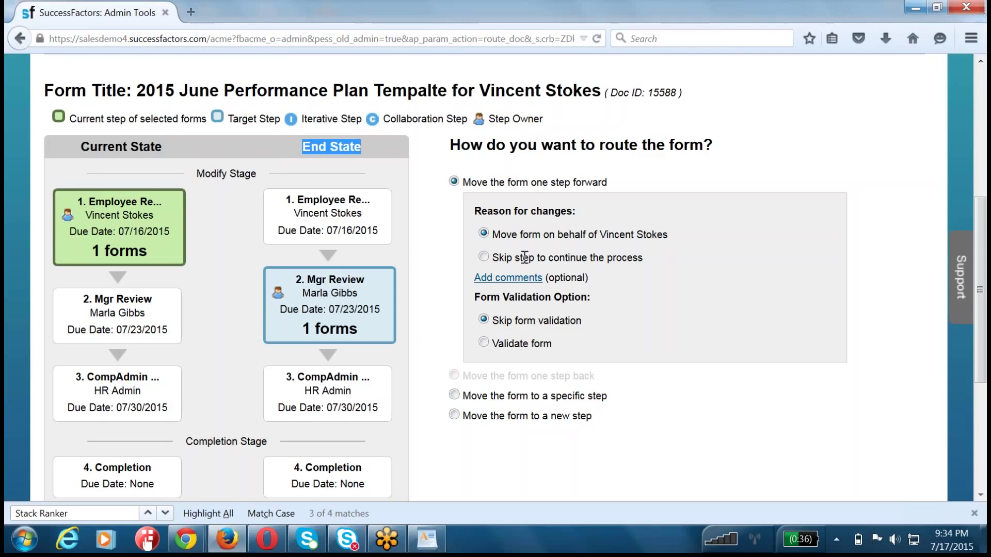
# - Move form 15588 to the specific step '4. Completion' and submit
pyautogui.click(454, 395)
pyautogui.click(539, 272)
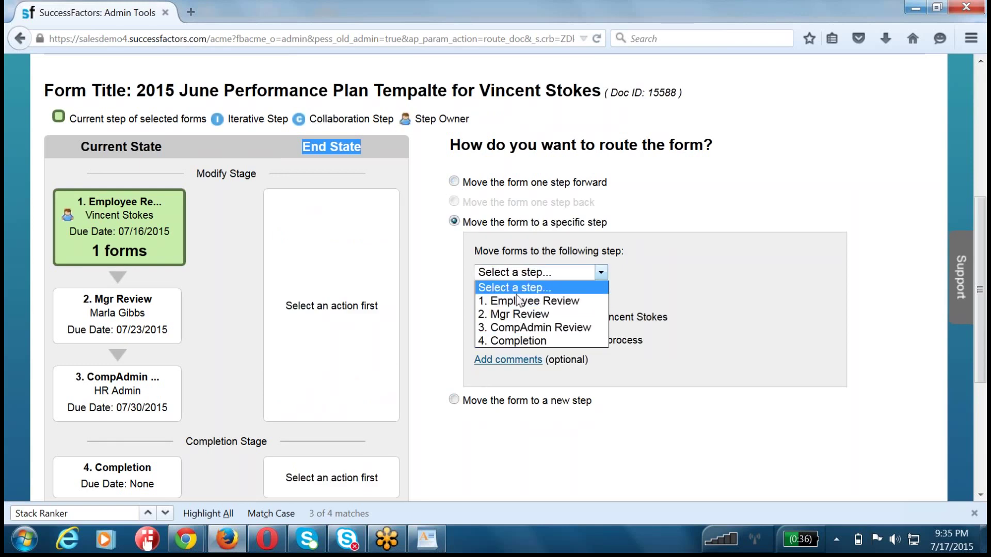
pyautogui.click(515, 327)
pyautogui.click(524, 273)
pyautogui.click(517, 342)
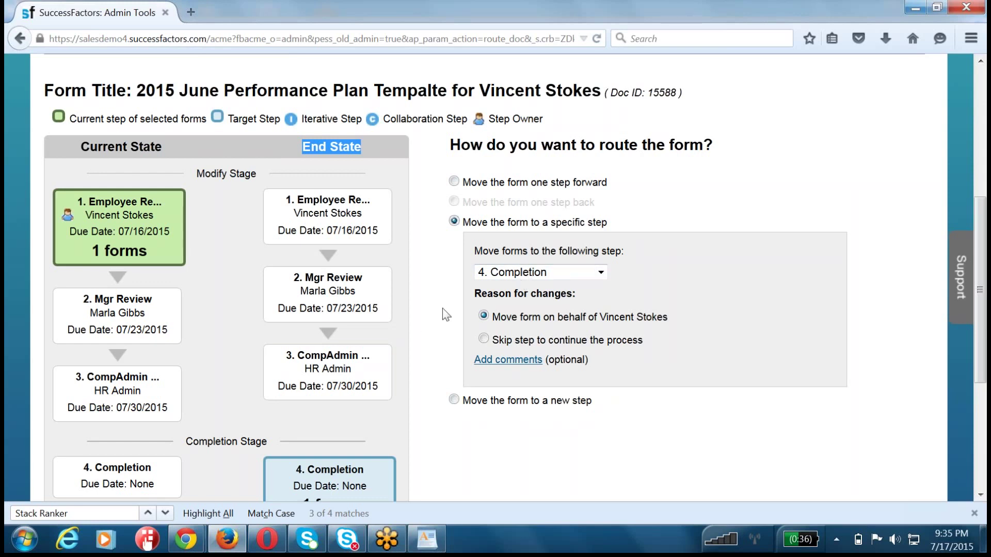
pyautogui.scroll(2, 443, 312)
pyautogui.scroll(-5, 443, 312)
pyautogui.click(893, 324)
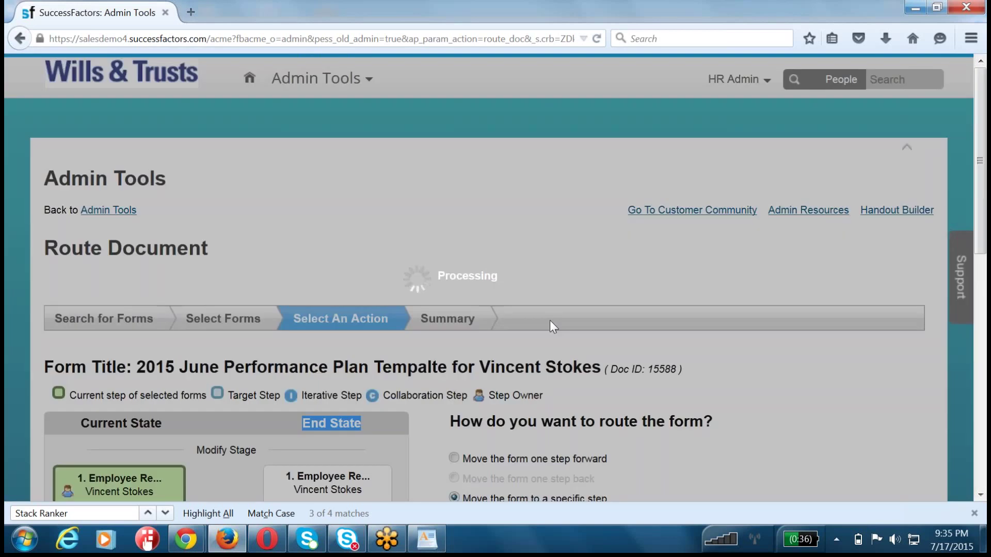
# - Check the summary shows the form moved from Employee Review to Completed, then return to Admin Tools
pyautogui.scroll(-8, 550, 320)
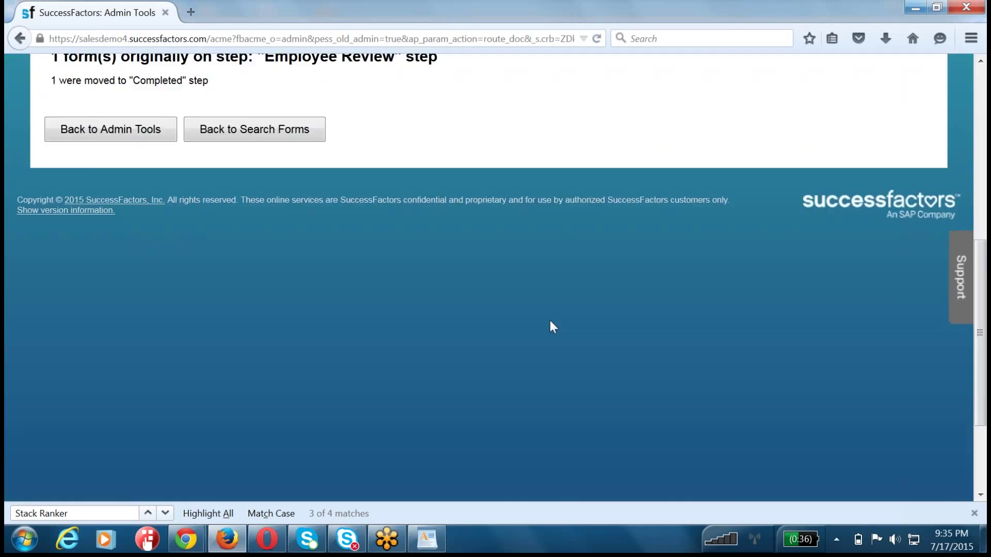
pyautogui.scroll(3, 357, 186)
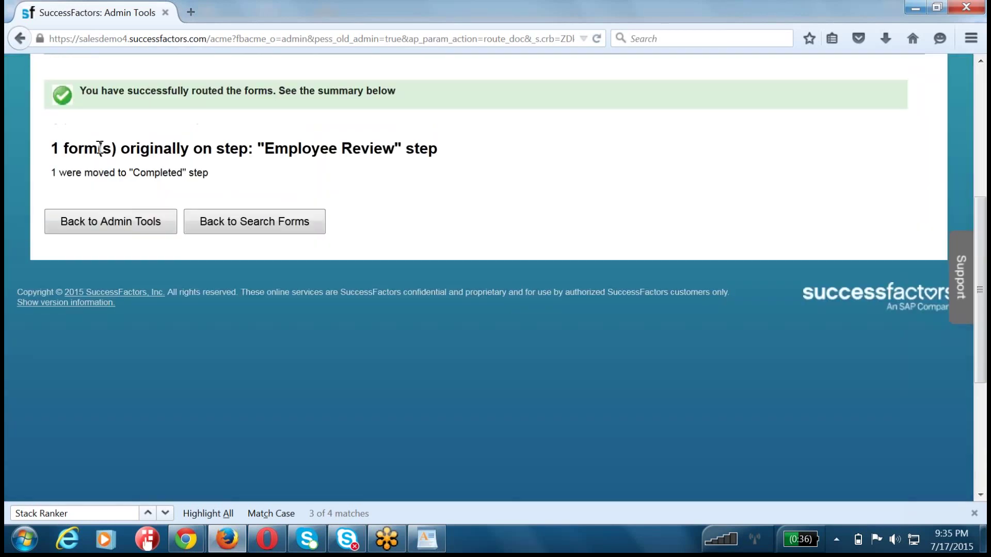
pyautogui.moveTo(98, 149); pyautogui.dragTo(388, 155)
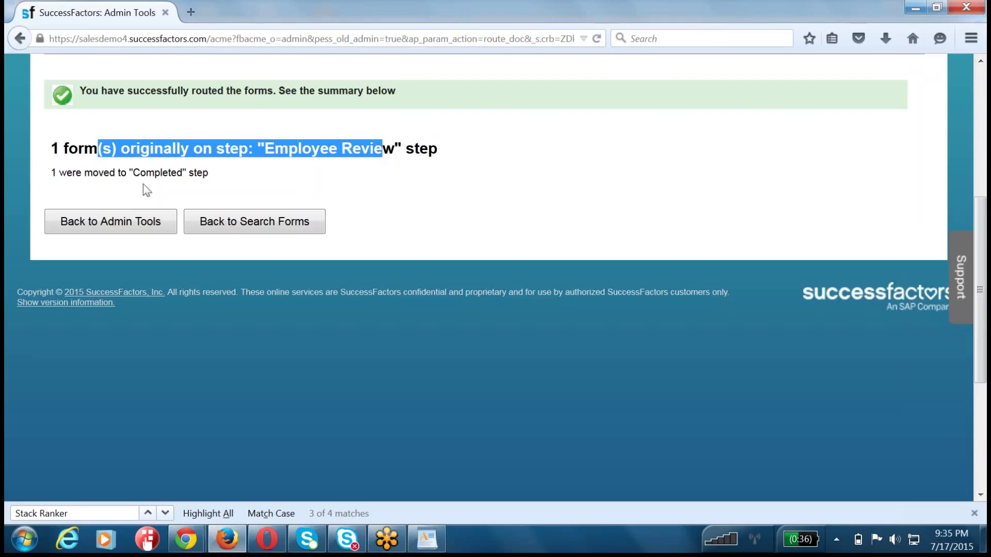
pyautogui.moveTo(93, 172); pyautogui.dragTo(208, 174)
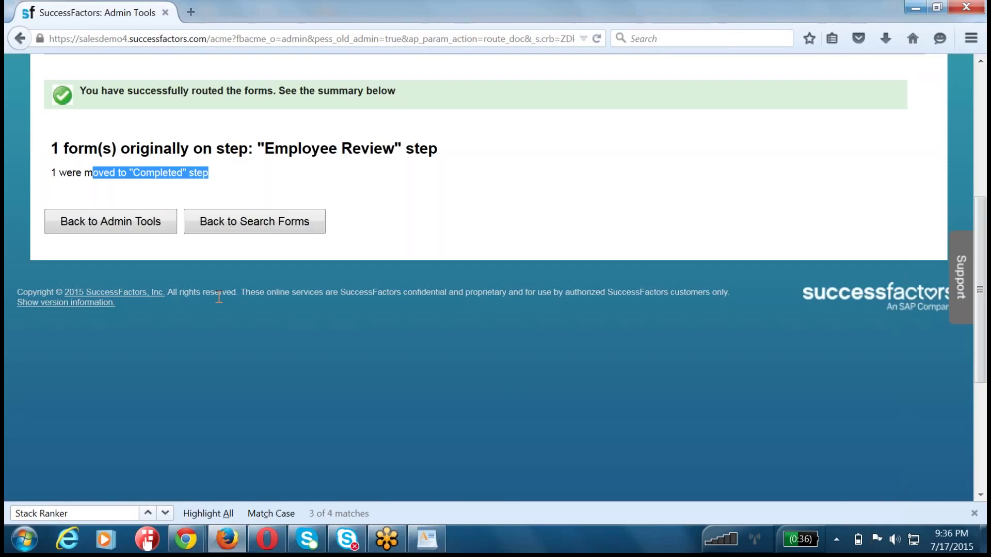
pyautogui.scroll(5, 219, 296)
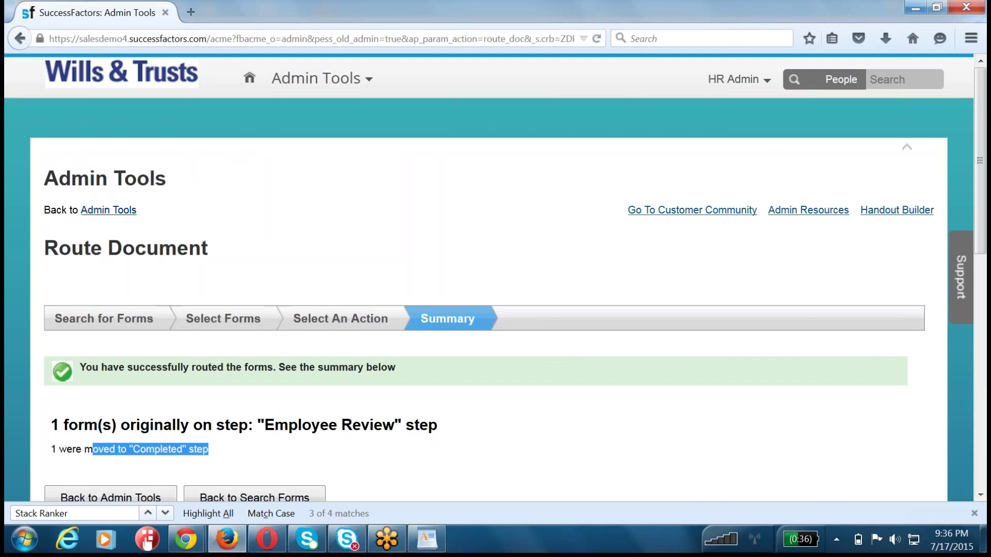
pyautogui.click(112, 212)
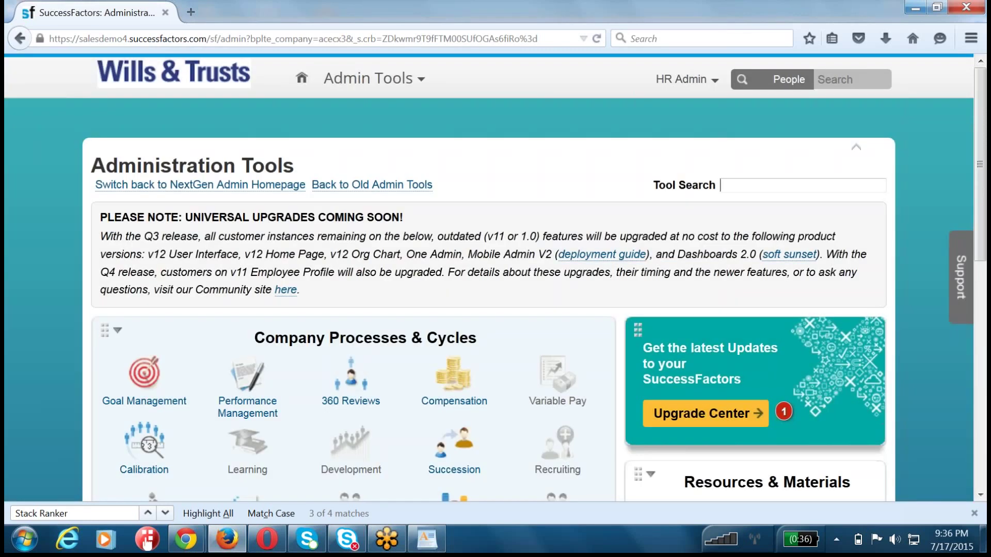
# - Replace the 'manage form' tool search with 'delete' and open the Delete Form tool
pyautogui.click(774, 183)
pyautogui.write('manage form')
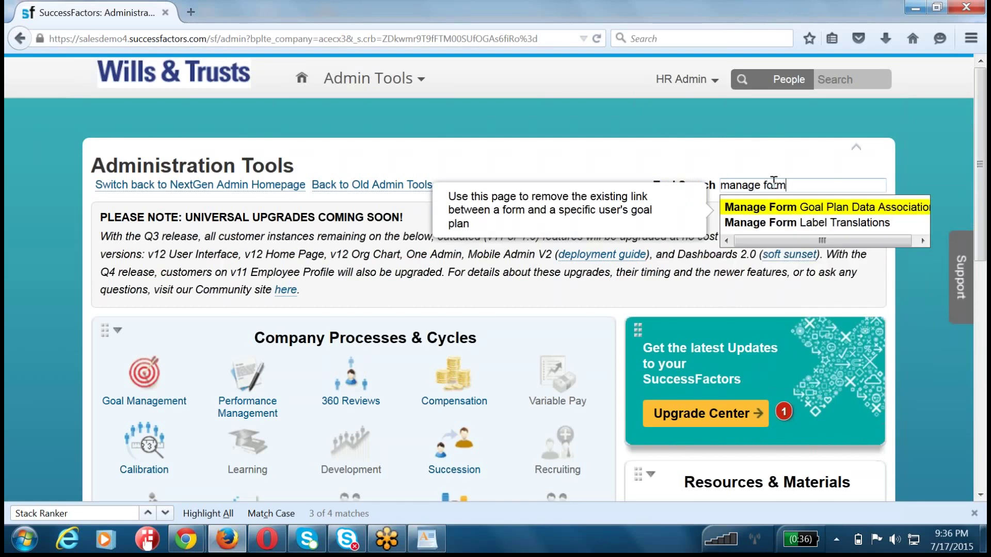
pyautogui.tripleClick(773, 184)
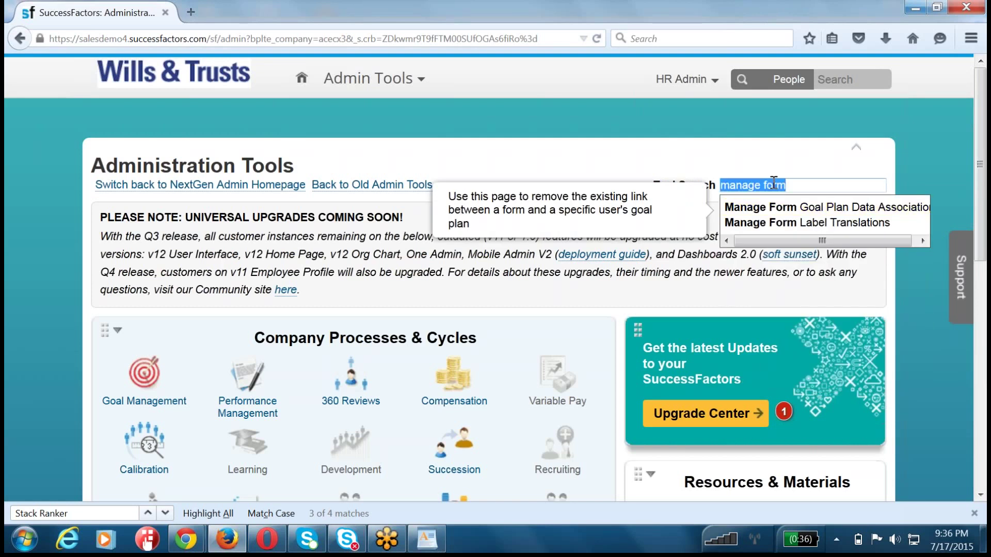
pyautogui.write('delete')
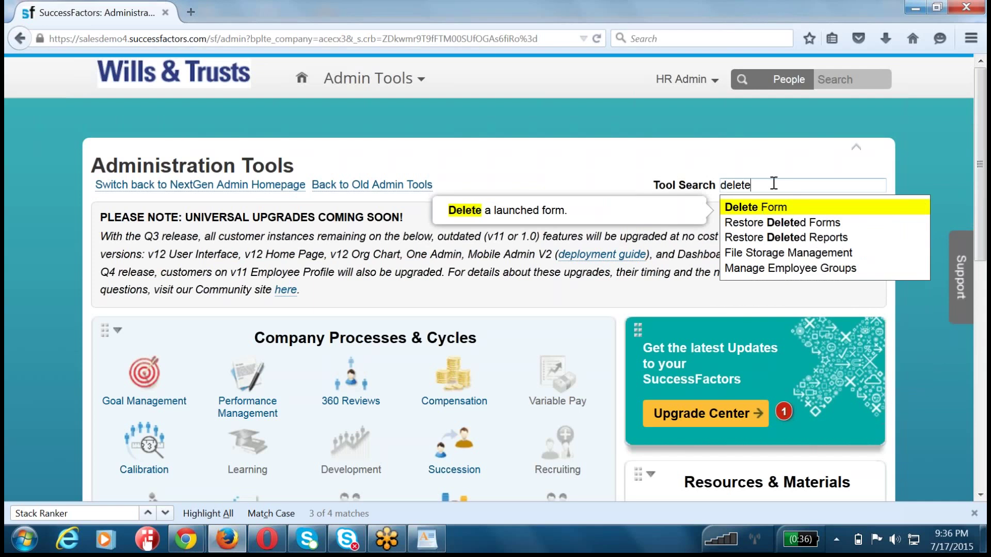
pyautogui.click(753, 209)
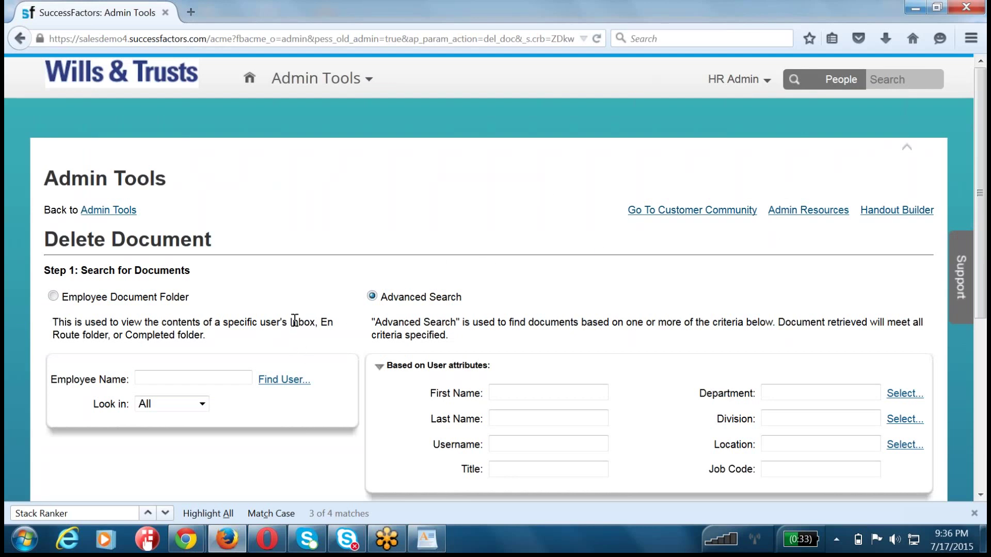
# - Set the Form Template criterion to '2015 June Performance Plan Tempalte' via a '2015 June' search
pyautogui.scroll(-5, 295, 321)
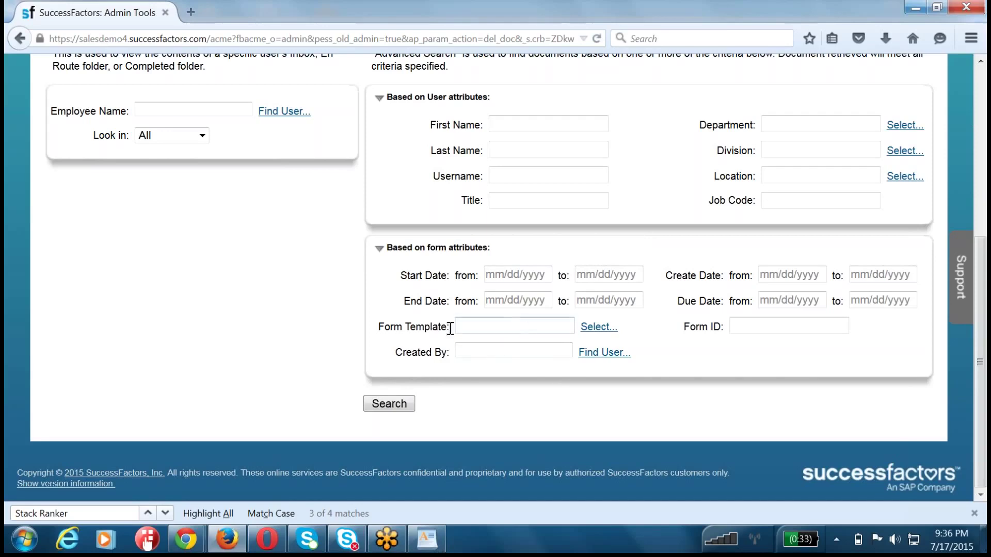
pyautogui.moveTo(381, 327); pyautogui.dragTo(450, 328)
pyautogui.click(599, 330)
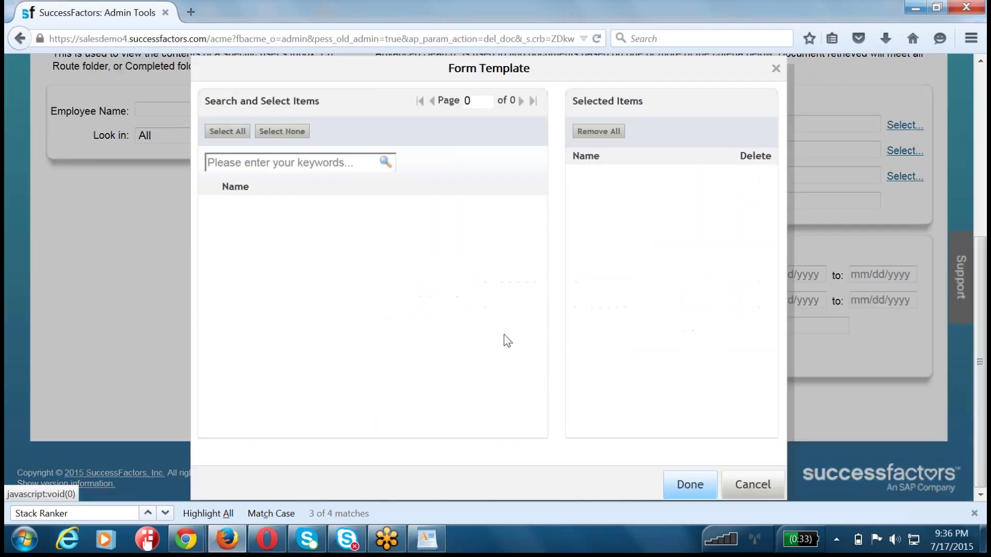
pyautogui.click(295, 164)
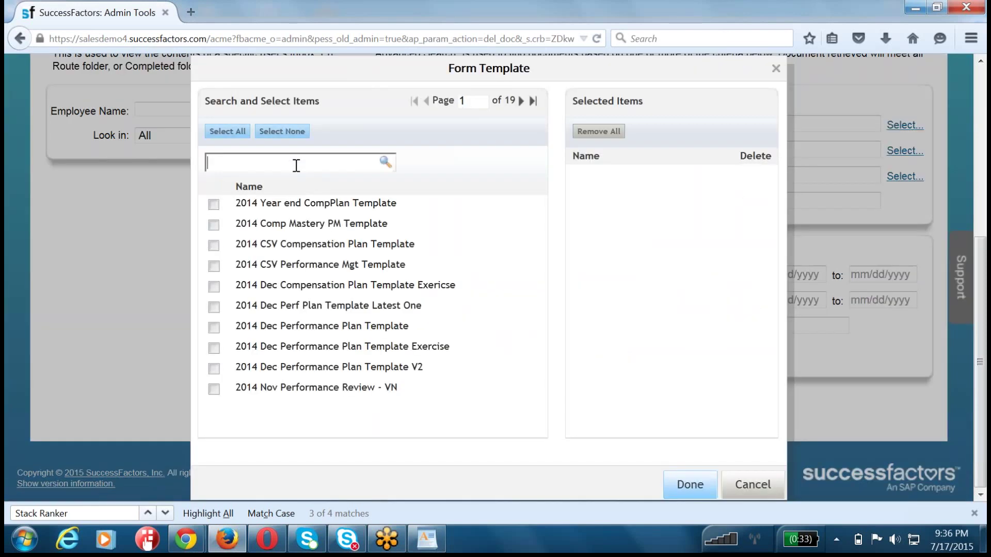
pyautogui.write('2015 June')
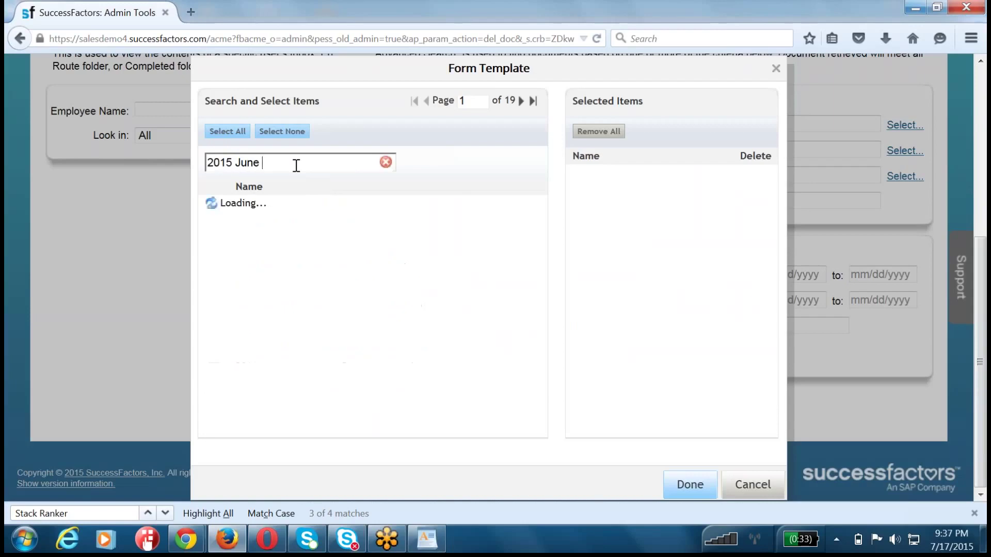
pyautogui.click(213, 203)
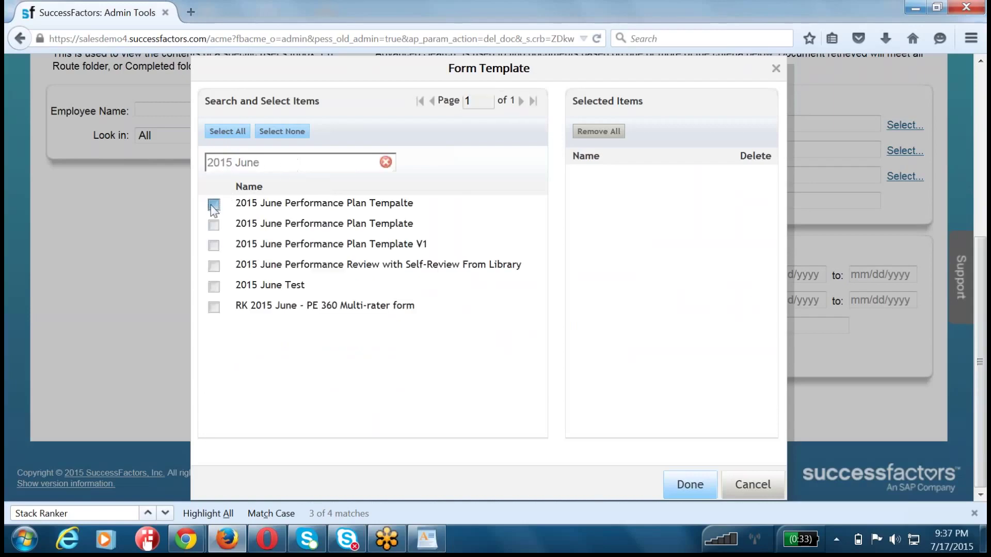
pyautogui.click(685, 487)
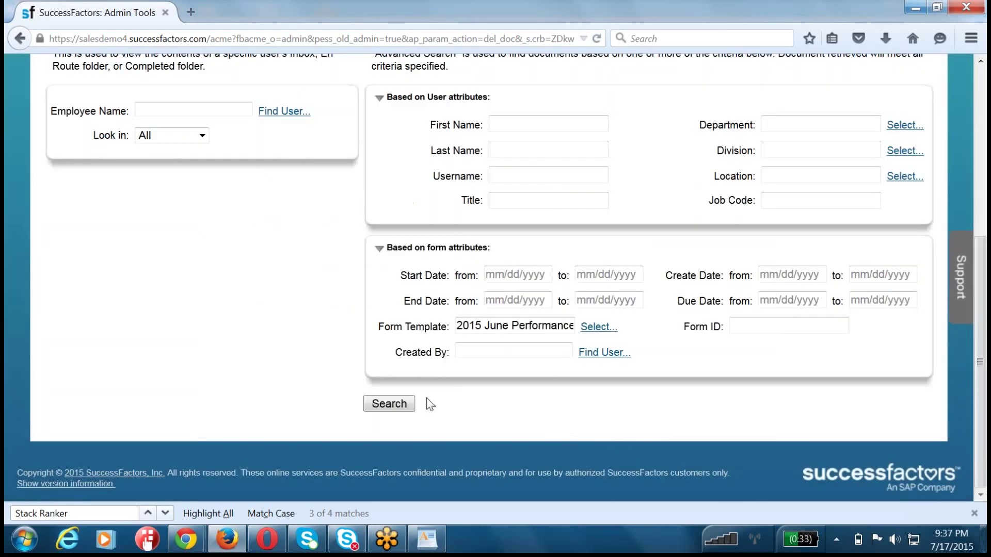
# - Run the document search and show the results at 150 items per page
pyautogui.click(403, 406)
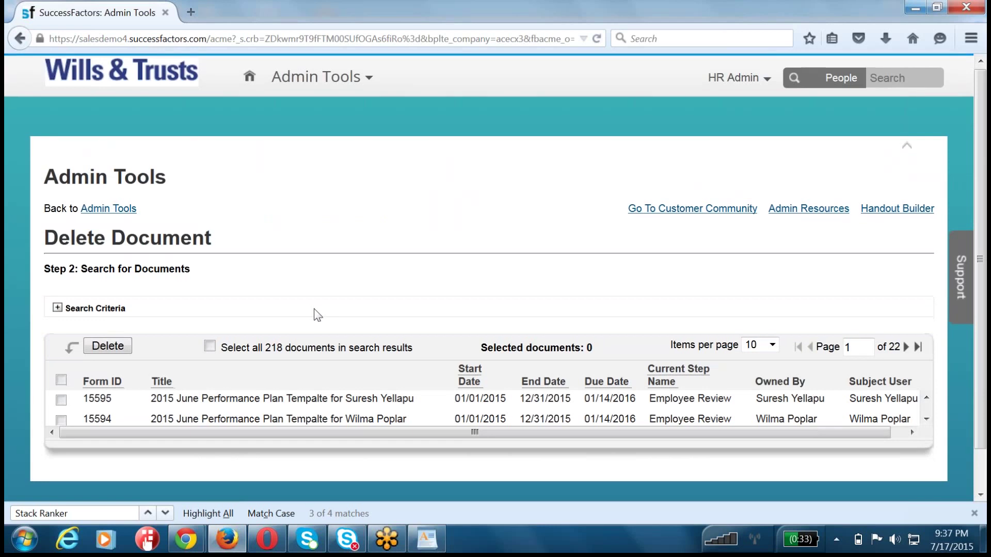
pyautogui.scroll(-2, 318, 315)
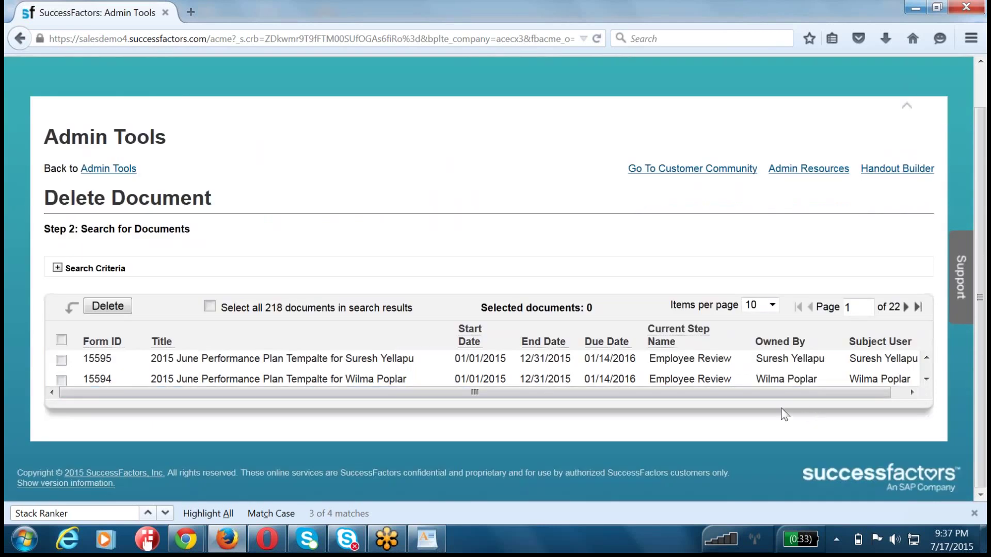
pyautogui.moveTo(787, 411); pyautogui.dragTo(842, 413)
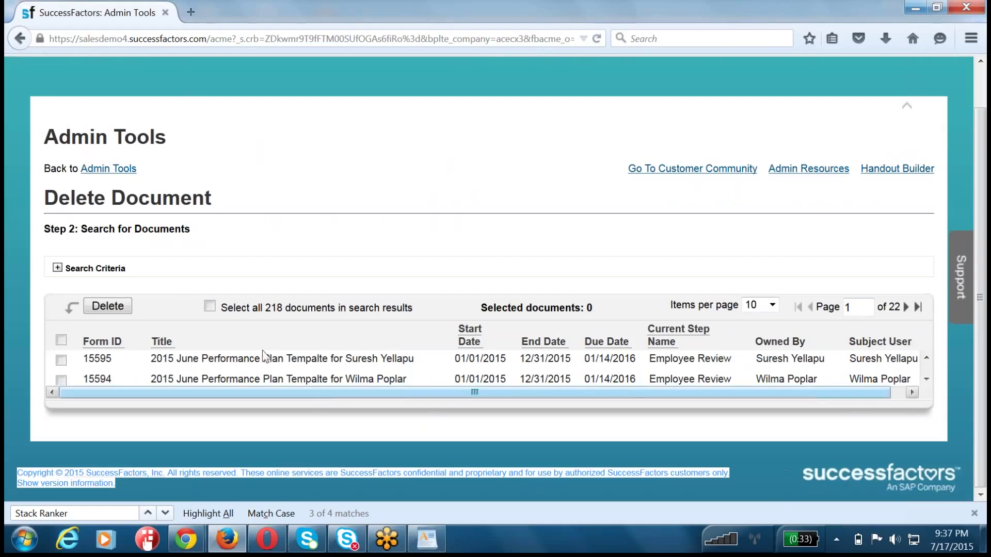
pyautogui.click(61, 360)
pyautogui.click(61, 381)
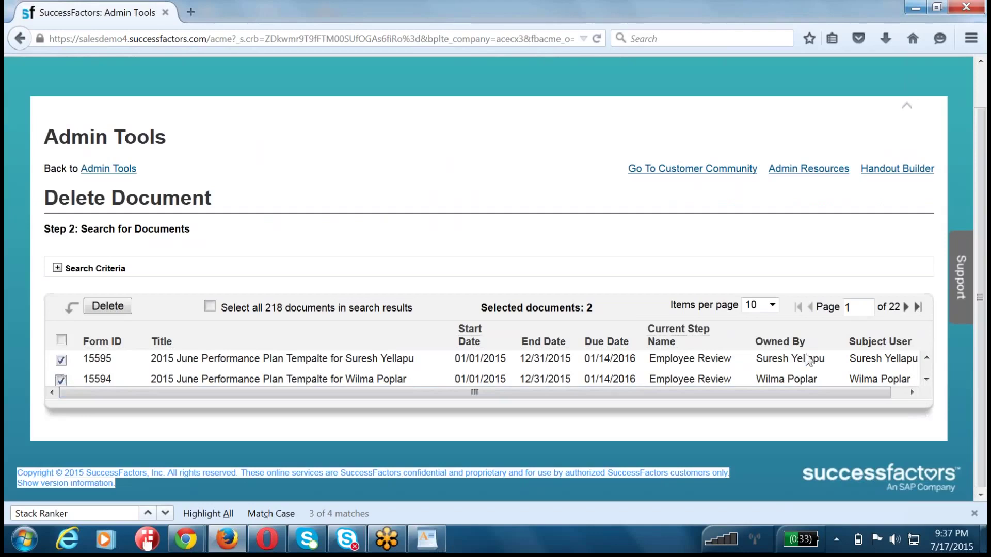
pyautogui.moveTo(807, 359); pyautogui.dragTo(795, 379)
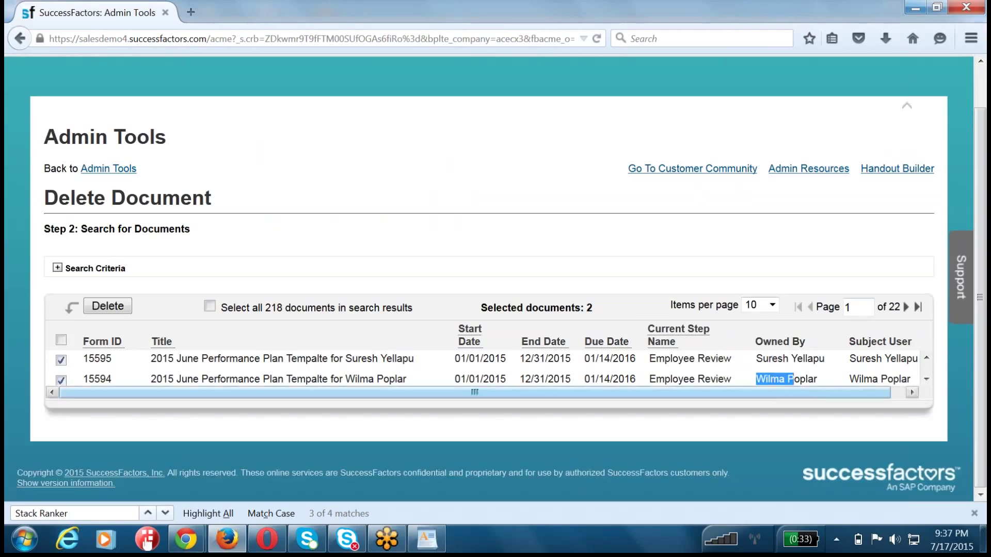
pyautogui.click(772, 305)
pyautogui.click(768, 372)
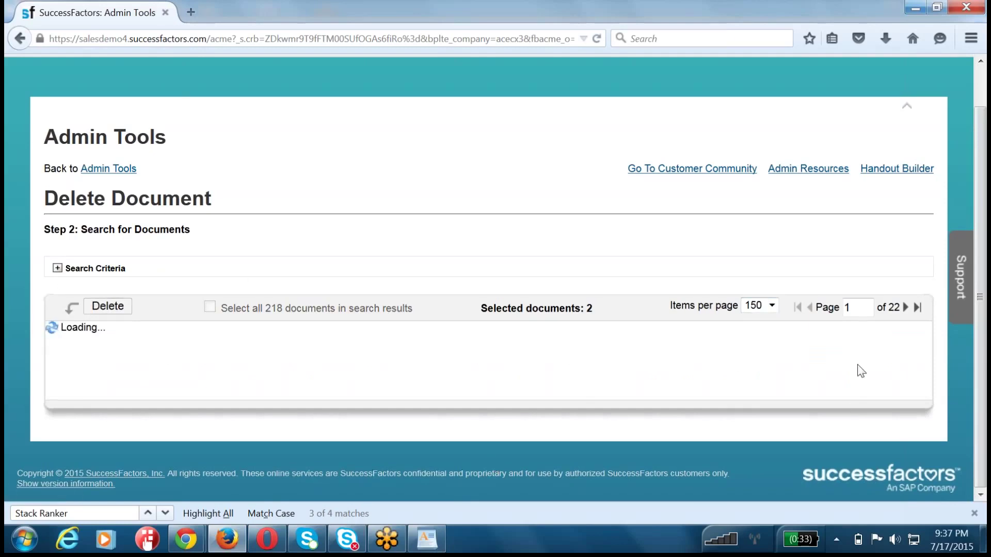
# - Select all 218 documents, delete them with 0 failures, and return to Admin Tools
pyautogui.scroll(-4, 861, 370)
pyautogui.scroll(-14, 860, 370)
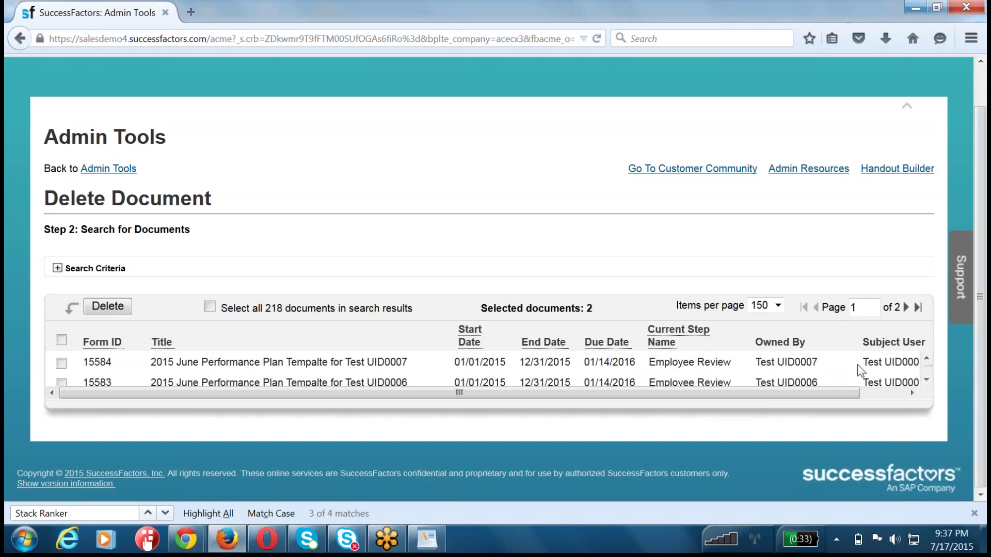
pyautogui.scroll(16, 860, 370)
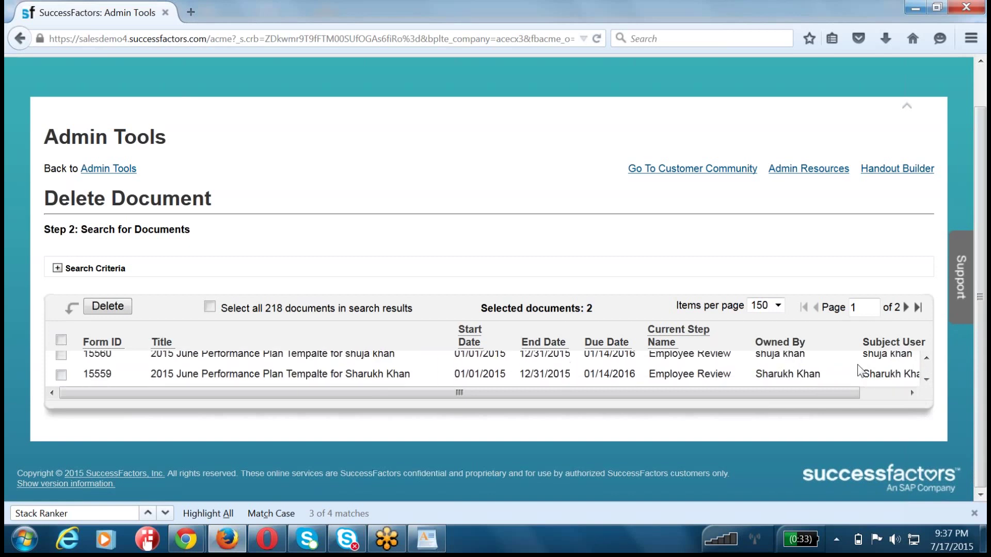
pyautogui.scroll(2, 860, 370)
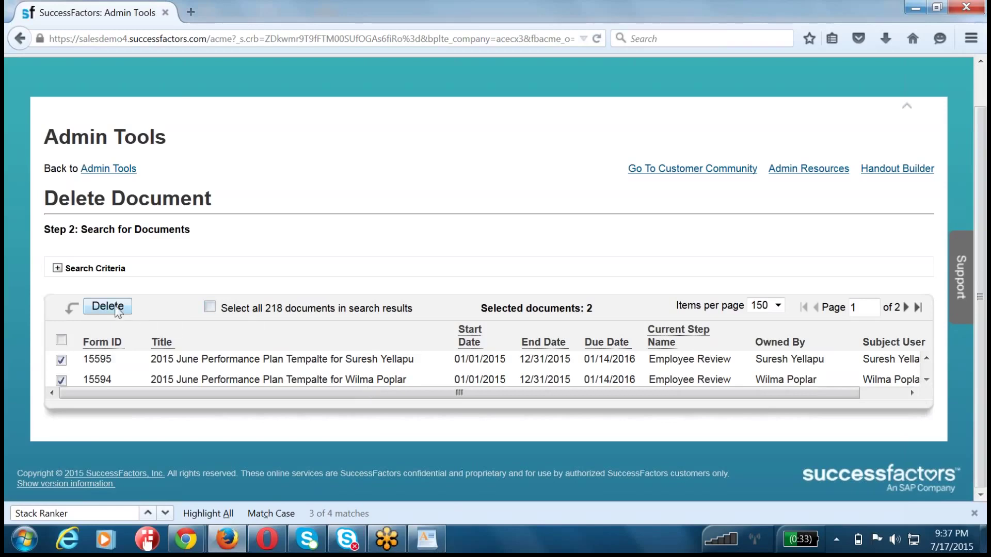
pyautogui.click(209, 308)
pyautogui.click(108, 306)
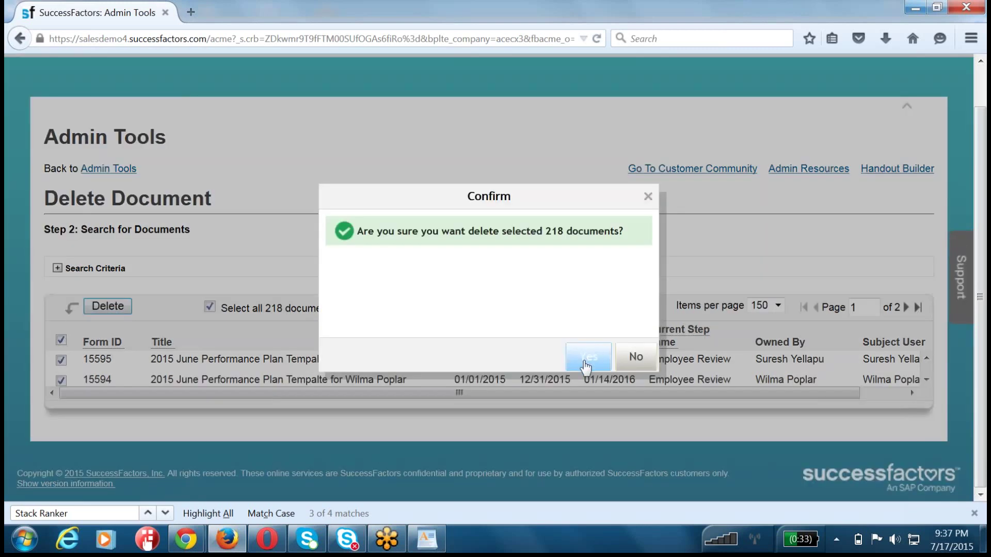
pyautogui.click(580, 361)
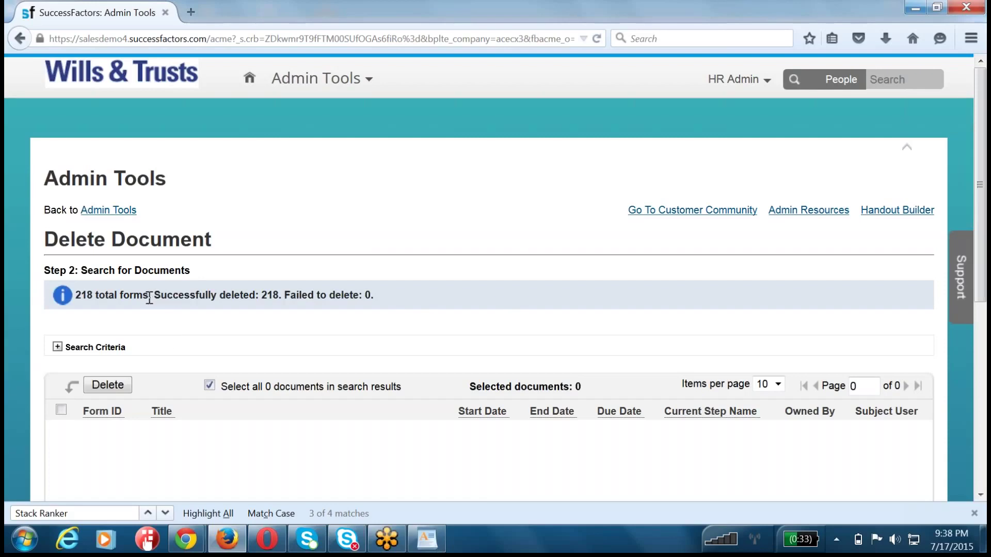
pyautogui.moveTo(148, 294); pyautogui.dragTo(514, 312)
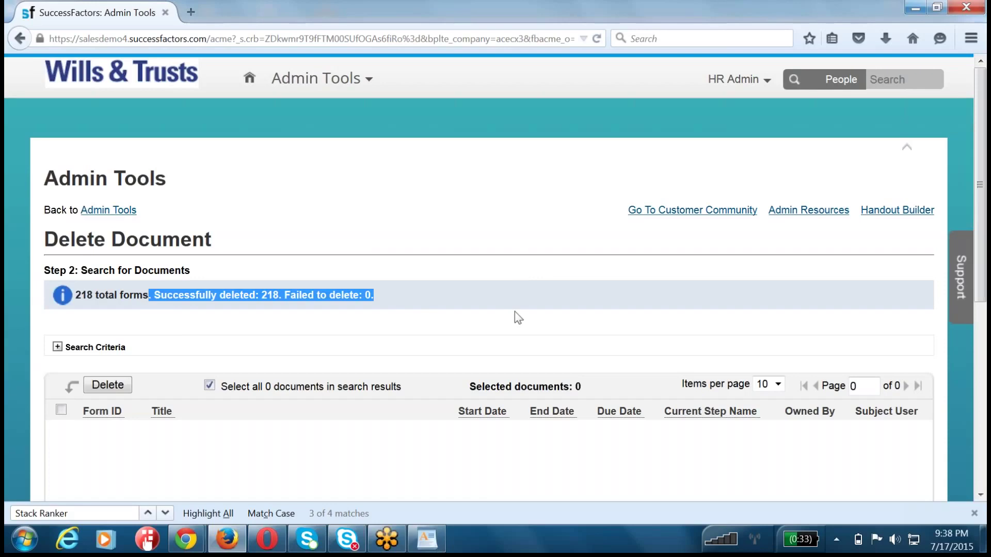
pyautogui.click(108, 211)
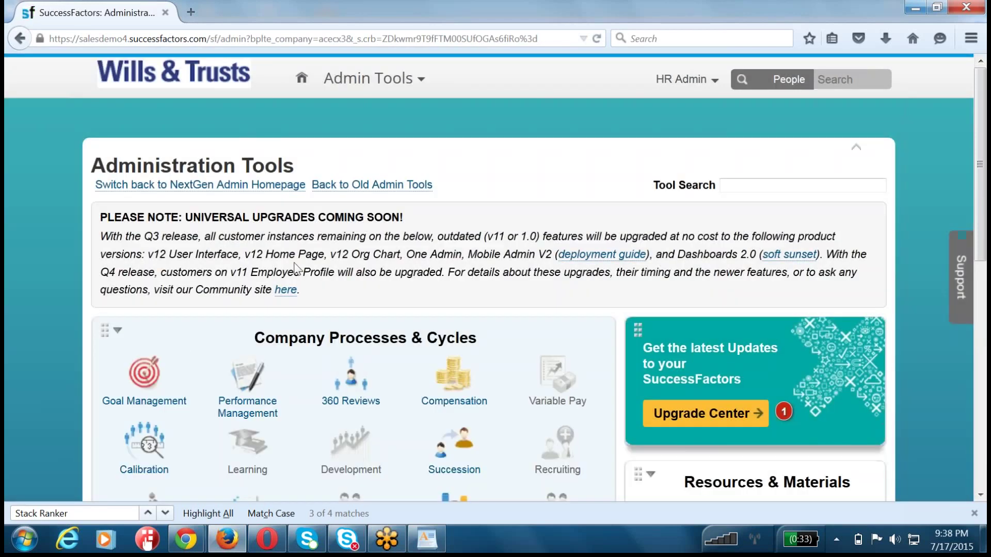
# - Search 'restore' in Tool Search and open the Restore Deleted Forms tool's Advanced Search
pyautogui.click(731, 188)
pyautogui.write('restore')
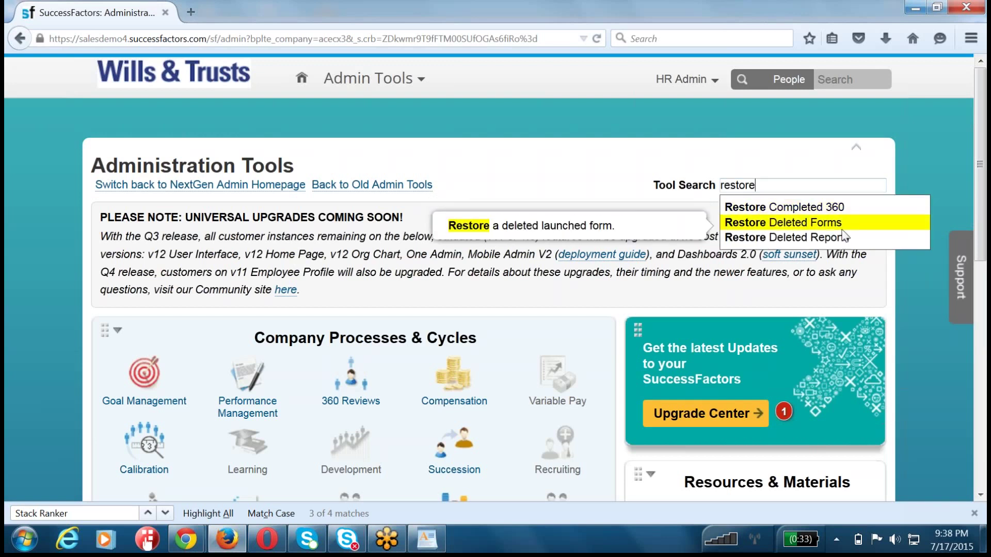
pyautogui.click(784, 223)
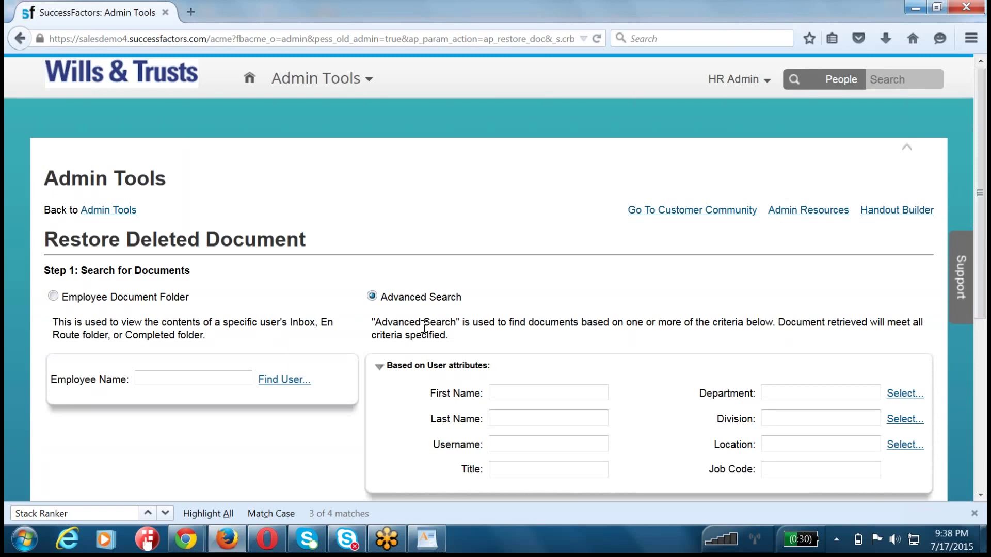
pyautogui.scroll(-5, 424, 328)
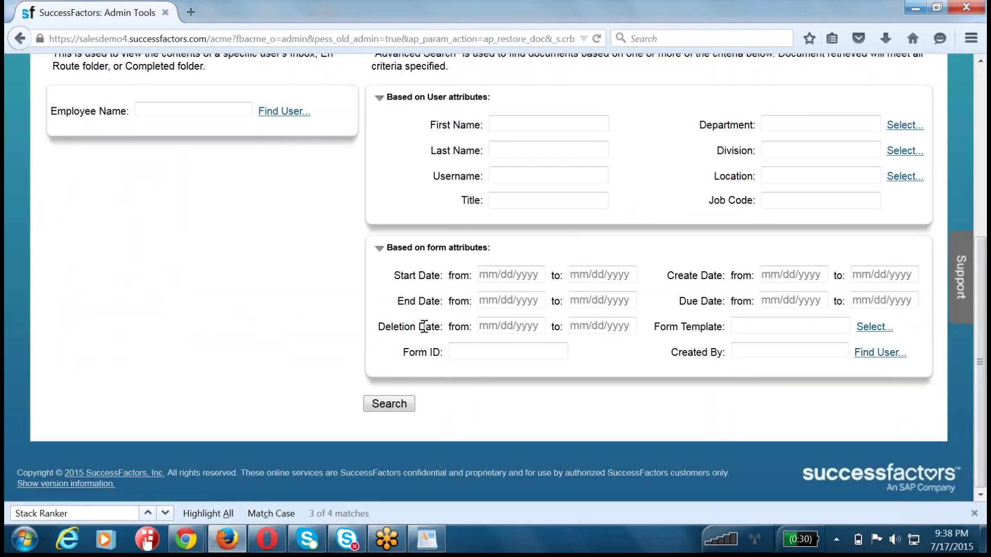
pyautogui.scroll(2, 344, 299)
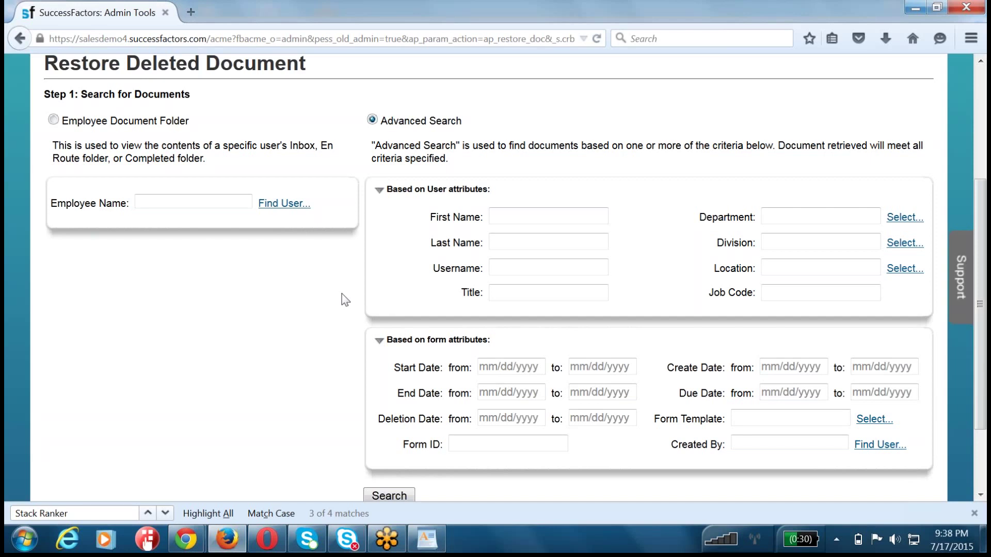
pyautogui.scroll(-2, 341, 293)
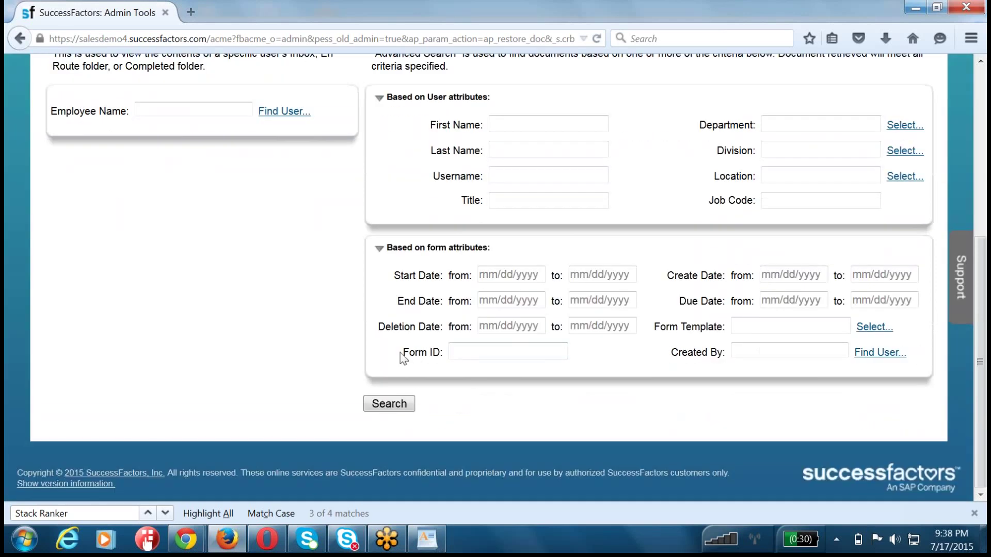
pyautogui.doubleClick(416, 352)
pyautogui.click(210, 108)
pyautogui.write('Vincent S')
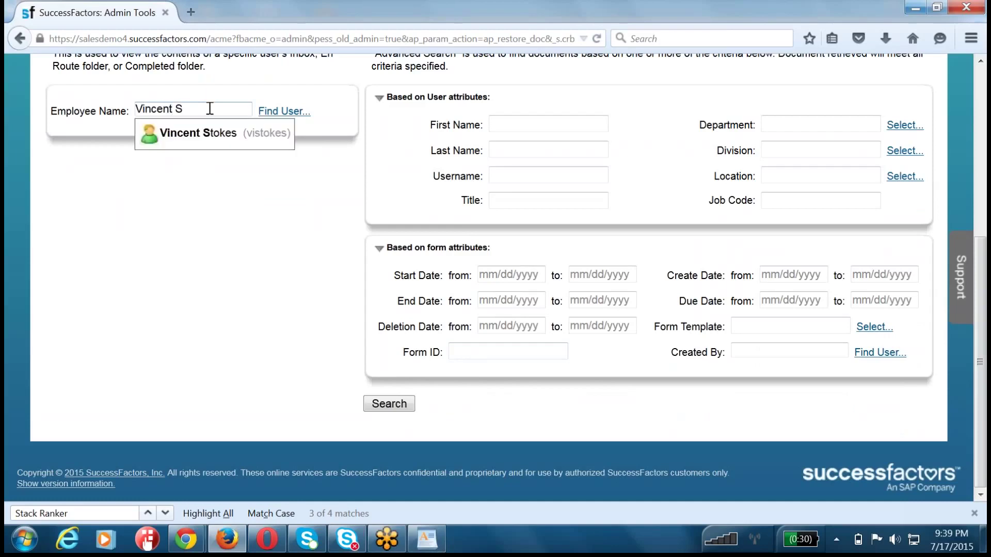
pyautogui.click(209, 134)
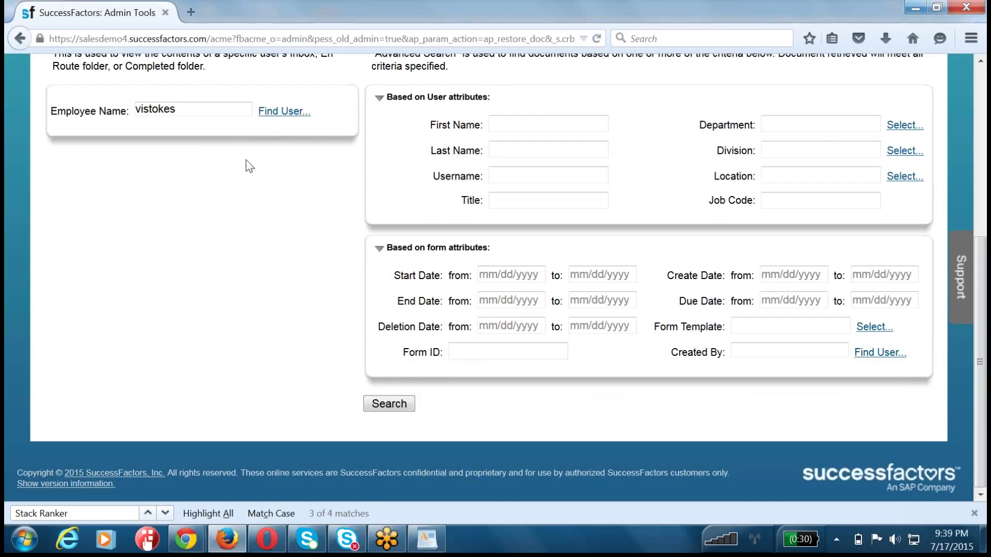
pyautogui.click(279, 112)
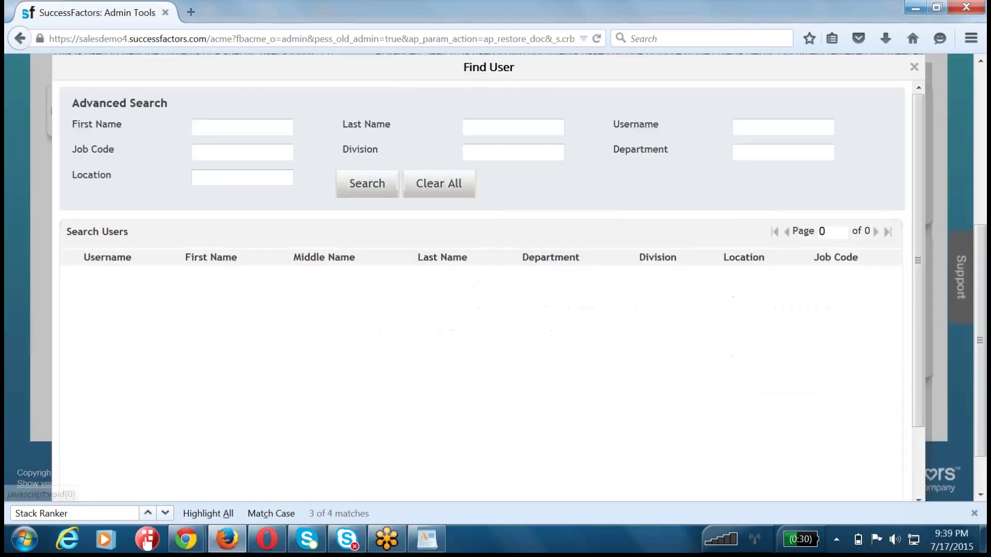
pyautogui.click(246, 135)
pyautogui.write('vincent')
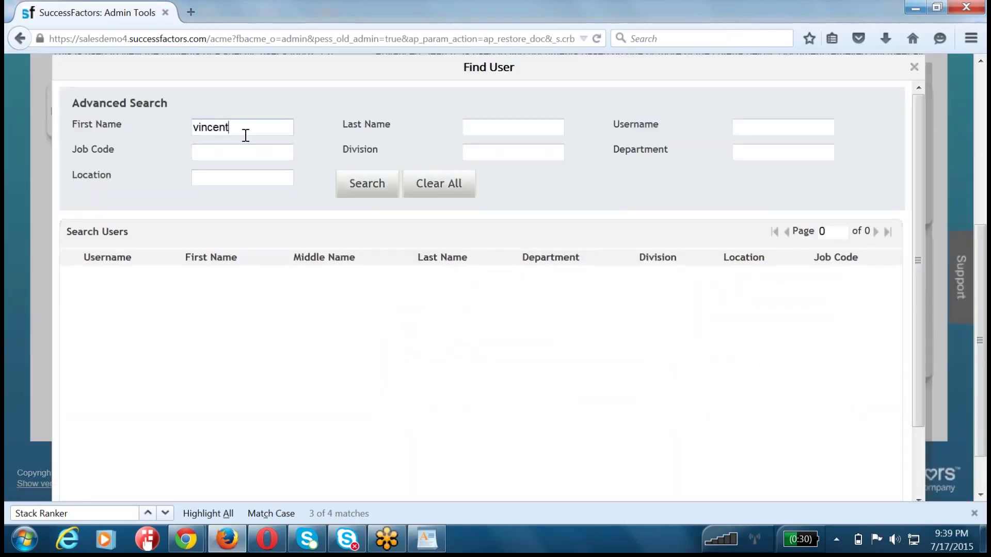
pyautogui.press('Return')
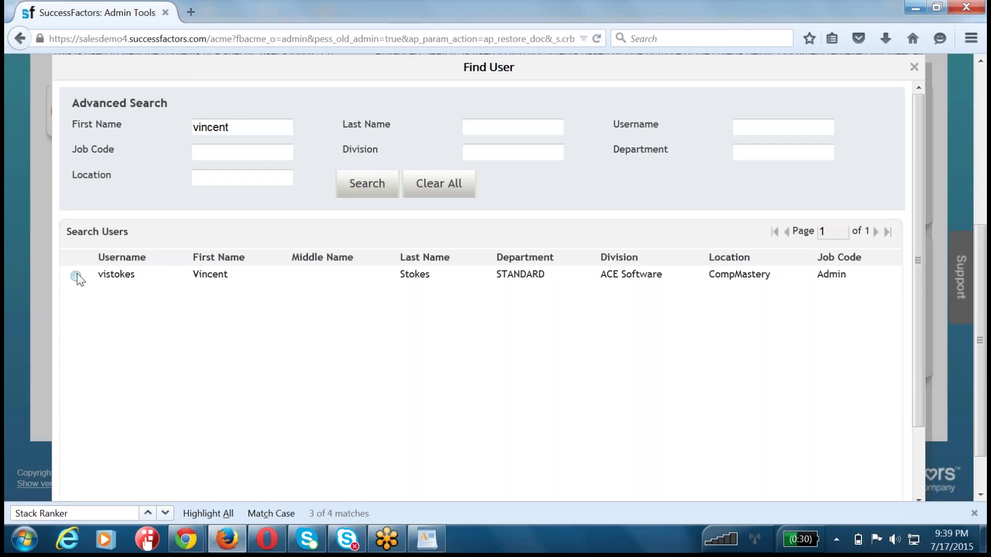
pyautogui.click(77, 277)
pyautogui.scroll(-3, 877, 413)
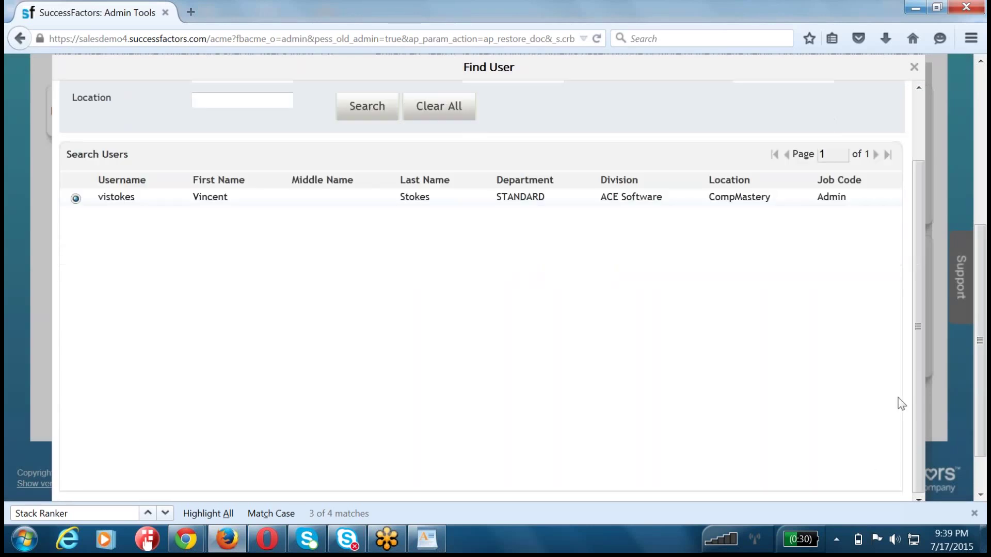
pyautogui.scroll(-2, 877, 439)
pyautogui.click(825, 491)
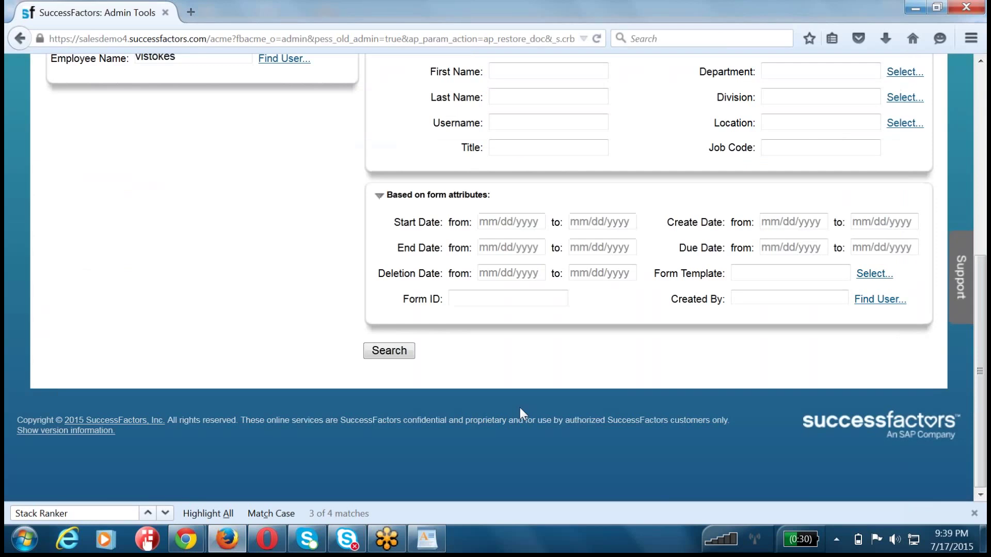
pyautogui.click(388, 350)
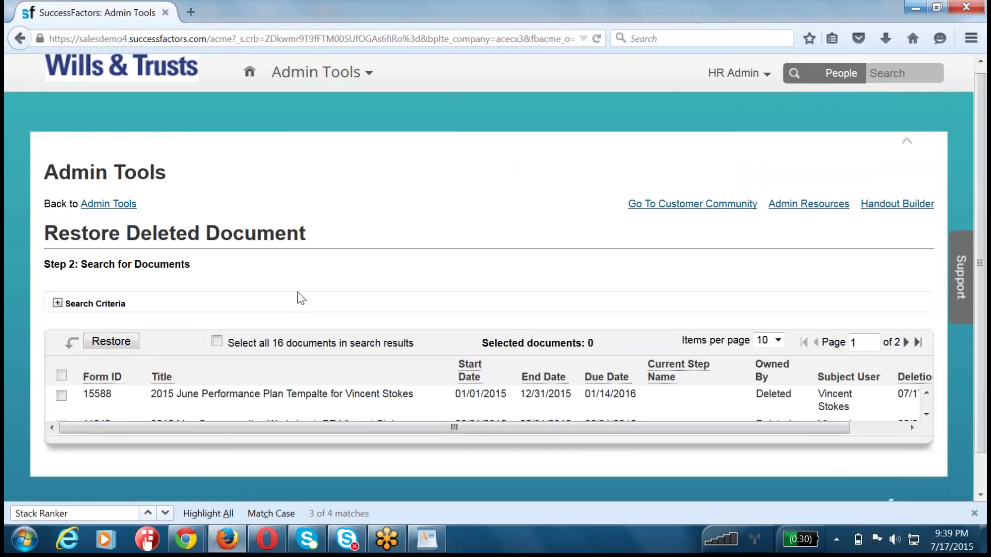
# - Mark form 15588 for restoring, then cancel restoring just that one form
pyautogui.scroll(-2, 300, 297)
pyautogui.scroll(-5, 318, 374)
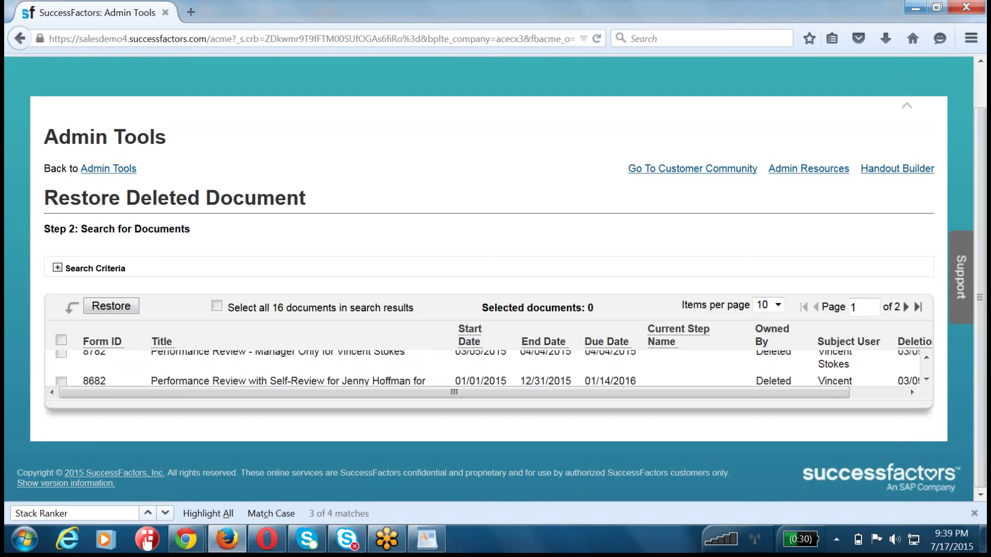
pyautogui.scroll(5, 318, 369)
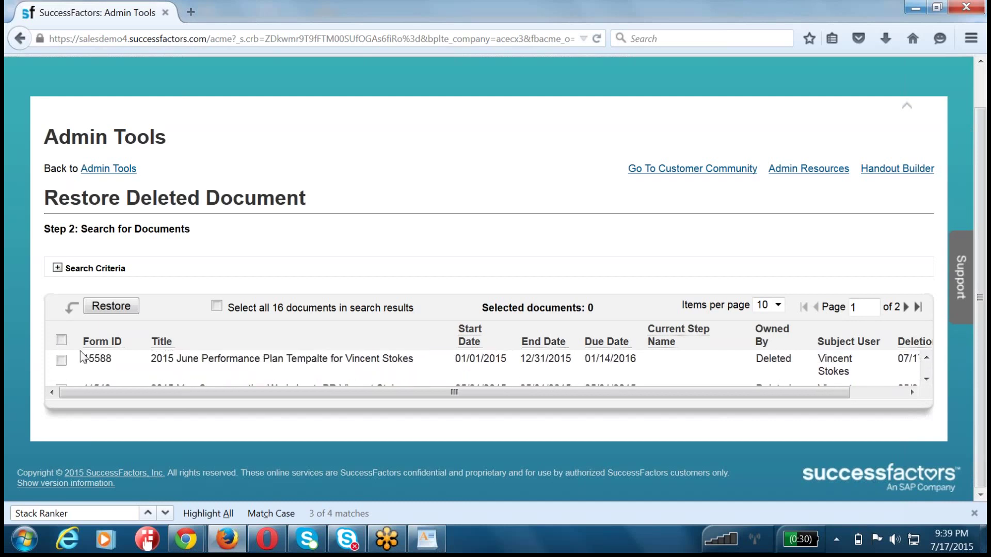
pyautogui.click(62, 360)
pyautogui.moveTo(350, 396); pyautogui.dragTo(404, 397)
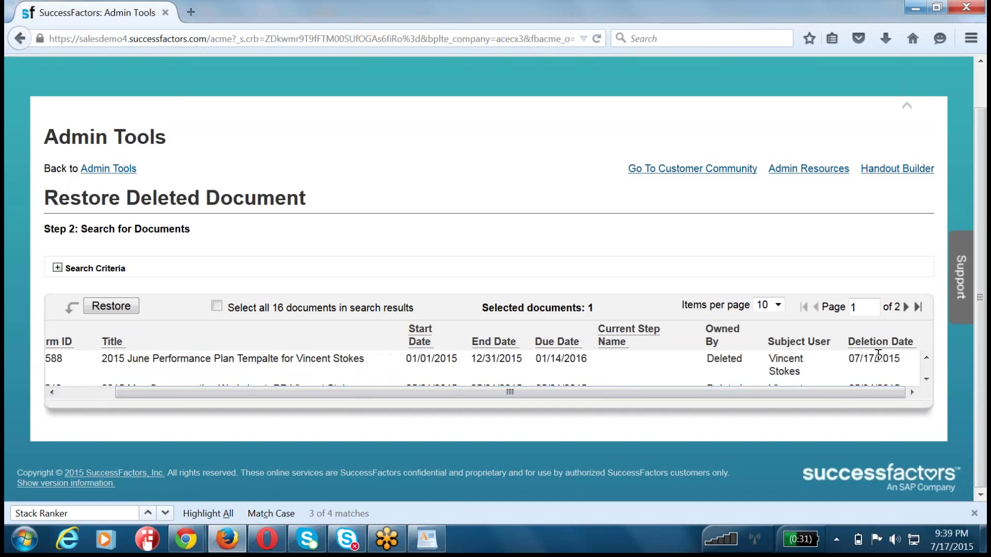
pyautogui.moveTo(849, 359); pyautogui.dragTo(877, 358)
pyautogui.click(108, 308)
pyautogui.click(638, 359)
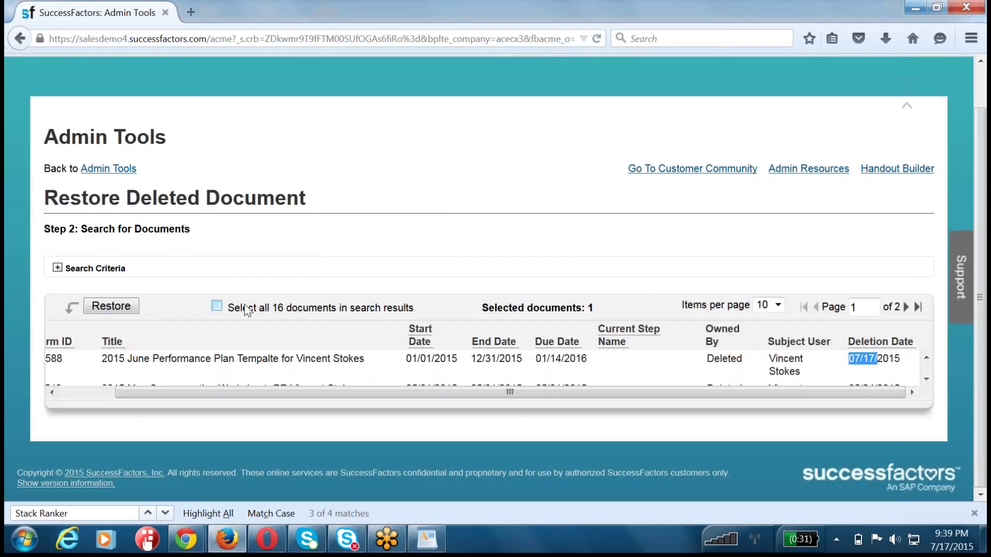
# - Select all 16 deleted documents and confirm restoring them
pyautogui.click(216, 306)
pyautogui.click(127, 306)
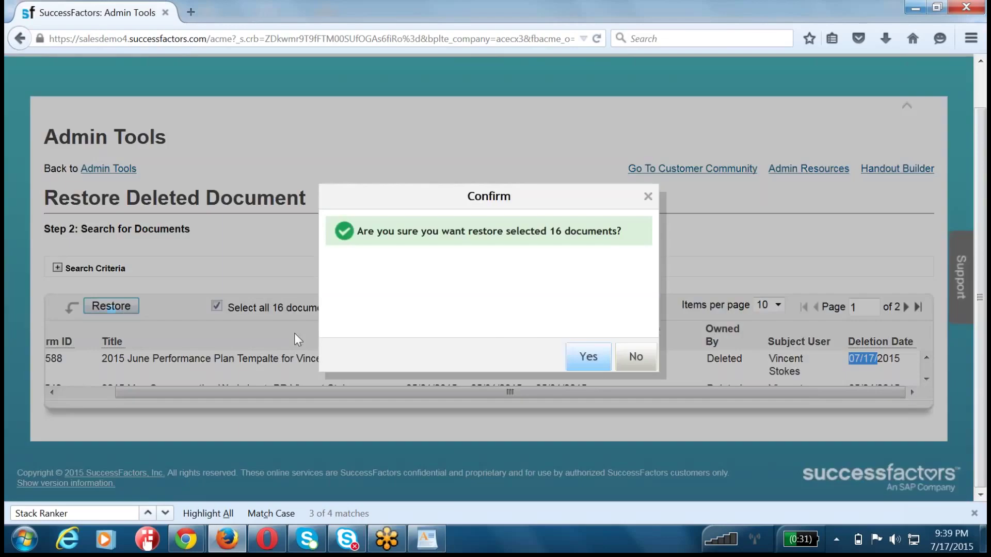
pyautogui.click(608, 356)
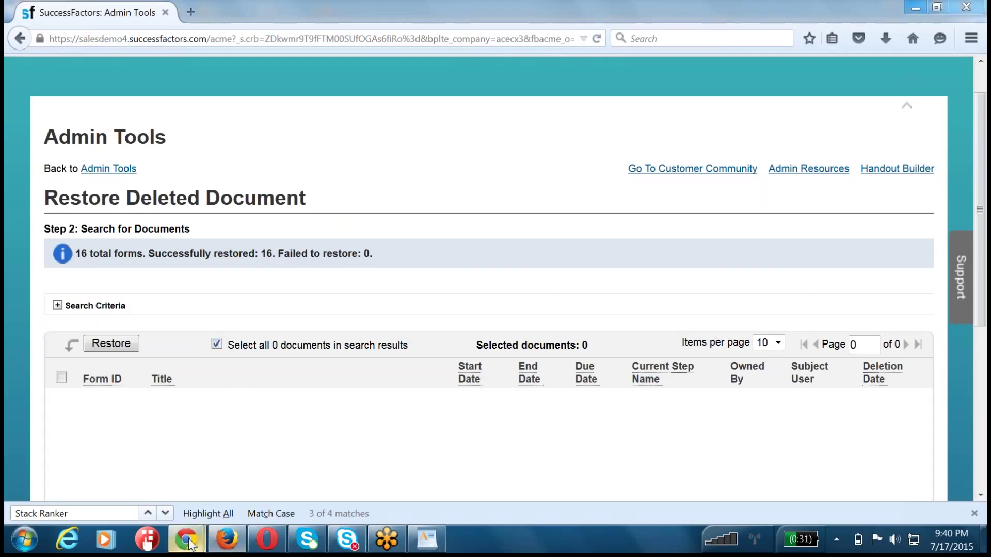
# - Replace the browser address with the provisioning_login URL to load Provisioning login
pyautogui.moveTo(189, 543)
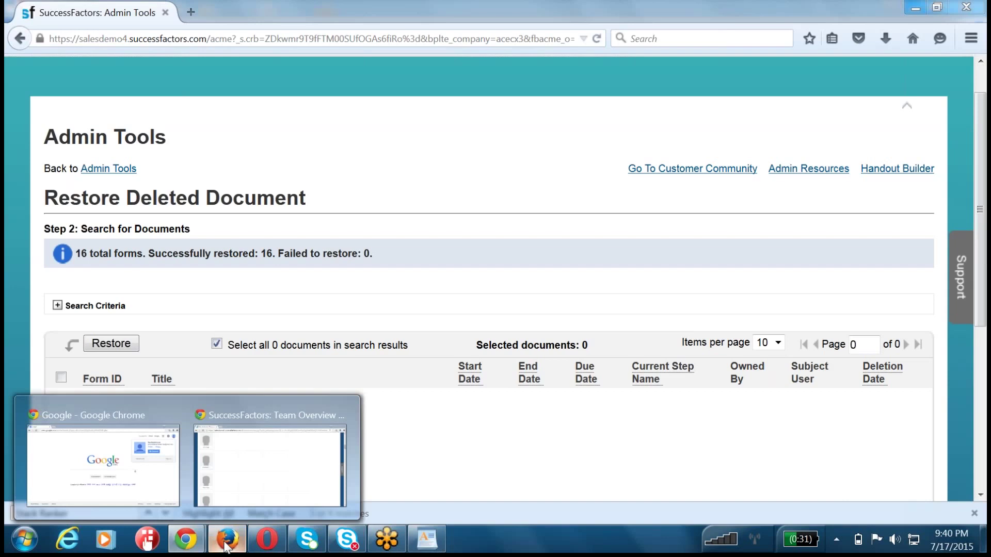
pyautogui.click(226, 543)
pyautogui.click(226, 543)
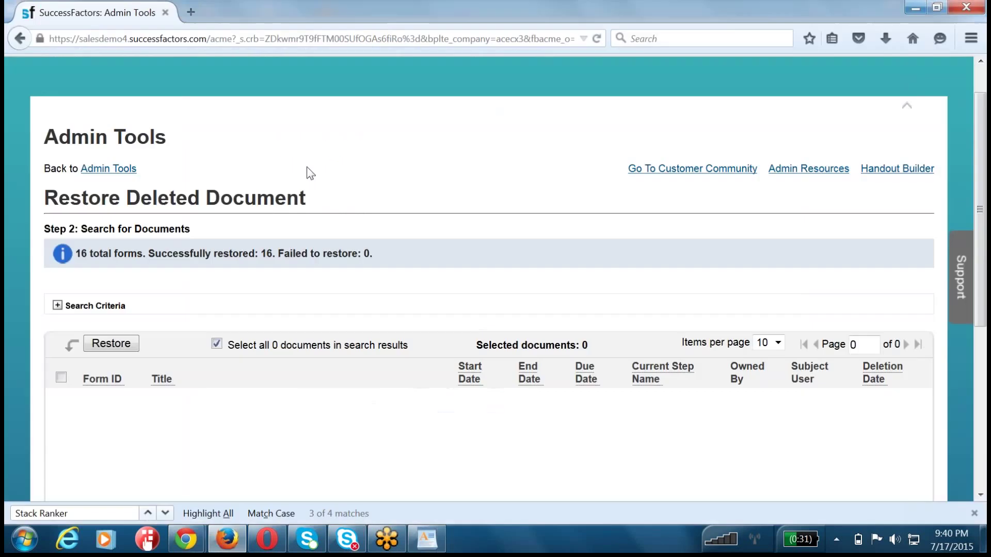
pyautogui.click(212, 40)
pyautogui.write('salesdemo4.successfactors.com/pro')
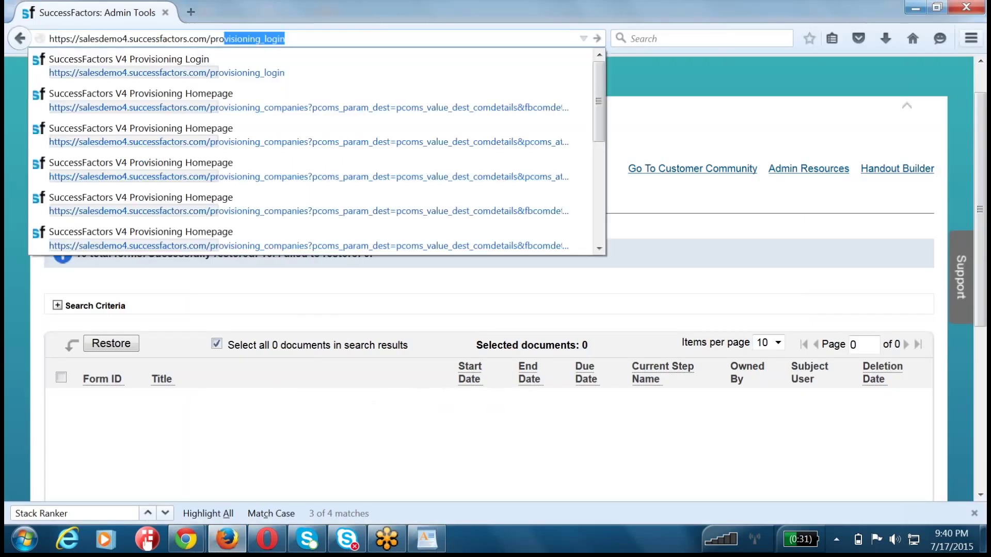
pyautogui.press('Return')
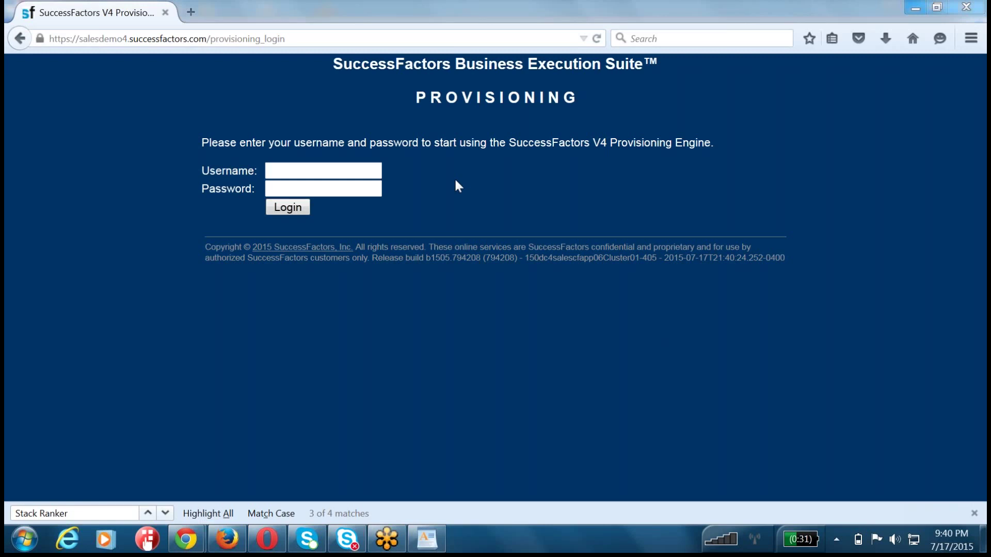
# - Search the page for 'Delete' under Managing Documents and open Remove Inactive Employee Documents
pyautogui.scroll(-1, 390, 311)
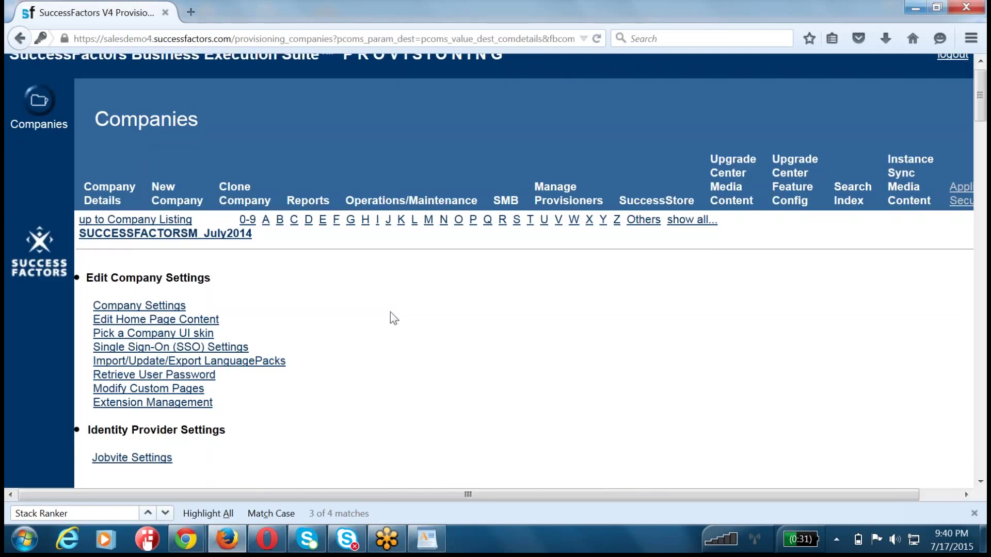
pyautogui.scroll(-10, 391, 313)
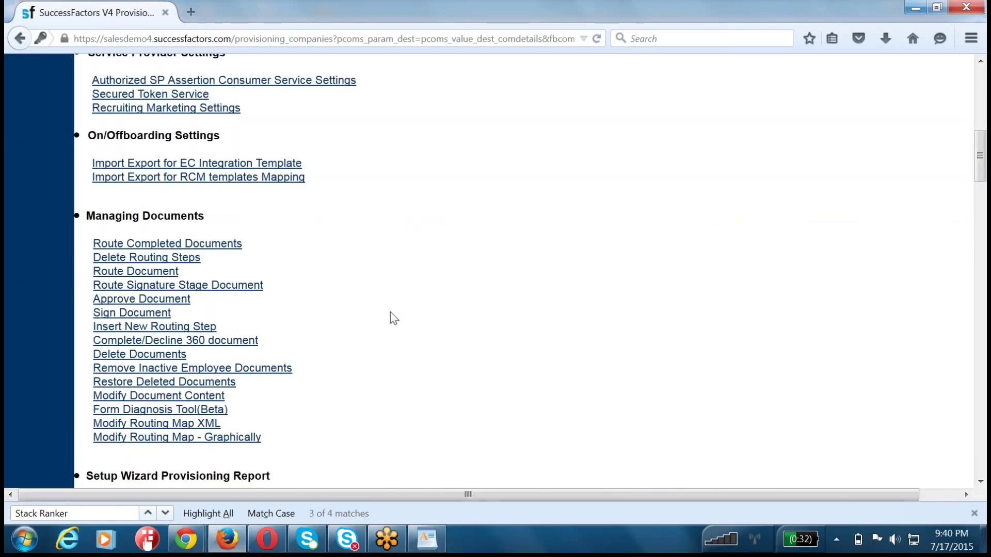
pyautogui.hotkey('ctrl', 'f')
pyautogui.write('Delete')
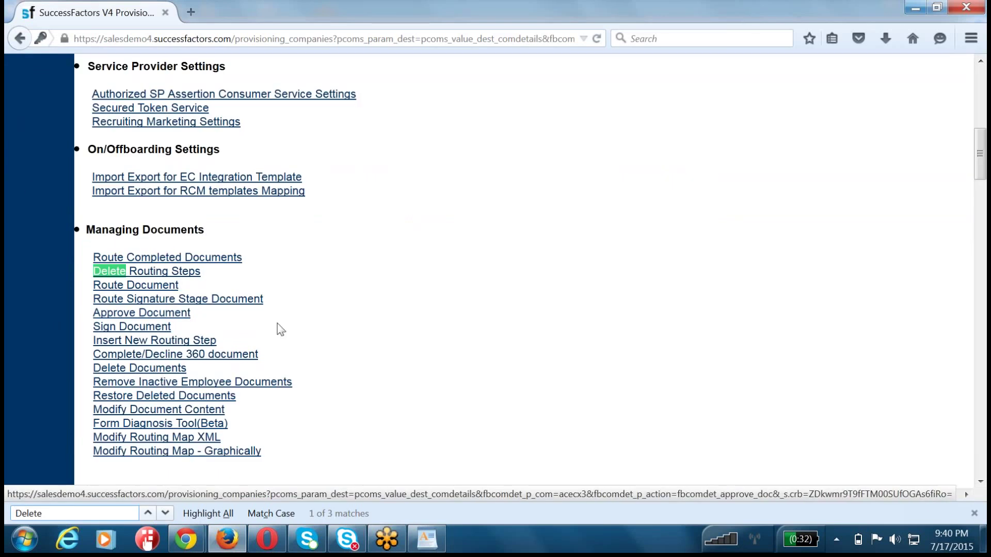
pyautogui.click(335, 369)
pyautogui.moveTo(326, 382); pyautogui.dragTo(84, 381)
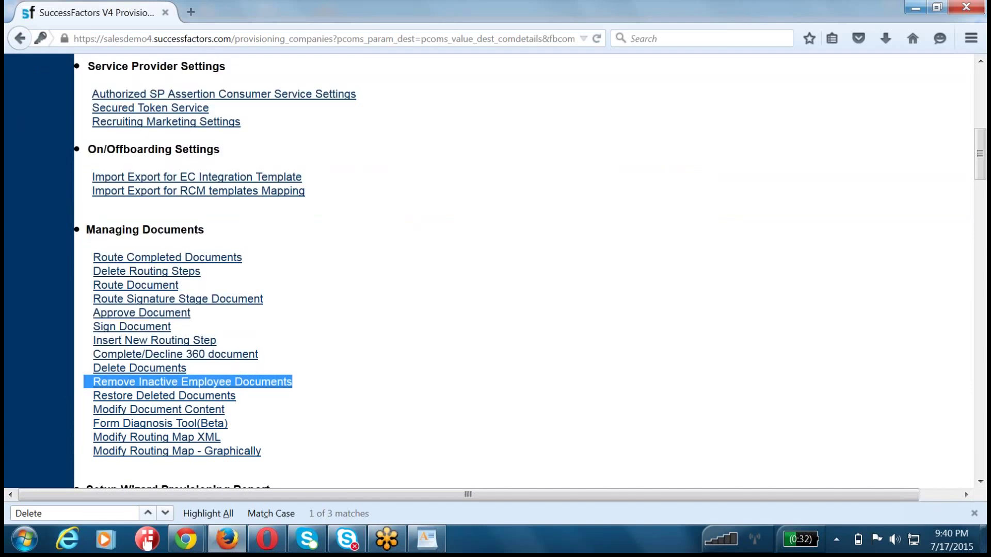
pyautogui.press('Return')
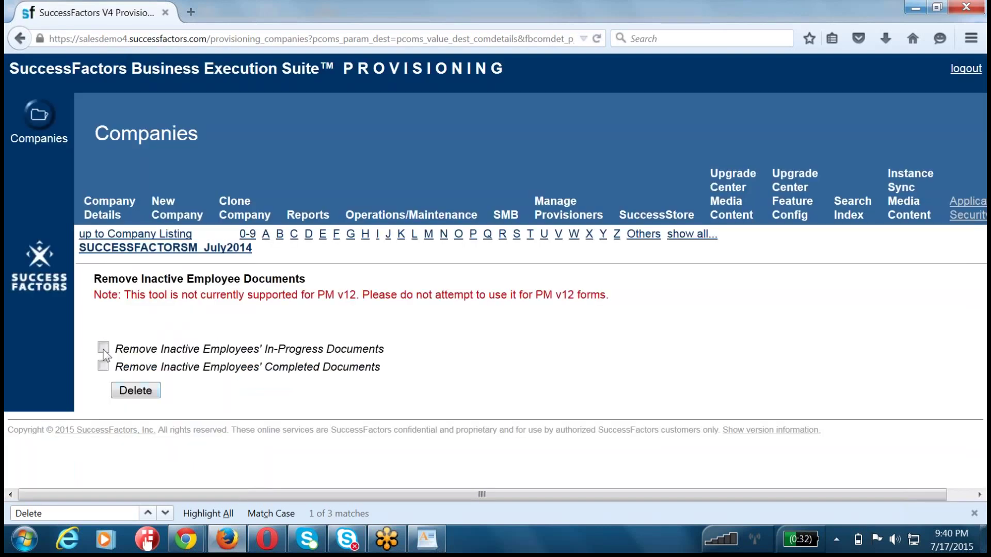
# - Tick both In-Progress and Completed inactive-employee document options, review the PM v12 warning, and delete
pyautogui.click(103, 349)
pyautogui.click(103, 366)
pyautogui.moveTo(355, 292); pyautogui.dragTo(314, 298)
pyautogui.moveTo(109, 292); pyautogui.dragTo(610, 294)
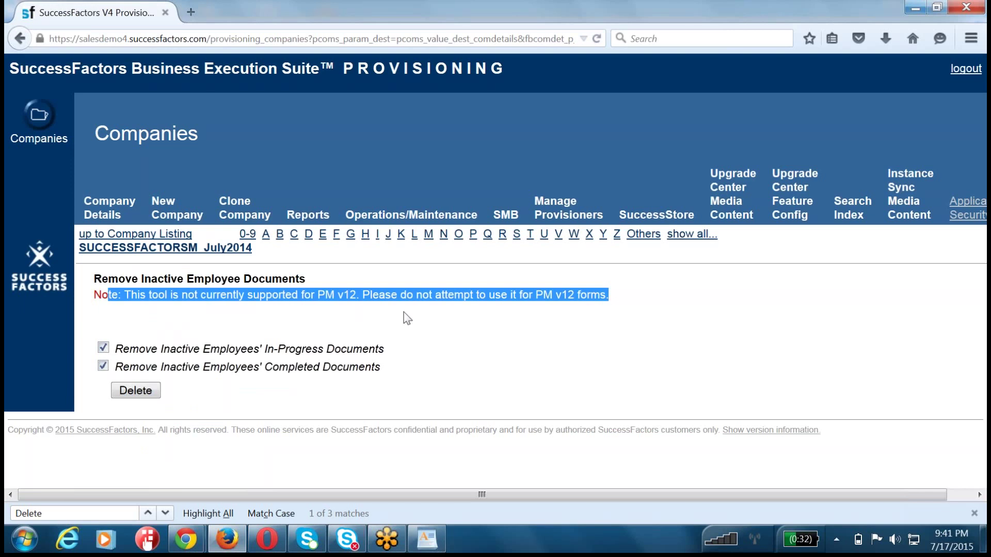
pyautogui.click(257, 322)
pyautogui.click(165, 248)
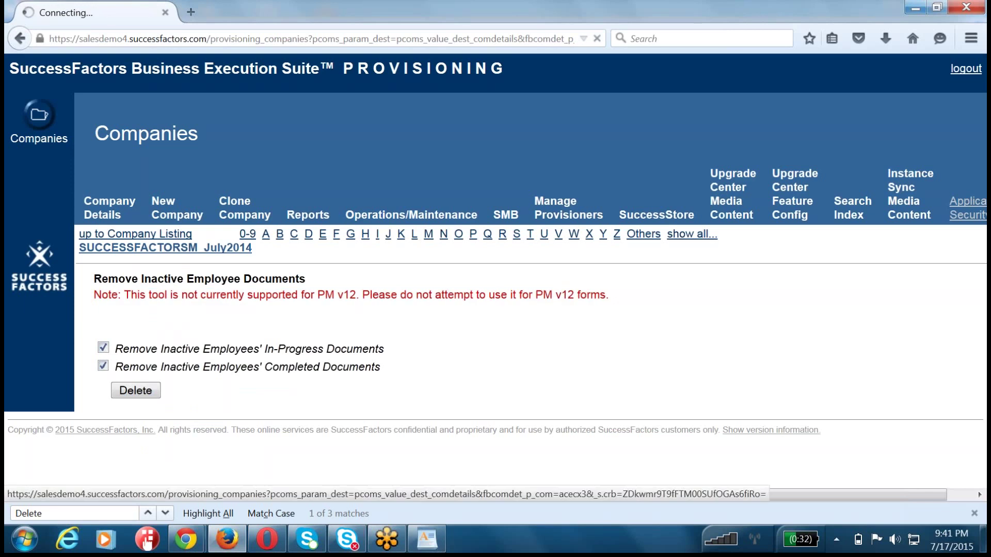
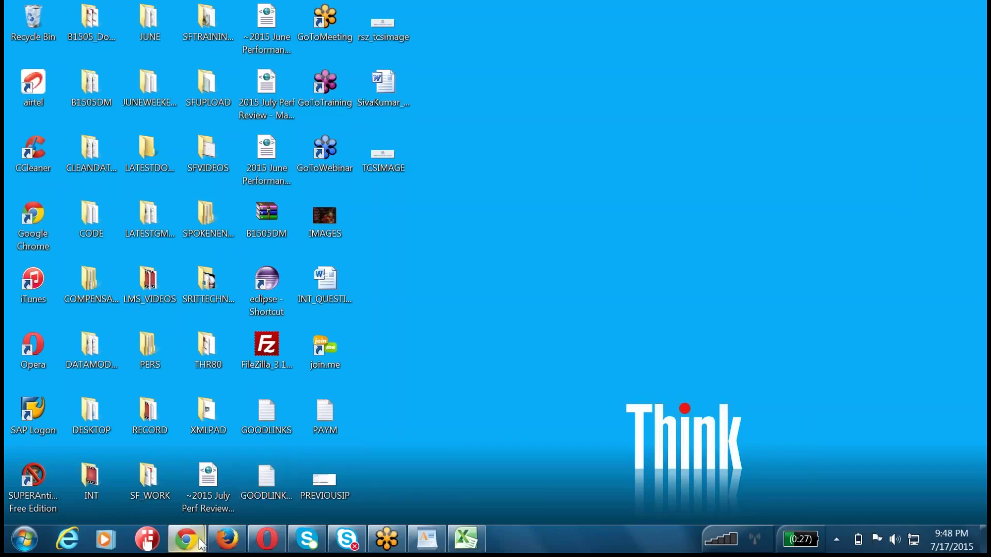
# - Restore the SuccessFactors Provisioning window in Firefox from the taskbar
pyautogui.moveTo(200, 541)
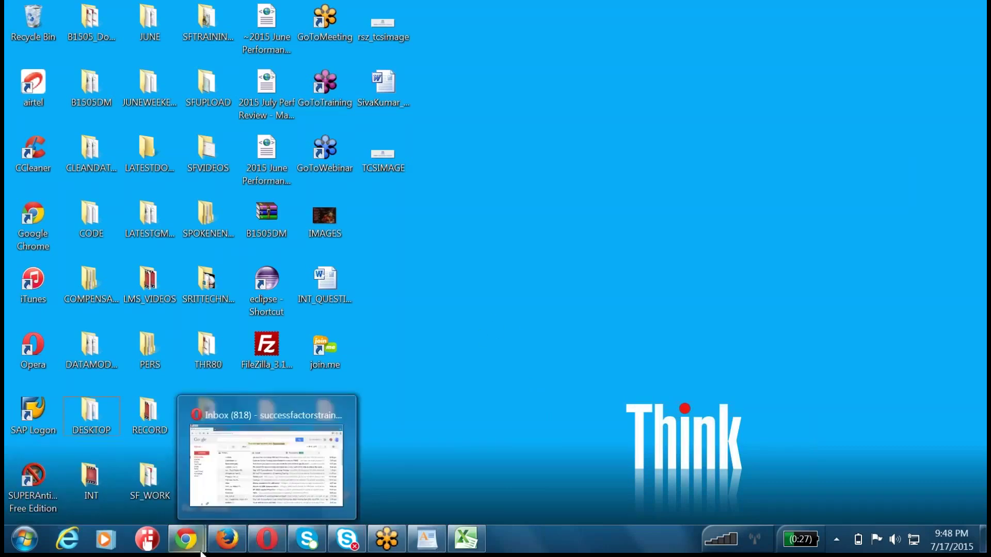
pyautogui.click(228, 511)
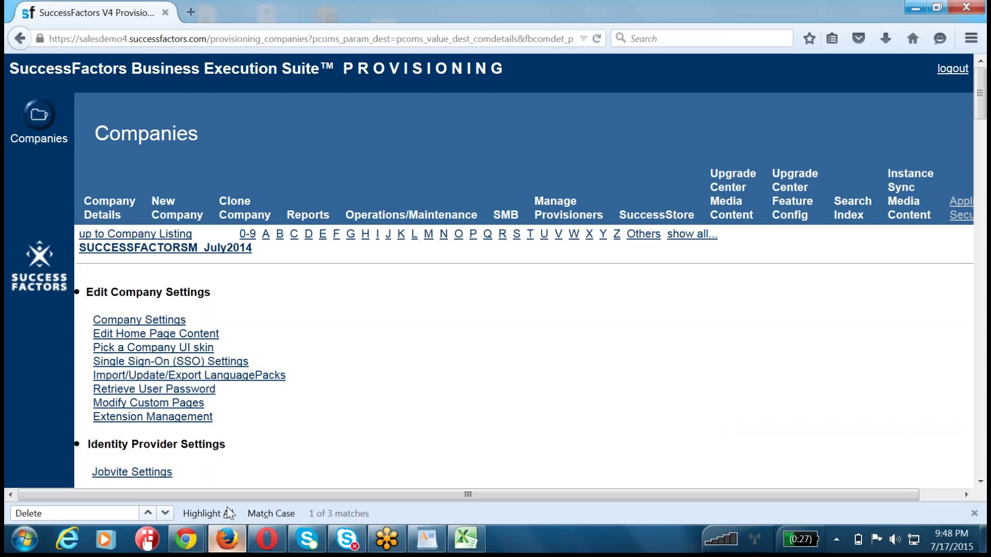
# - Open Company Settings for SUCCESSFACTORSM_July2014 and find 'Clone' (Clone Company) on the page
pyautogui.click(152, 326)
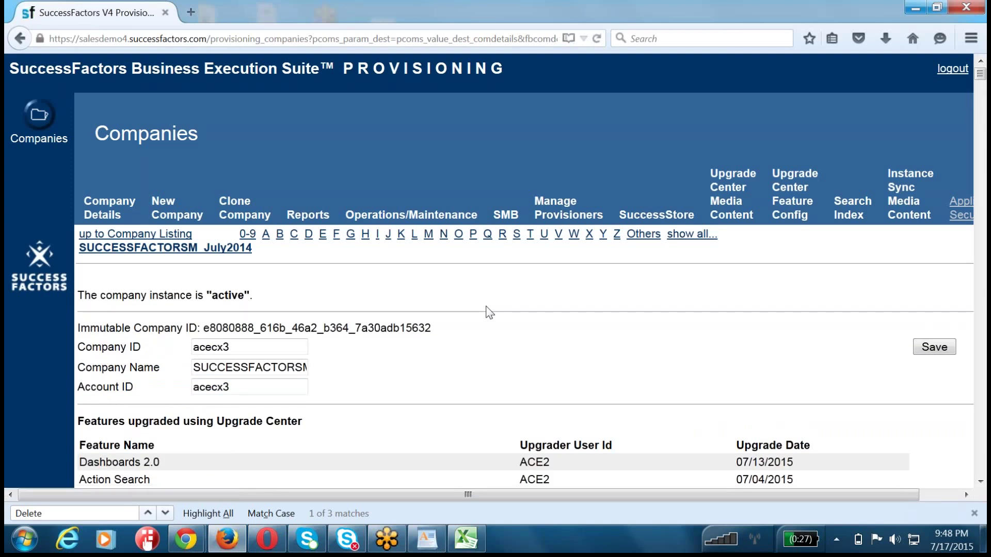
pyautogui.hotkey('ctrl', 'f')
pyautogui.write('Clone')
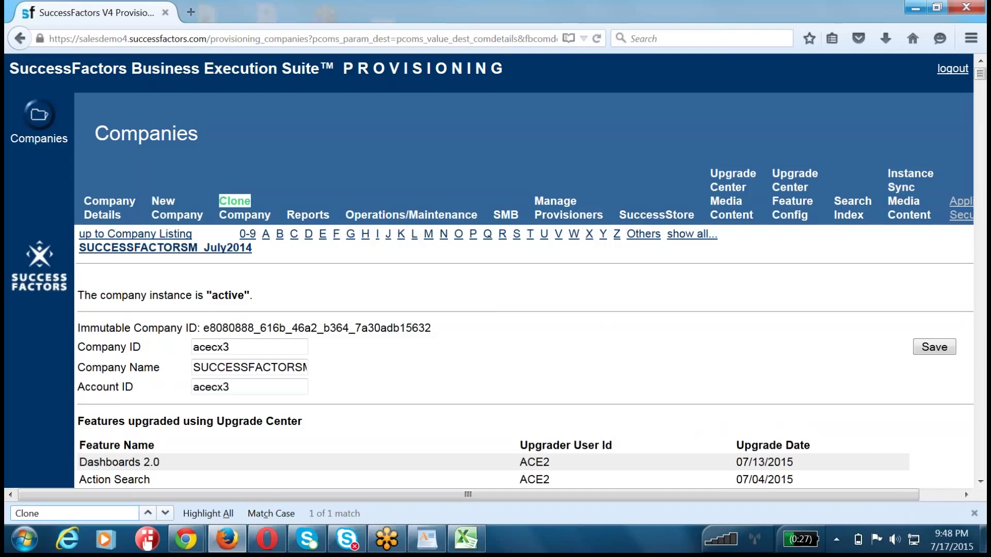
pyautogui.moveTo(273, 217); pyautogui.dragTo(220, 195)
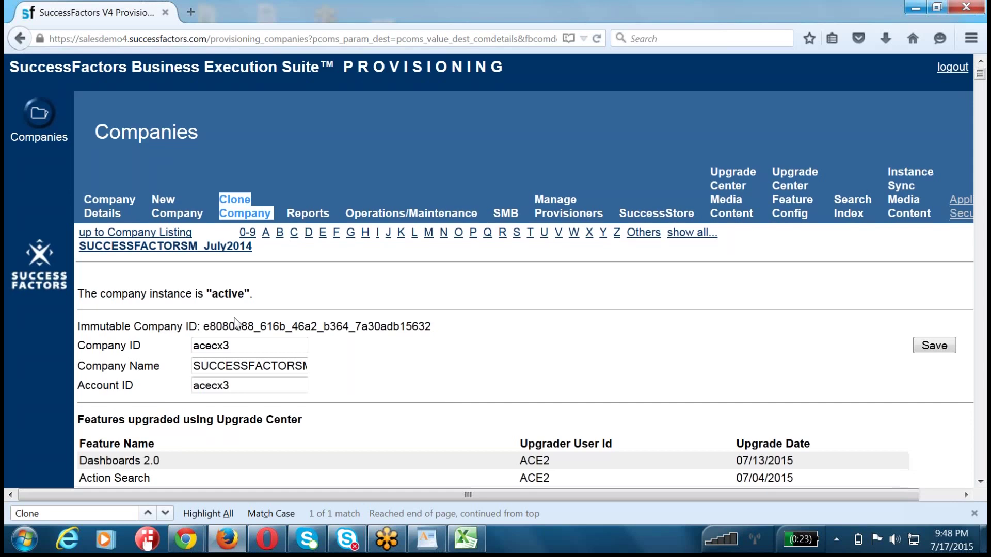
pyautogui.scroll(-3, 235, 323)
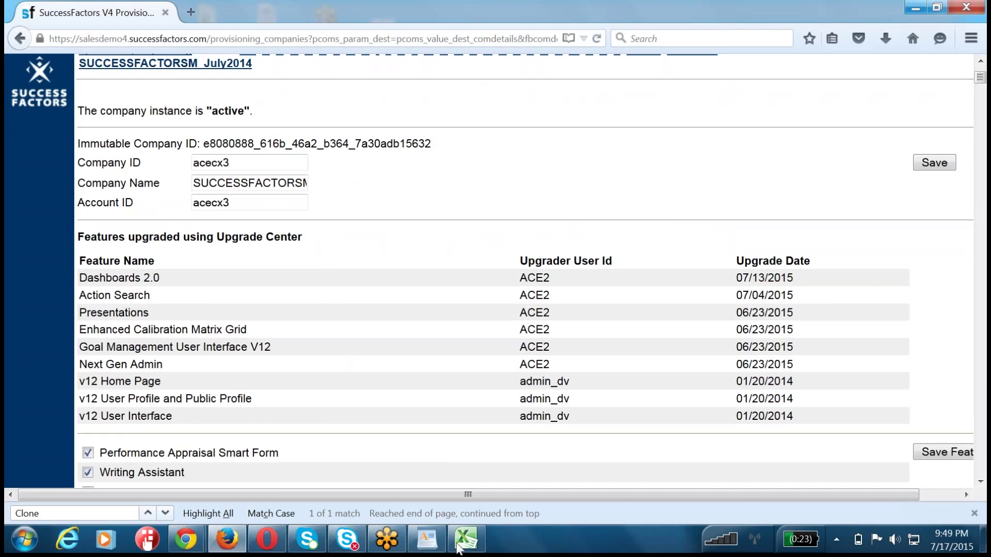
# - Note company ID acecx3 in a new Notepad document and minimise the browser
pyautogui.click(43, 537)
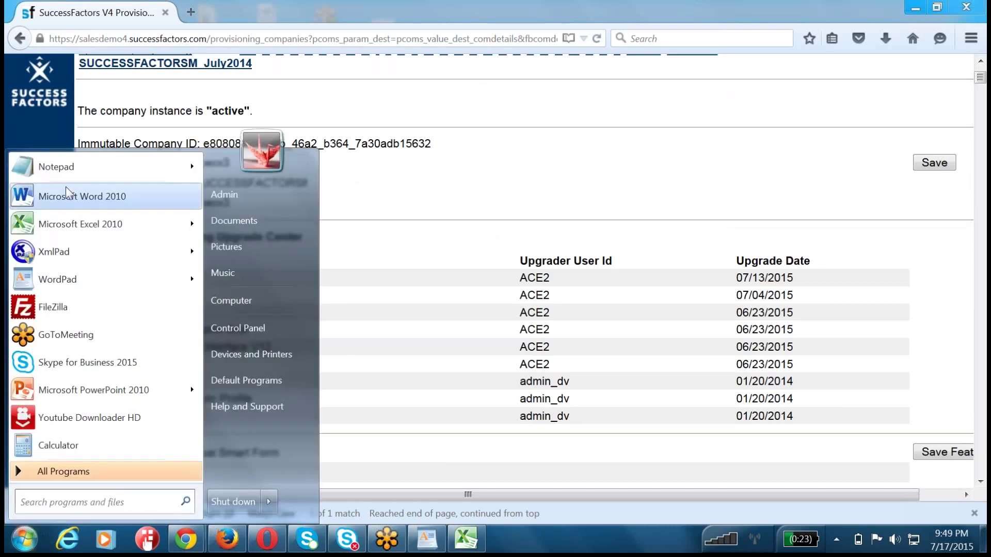
pyautogui.click(56, 167)
pyautogui.write('acecx3')
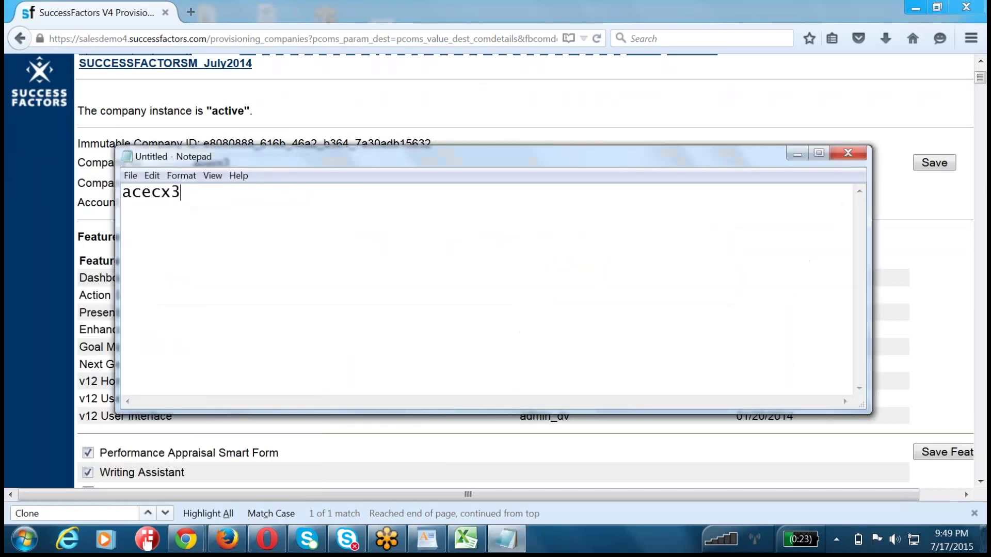
pyautogui.press('Return')
pyautogui.press('Return')
pyautogui.moveTo(202, 199); pyautogui.dragTo(74, 178)
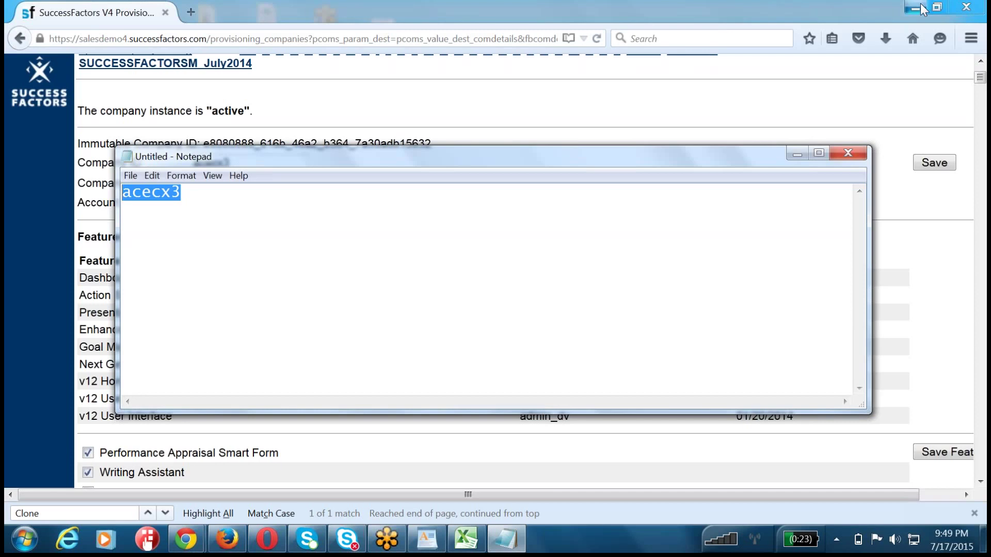
pyautogui.click(921, 6)
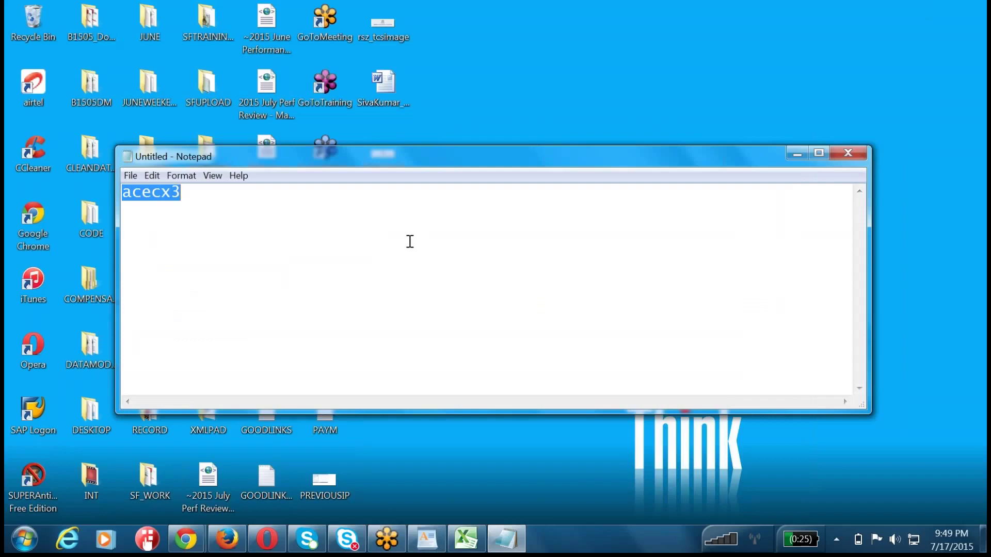
# - Reselect the company ID acecx3 in the Notepad note
pyautogui.click(410, 242)
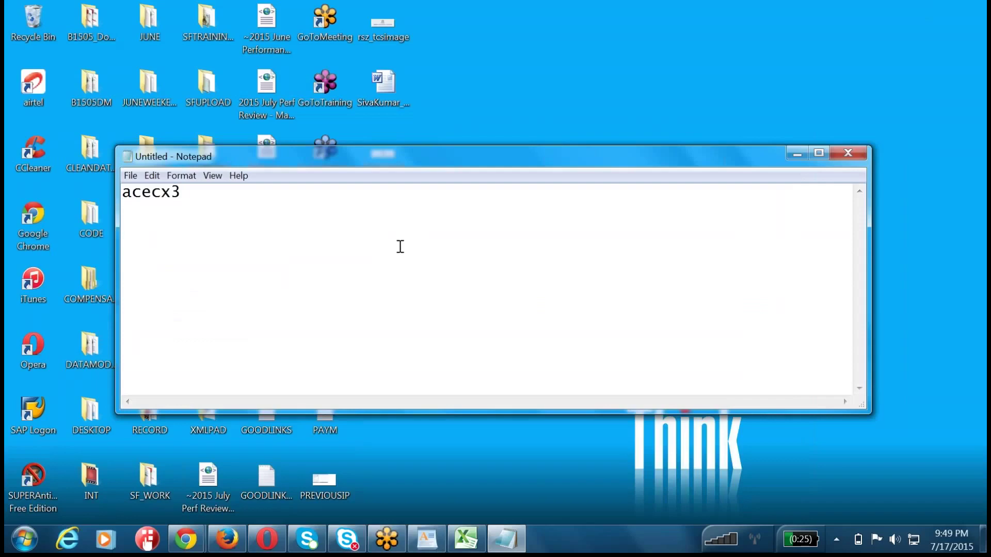
pyautogui.press('Return')
pyautogui.press('Tab')
pyautogui.click(199, 193)
pyautogui.press('Return')
pyautogui.doubleClick(198, 192)
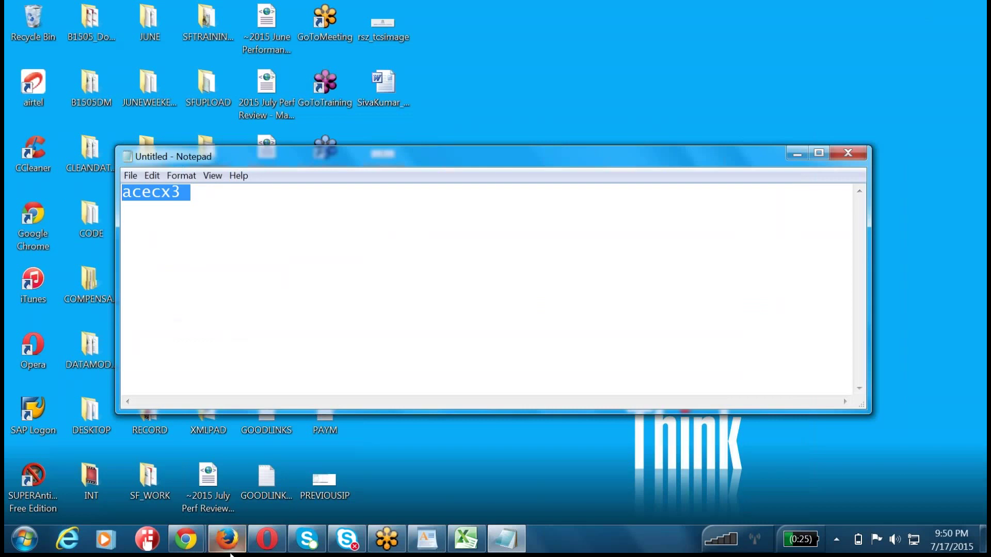
# - Return to the SuccessFactors Team Overview in Chrome and open the HR Admin menu
pyautogui.click(187, 542)
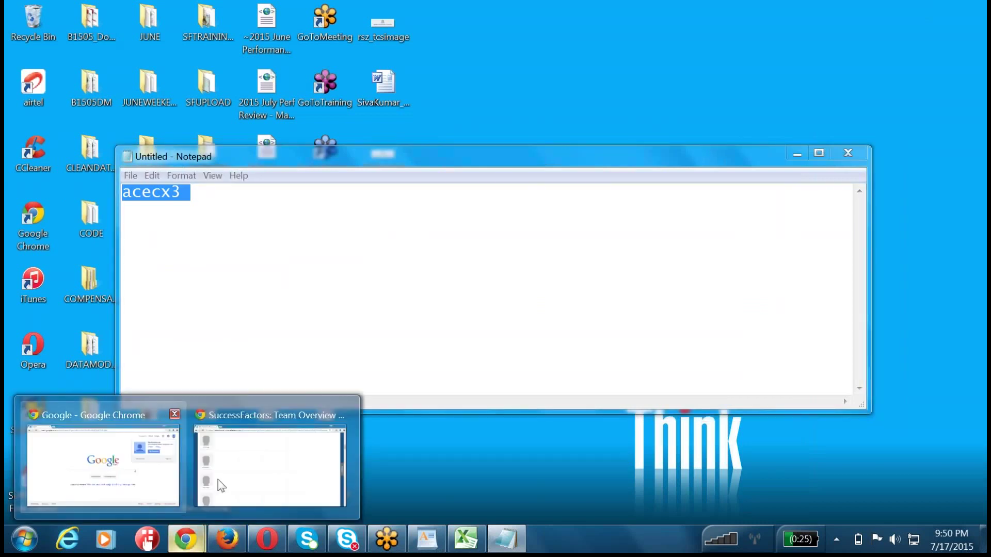
pyautogui.click(217, 479)
pyautogui.scroll(10, 423, 215)
pyautogui.scroll(5, 425, 213)
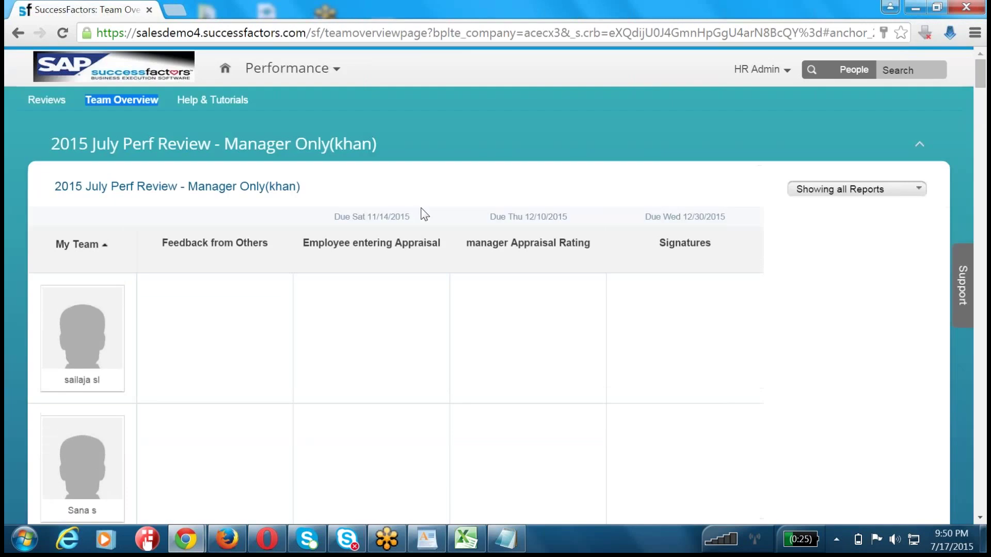
pyautogui.click(757, 70)
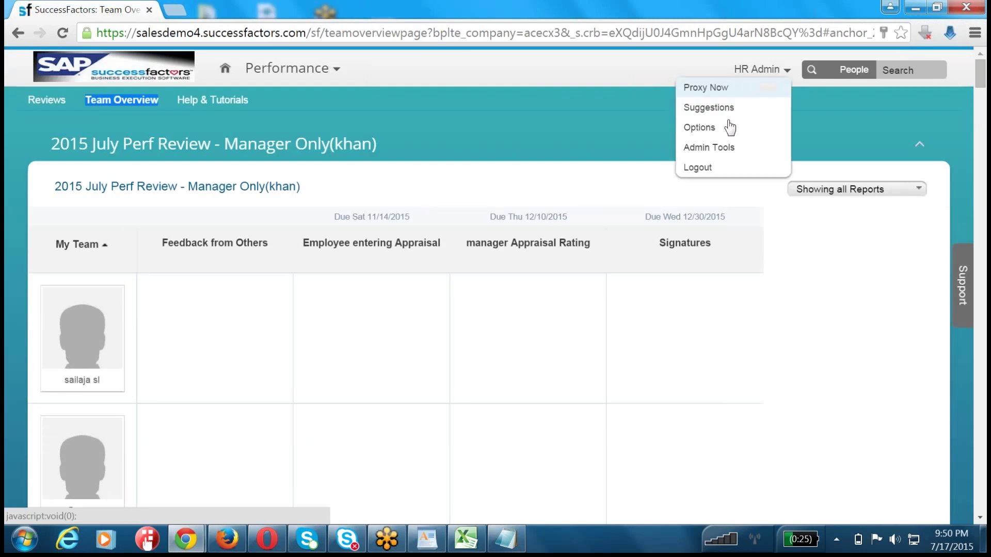
# - Log out of the HR Admin session
pyautogui.click(713, 167)
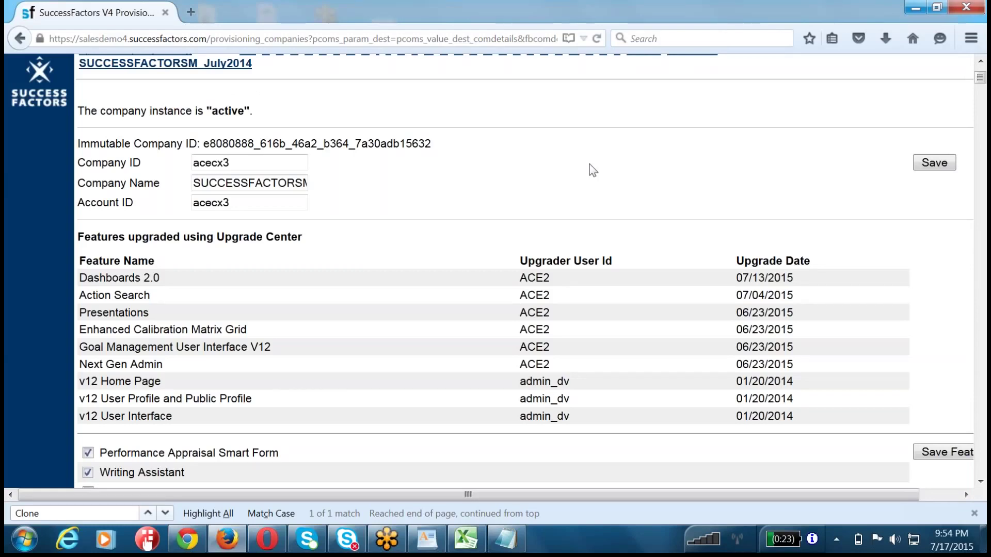
# - Back in the Provisioning browser window, change the address path to /login
pyautogui.click(227, 539)
pyautogui.click(196, 541)
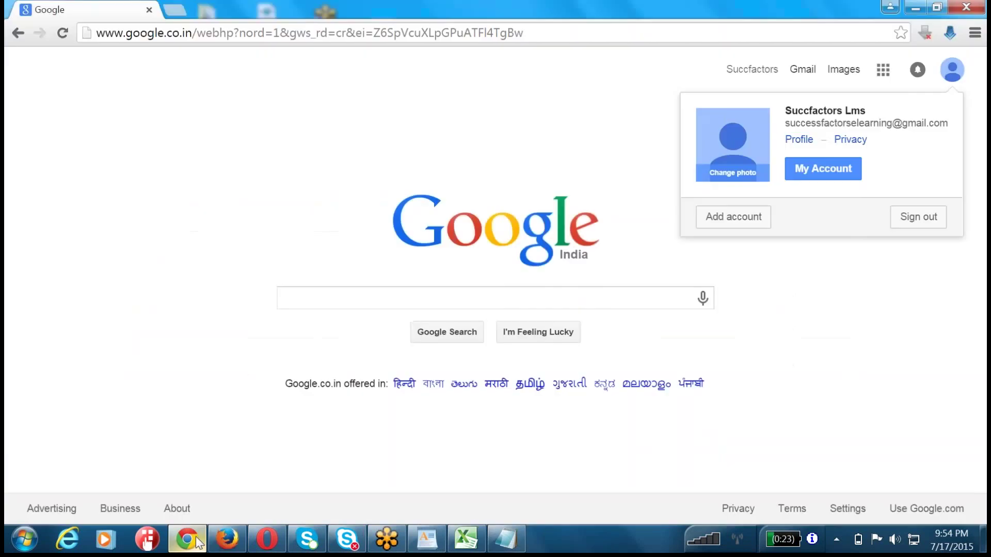
pyautogui.click(214, 435)
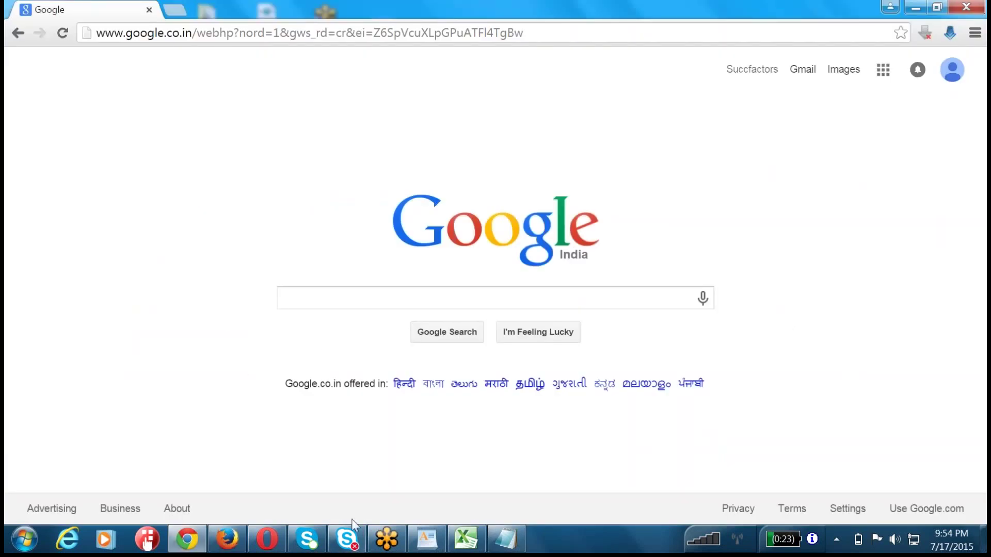
pyautogui.click(227, 540)
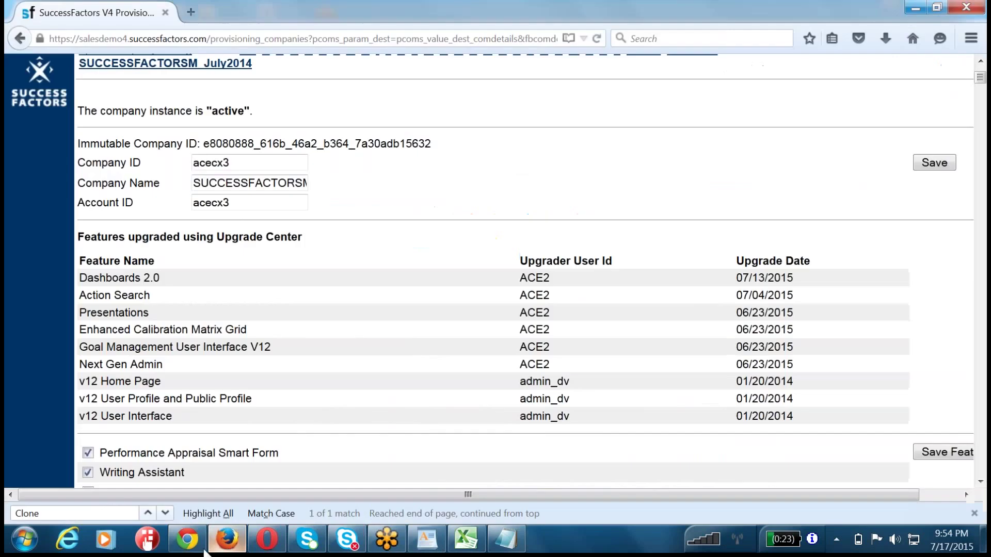
pyautogui.click(189, 547)
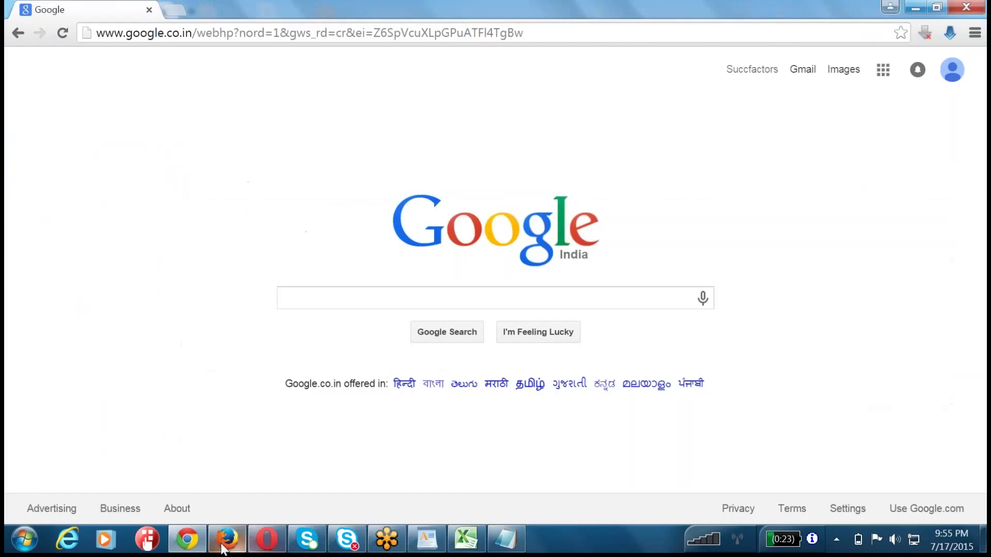
pyautogui.click(227, 540)
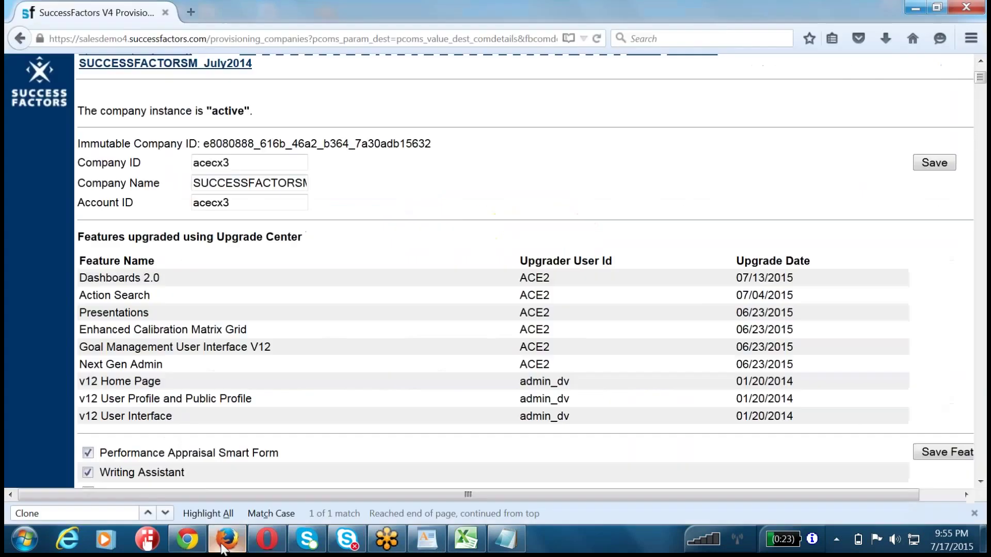
pyautogui.click(209, 39)
pyautogui.hotkey('shift', 'End')
pyautogui.write('login')
pyautogui.press('Return')
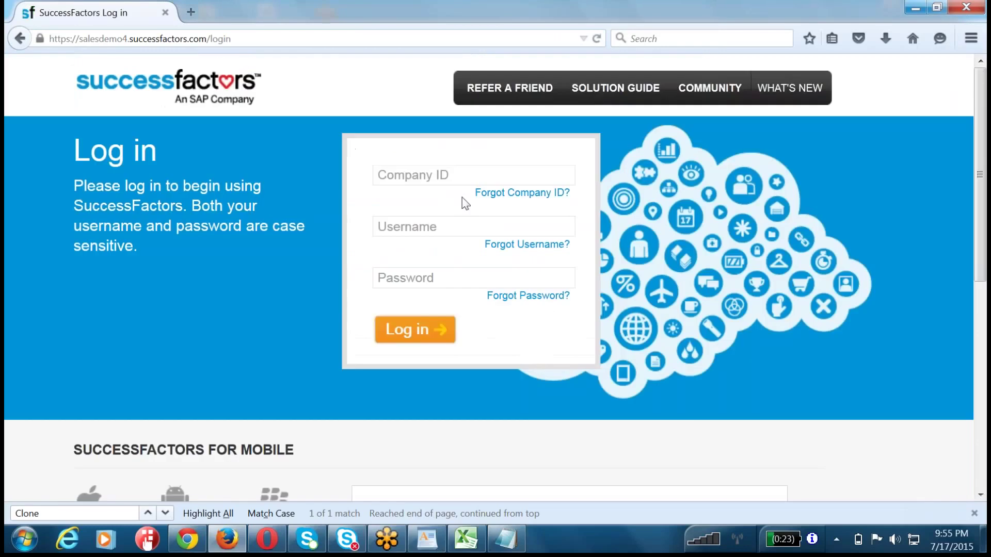
# - Log in to company acecx3 as the HR admin user and dismiss the save-password prompt
pyautogui.click(462, 176)
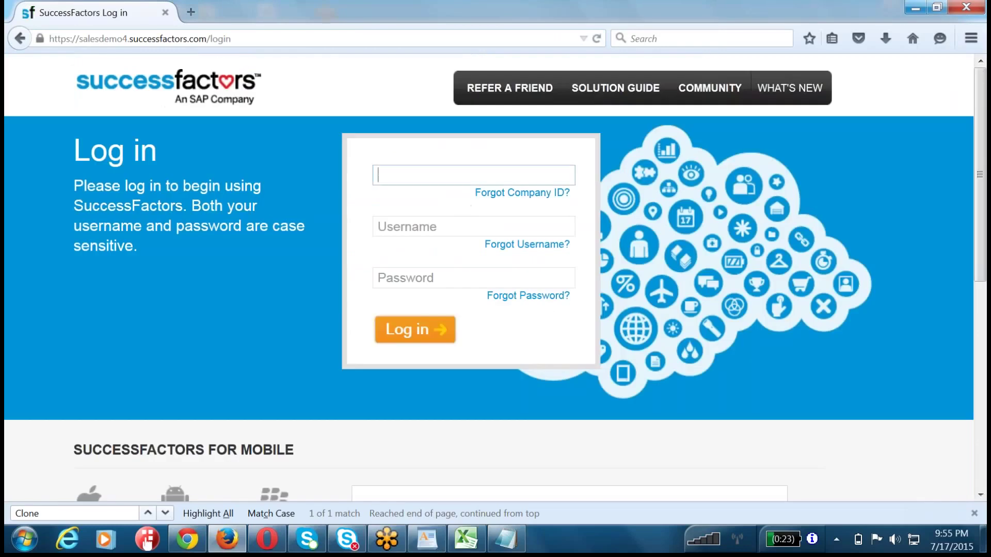
pyautogui.write('acecx3')
pyautogui.press('Tab')
pyautogui.write('hradmin')
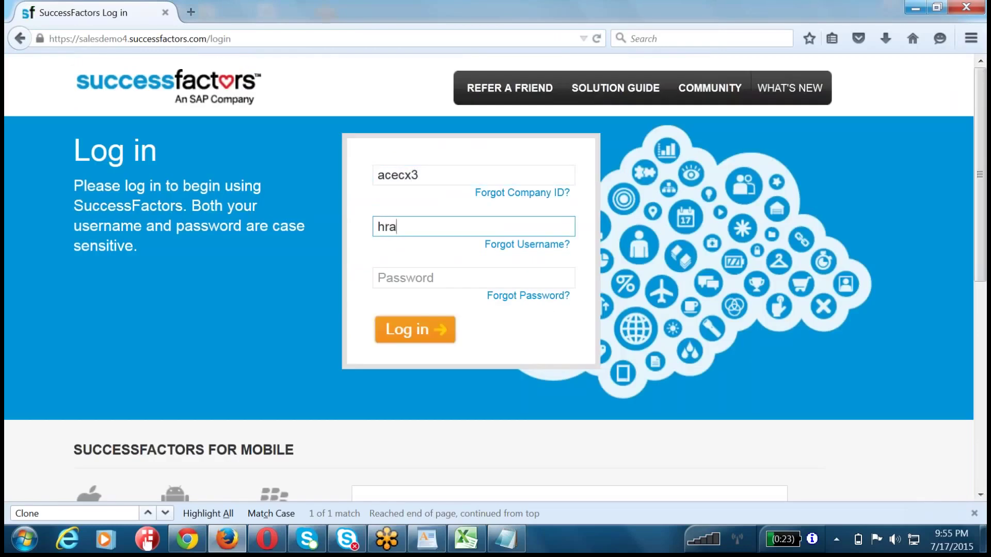
pyautogui.press('Tab')
pyautogui.write('******')
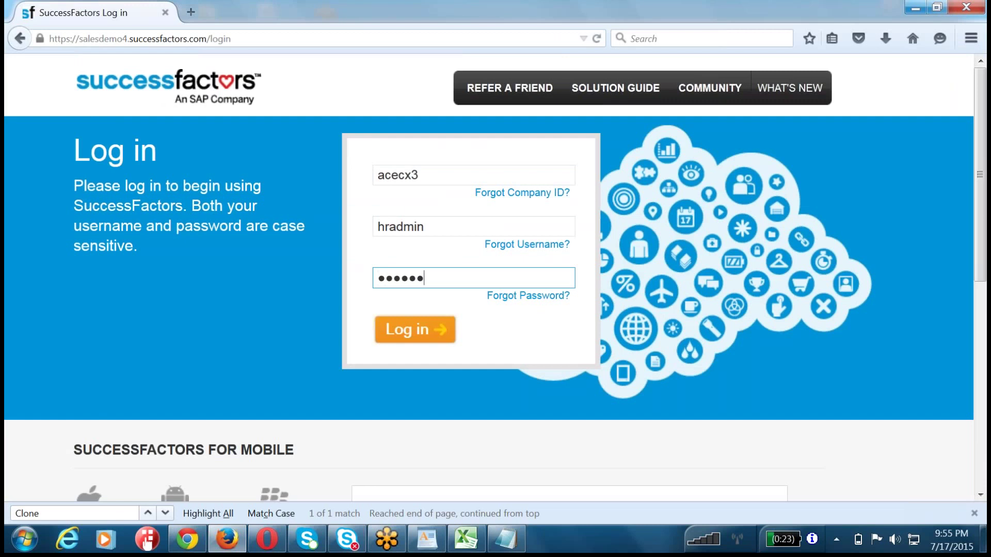
pyautogui.press('Return')
pyautogui.click(330, 61)
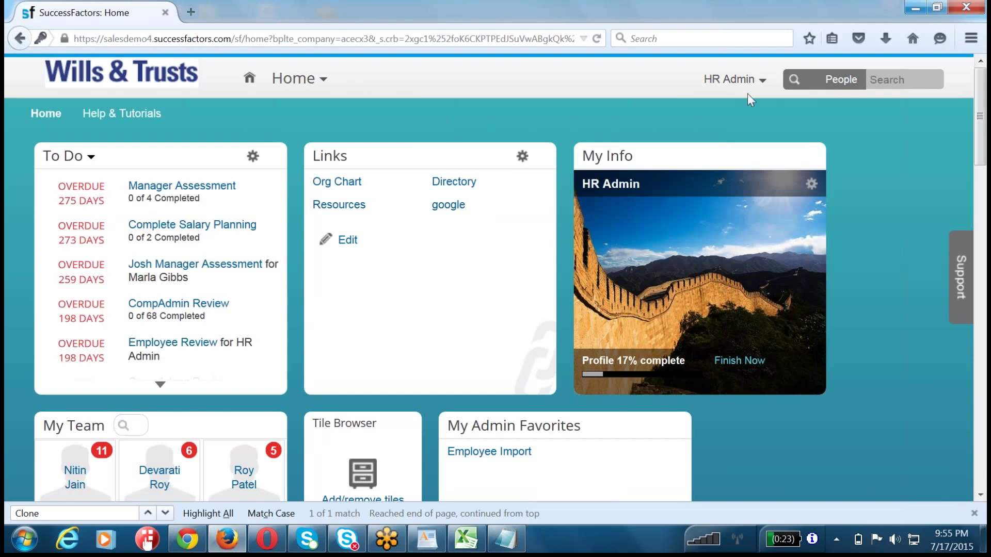
# - Switch to the Performance module to load the 2015 July Perf Review - Manager Only(khan) Team Overview
pyautogui.click(323, 79)
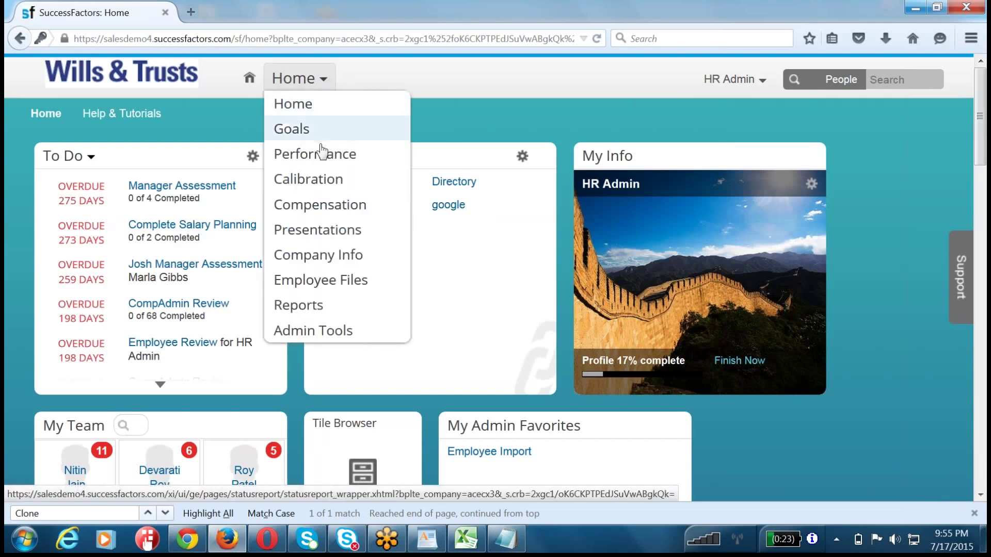
pyautogui.click(320, 161)
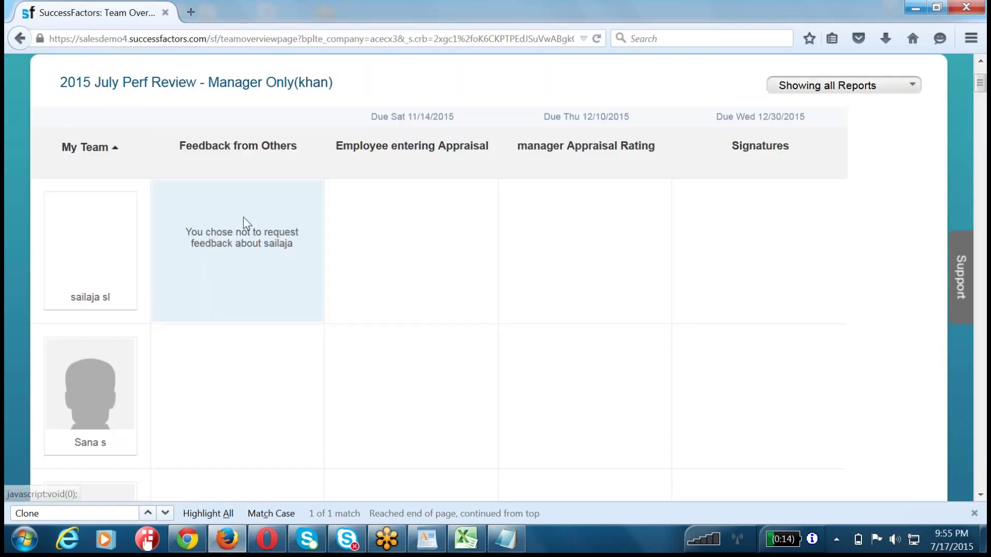
pyautogui.scroll(3, 243, 217)
# - Search review forms for the 2015 June Performance Plan Tempalte template
pyautogui.click(38, 119)
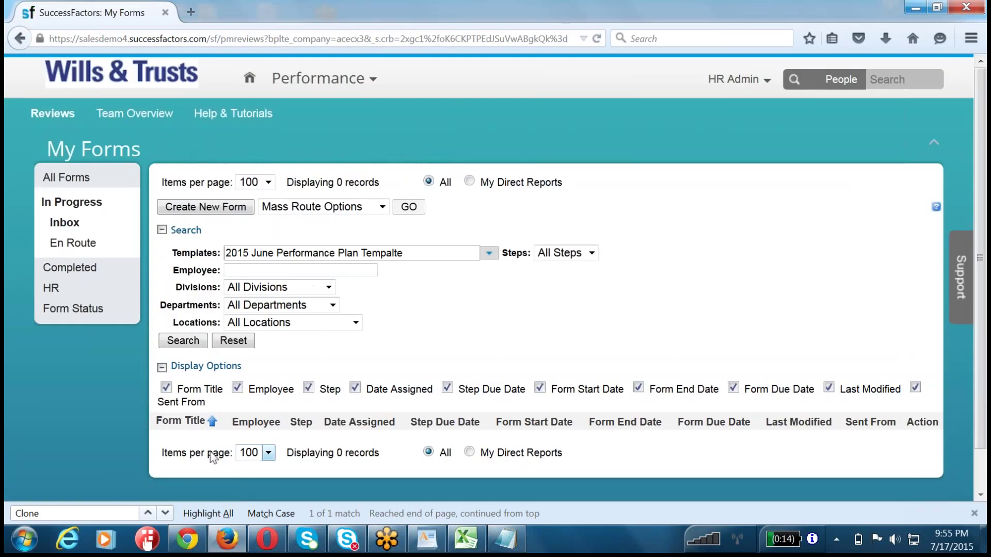
pyautogui.scroll(-2, 210, 452)
pyautogui.moveTo(225, 212); pyautogui.dragTo(319, 213)
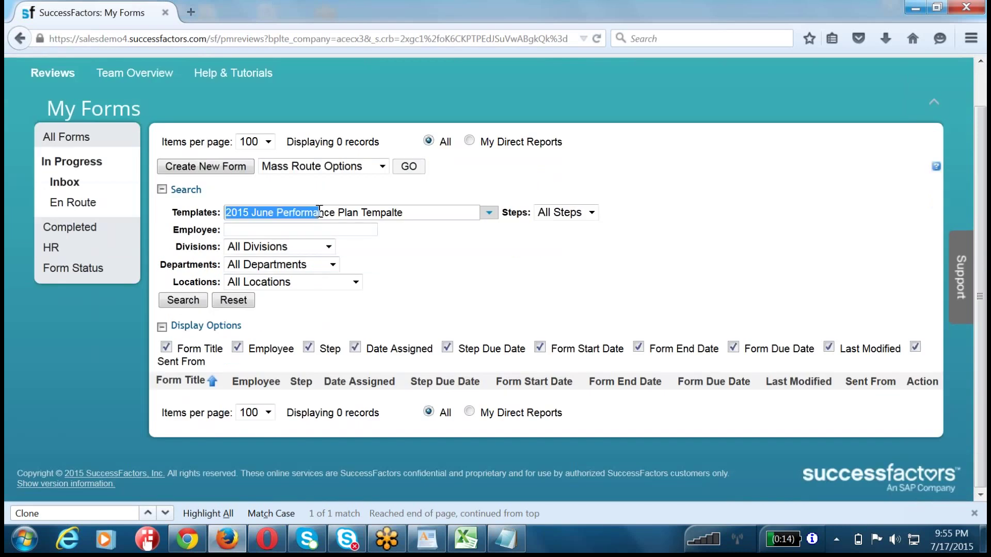
pyautogui.click(488, 212)
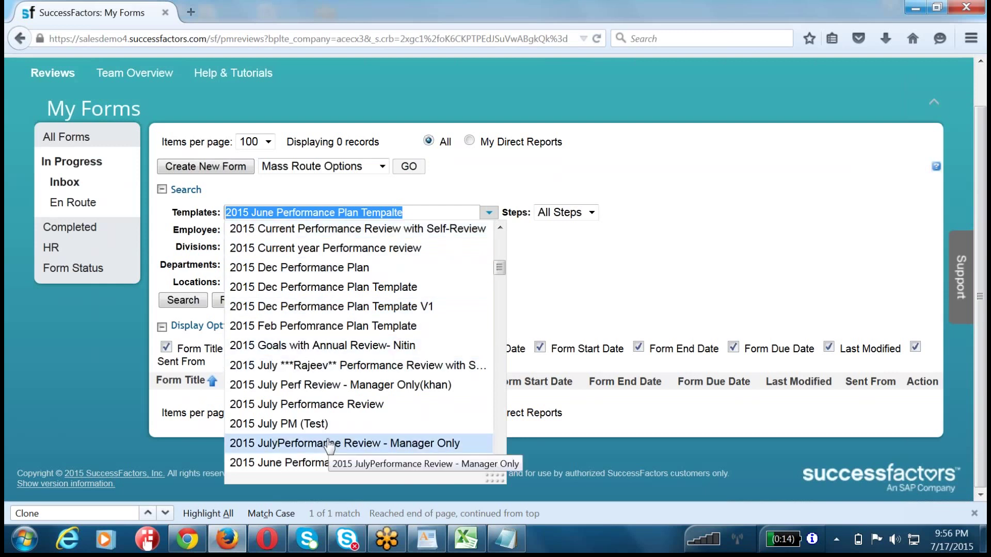
pyautogui.click(327, 463)
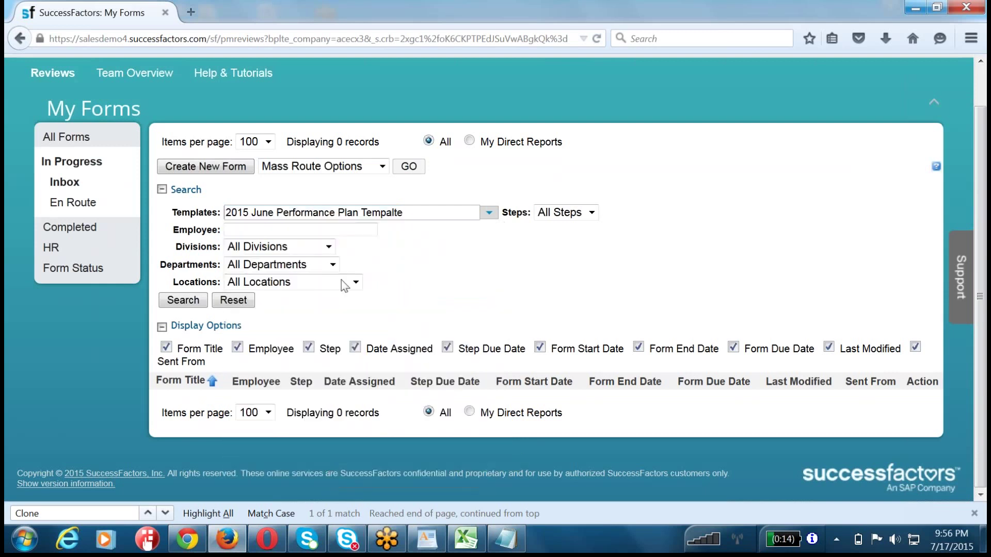
pyautogui.click(183, 300)
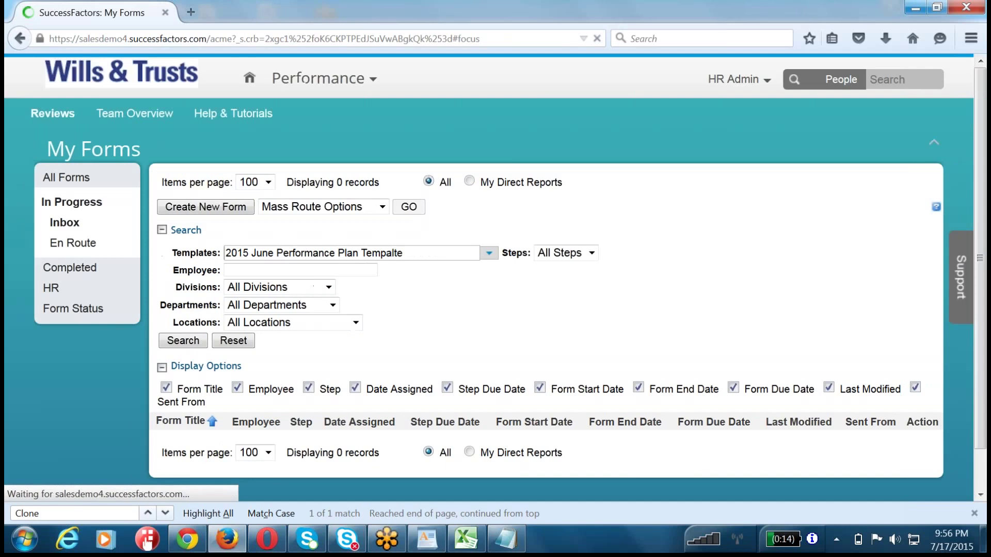
# - Show all forms regardless of status, 250 per page
pyautogui.click(60, 178)
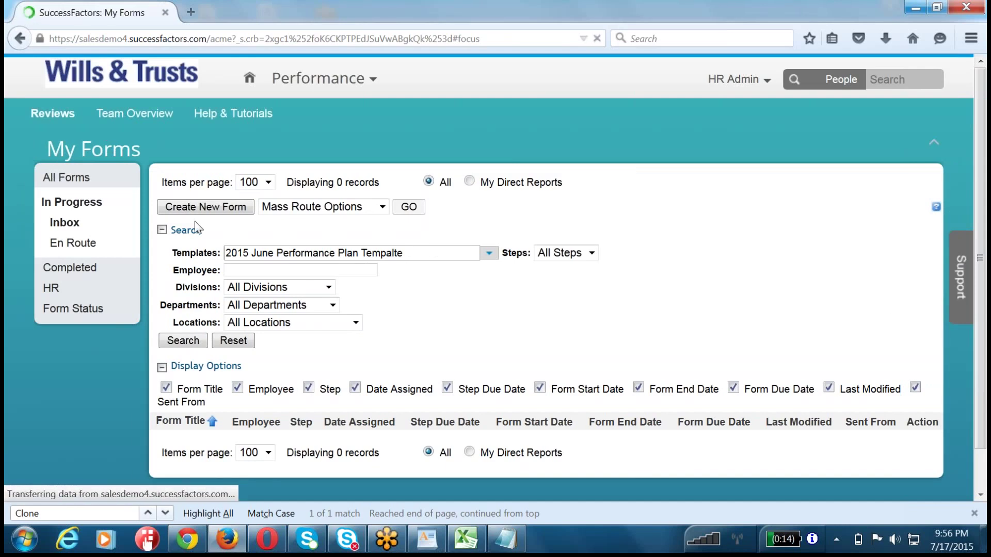
pyautogui.scroll(-5, 196, 356)
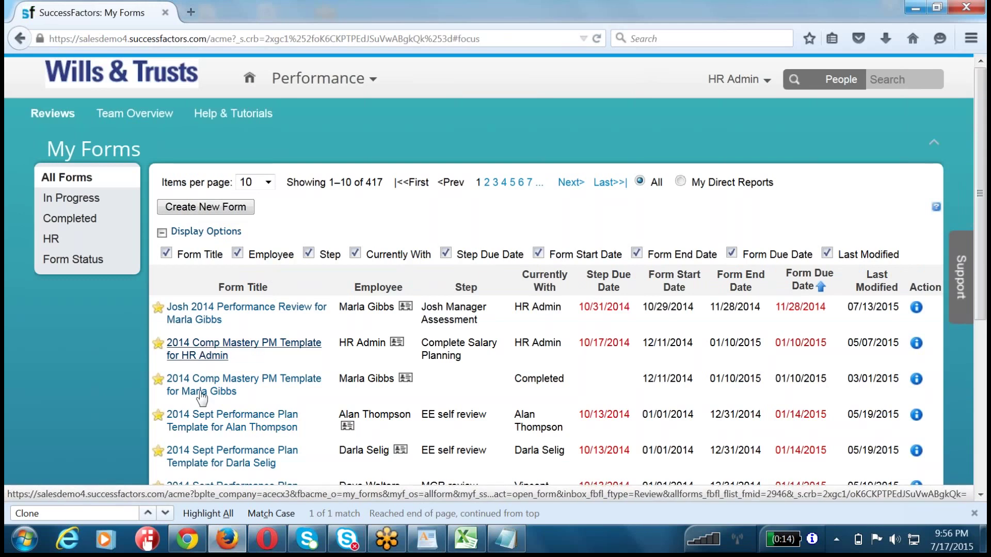
pyautogui.scroll(5, 591, 92)
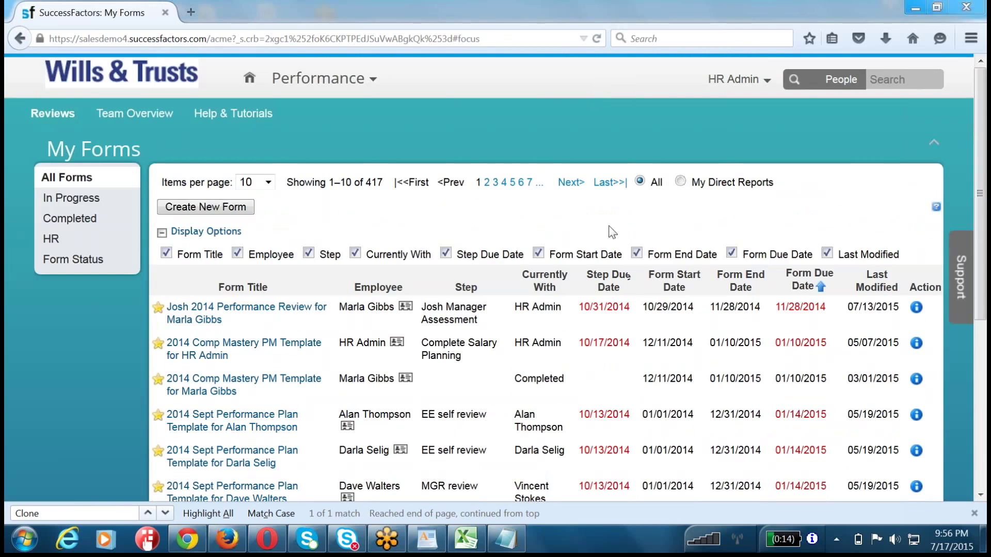
pyautogui.click(259, 183)
pyautogui.click(257, 252)
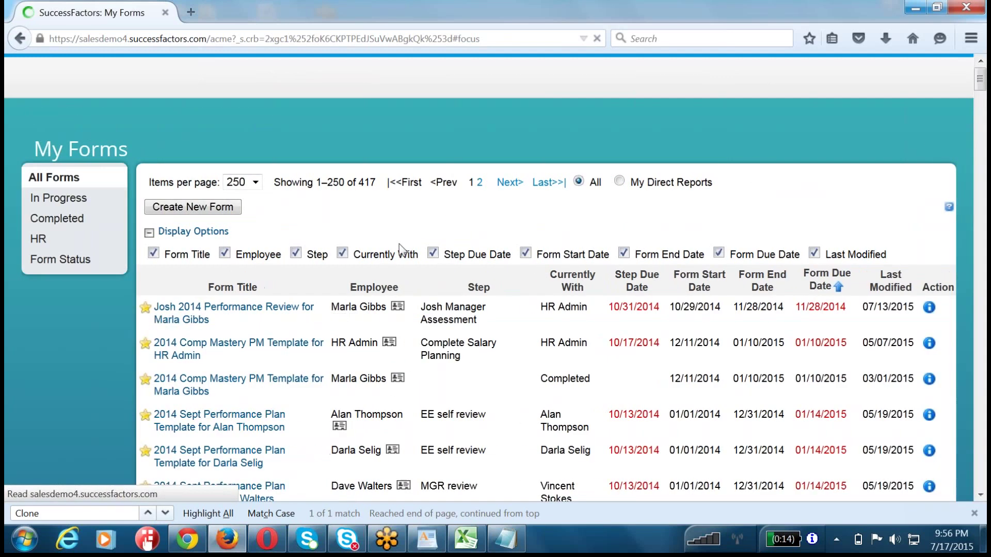
# - Find '2015 June' on the list and open the employee's July manager-only review form
pyautogui.write('2015')
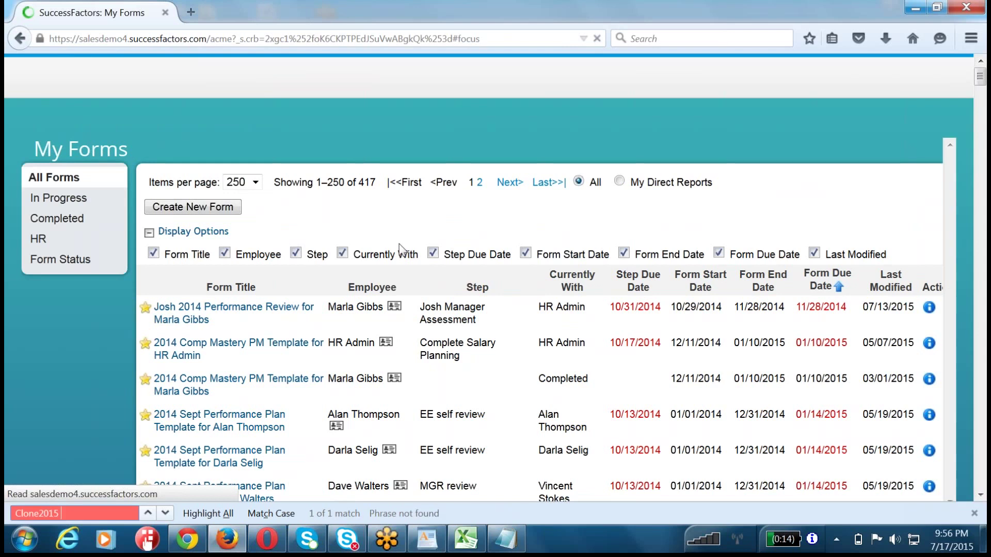
pyautogui.hotkey('ctrl', 'a')
pyautogui.write('2015')
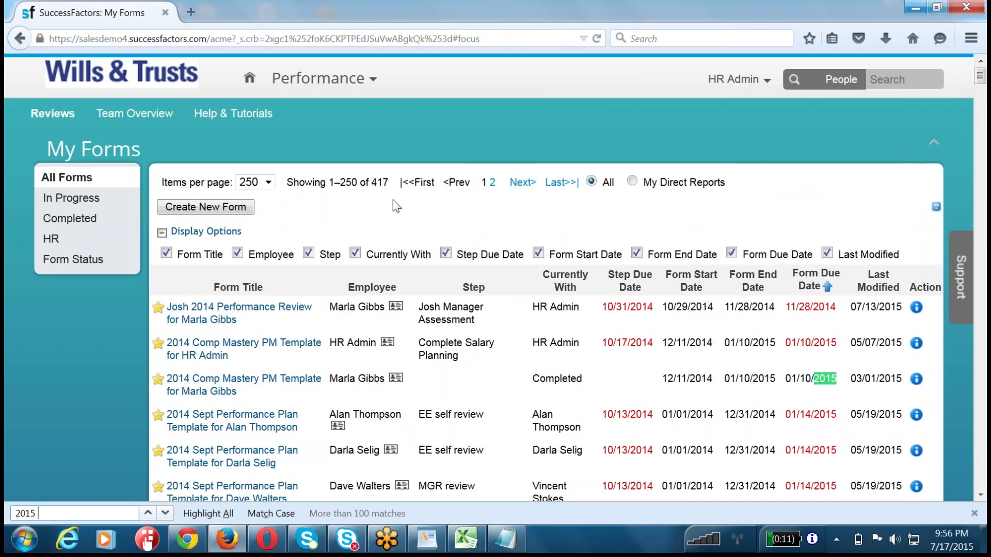
pyautogui.write('June')
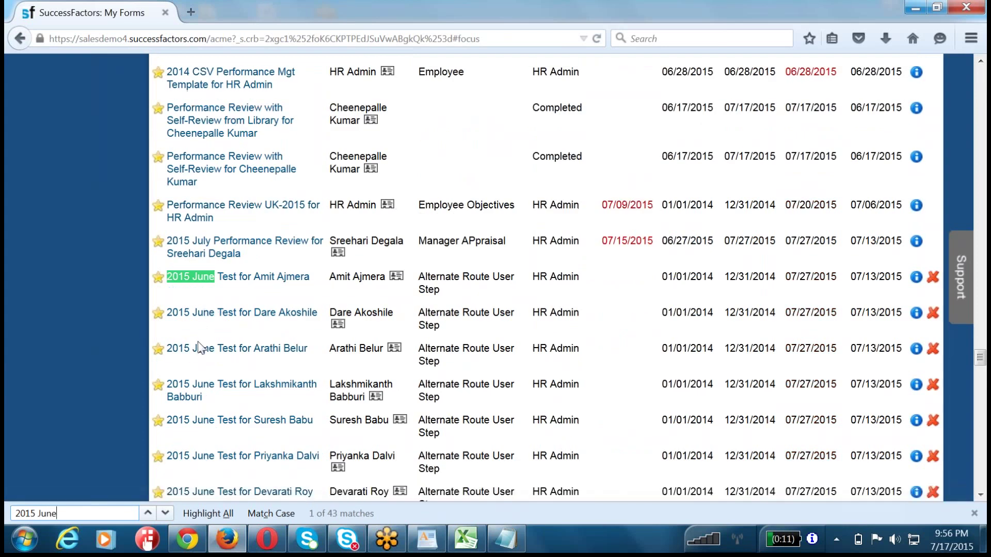
pyautogui.scroll(-5, 200, 346)
pyautogui.scroll(-20, 200, 410)
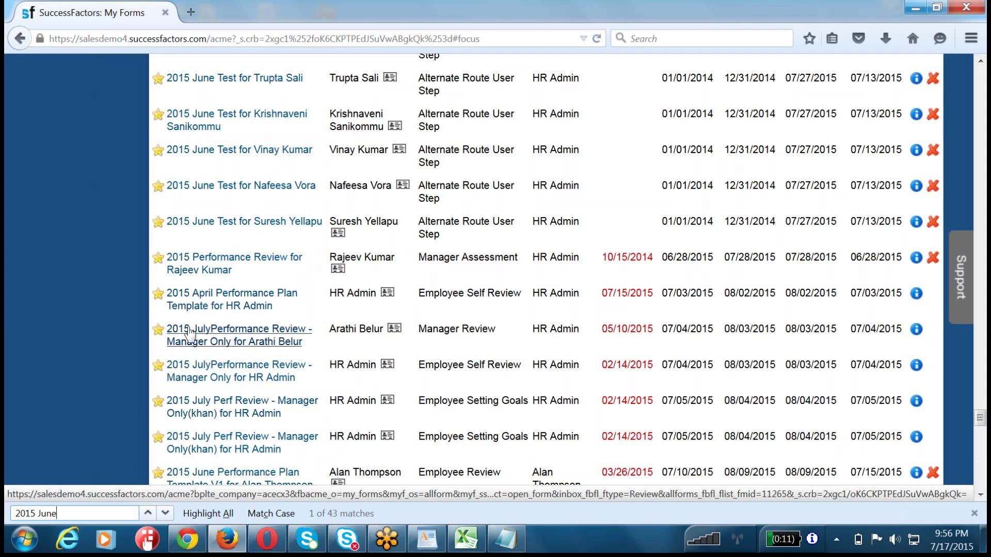
pyautogui.click(230, 336)
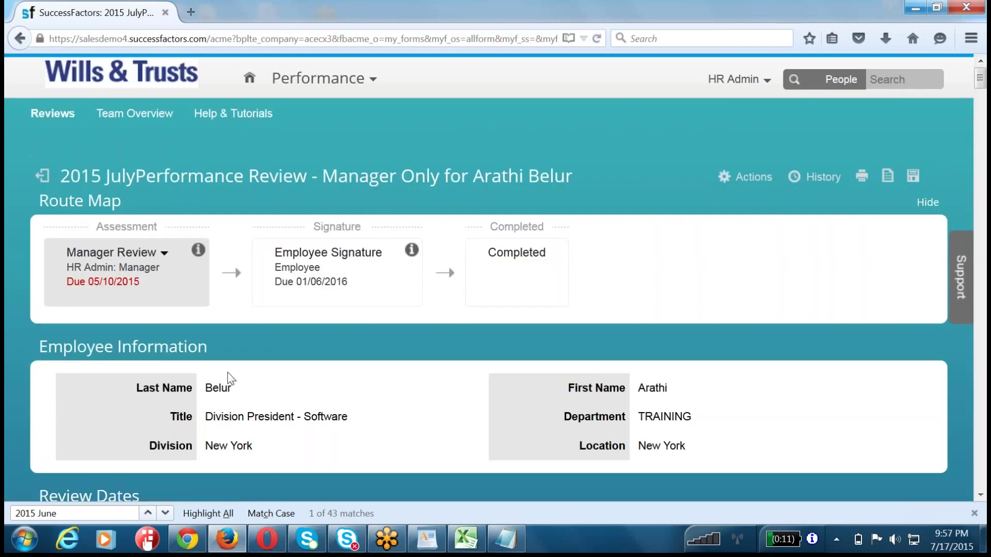
# - Scroll through the 2015 July manager-only review form sections, then open the HR Admin menu
pyautogui.scroll(-10, 231, 379)
pyautogui.scroll(-4, 227, 376)
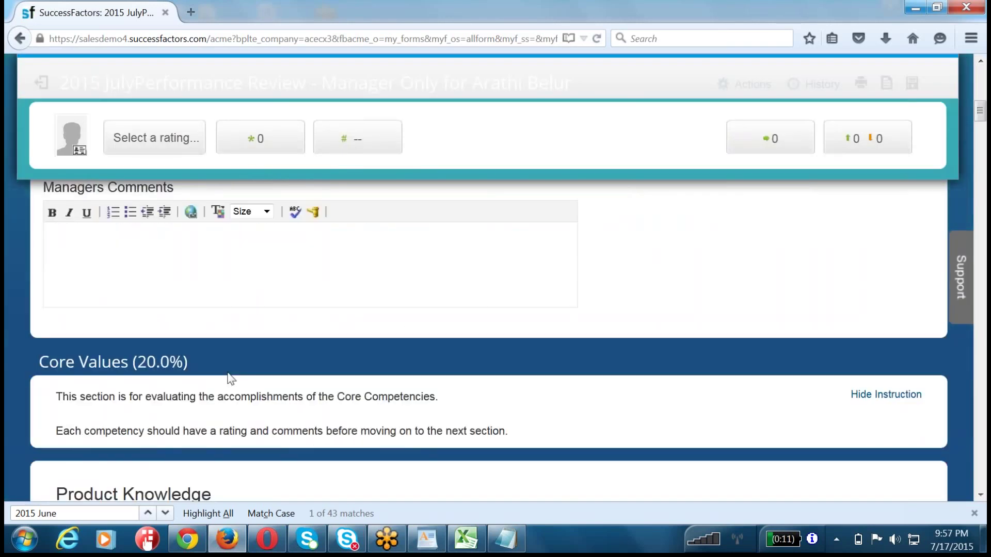
pyautogui.scroll(10, 155, 349)
pyautogui.scroll(5, 155, 349)
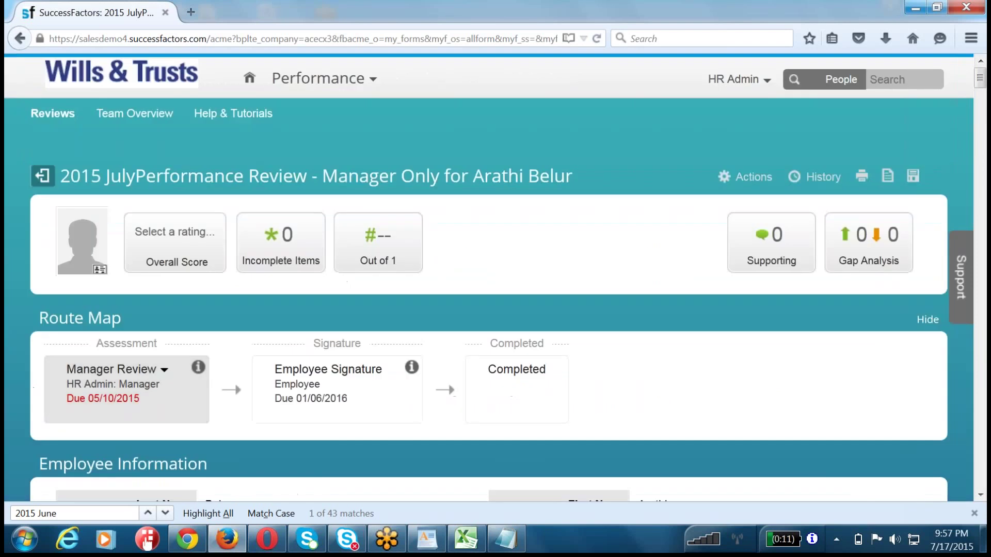
pyautogui.moveTo(70, 176); pyautogui.dragTo(439, 177)
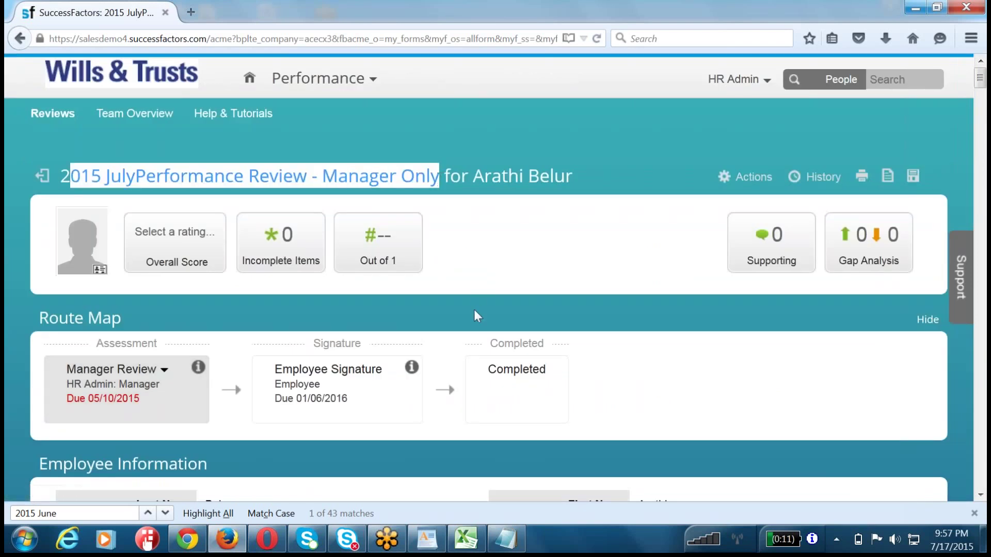
pyautogui.scroll(-8, 260, 347)
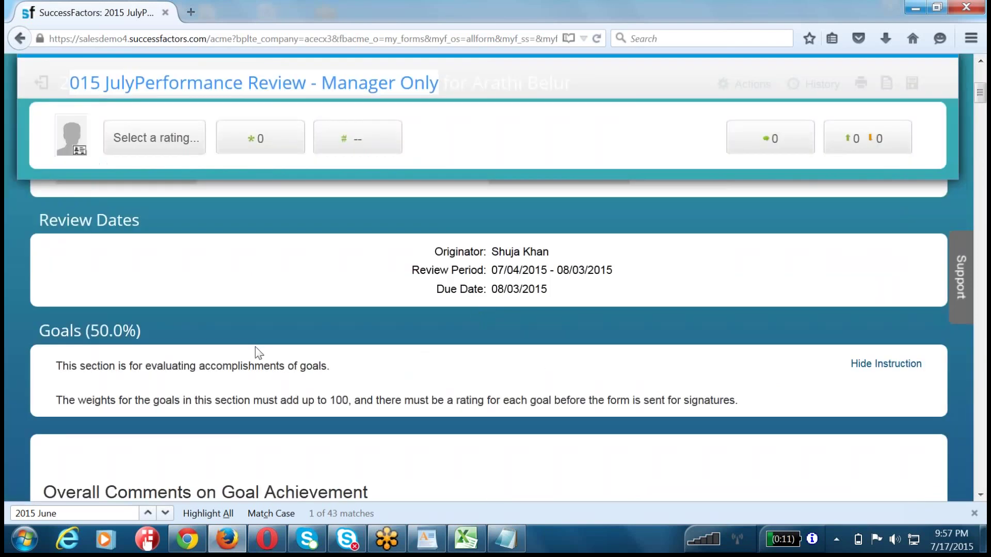
pyautogui.scroll(8, 256, 353)
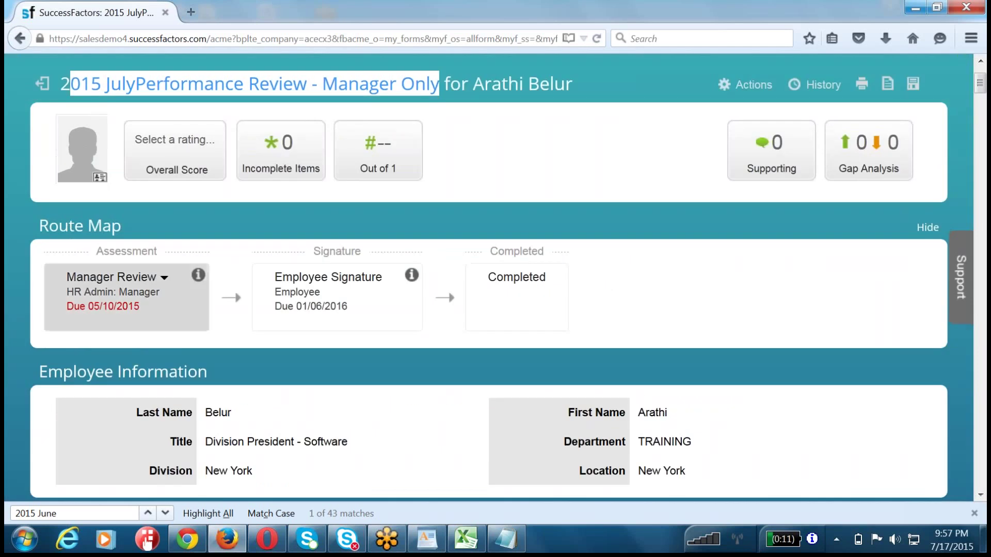
pyautogui.scroll(-5, 82, 373)
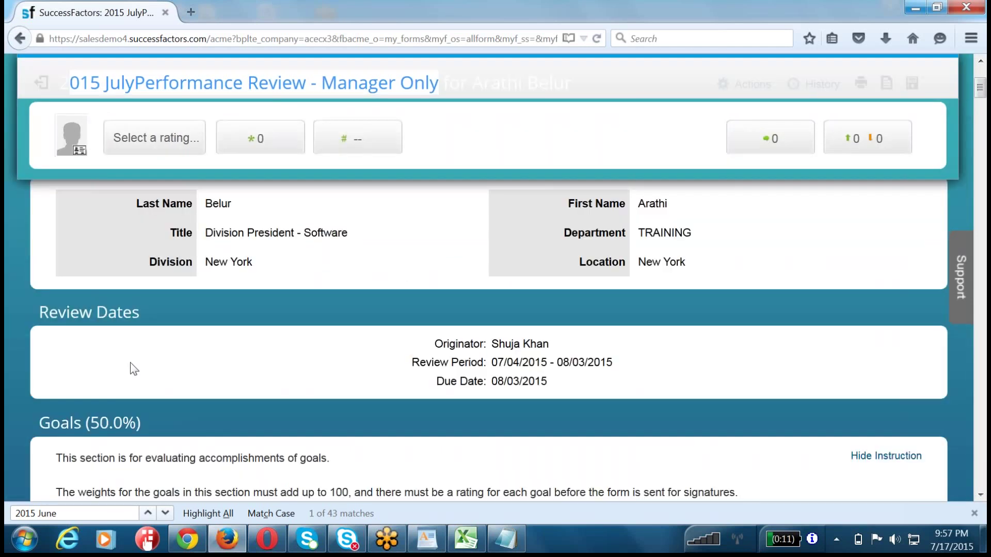
pyautogui.scroll(-7, 133, 369)
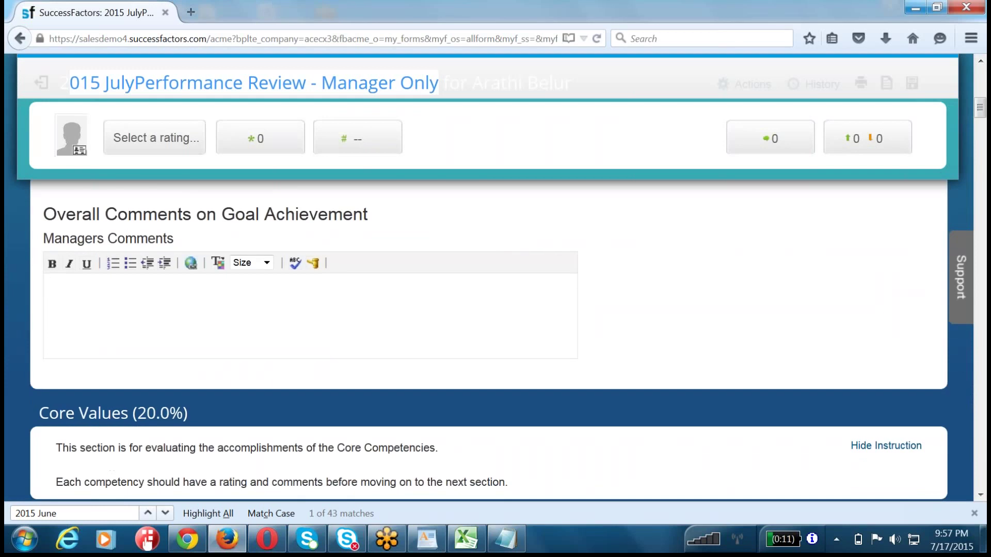
pyautogui.scroll(-10, 145, 388)
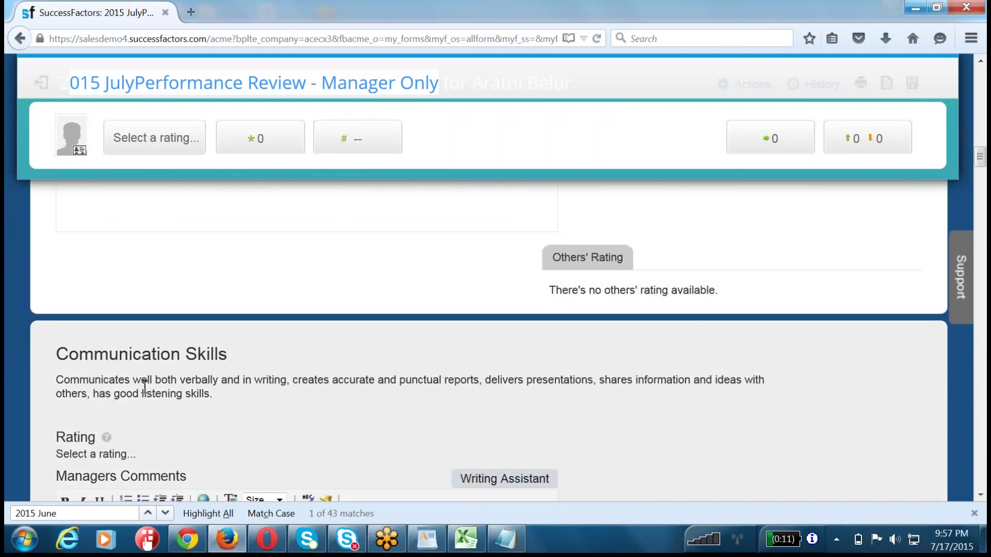
pyautogui.scroll(-10, 145, 387)
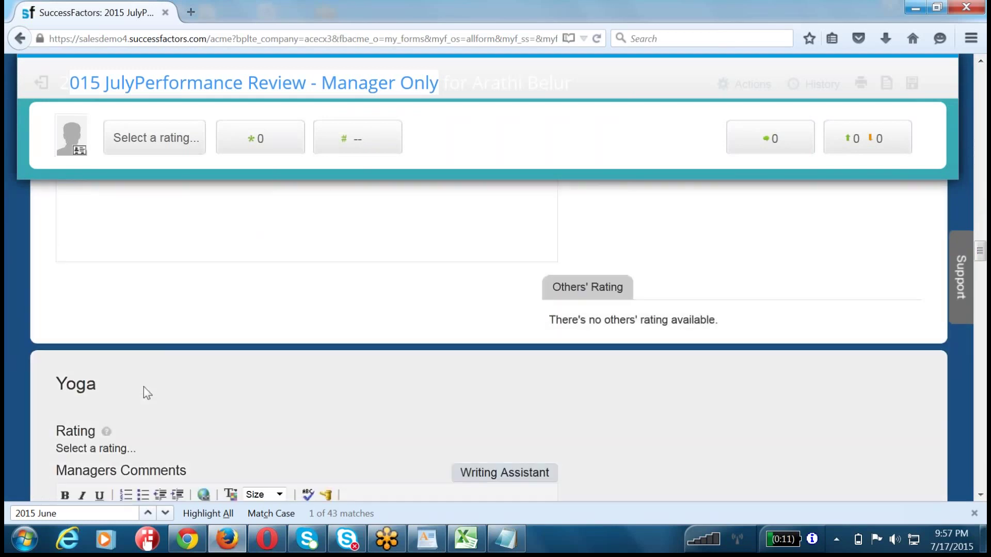
pyautogui.scroll(10, 144, 387)
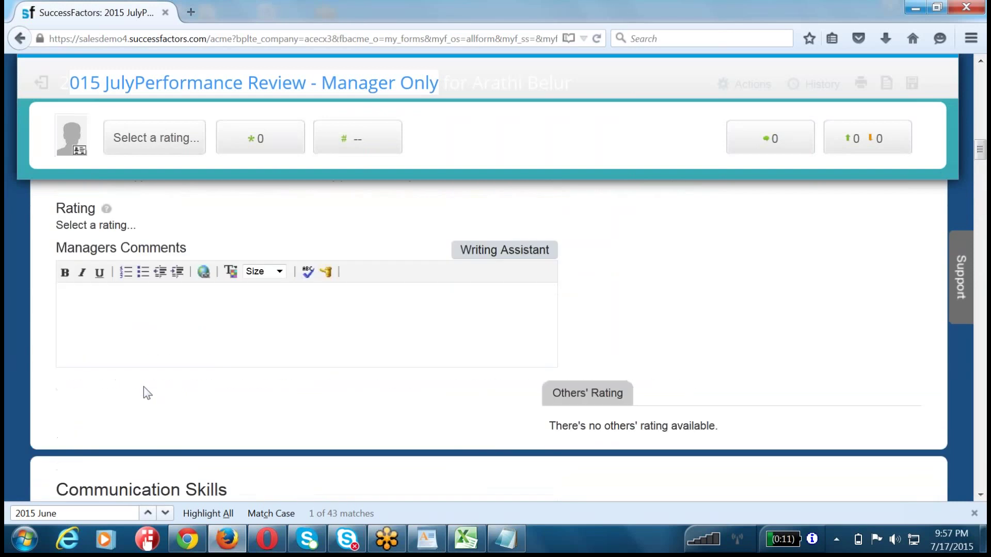
pyautogui.scroll(10, 144, 386)
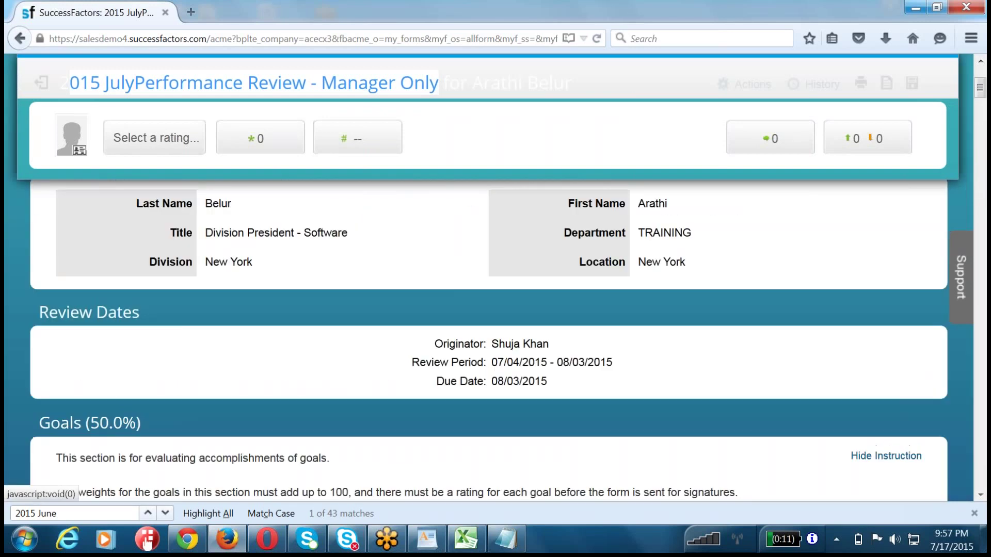
pyautogui.scroll(5, 59, 284)
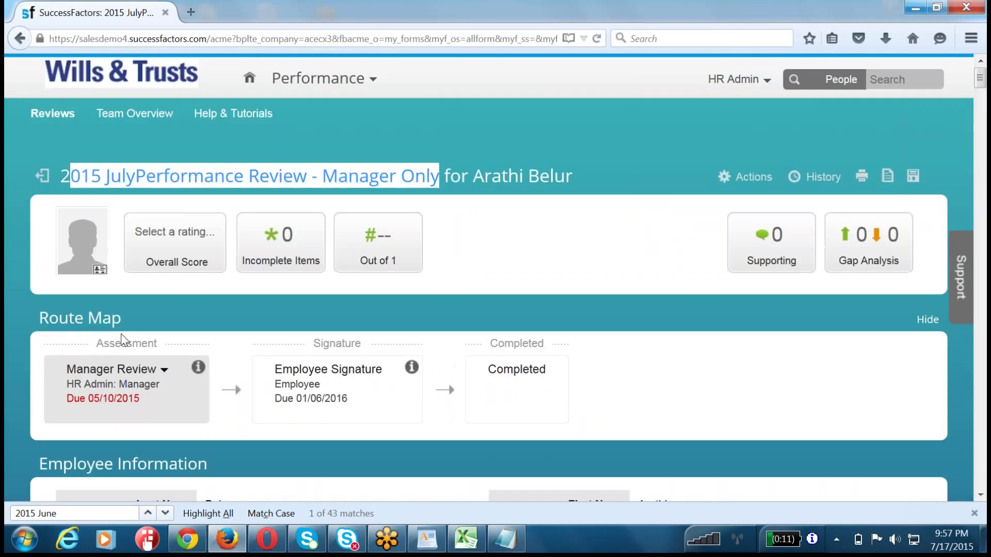
pyautogui.scroll(-2, 94, 380)
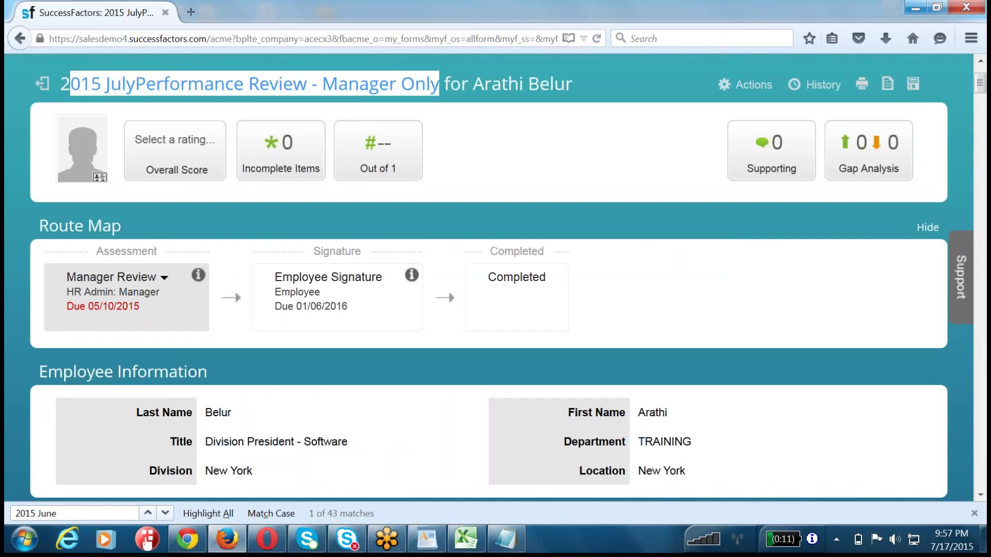
pyautogui.scroll(-4, 154, 259)
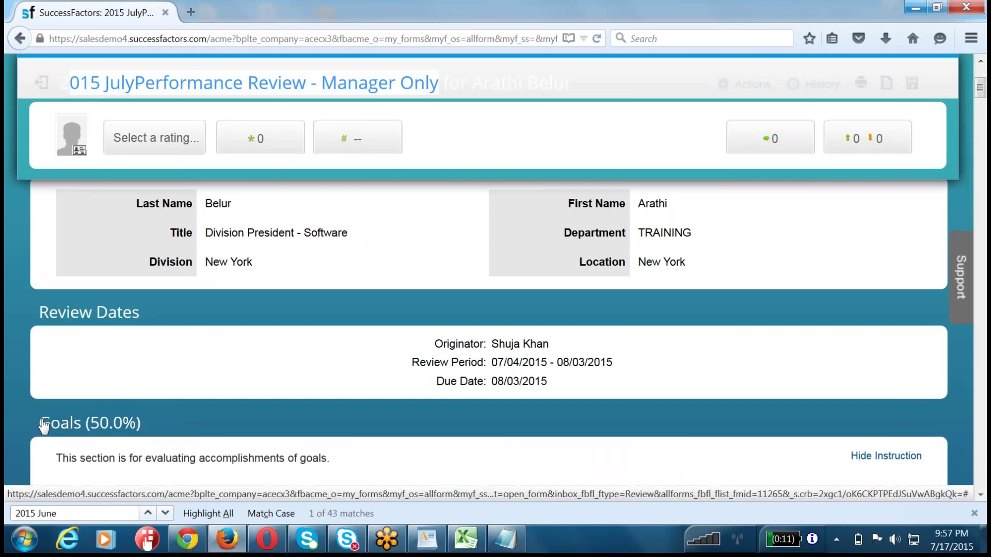
pyautogui.scroll(-3, 212, 433)
pyautogui.scroll(-1, 202, 438)
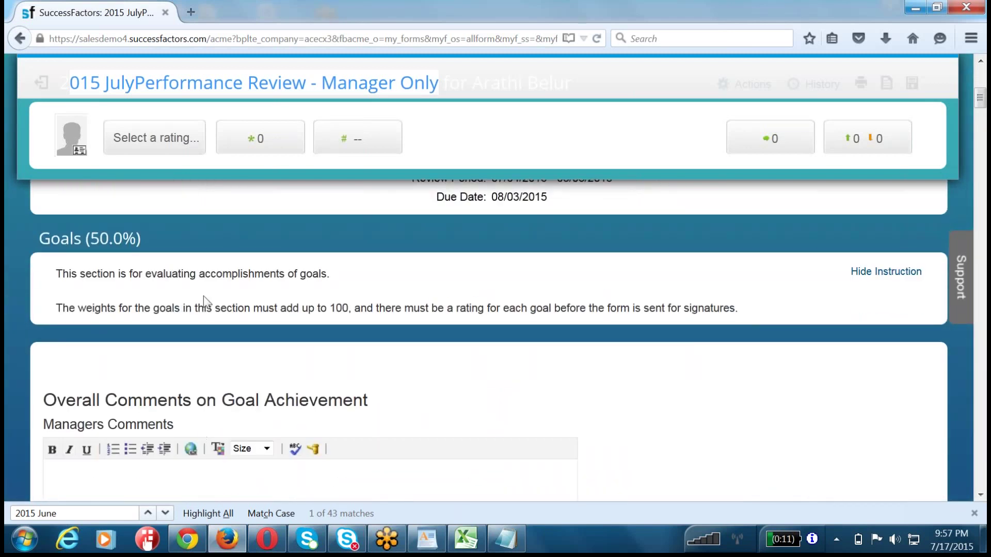
pyautogui.scroll(5, 200, 428)
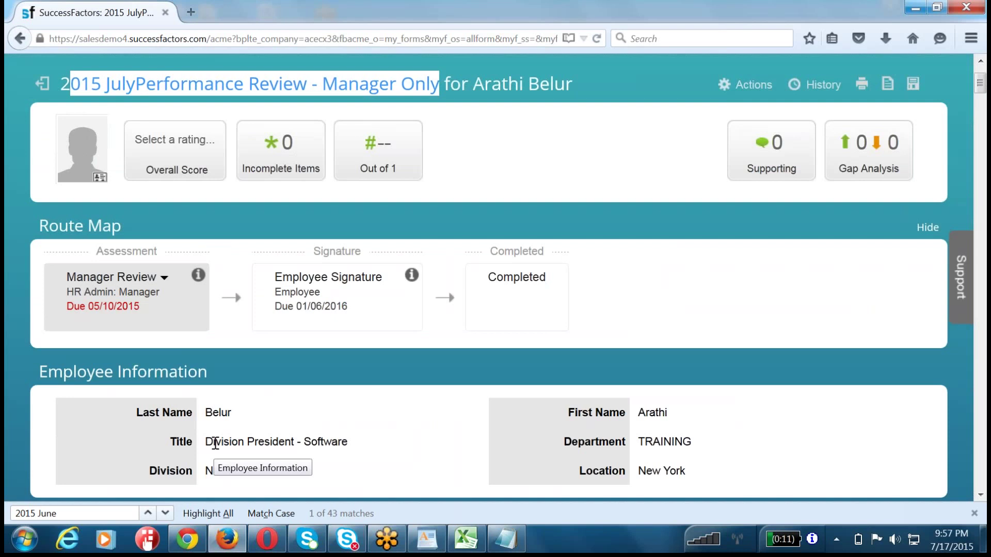
pyautogui.scroll(3, 215, 443)
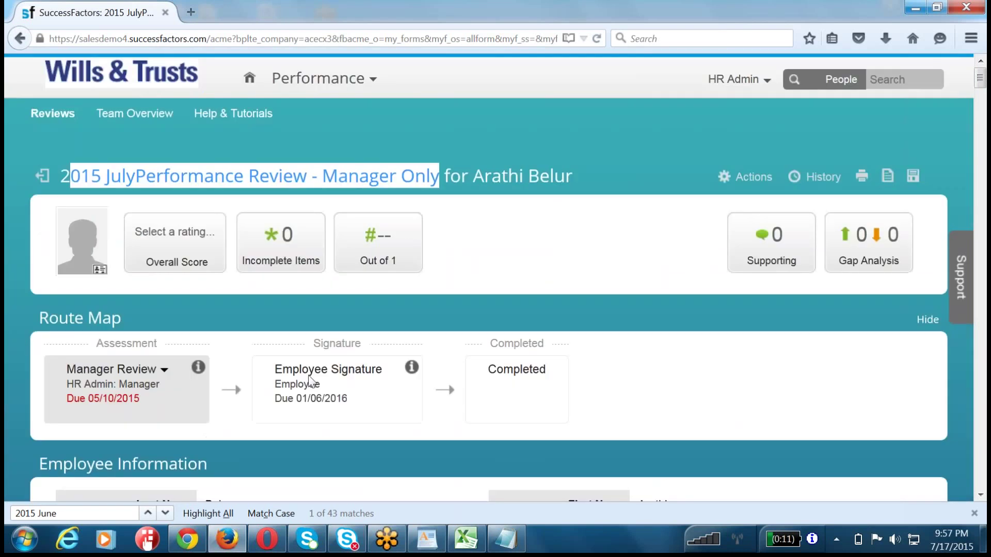
pyautogui.click(363, 307)
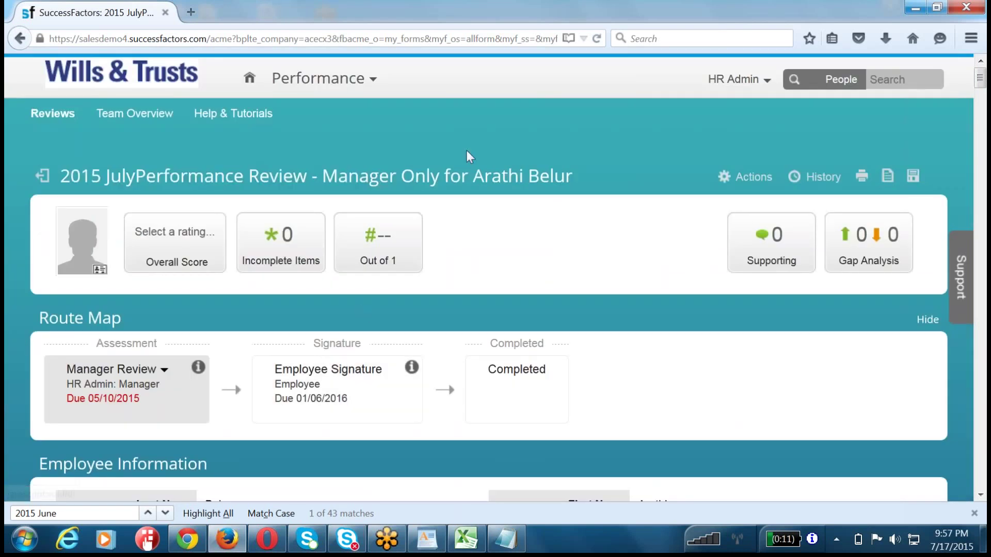
pyautogui.click(750, 81)
# - Go to Admin Tools > Performance Management > Manage Templates and list Performance Review templates
pyautogui.click(678, 168)
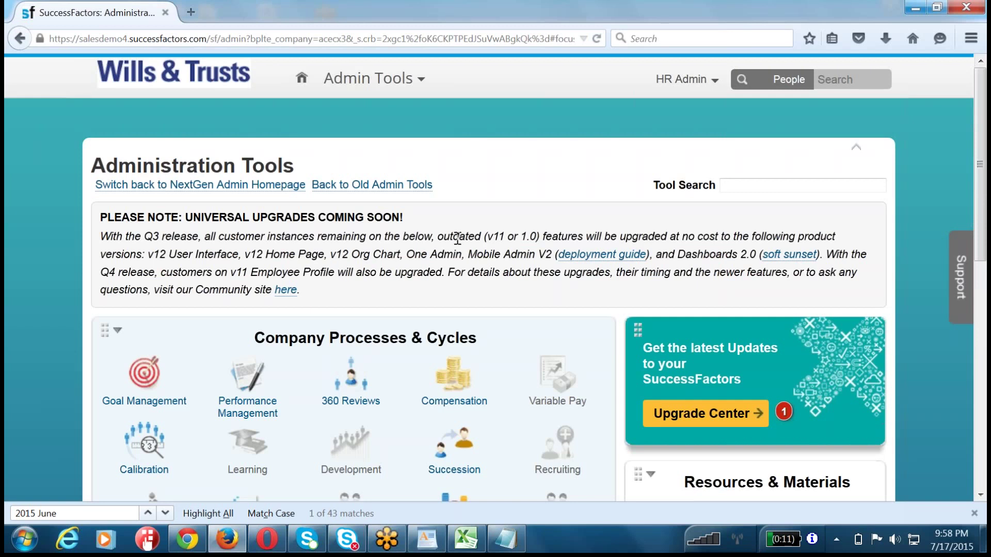
pyautogui.click(247, 385)
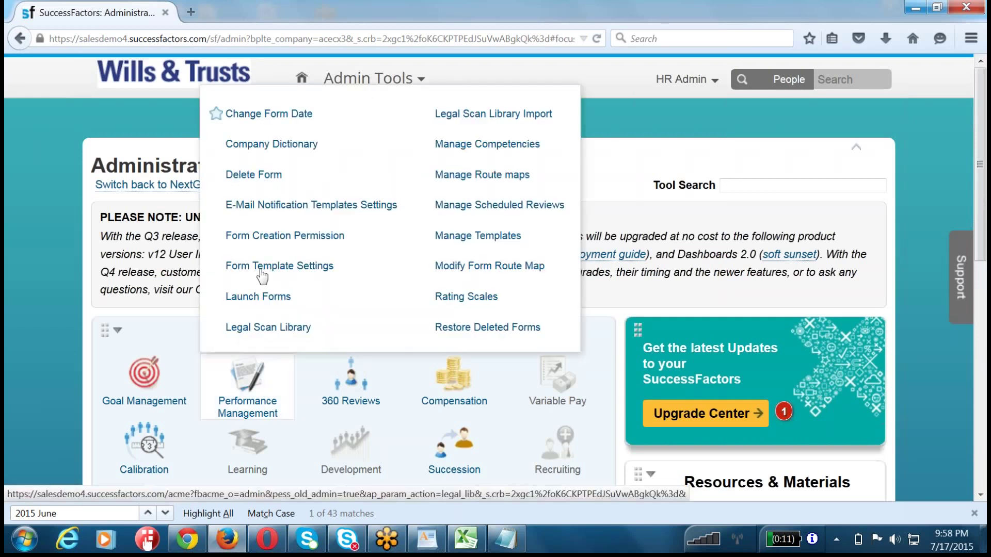
pyautogui.click(481, 236)
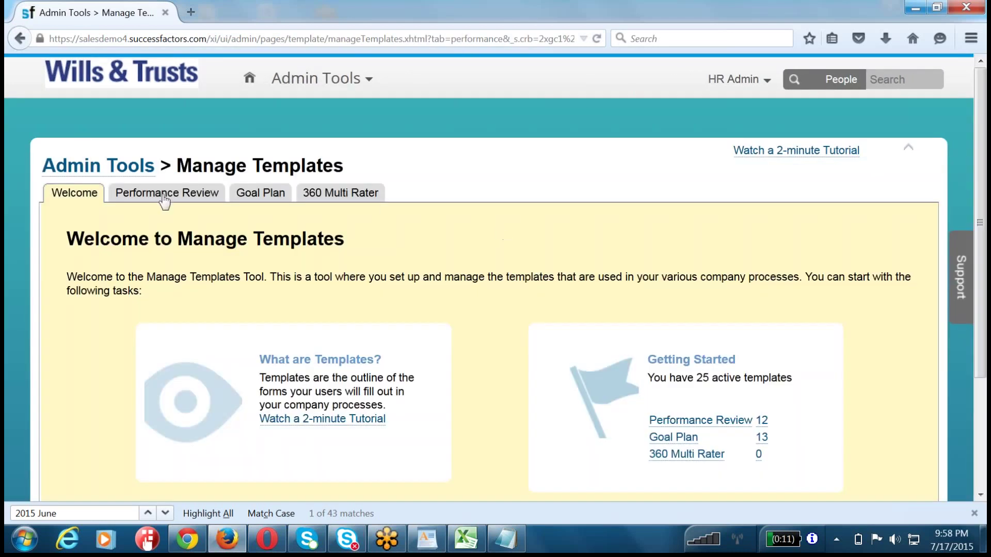
pyautogui.click(166, 195)
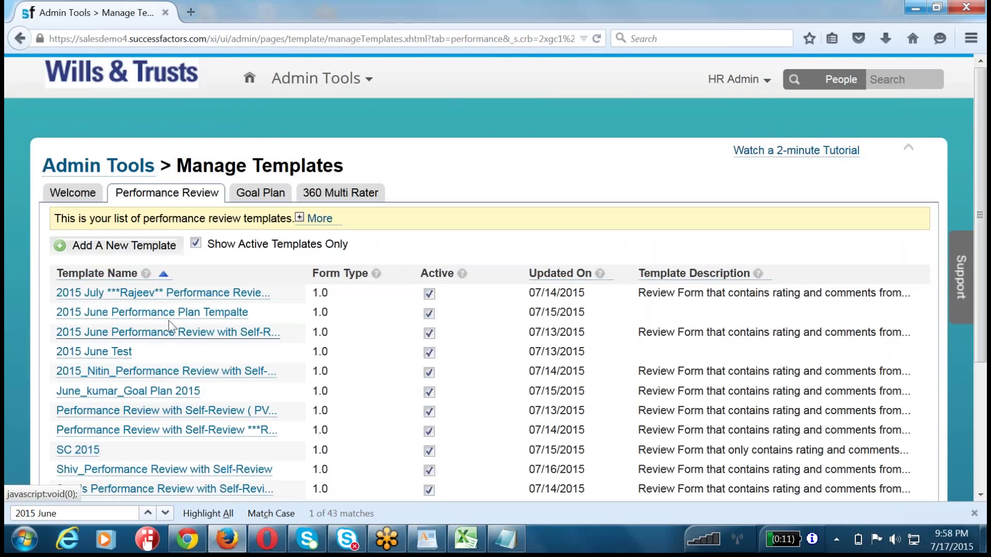
# - Open the 2015 June Performance Plan Tempalte template and select its Core Values section
pyautogui.click(166, 318)
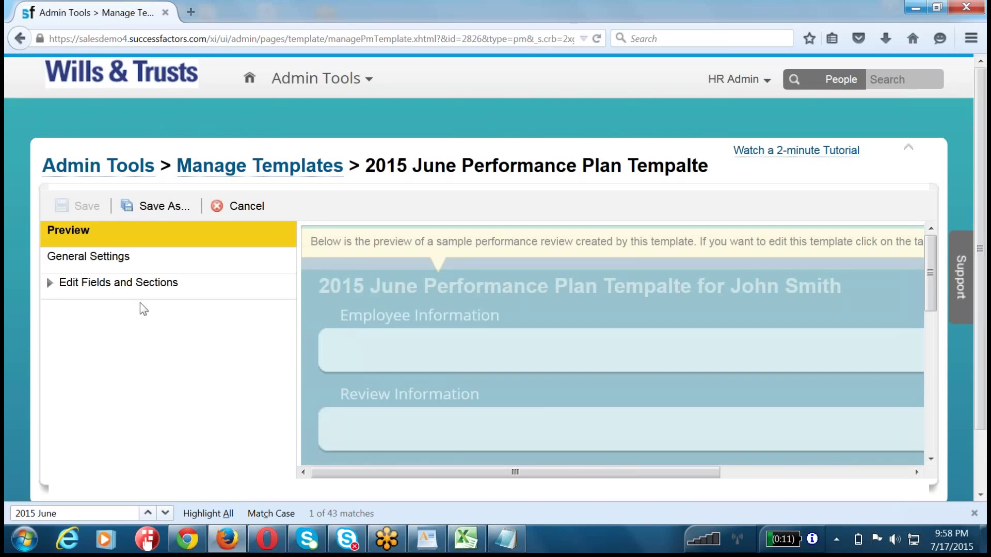
pyautogui.click(102, 283)
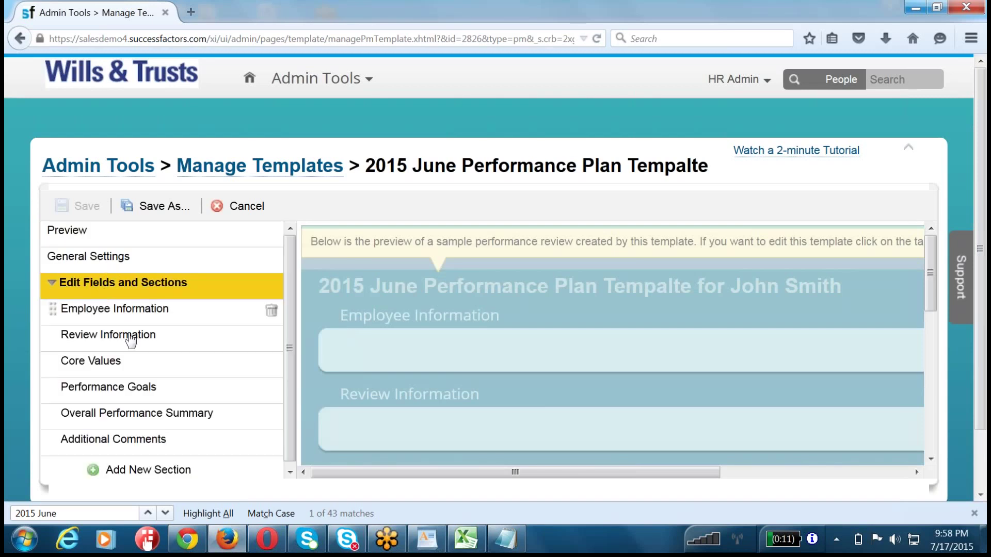
pyautogui.click(119, 365)
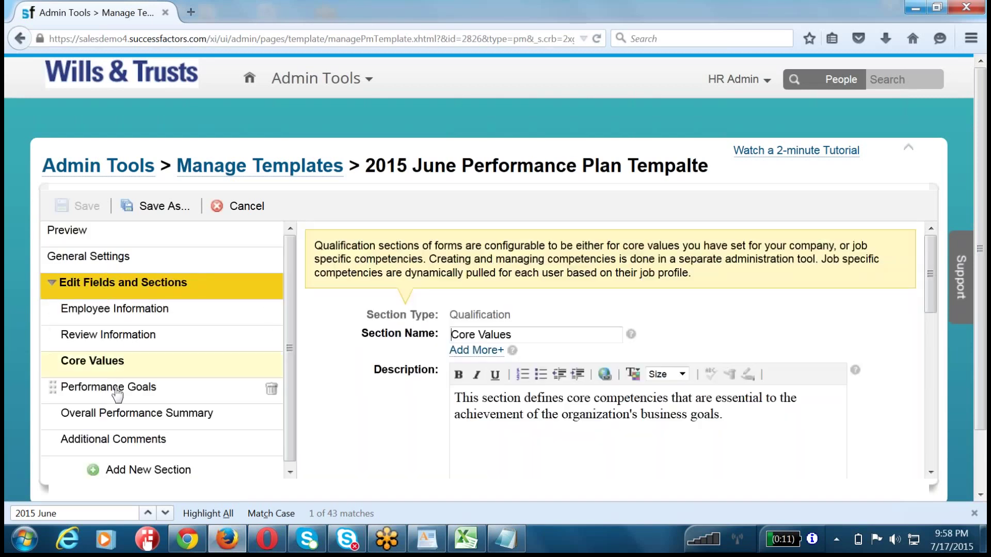
pyautogui.click(115, 389)
pyautogui.click(117, 364)
# - Show the Core Values advanced options and review the section permissions summary
pyautogui.scroll(-3, 333, 415)
pyautogui.scroll(-5, 331, 410)
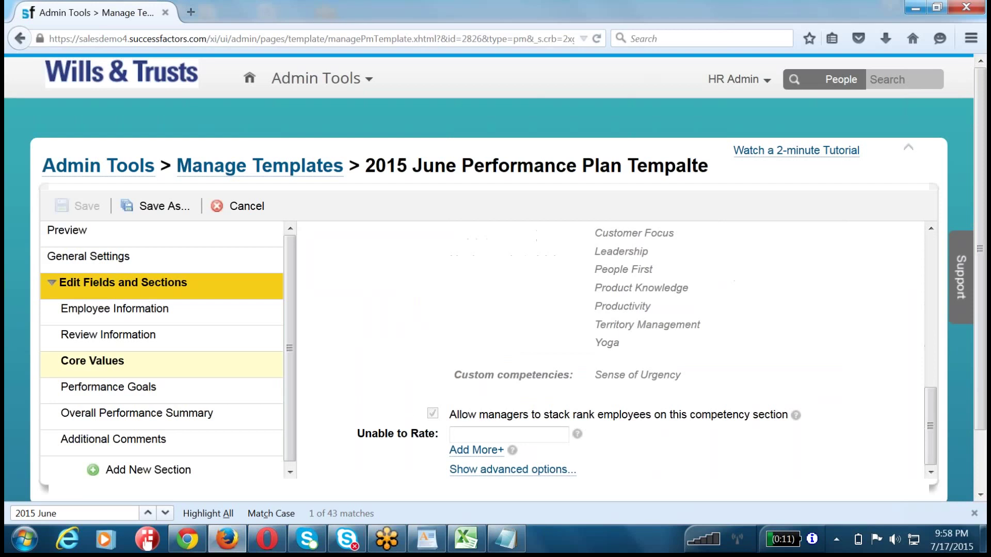
pyautogui.click(472, 473)
pyautogui.scroll(-2, 375, 383)
pyautogui.scroll(-3, 375, 383)
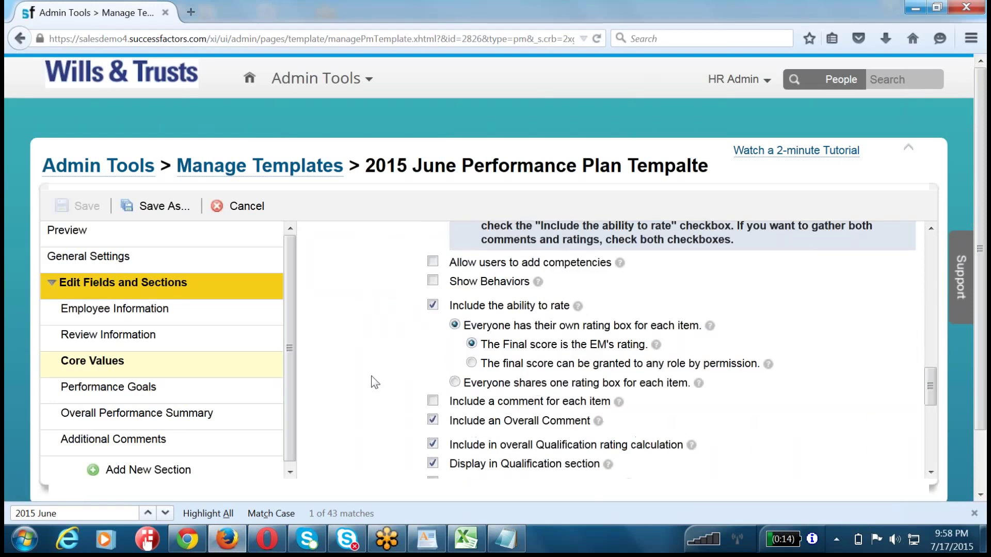
pyautogui.scroll(-5, 375, 382)
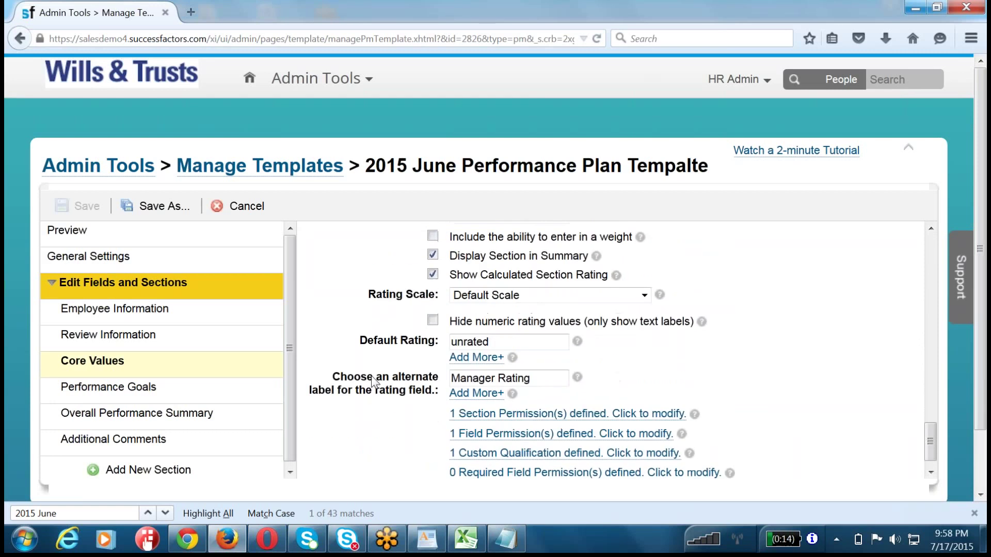
pyautogui.scroll(-1, 376, 383)
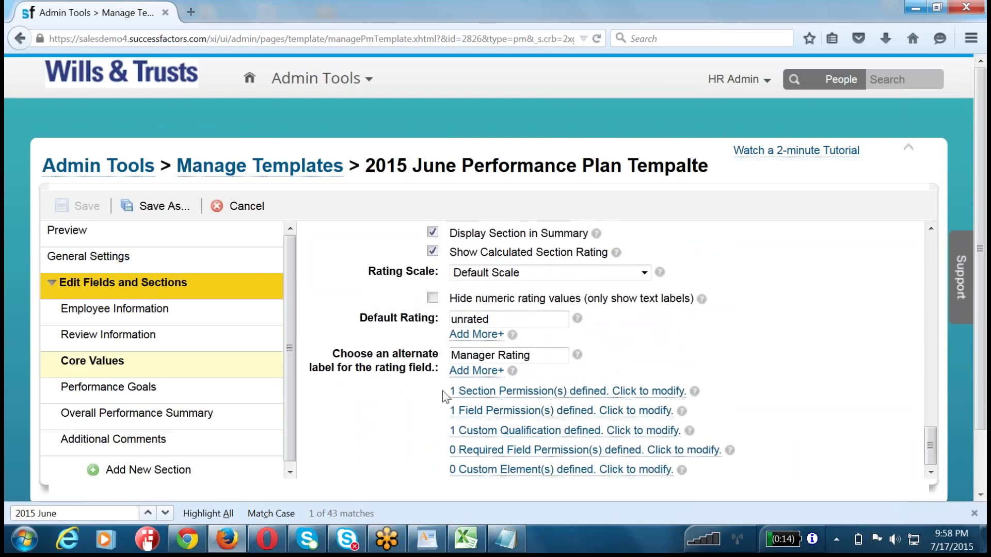
pyautogui.moveTo(442, 392); pyautogui.dragTo(747, 392)
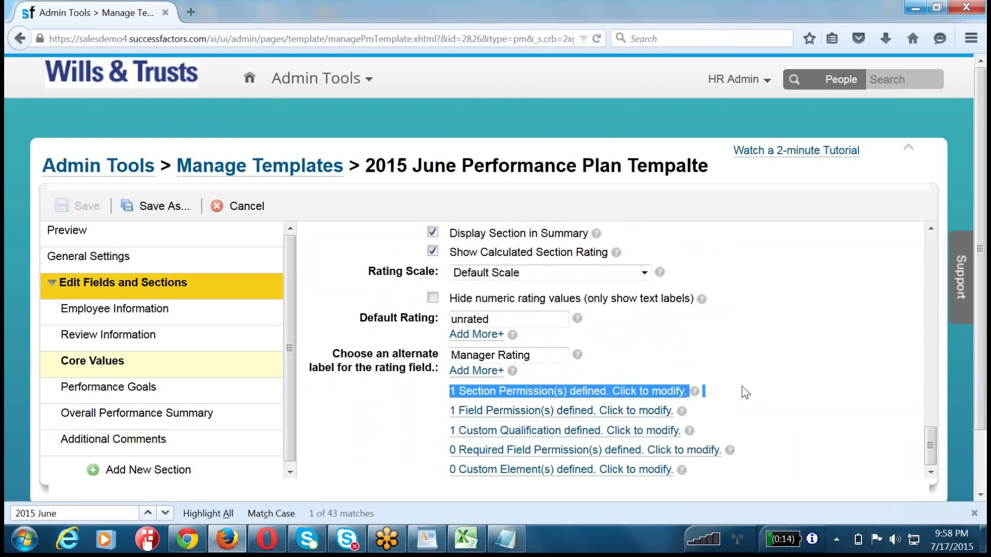
pyautogui.moveTo(98, 370)
# - Delete the single Core Values permission rule and confirm with Done, leaving 0 permissions
pyautogui.click(475, 392)
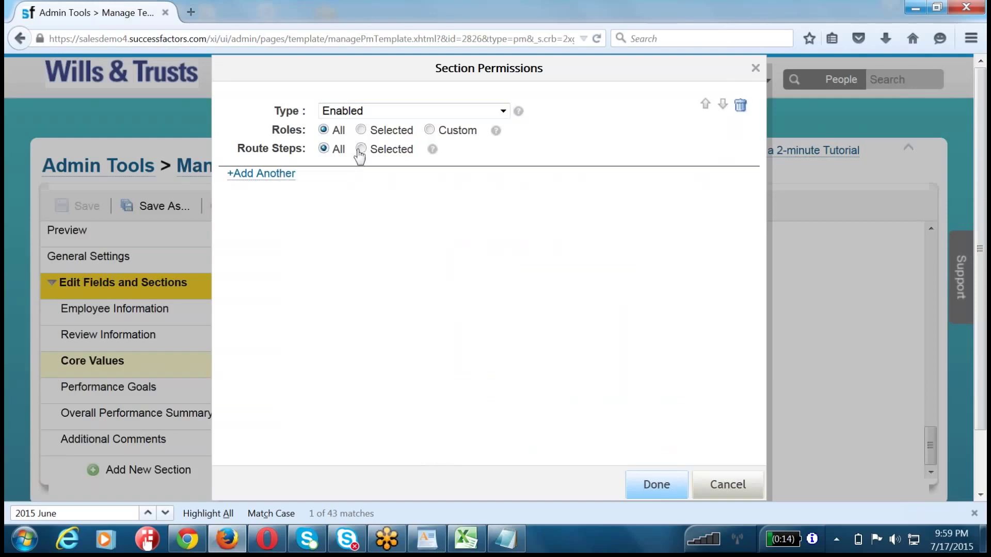
pyautogui.click(740, 105)
pyautogui.click(661, 495)
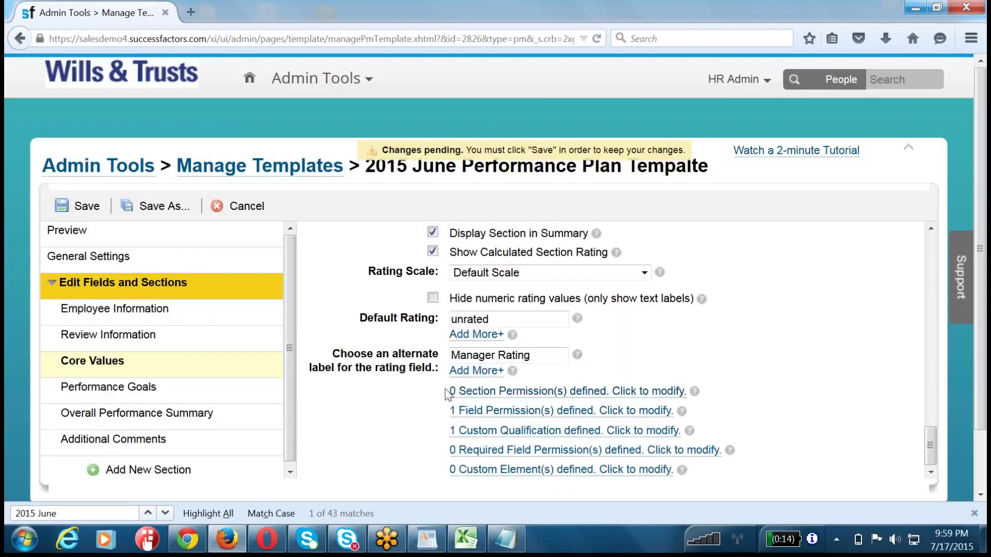
pyautogui.moveTo(449, 392); pyautogui.dragTo(718, 405)
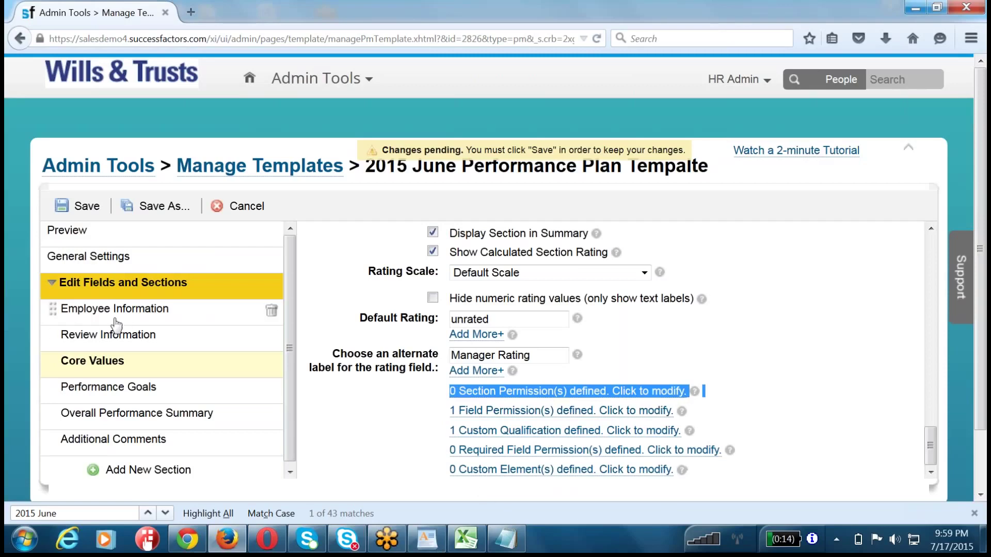
# - Add a new Core Values permission rule limited to the Employee role
pyautogui.click(488, 393)
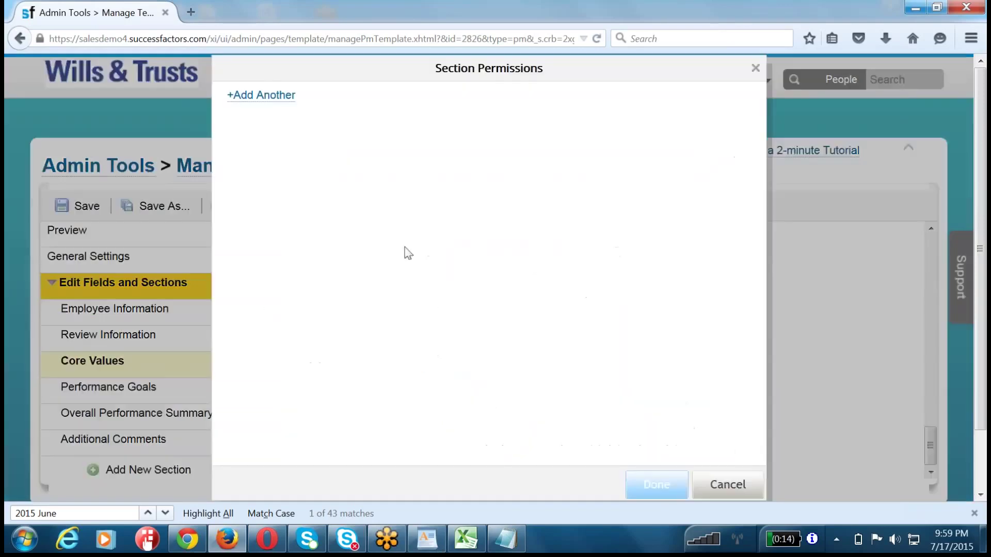
pyautogui.click(262, 96)
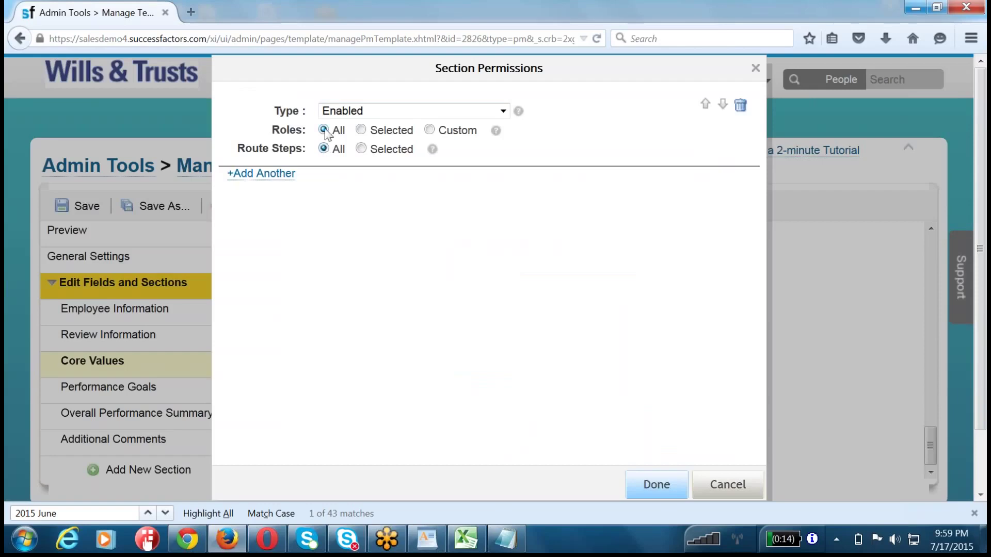
pyautogui.click(360, 130)
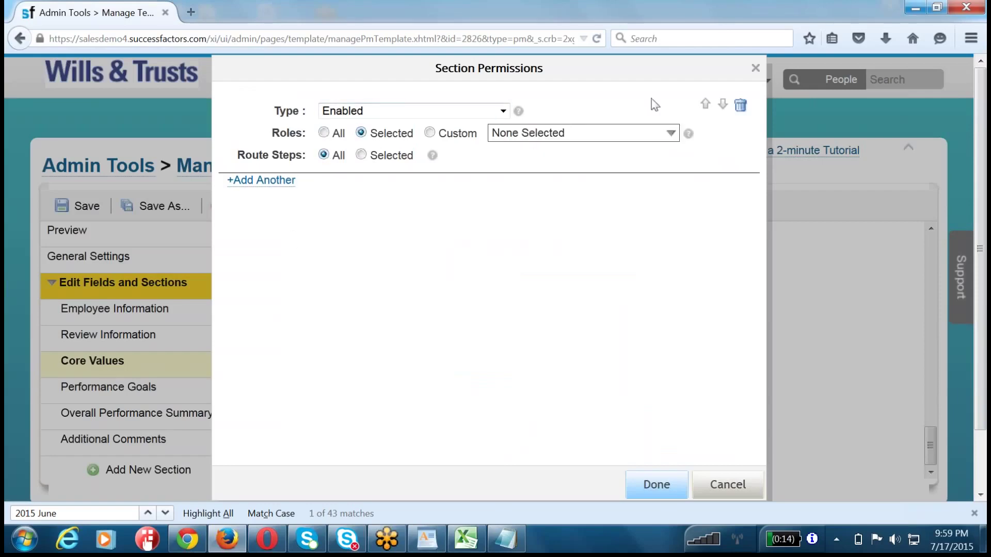
pyautogui.click(586, 134)
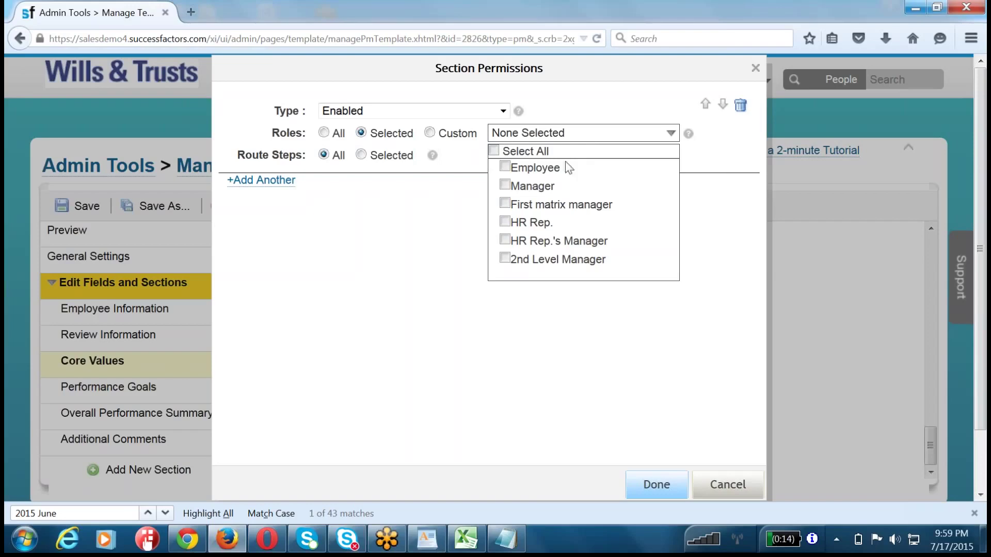
pyautogui.click(505, 168)
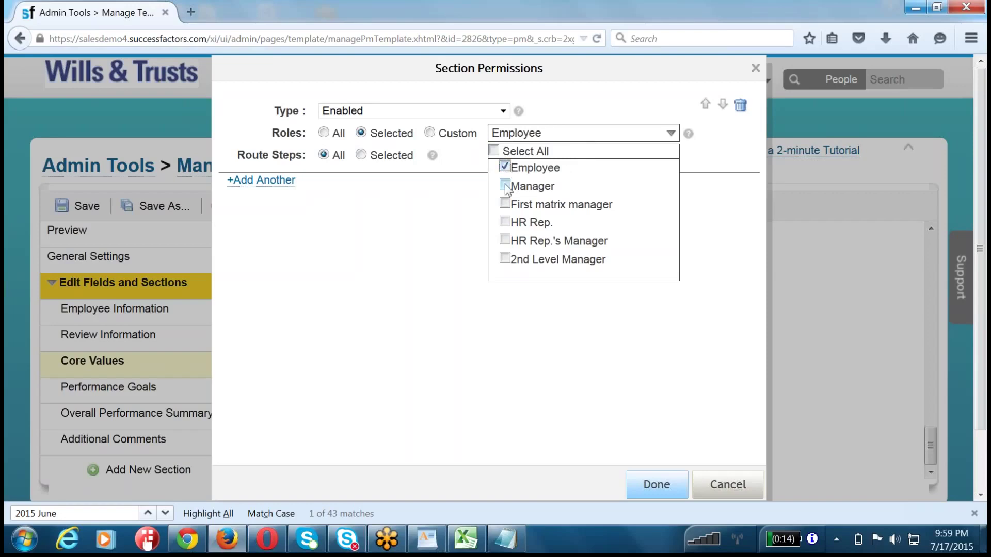
pyautogui.click(521, 281)
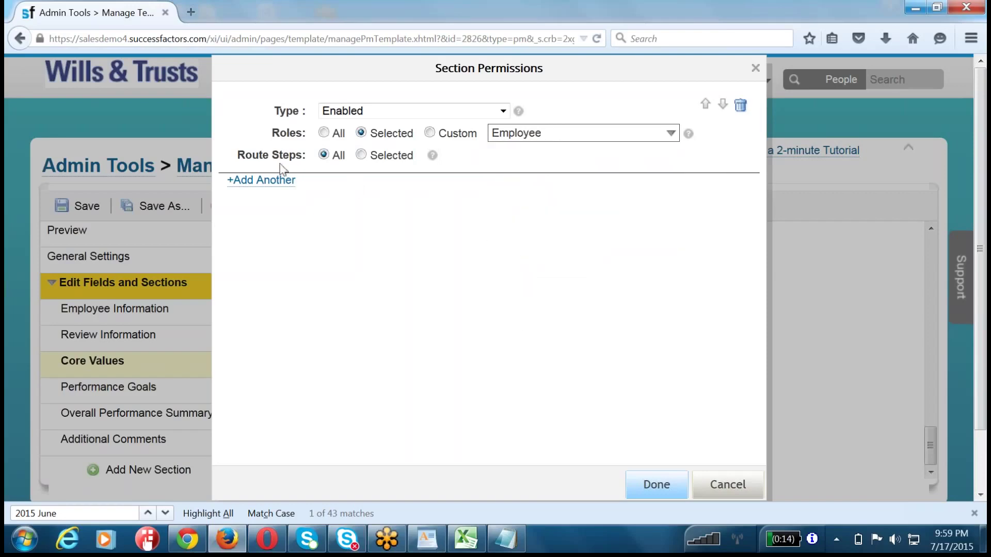
pyautogui.moveTo(245, 155); pyautogui.dragTo(308, 157)
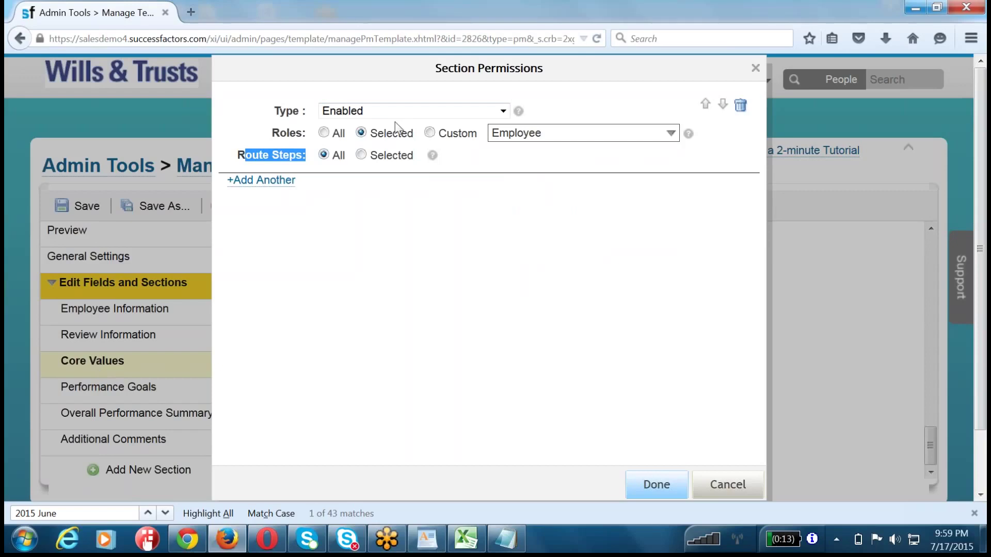
# - Limit the rule to the Ereview, EMReview and CompAdmnReview route steps
pyautogui.click(361, 155)
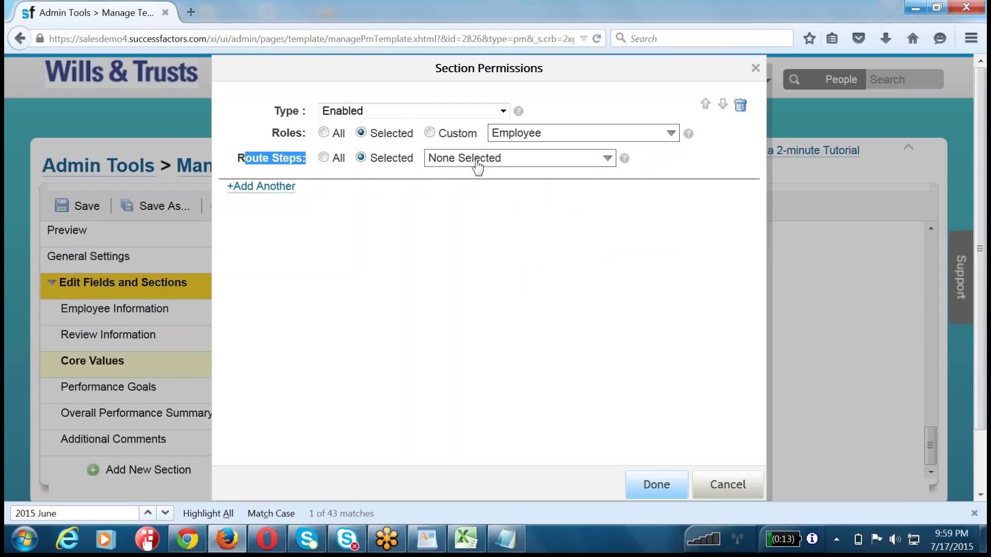
pyautogui.click(473, 159)
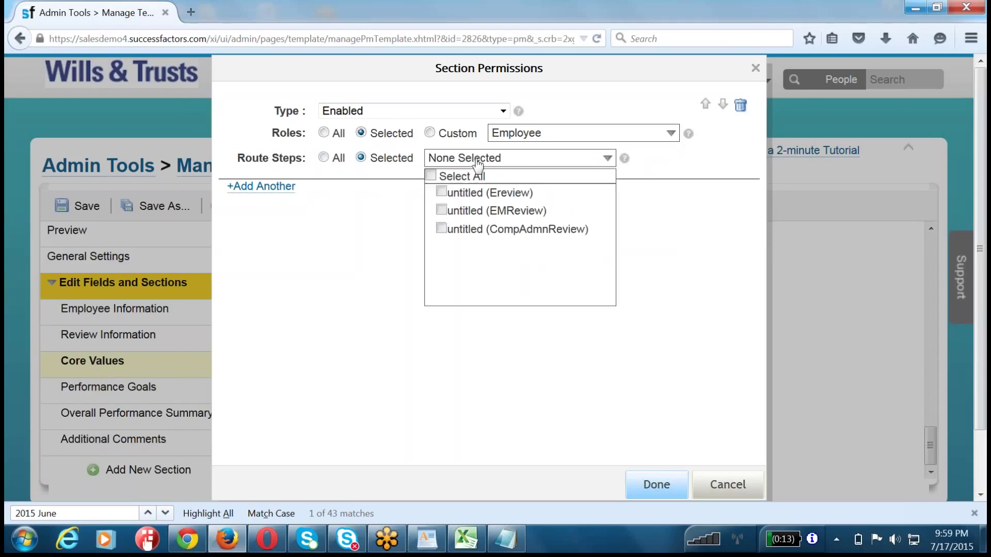
pyautogui.click(441, 192)
pyautogui.click(440, 211)
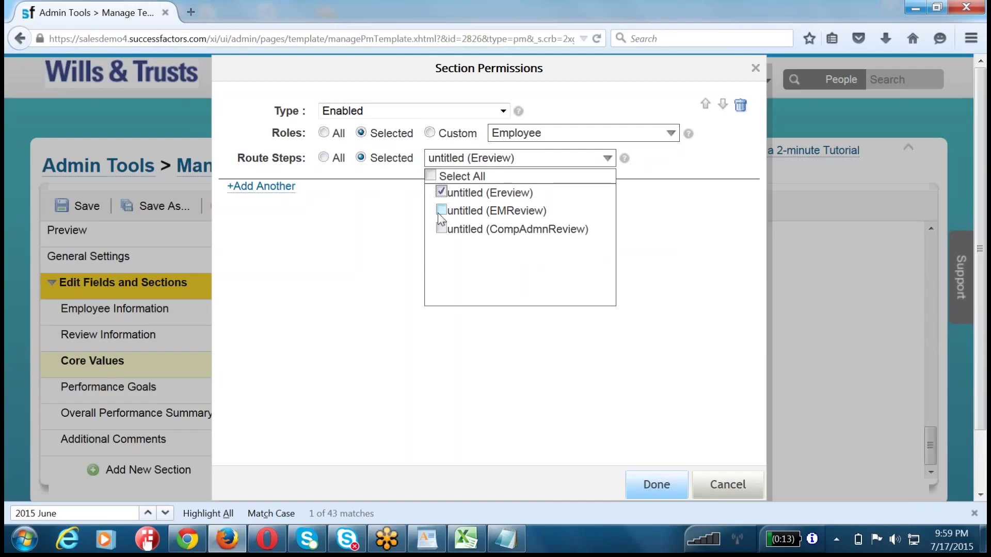
pyautogui.click(442, 228)
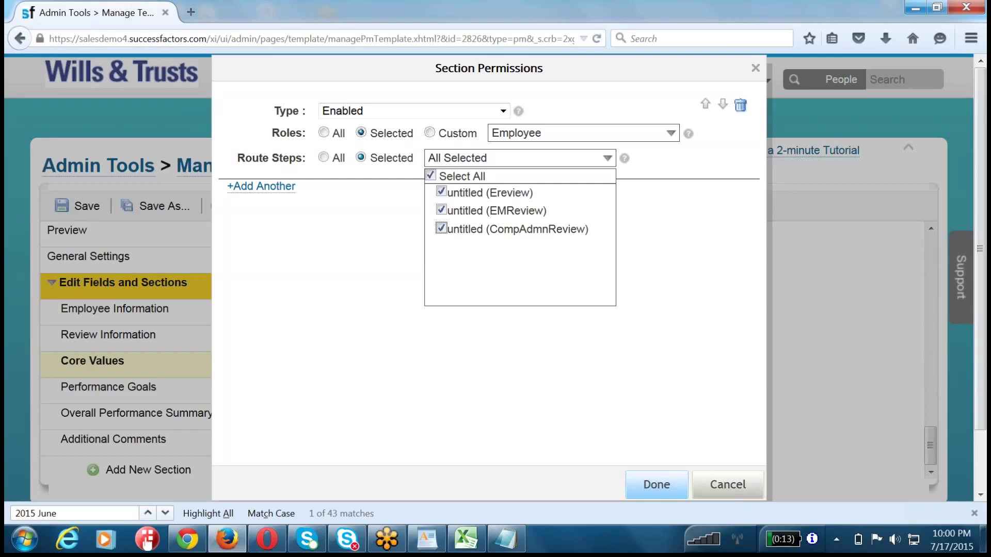
pyautogui.click(339, 268)
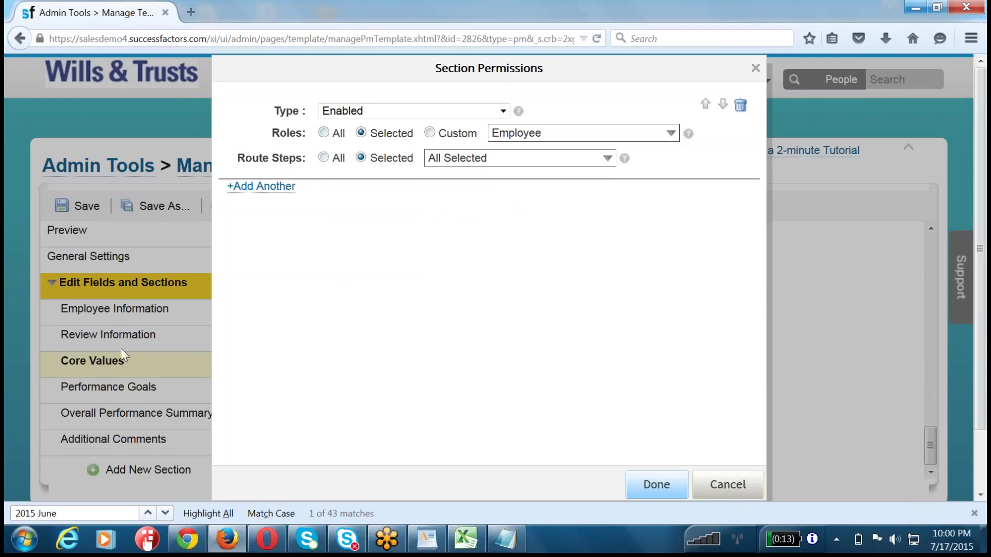
pyautogui.click(509, 134)
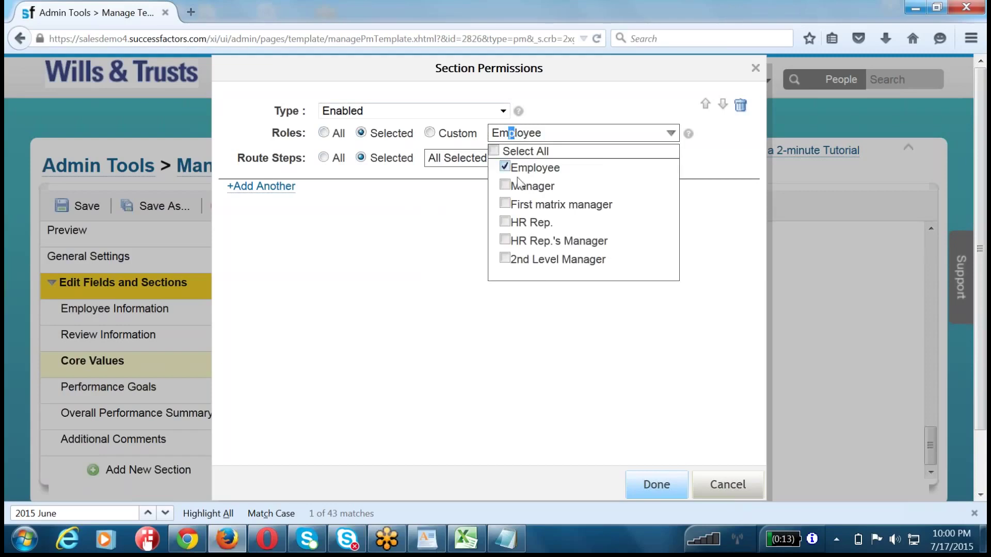
pyautogui.click(506, 185)
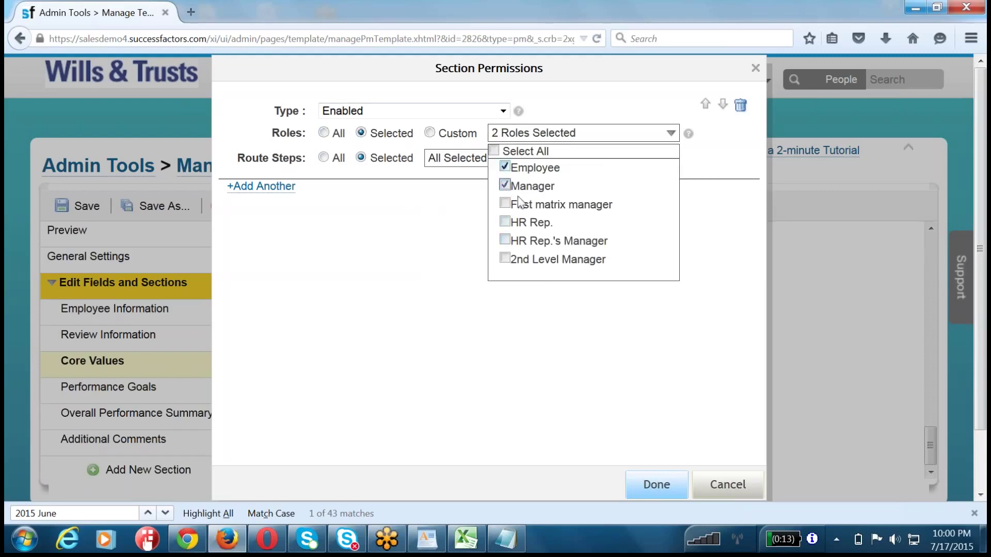
pyautogui.click(542, 318)
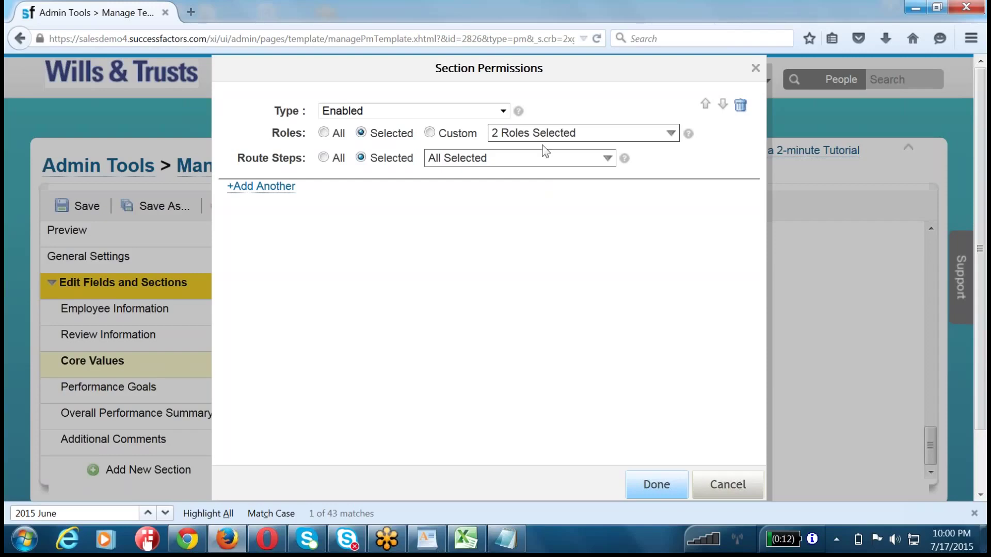
pyautogui.click(517, 137)
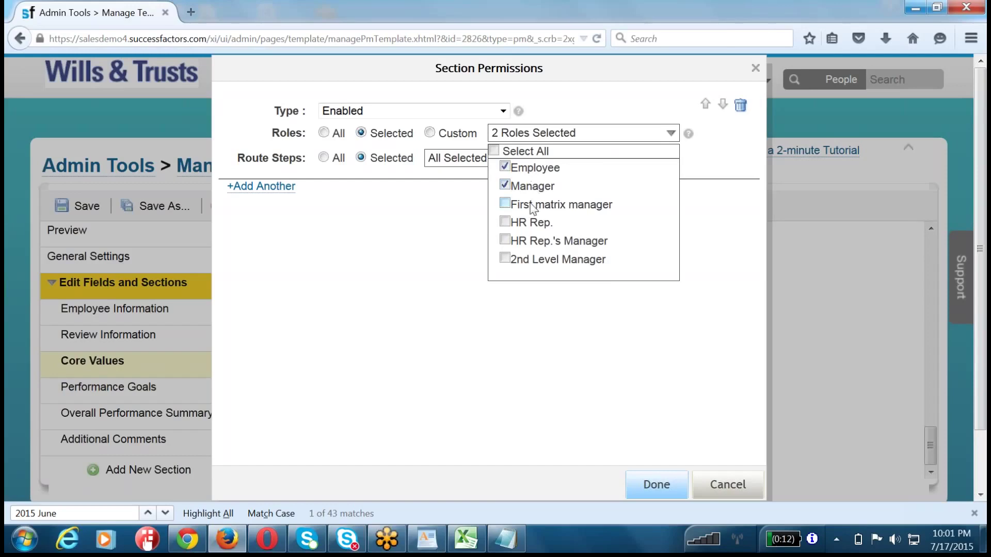
pyautogui.click(504, 185)
pyautogui.click(531, 308)
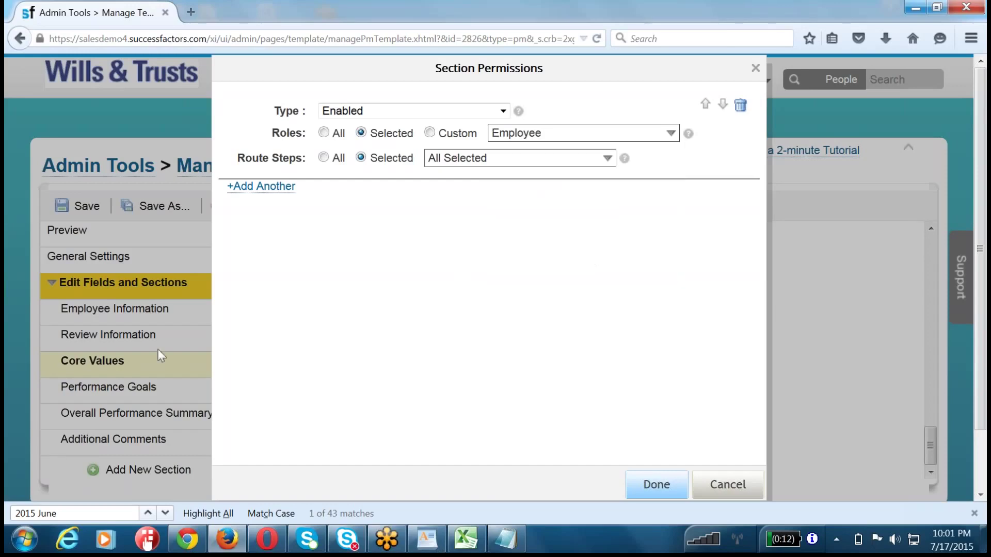
pyautogui.click(523, 136)
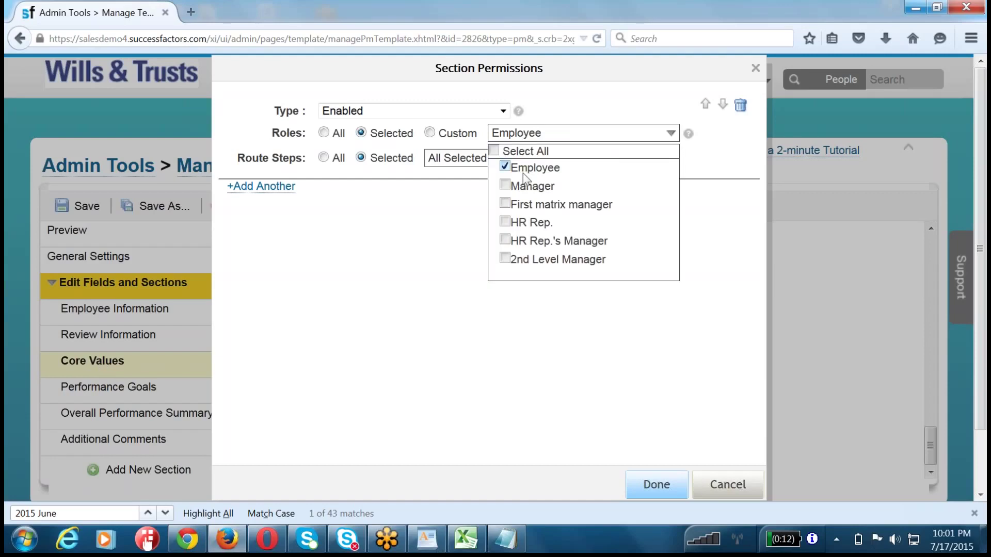
pyautogui.click(434, 281)
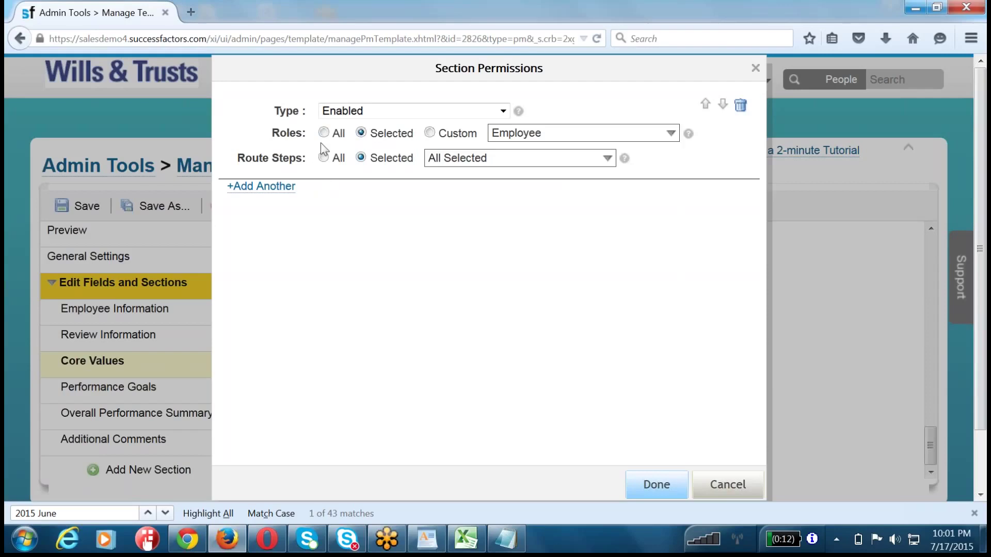
# - Keep the rule type Enabled, add another rule, then cancel the Section Permissions dialog
pyautogui.click(343, 114)
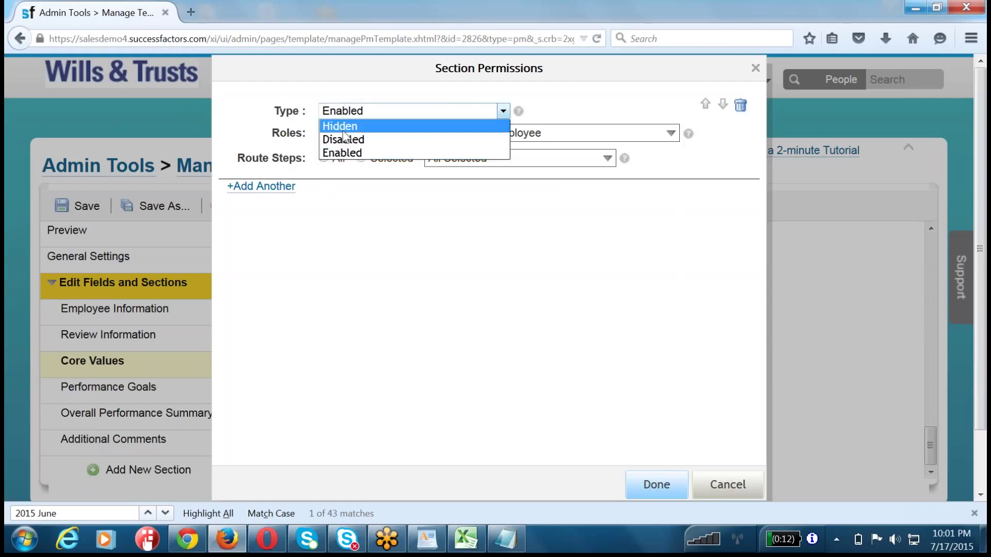
pyautogui.click(345, 153)
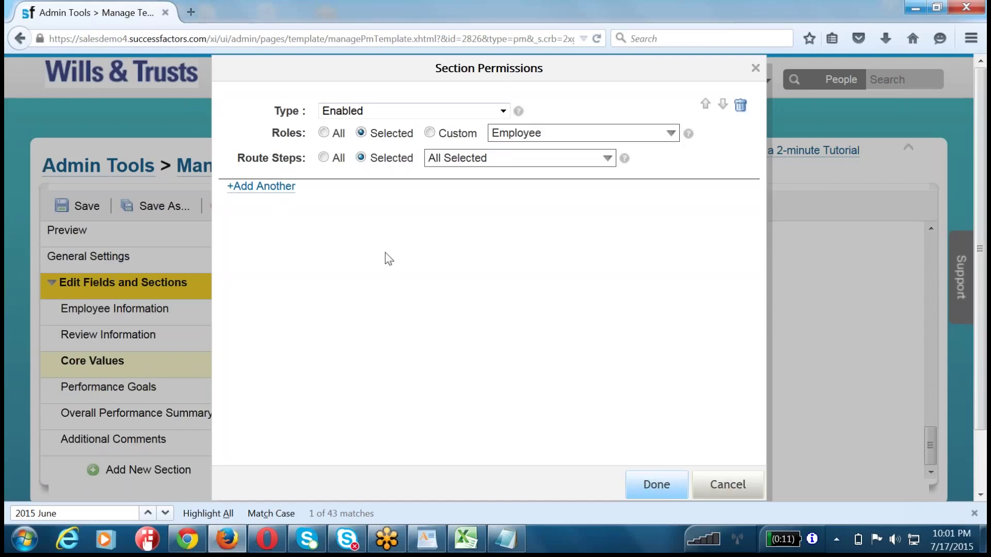
pyautogui.click(274, 187)
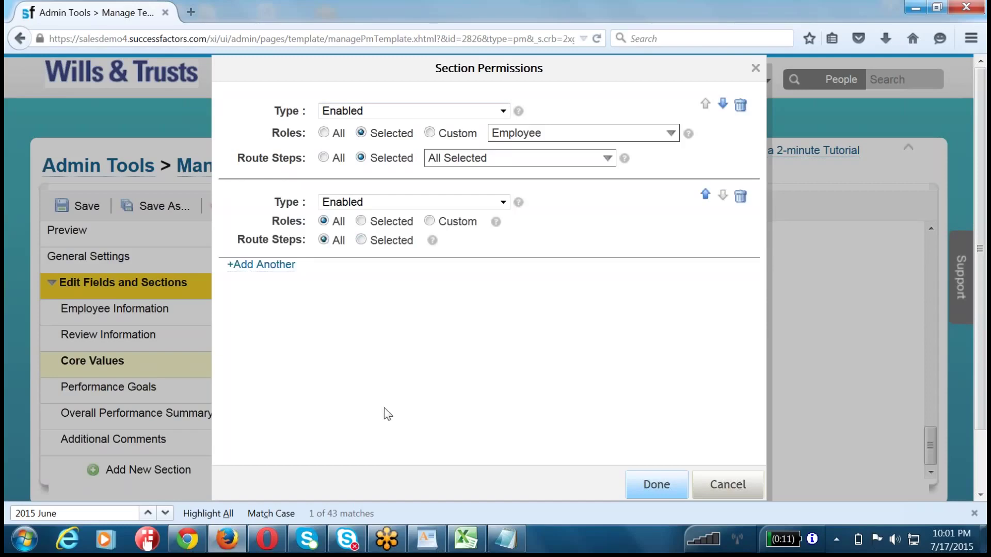
pyautogui.click(718, 487)
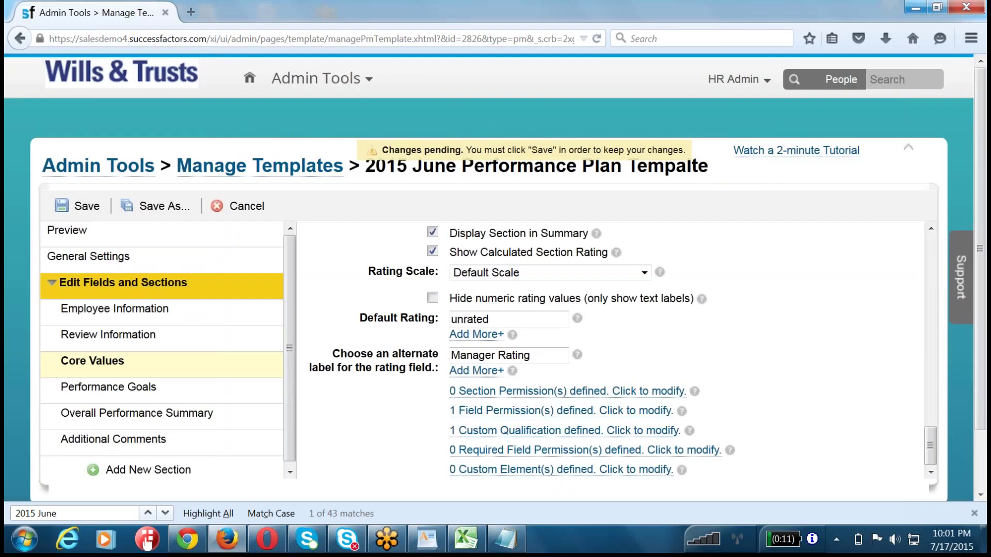
pyautogui.scroll(3, 615, 351)
pyautogui.scroll(3, 325, 227)
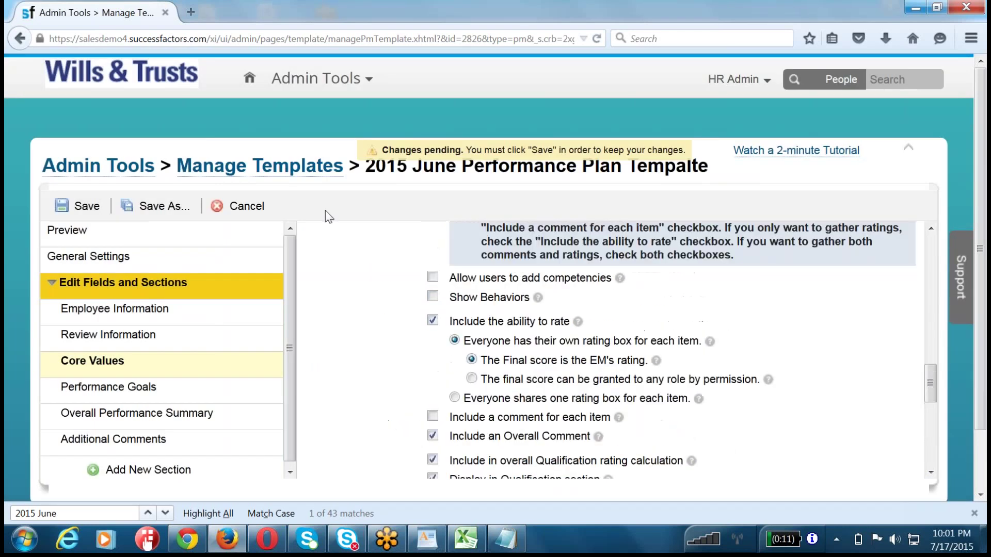
# - Return to Manage Templates via Leave Page and show the Goal Plan templates
pyautogui.click(260, 165)
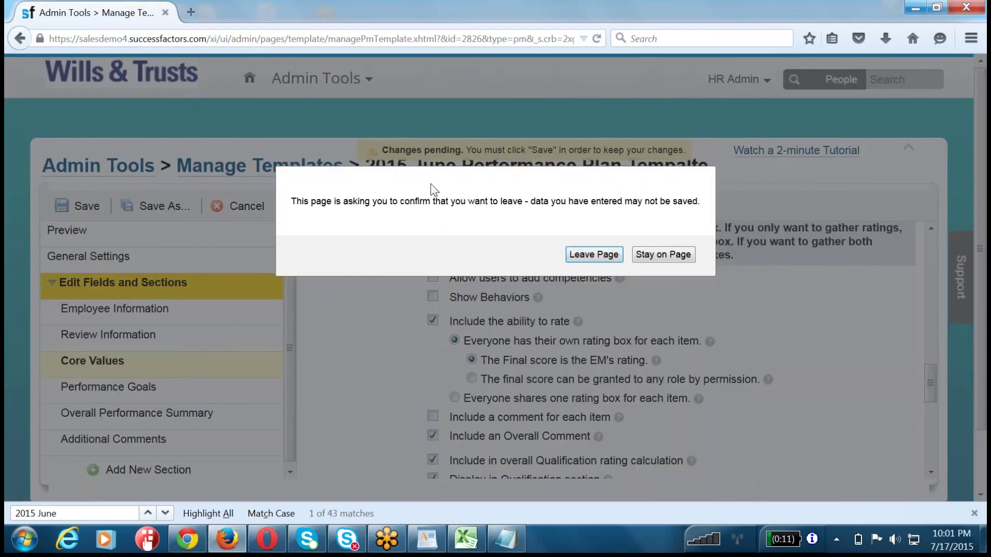
pyautogui.click(584, 261)
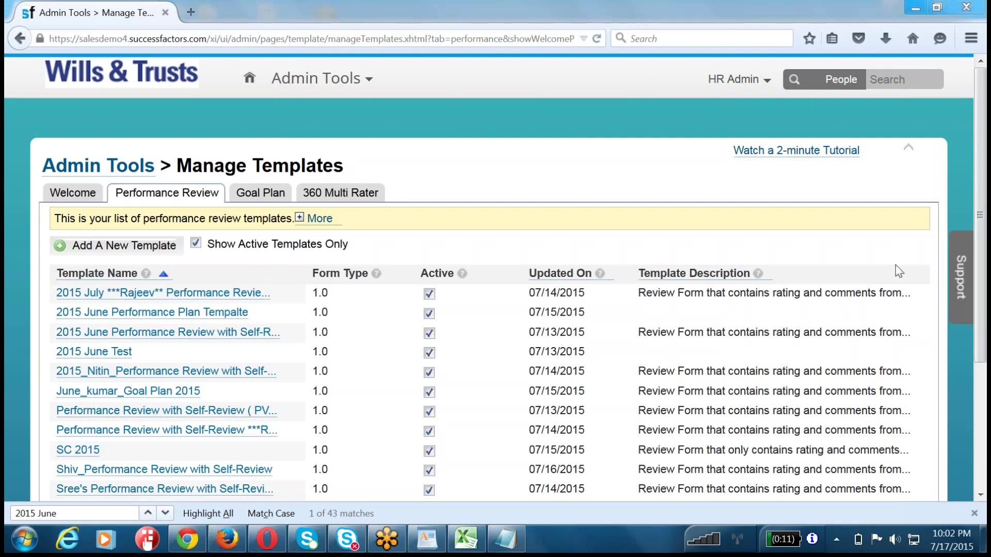
pyautogui.click(272, 189)
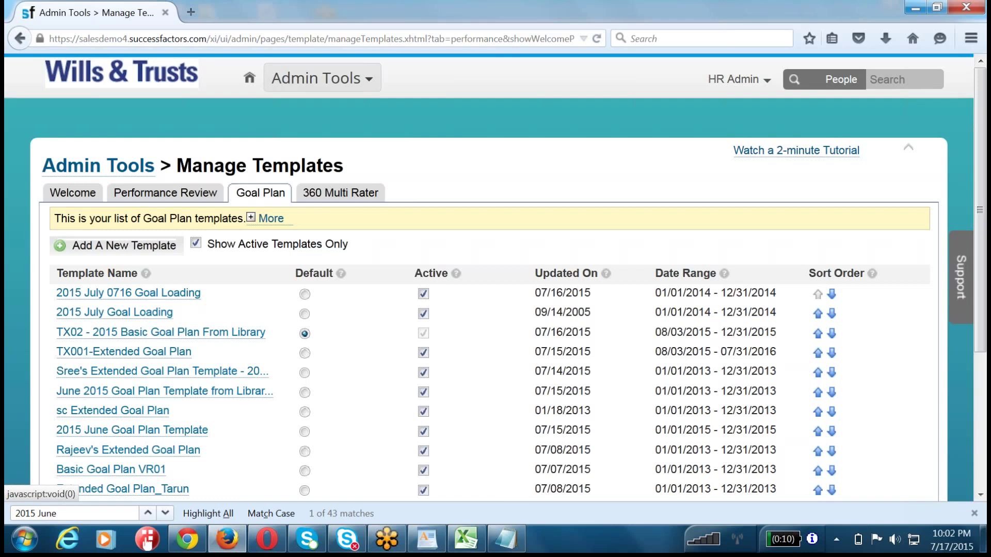
# - Go to Administration Tools and expand Set User Permissions under Manage Employees
pyautogui.click(299, 82)
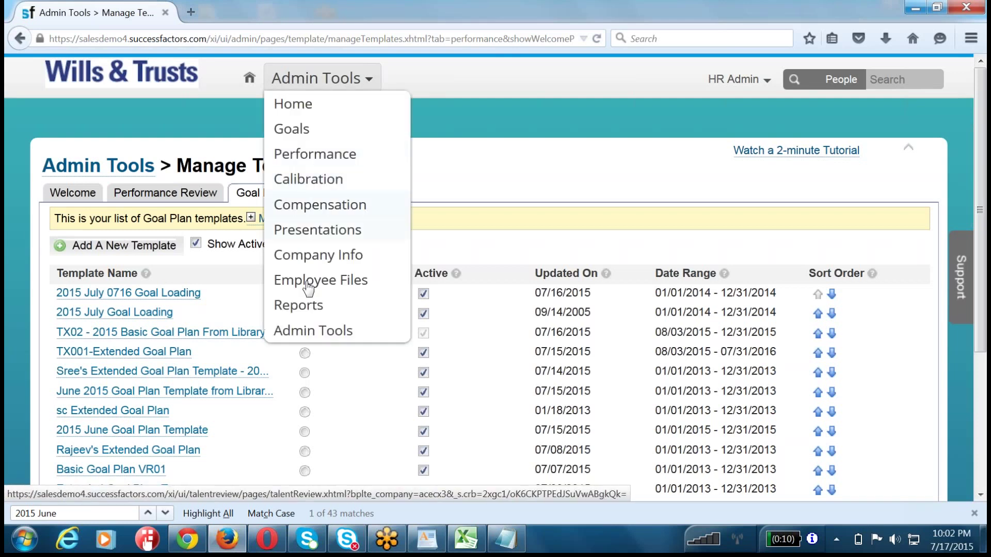
pyautogui.click(305, 334)
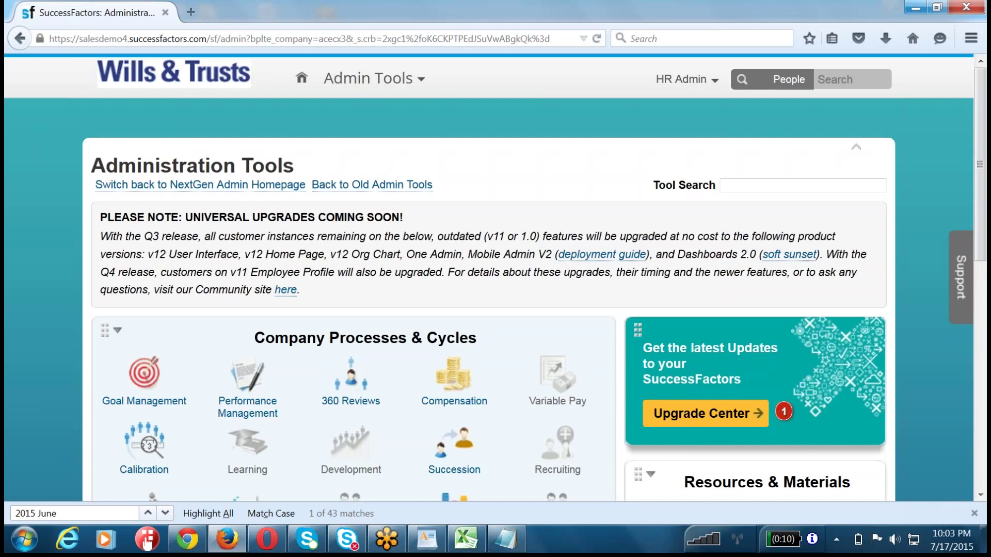
pyautogui.scroll(-7, 510, 354)
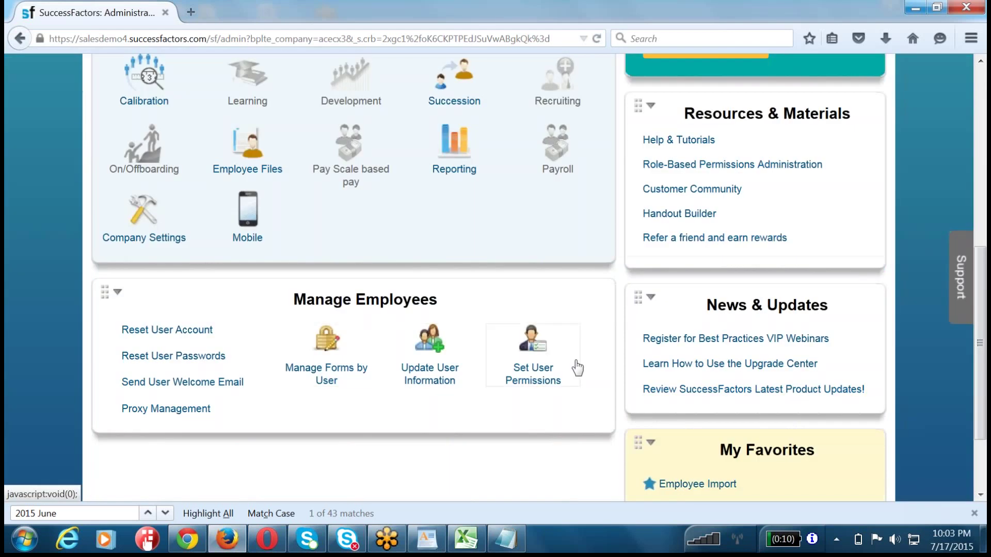
pyautogui.click(541, 370)
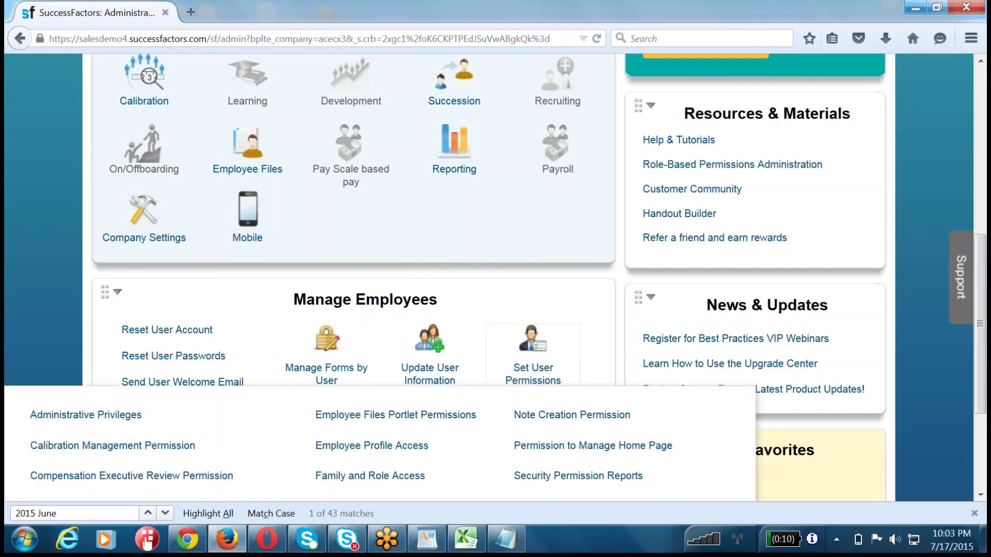
# - Search Administrative Privileges for the HR admin username
pyautogui.click(97, 419)
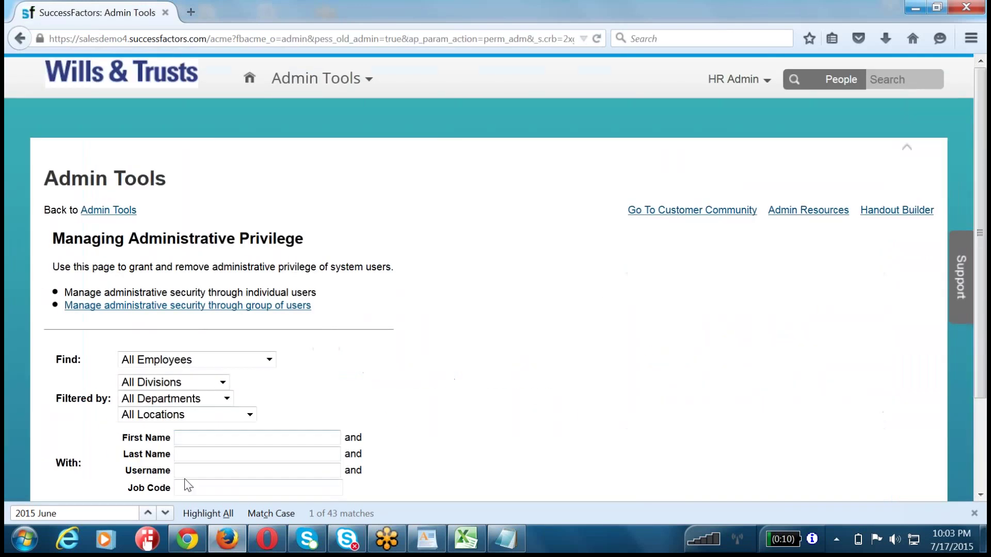
pyautogui.click(202, 472)
pyautogui.write('hradmin')
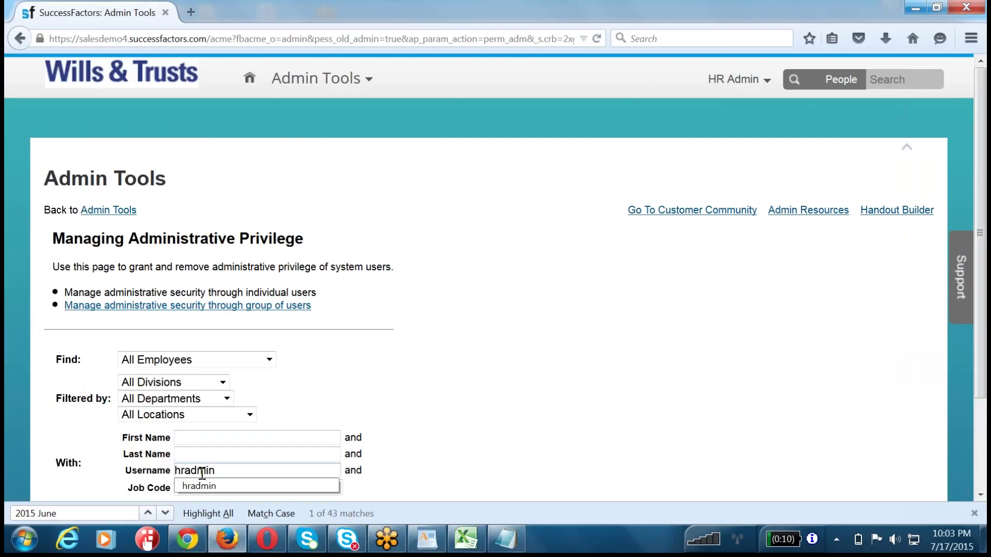
pyautogui.click(204, 485)
pyautogui.scroll(-2, 365, 396)
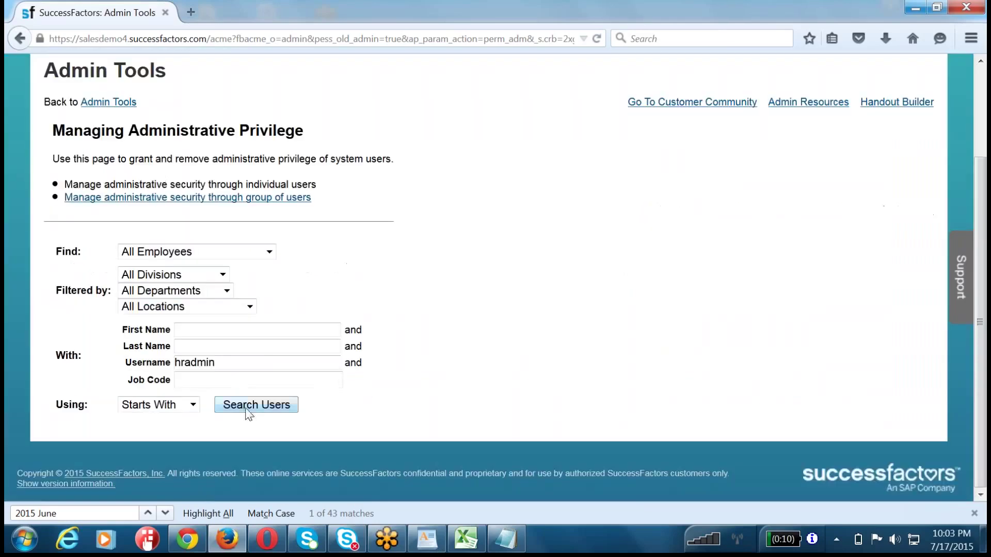
pyautogui.click(247, 412)
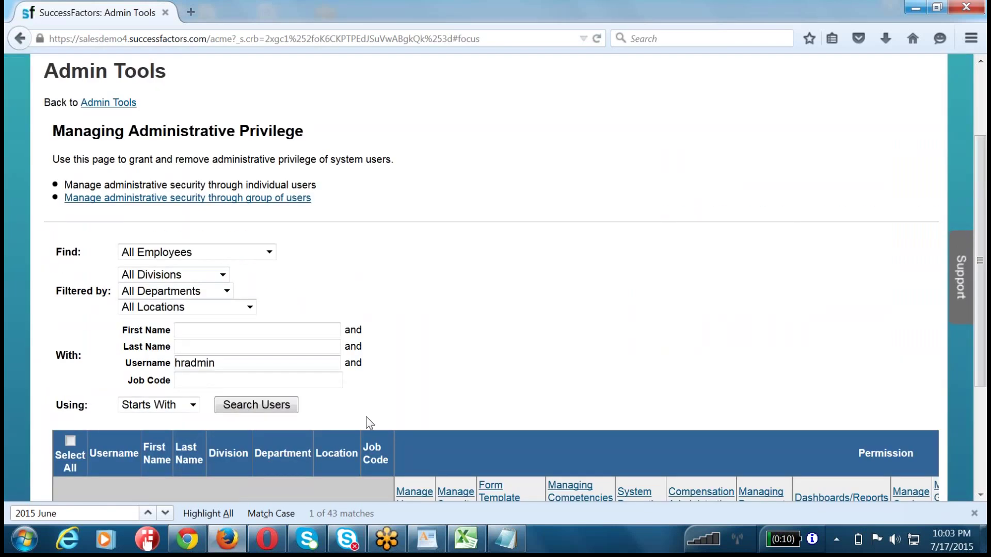
pyautogui.scroll(2, 522, 115)
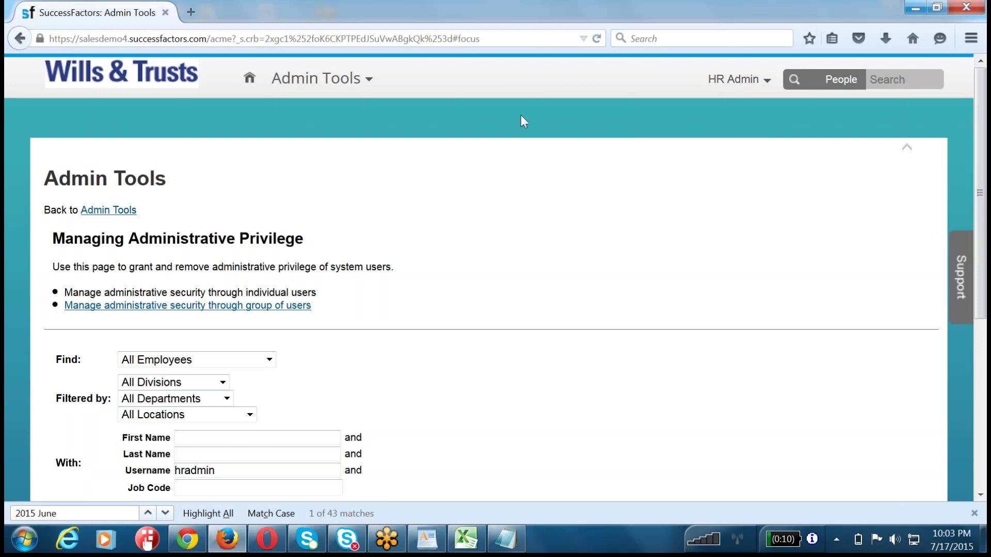
# - Start proxying as the target employee from the HR Admin menu with Proxy Now
pyautogui.click(736, 79)
pyautogui.click(737, 101)
pyautogui.write('rajeev')
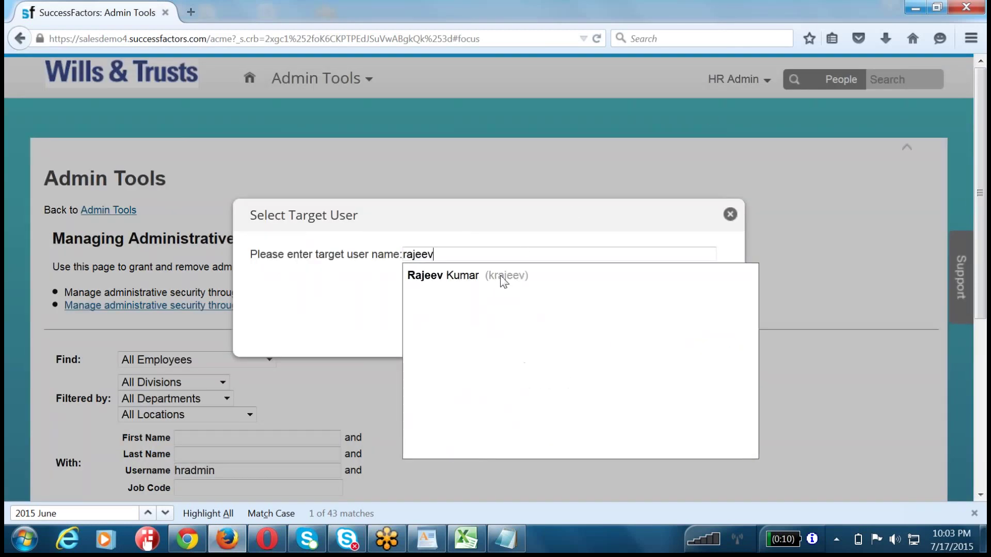
pyautogui.click(504, 277)
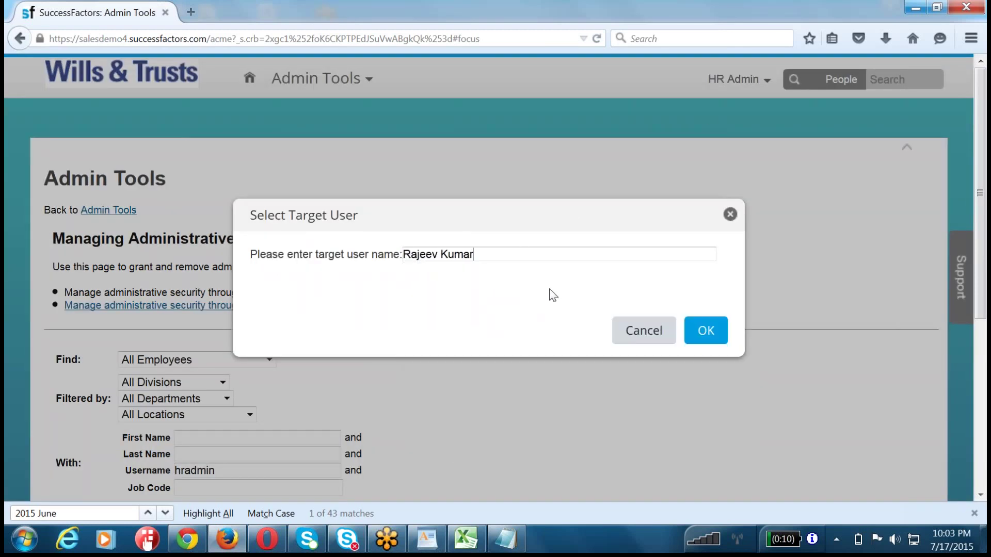
pyautogui.click(692, 341)
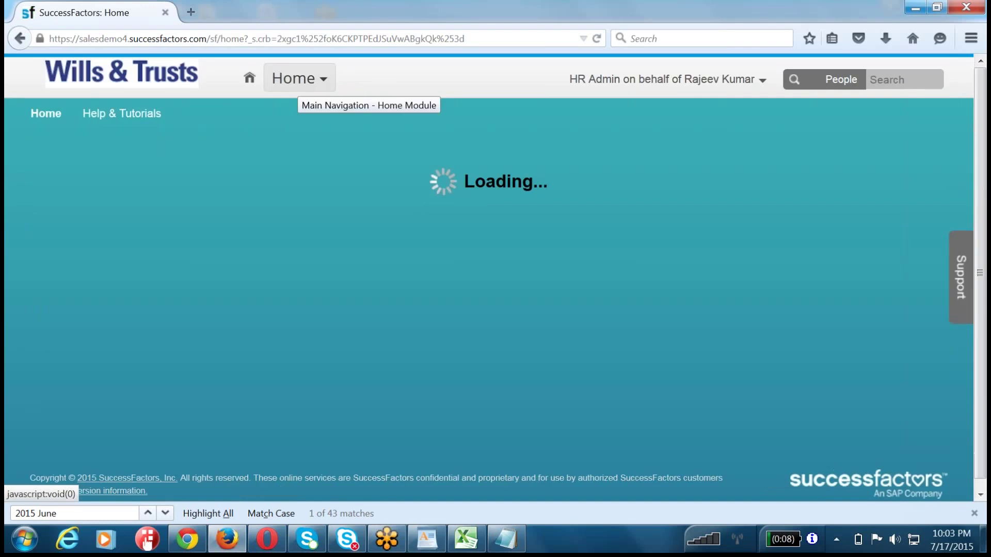
# - View the proxied employee's empty TX001-Extended Goal Plan in Goals, then Become Self
pyautogui.click(299, 81)
pyautogui.click(292, 129)
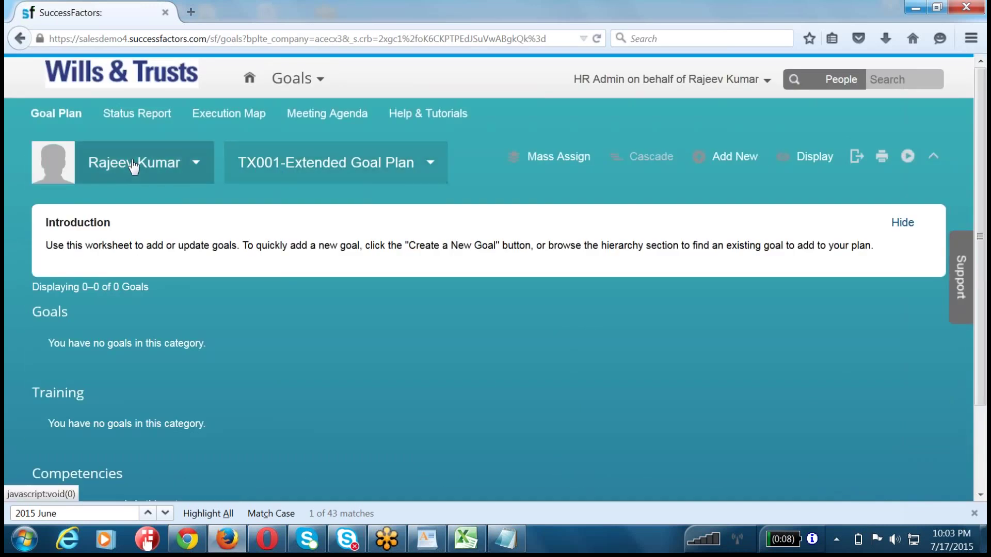
pyautogui.click(133, 162)
pyautogui.click(509, 276)
pyautogui.click(323, 166)
pyautogui.click(431, 299)
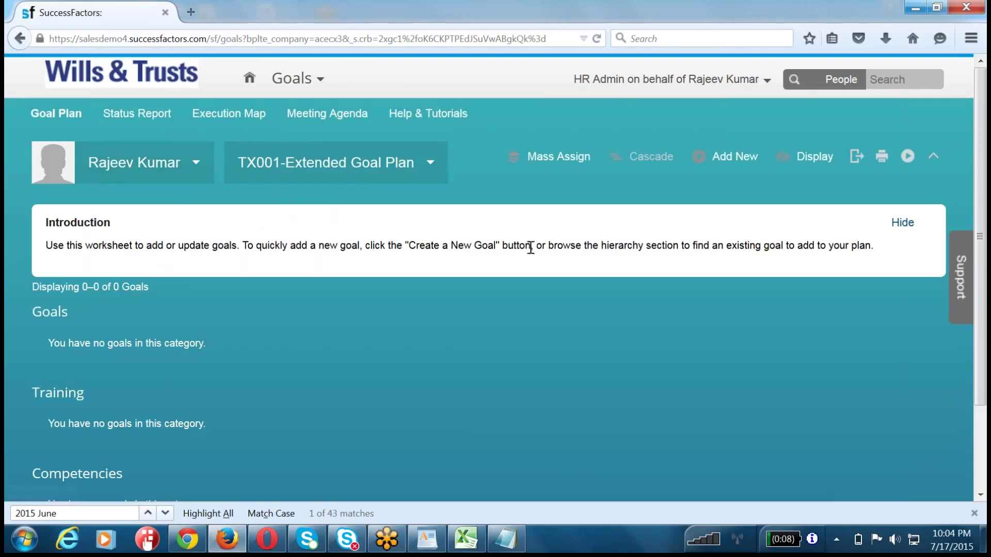
pyautogui.click(717, 79)
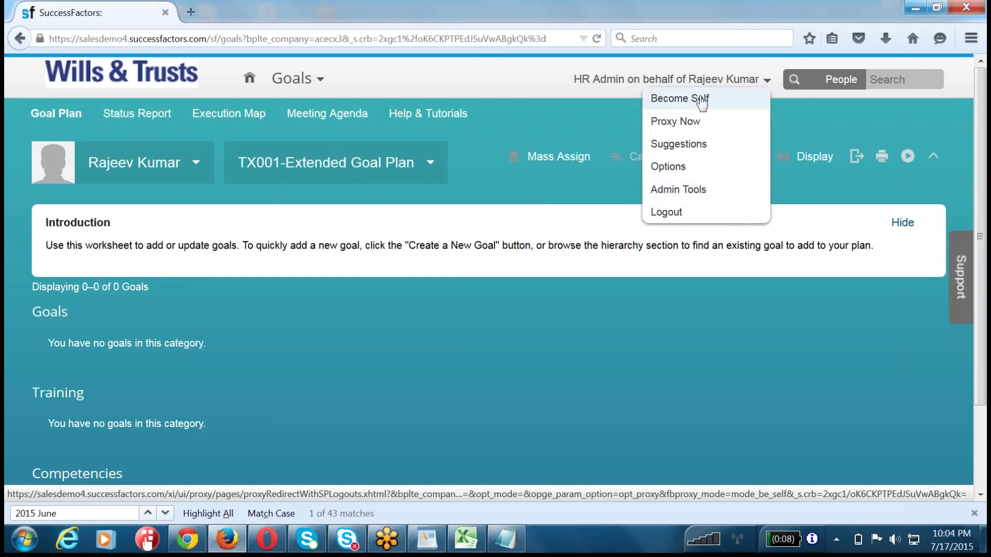
pyautogui.click(673, 102)
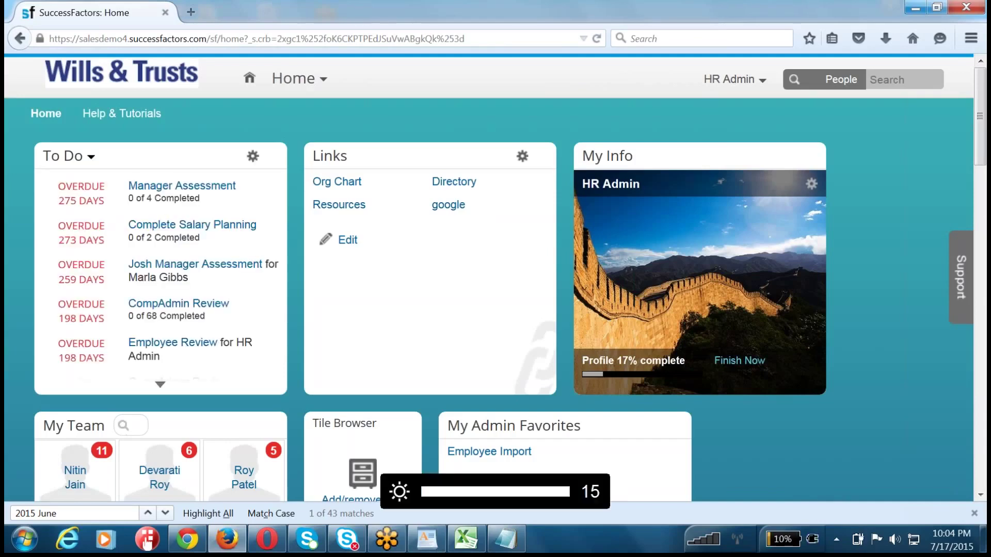
# - Search Admin Tools for 'manage user' and scroll the user list to the C names
pyautogui.click(729, 79)
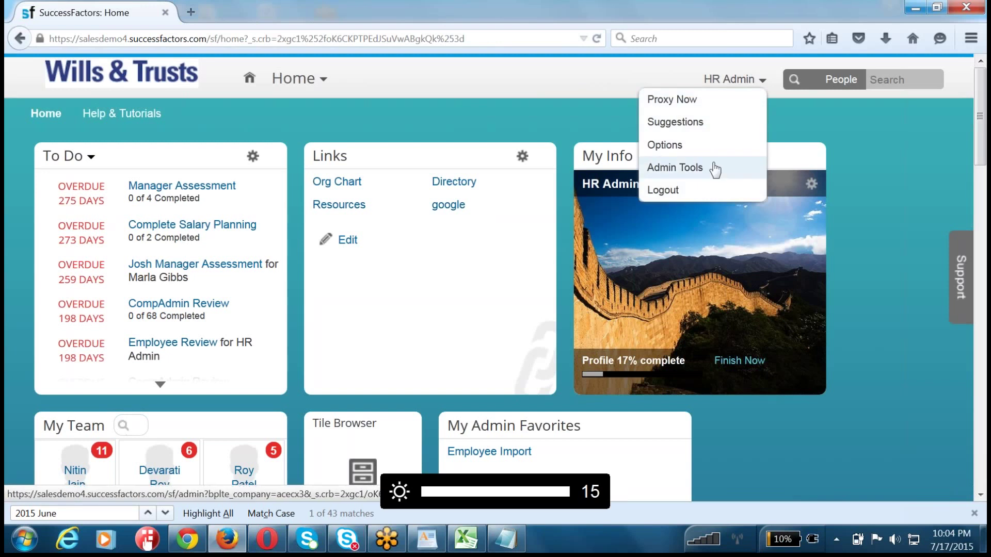
pyautogui.click(714, 168)
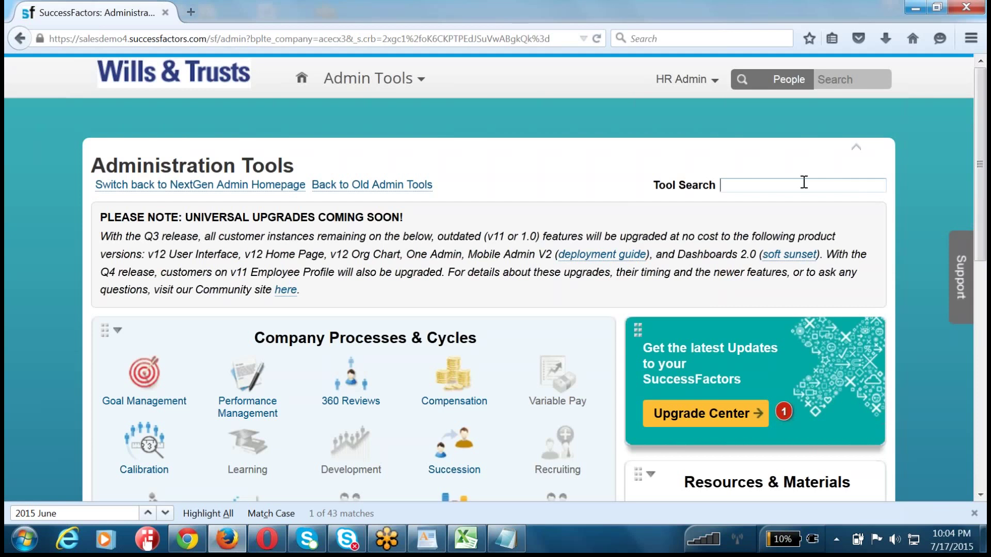
pyautogui.write('anage user')
pyautogui.press('Return')
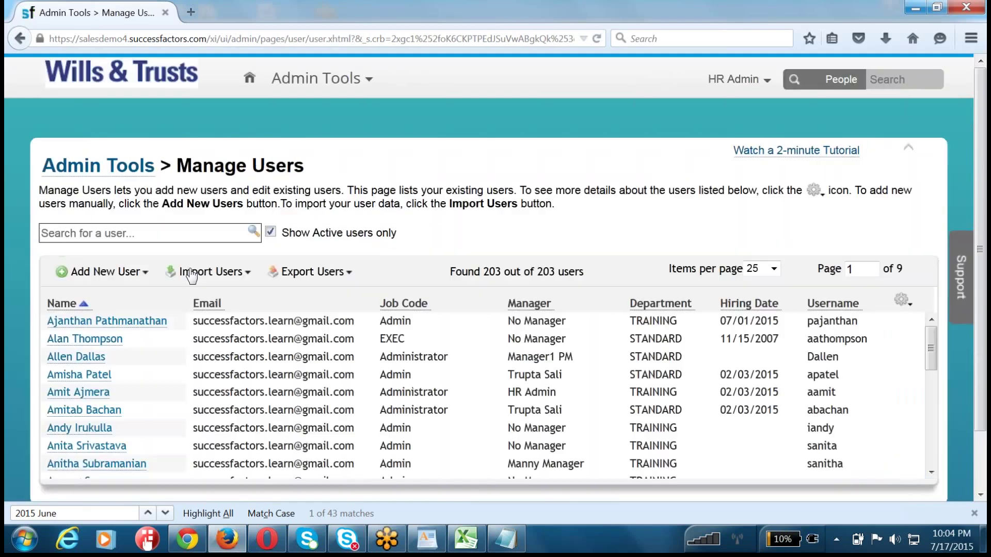
pyautogui.scroll(-3, 147, 361)
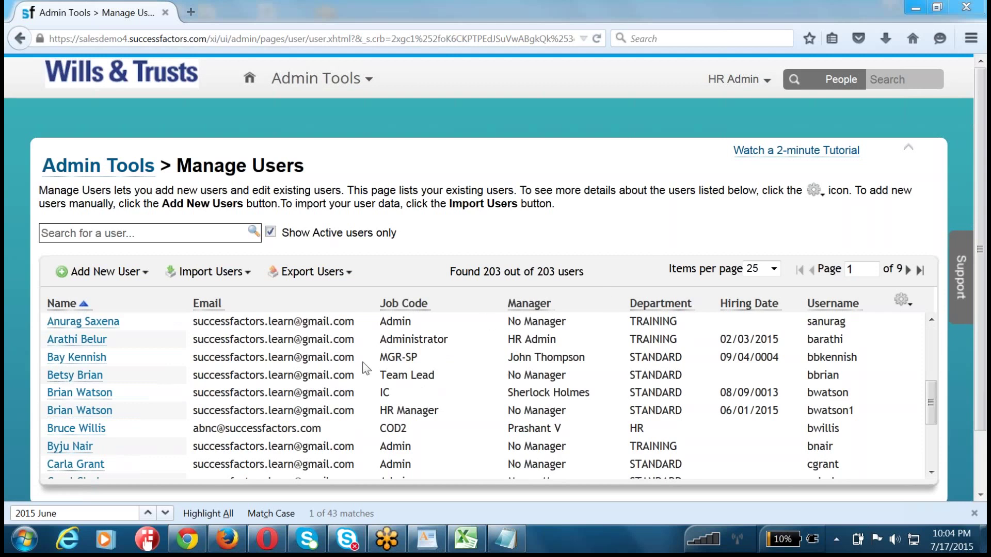
pyautogui.scroll(-3, 338, 351)
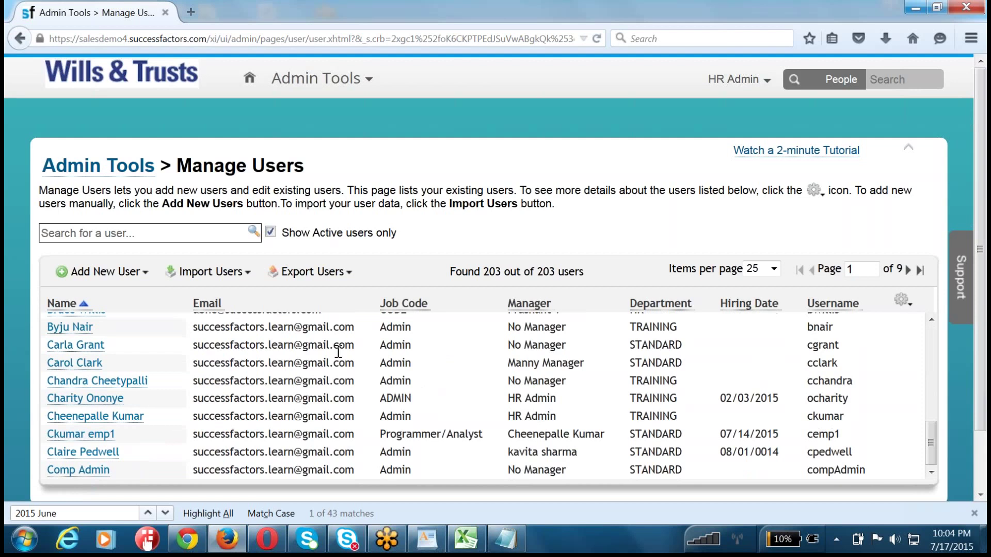
# - Replace the employee's Manager with the proxied employee via autocomplete and save
pyautogui.click(84, 369)
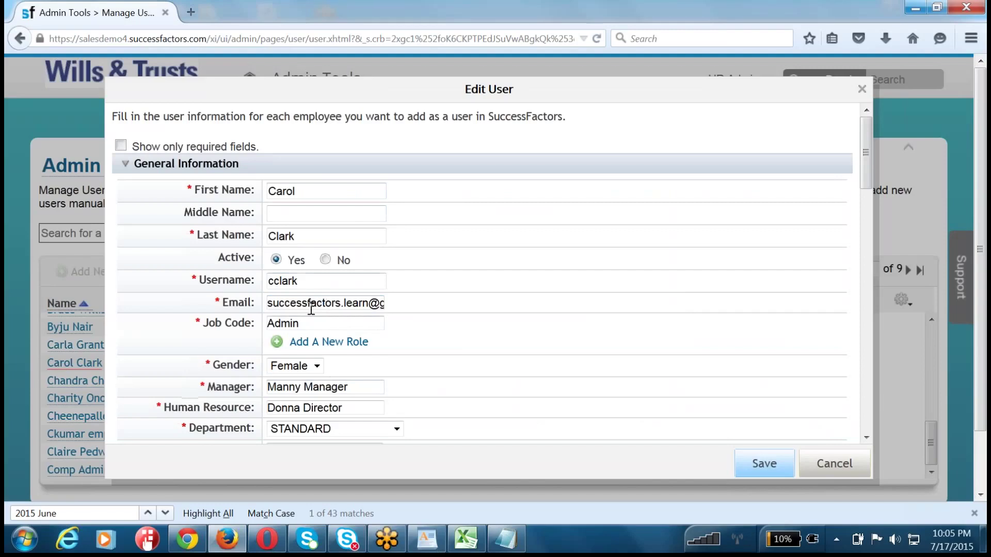
pyautogui.moveTo(311, 282)
pyautogui.moveTo(205, 387); pyautogui.dragTo(255, 388)
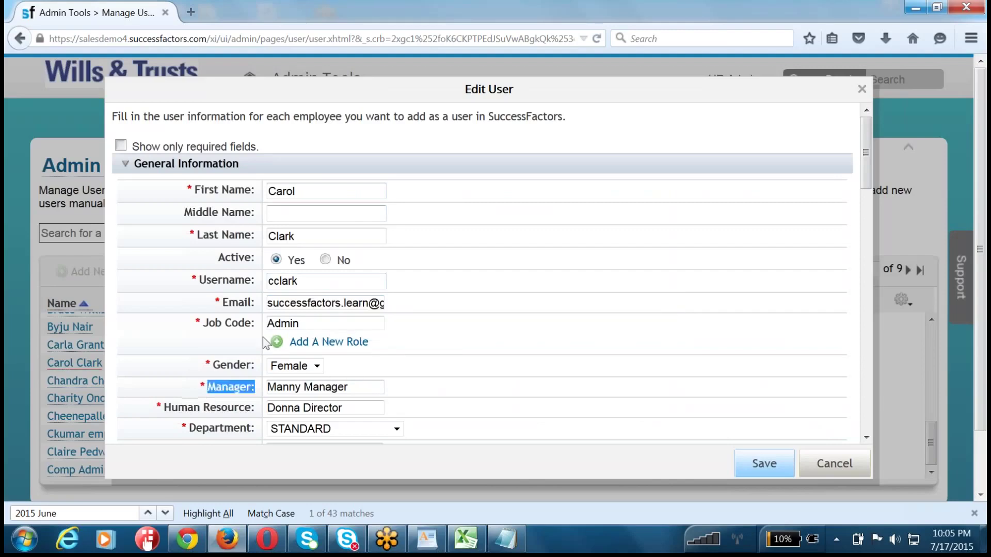
pyautogui.doubleClick(308, 235)
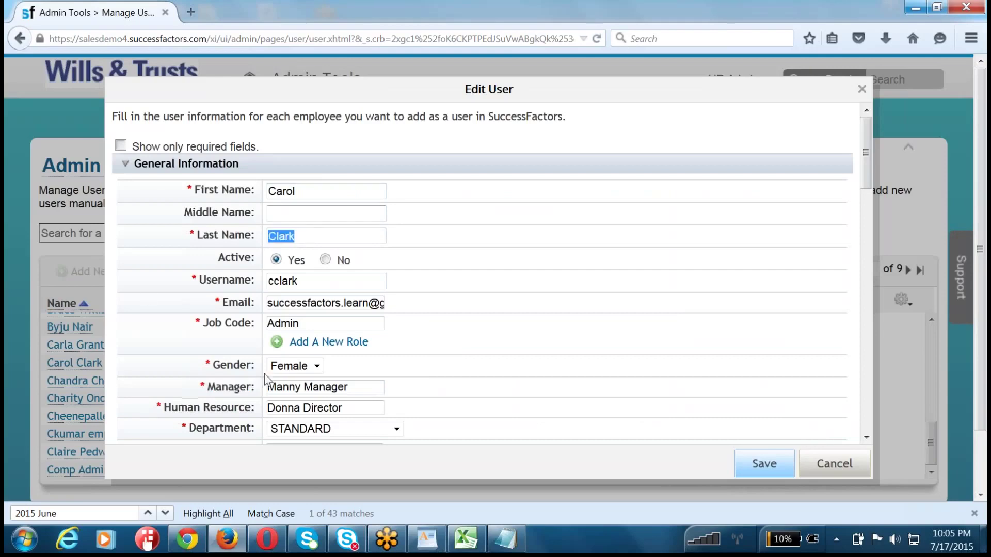
pyautogui.moveTo(369, 389); pyautogui.dragTo(6, 444)
pyautogui.write('rajeev')
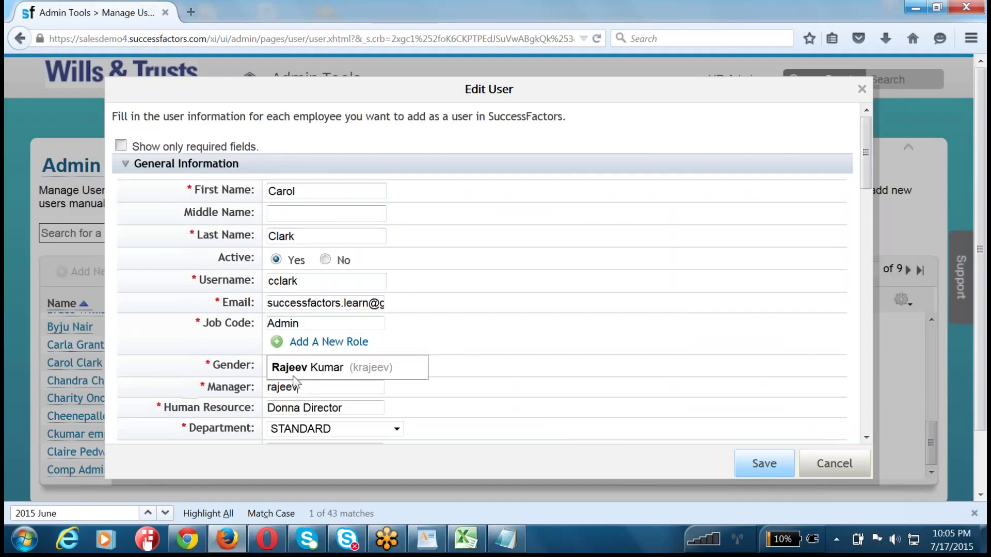
pyautogui.click(304, 368)
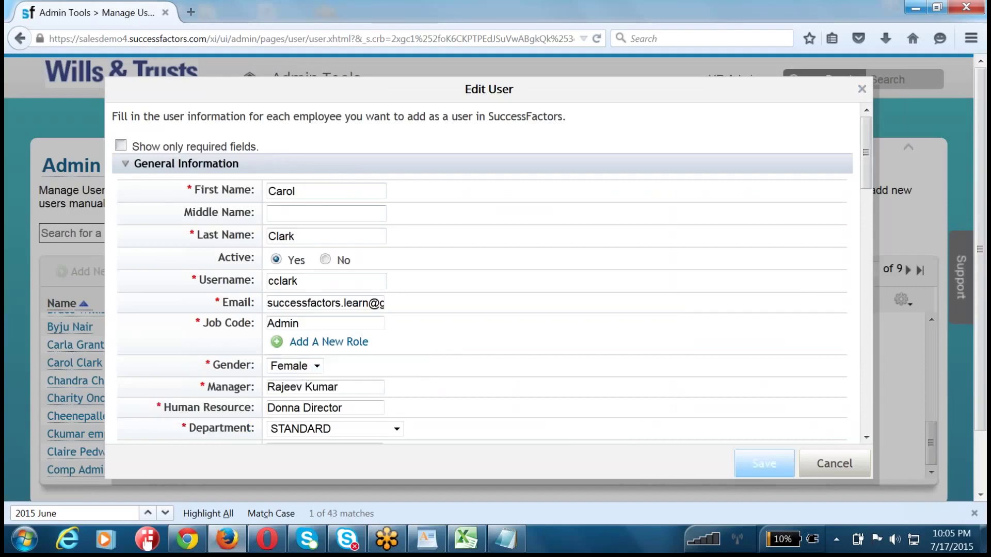
pyautogui.click(762, 467)
# - Fill the required Address 1, Address 2 and City fields, then save and confirm
pyautogui.write('1232321232')
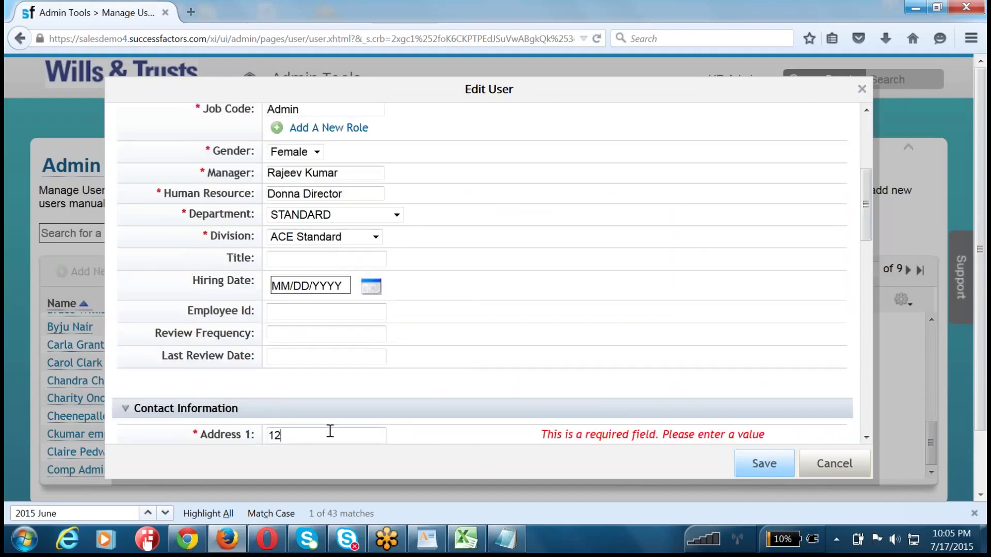
pyautogui.scroll(-3, 330, 431)
pyautogui.press('Tab')
pyautogui.write('123213')
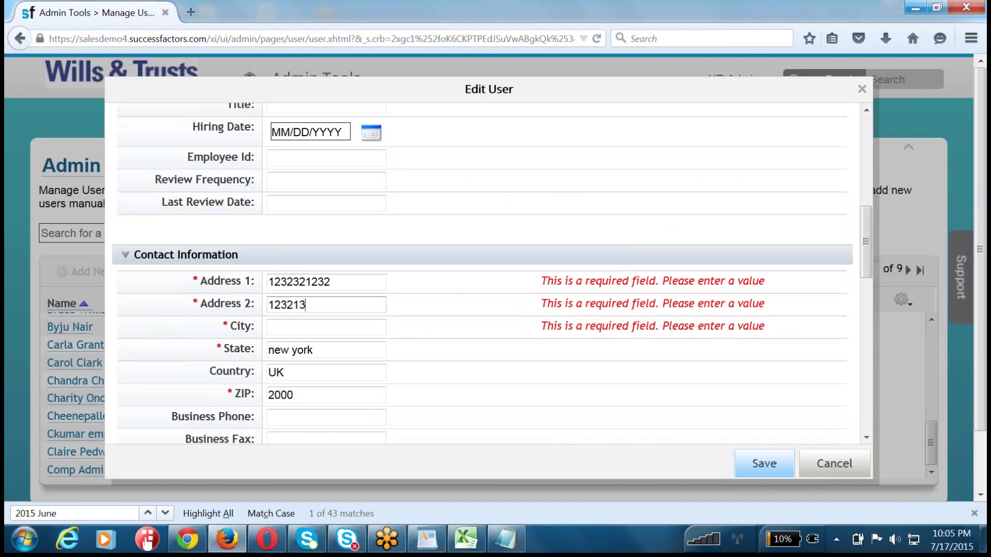
pyautogui.press('Tab')
pyautogui.write('123123')
pyautogui.press('Tab')
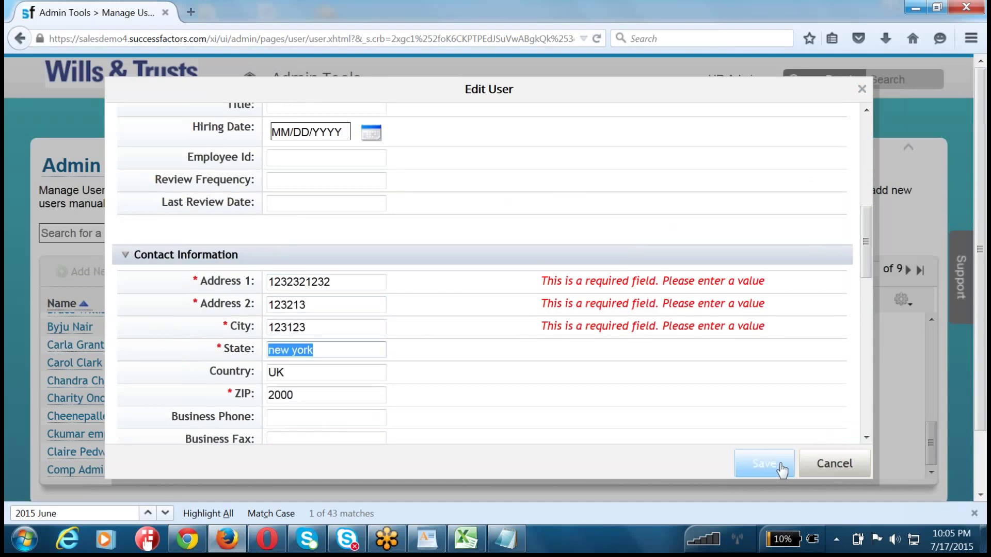
pyautogui.click(764, 464)
pyautogui.click(368, 336)
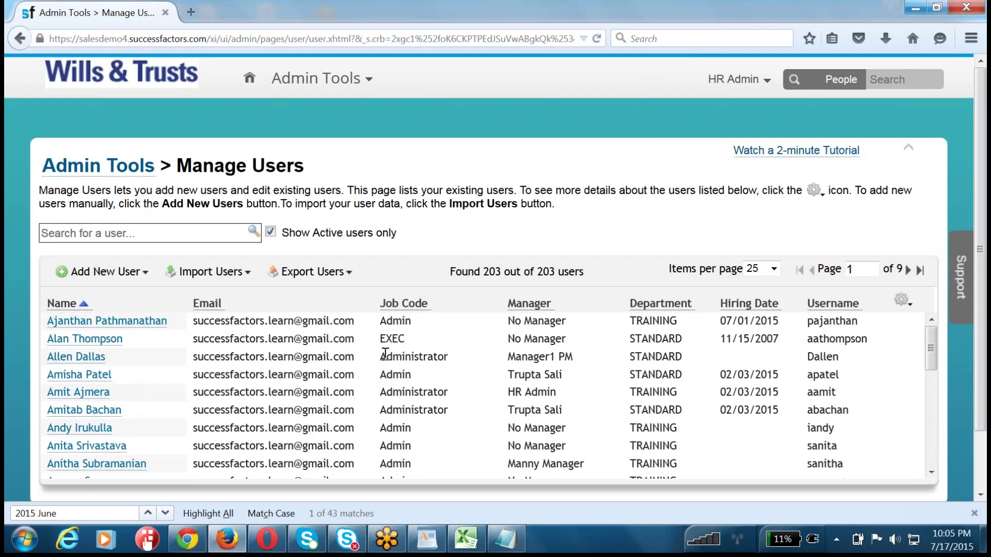
# - Scroll the Manage Users table to confirm the employee's Manager column shows the newly assigned manager
pyautogui.scroll(-3, 385, 354)
pyautogui.scroll(-5, 385, 355)
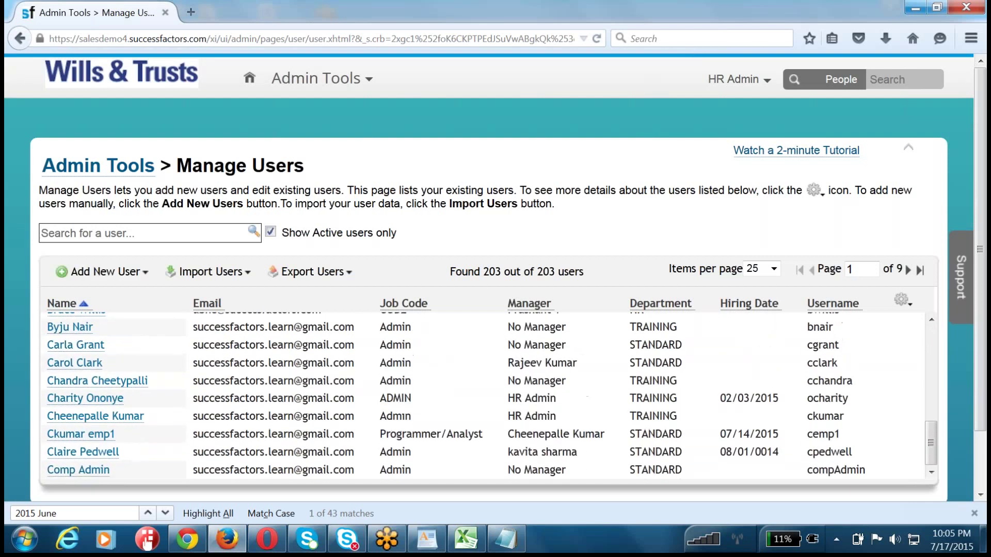
pyautogui.scroll(3, 206, 371)
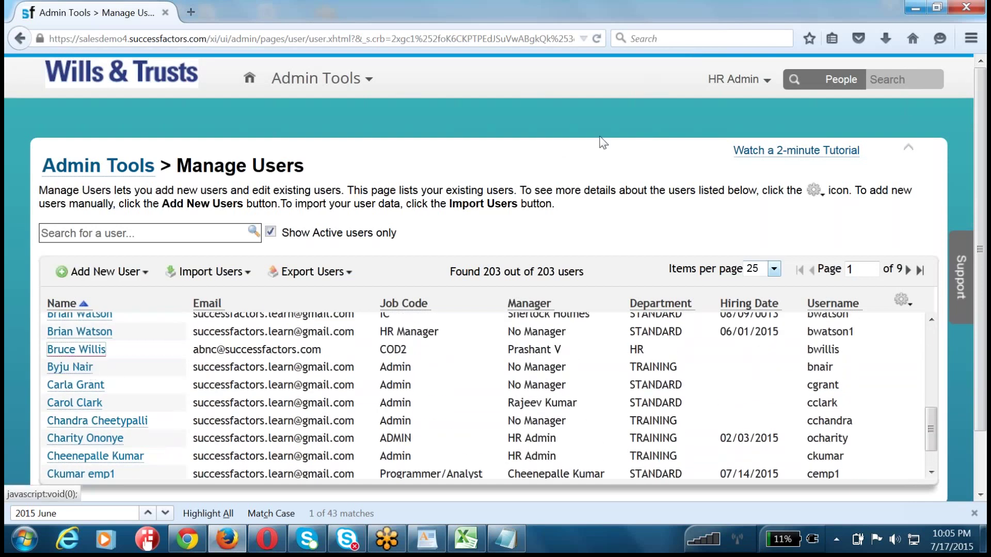